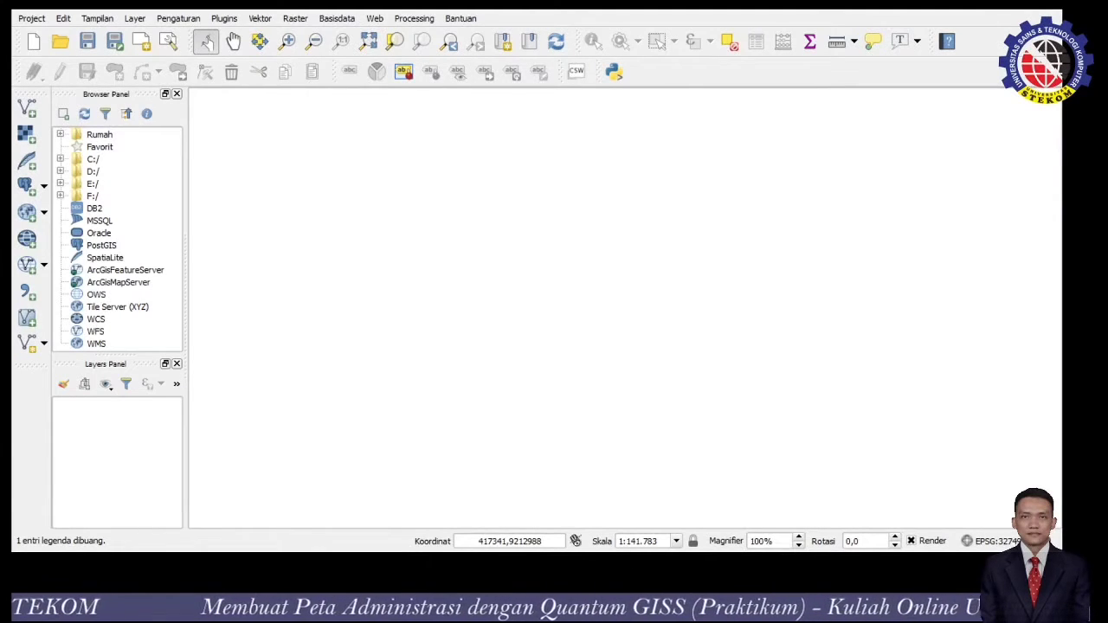
click(49, 456)
click(223, 606)
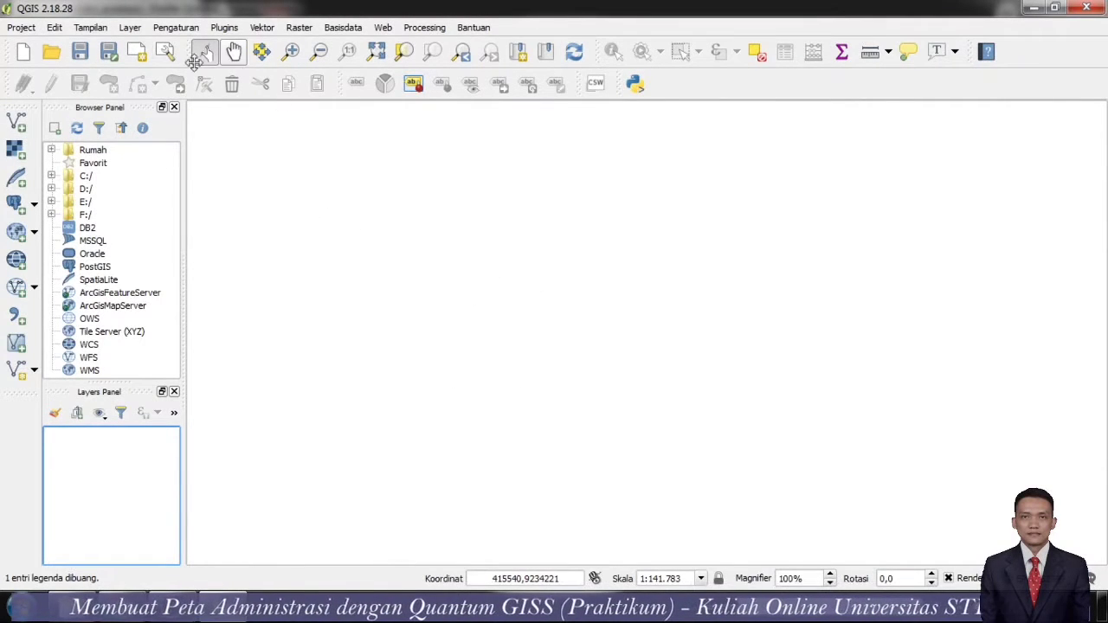
click(235, 59)
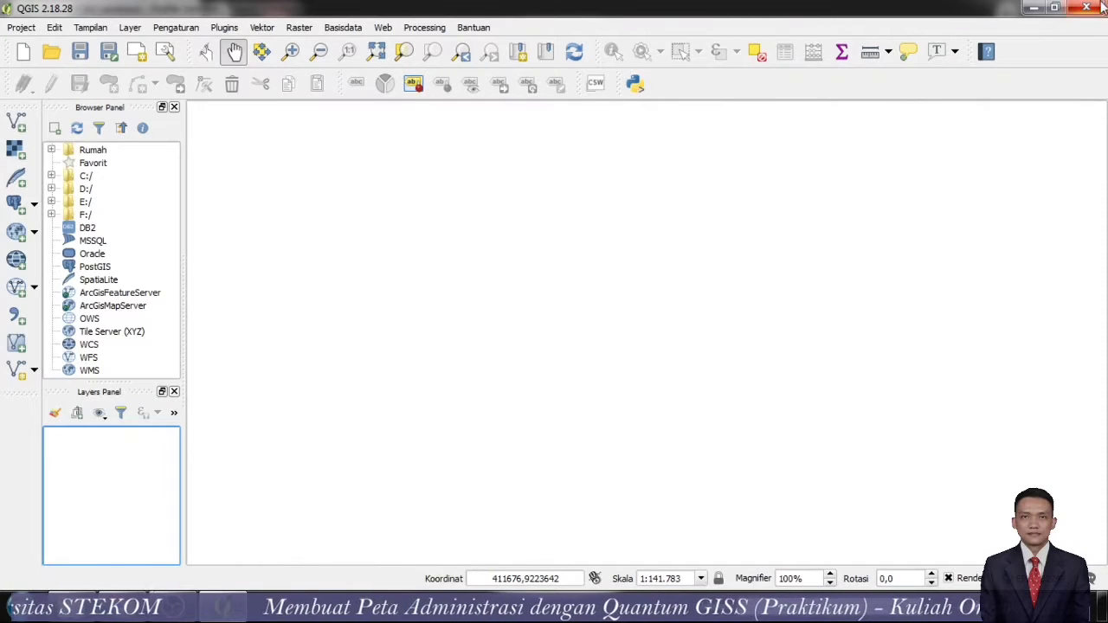
- Add the shapefile kota_semarang.shp from the 10. file shp folder as a vector layer
click(18, 122)
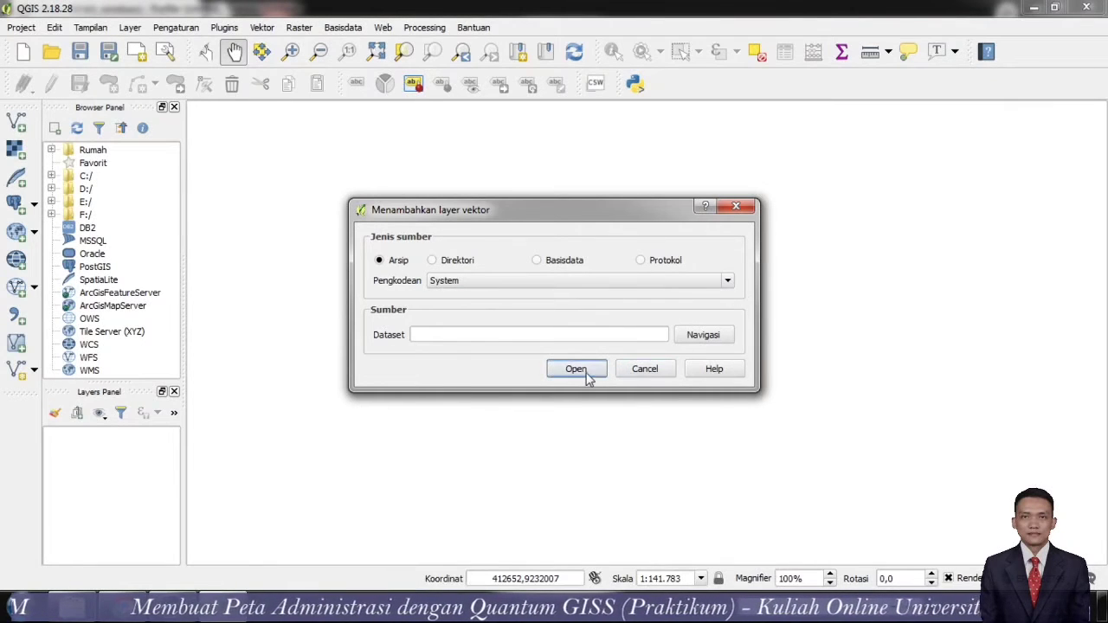
click(738, 208)
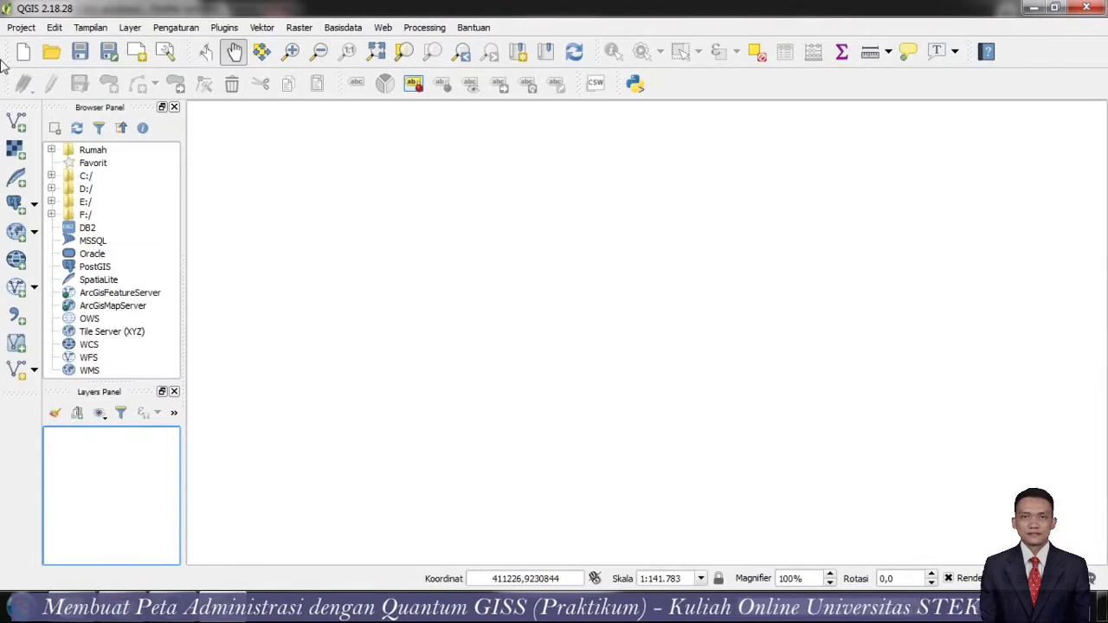
click(18, 127)
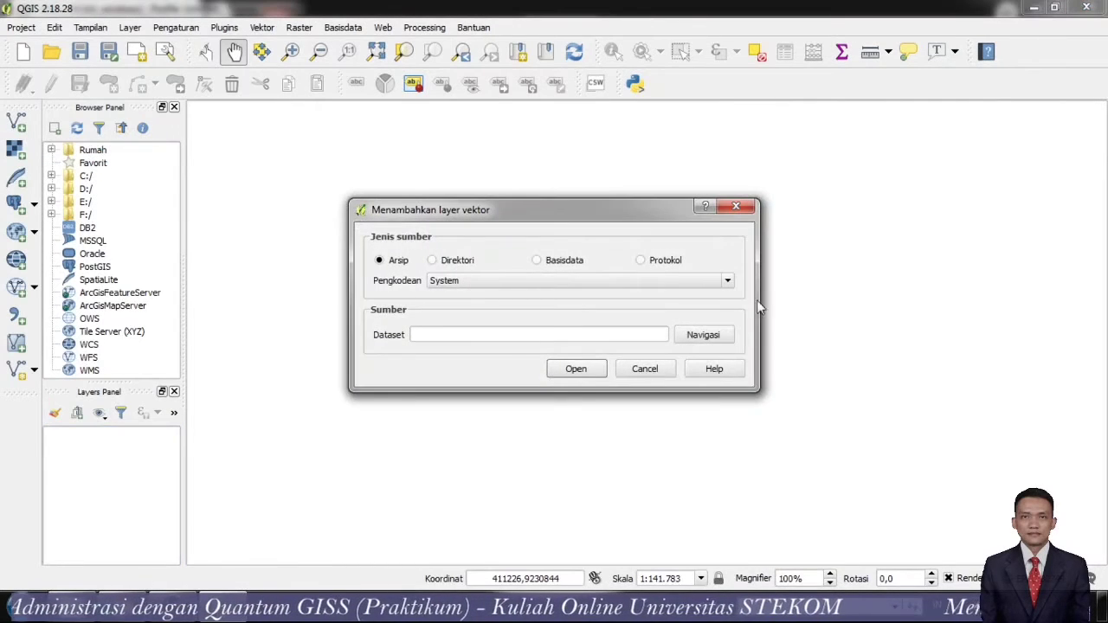
click(692, 337)
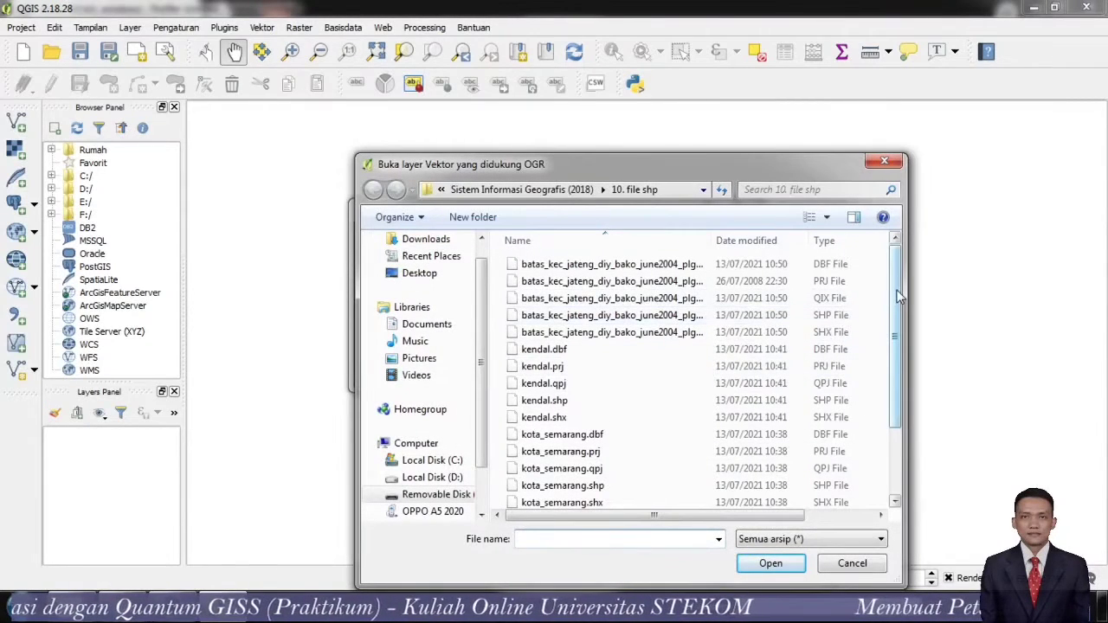
drag(897, 297, 888, 397)
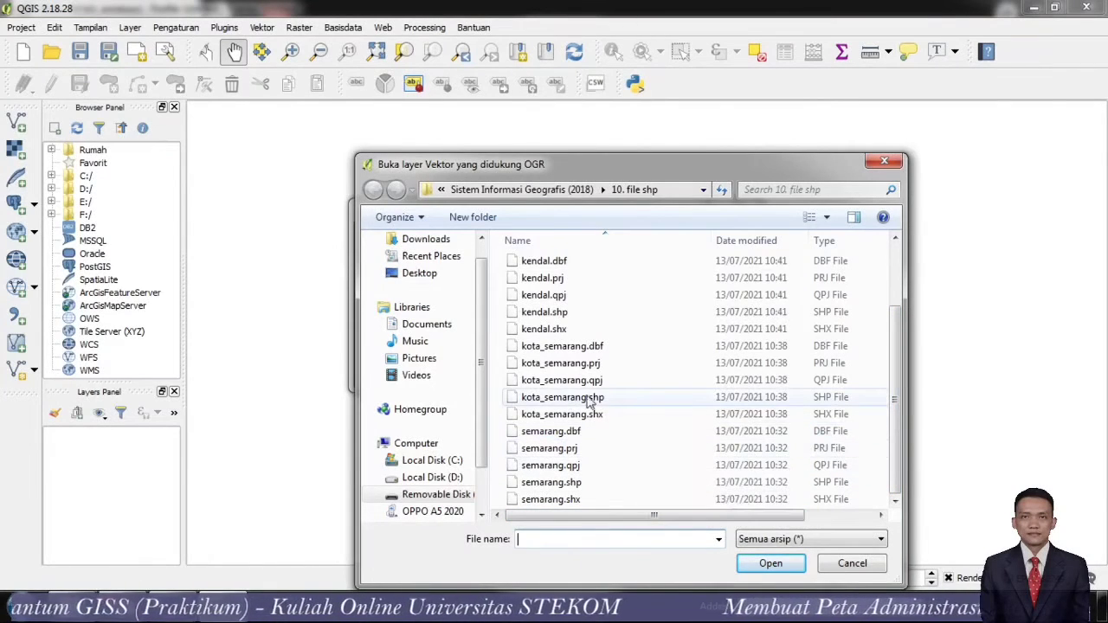
click(740, 399)
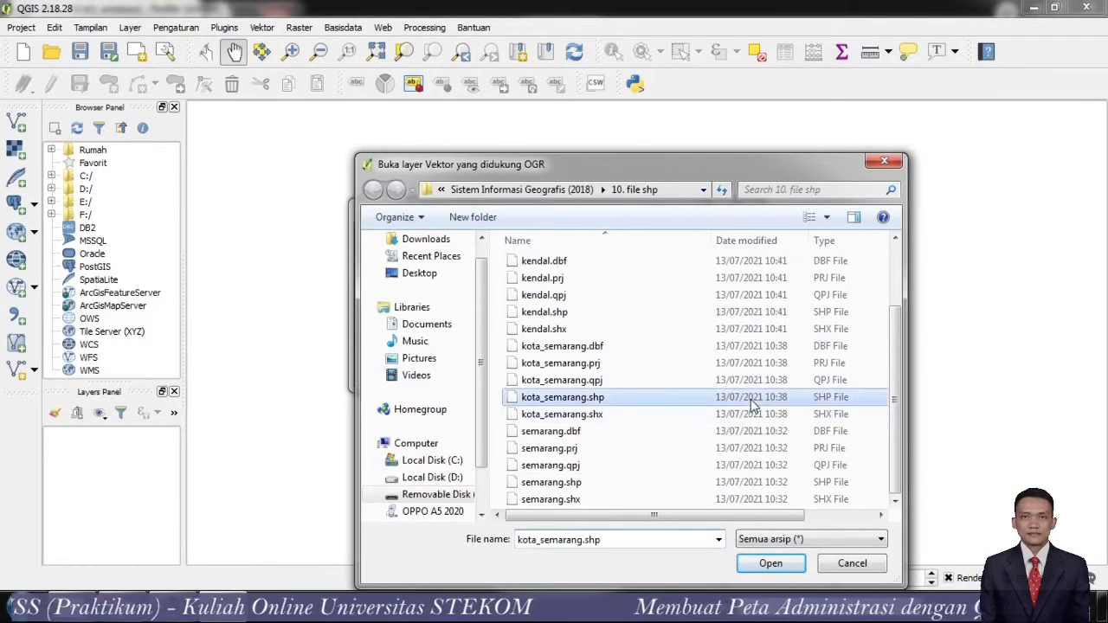
click(768, 567)
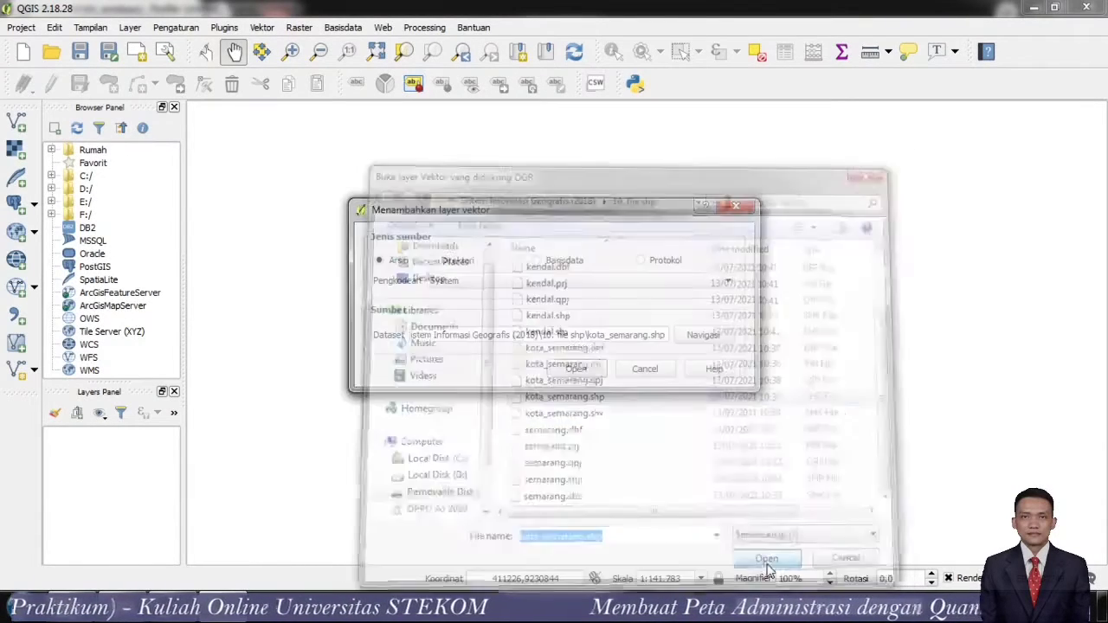
click(576, 370)
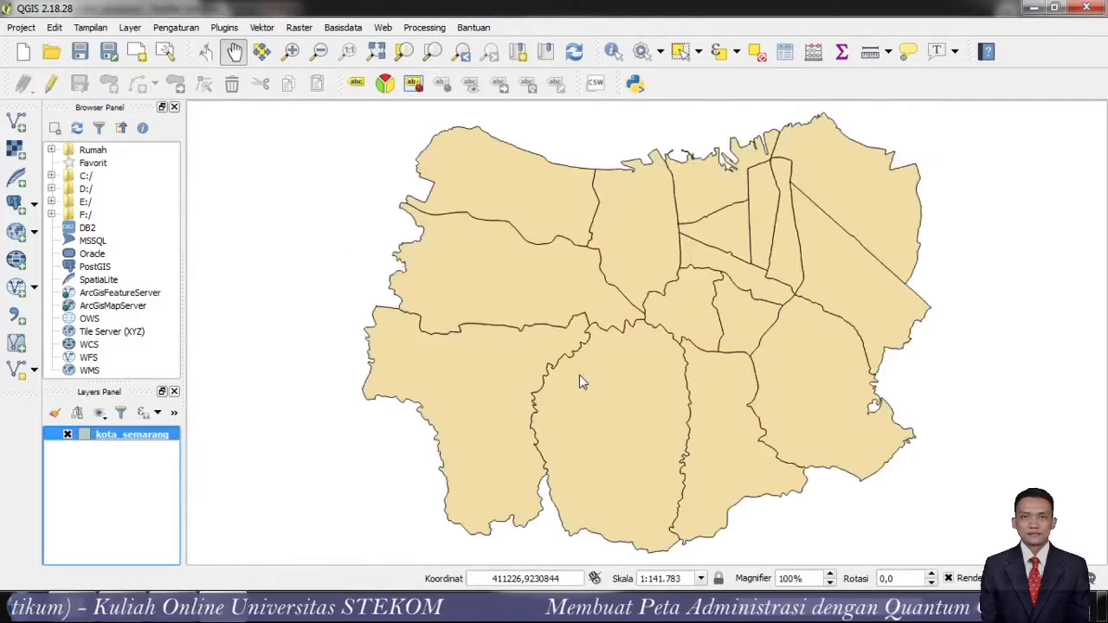
- Style the kota_semarang layer as categorized (Dikategorikan) on the KECAMATAN column and classify it with random colours
scroll(437, 378, down, 1)
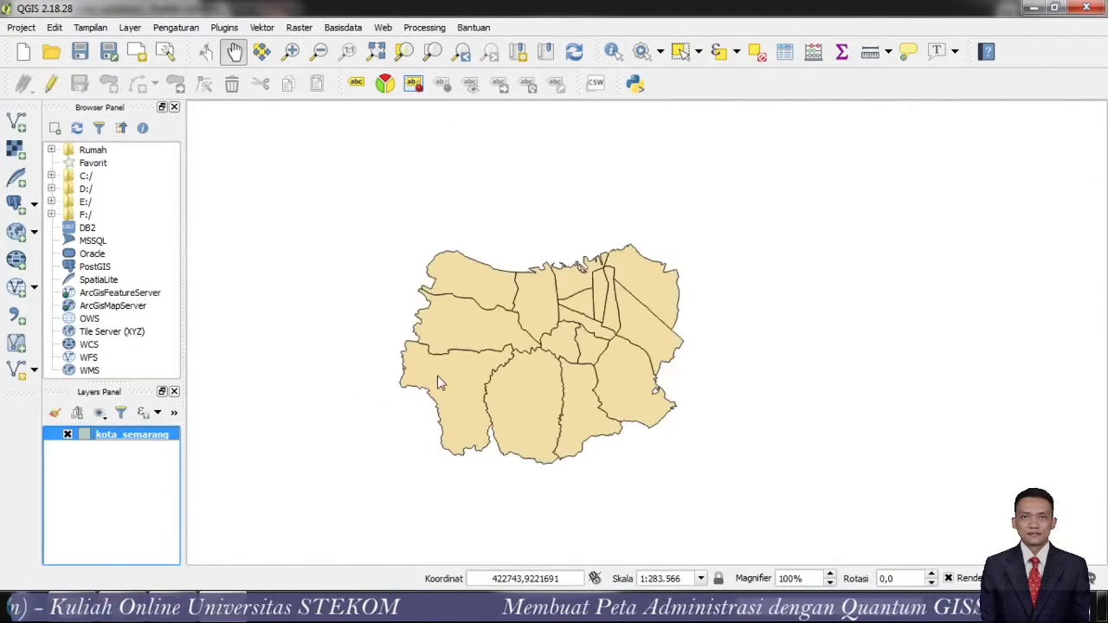
scroll(438, 377, up, 1)
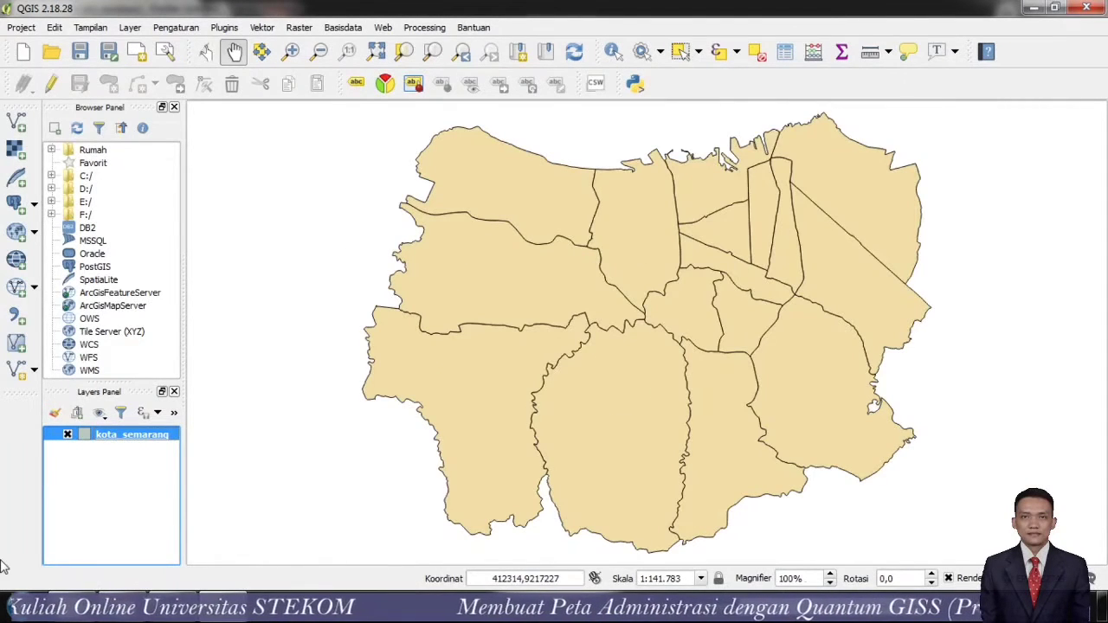
right_click(141, 436)
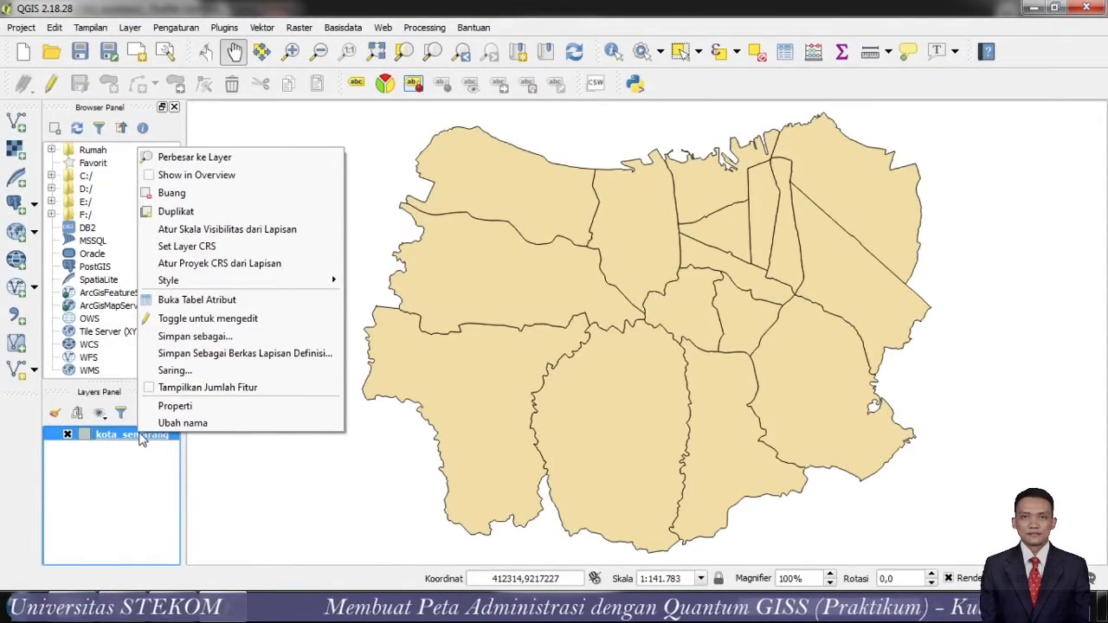
click(206, 408)
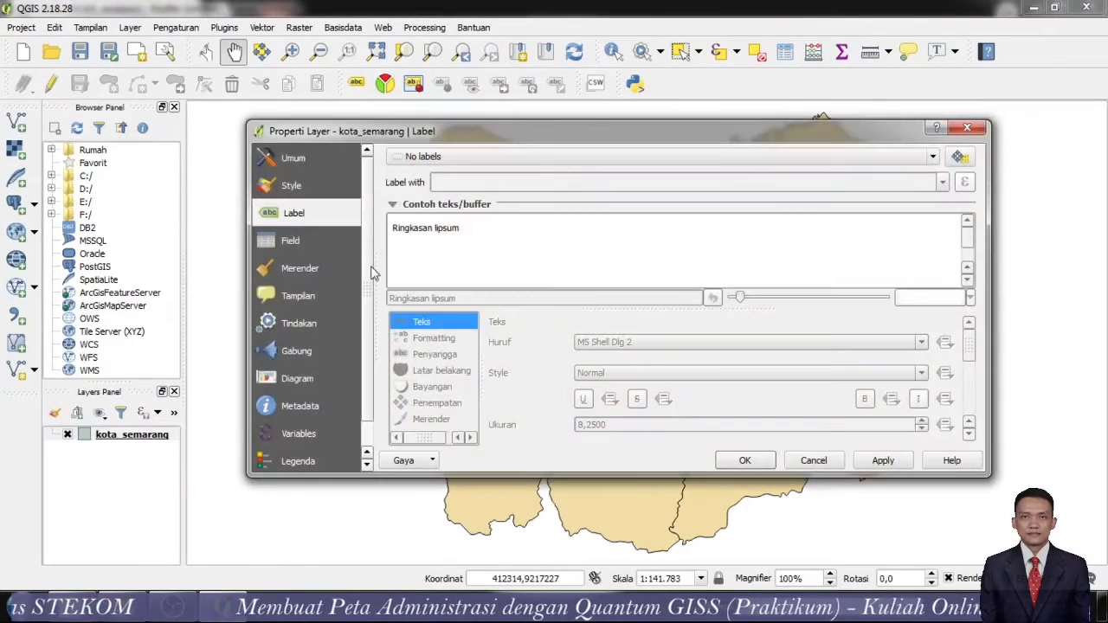
click(295, 161)
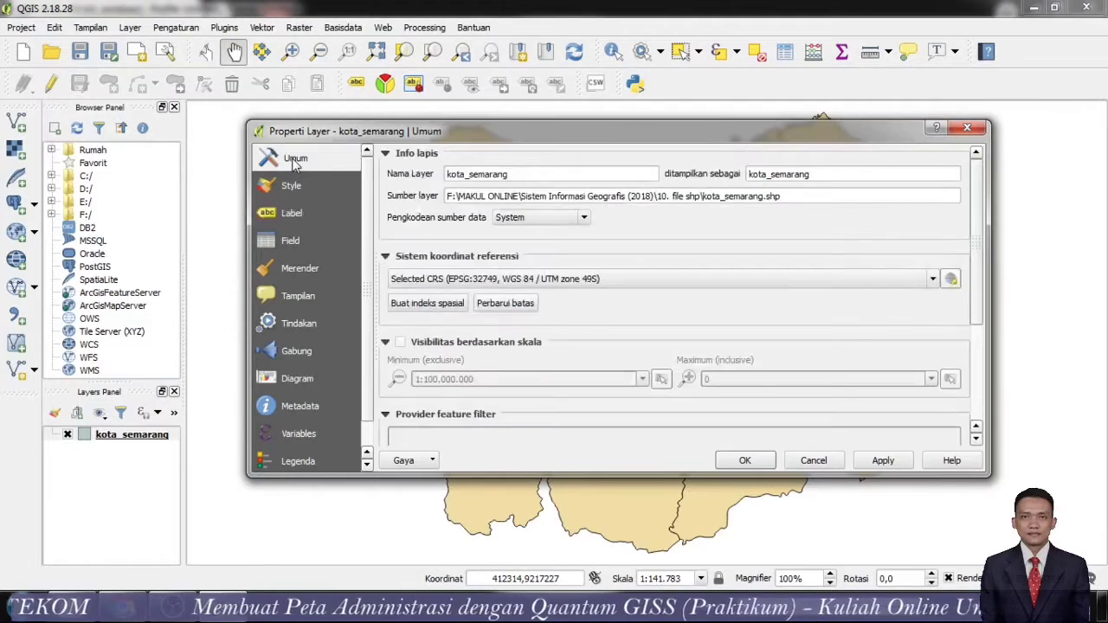
click(327, 187)
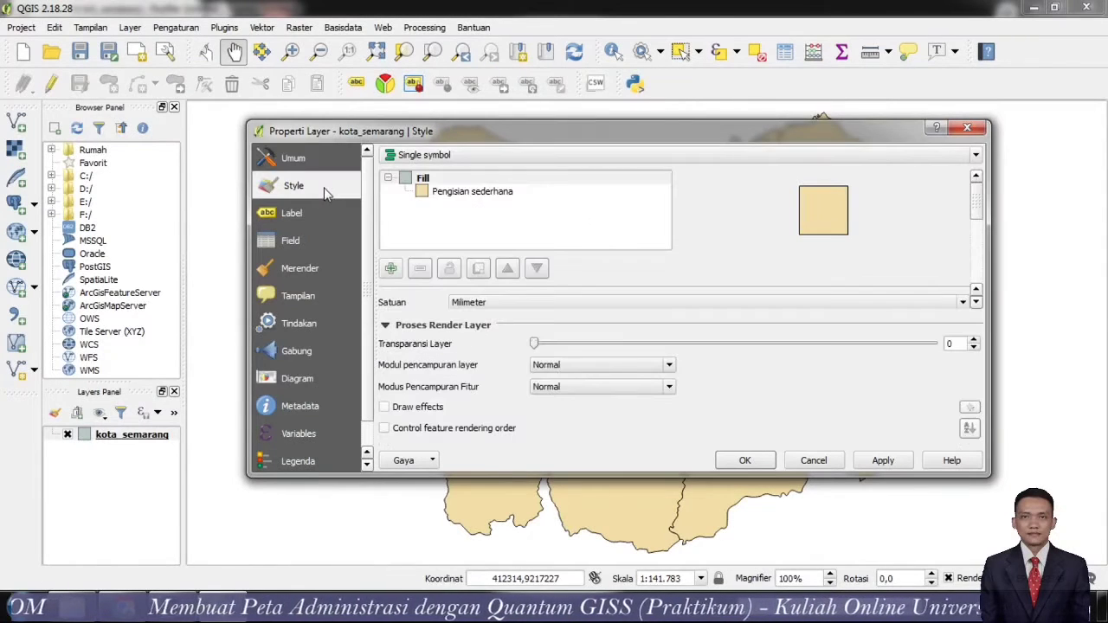
click(486, 158)
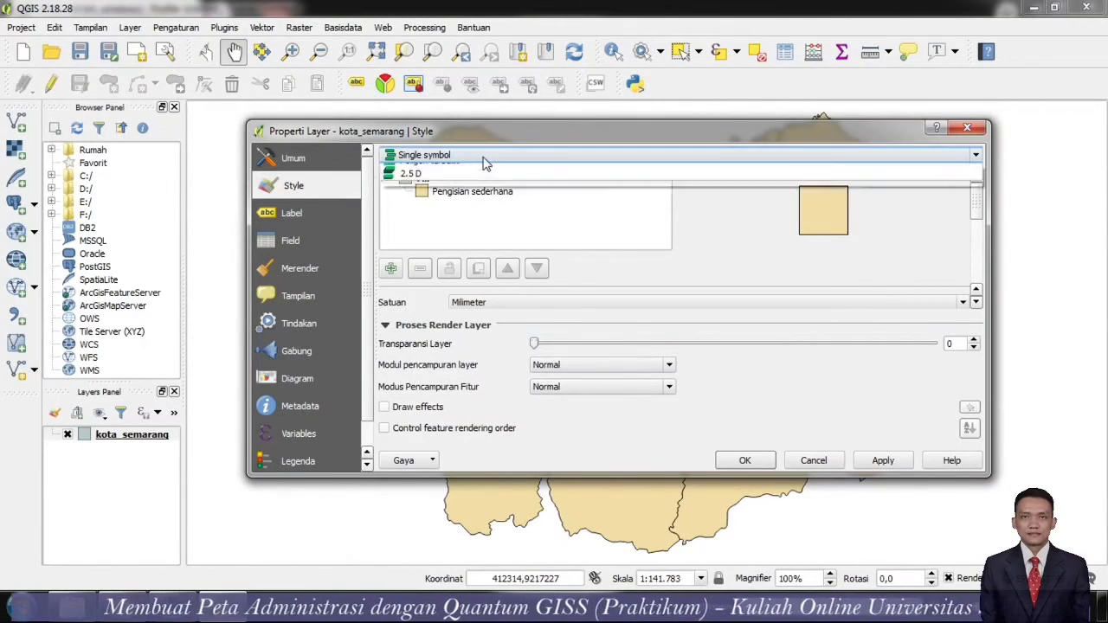
click(503, 198)
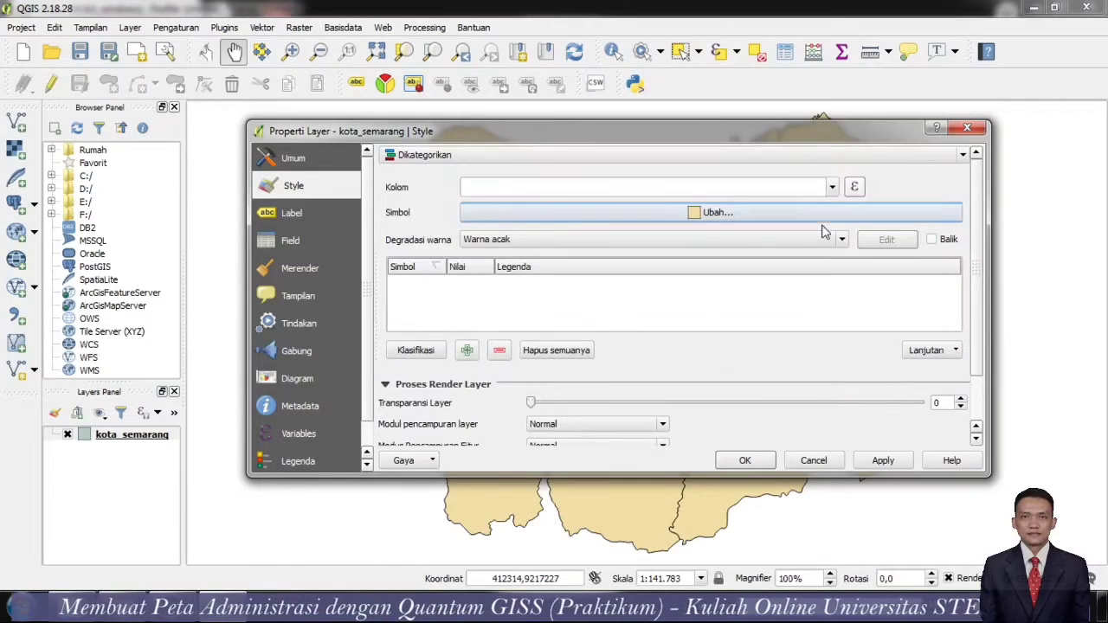
click(830, 187)
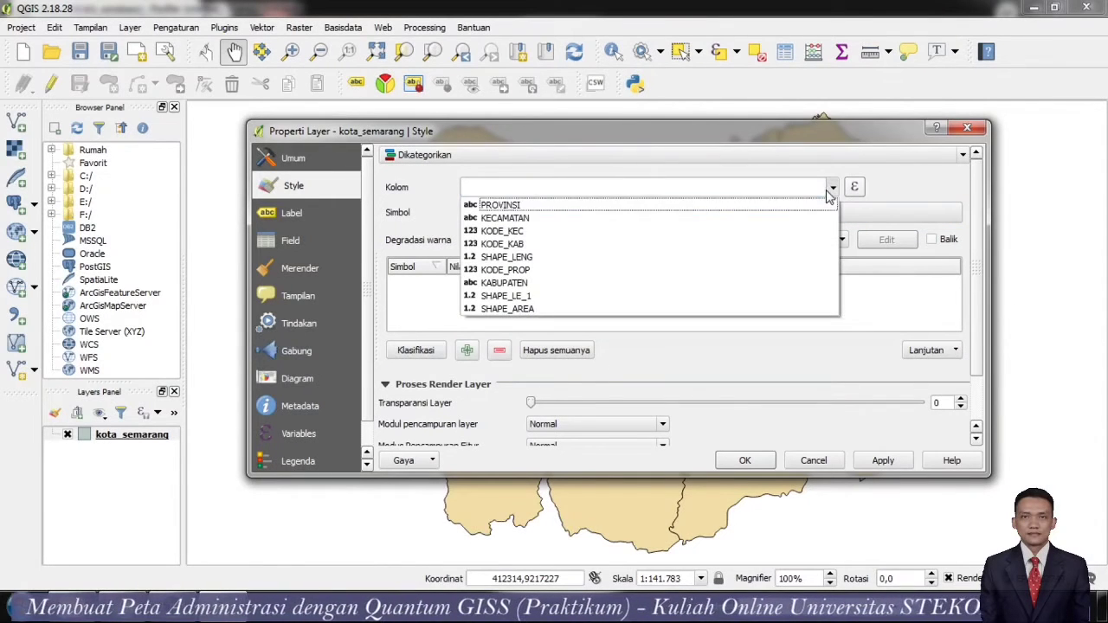
click(732, 218)
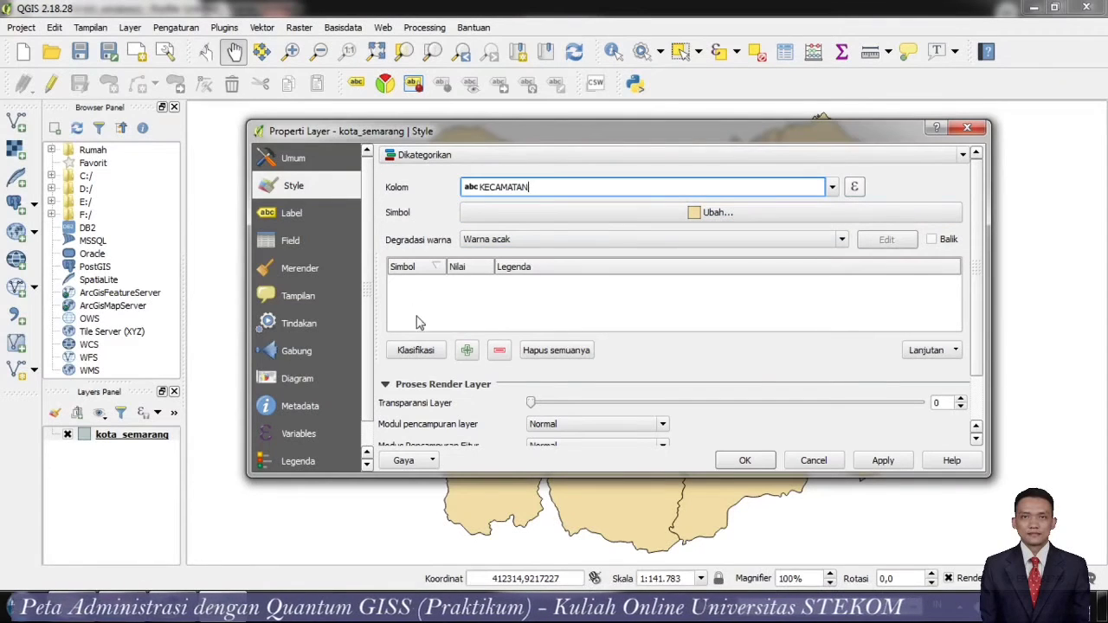
click(417, 351)
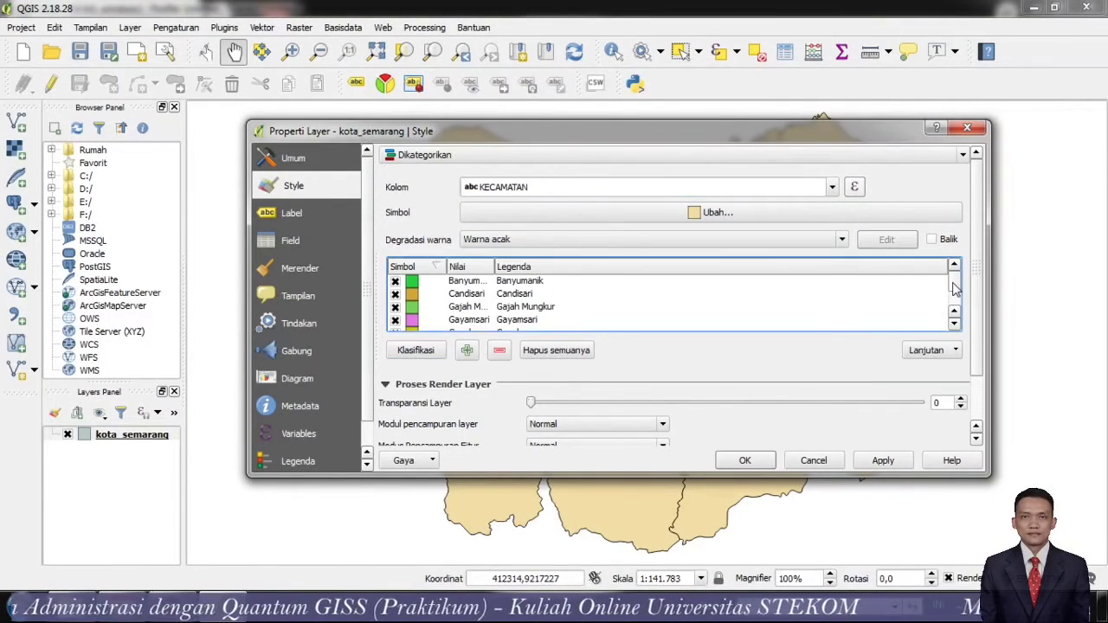
- Remove the empty-value category at the end of the class list and apply the style to the layer
scroll(952, 320, down, 5)
click(597, 320)
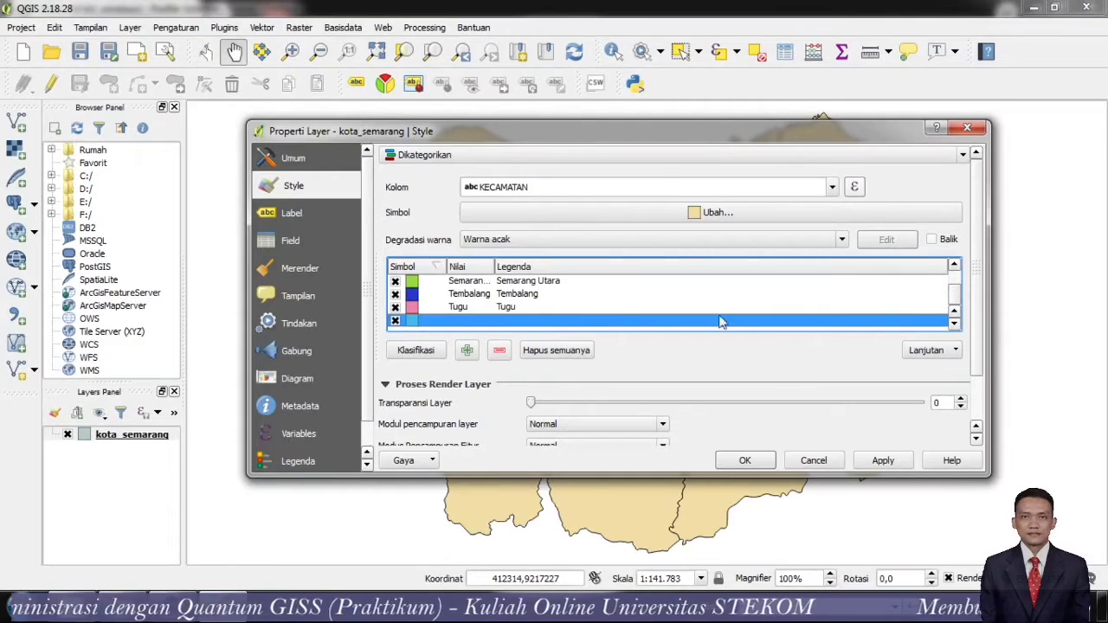
click(501, 350)
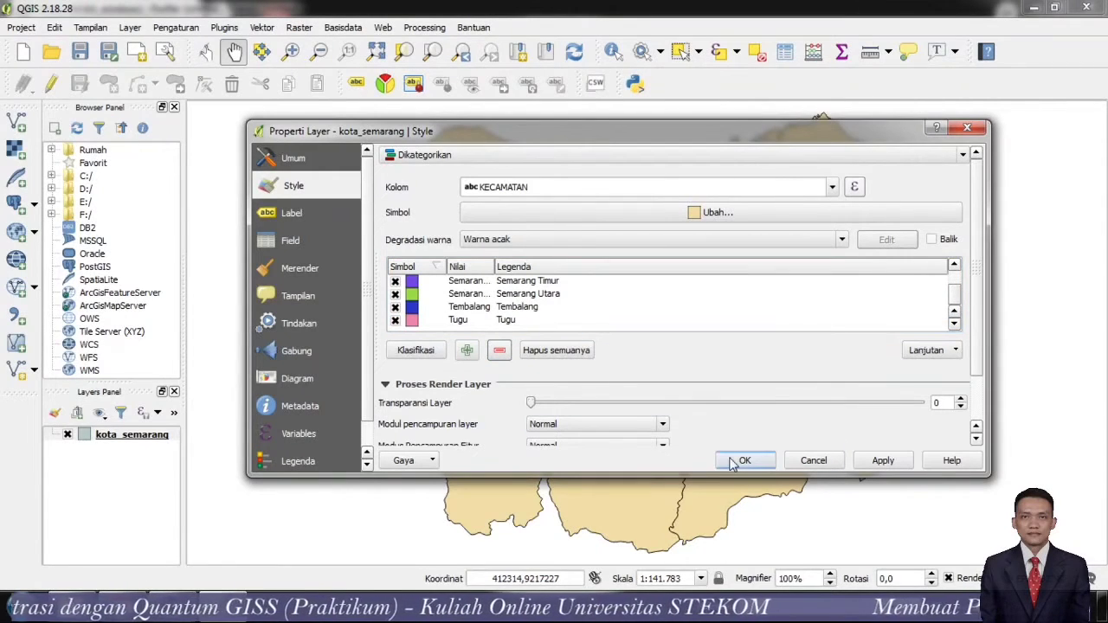
click(880, 462)
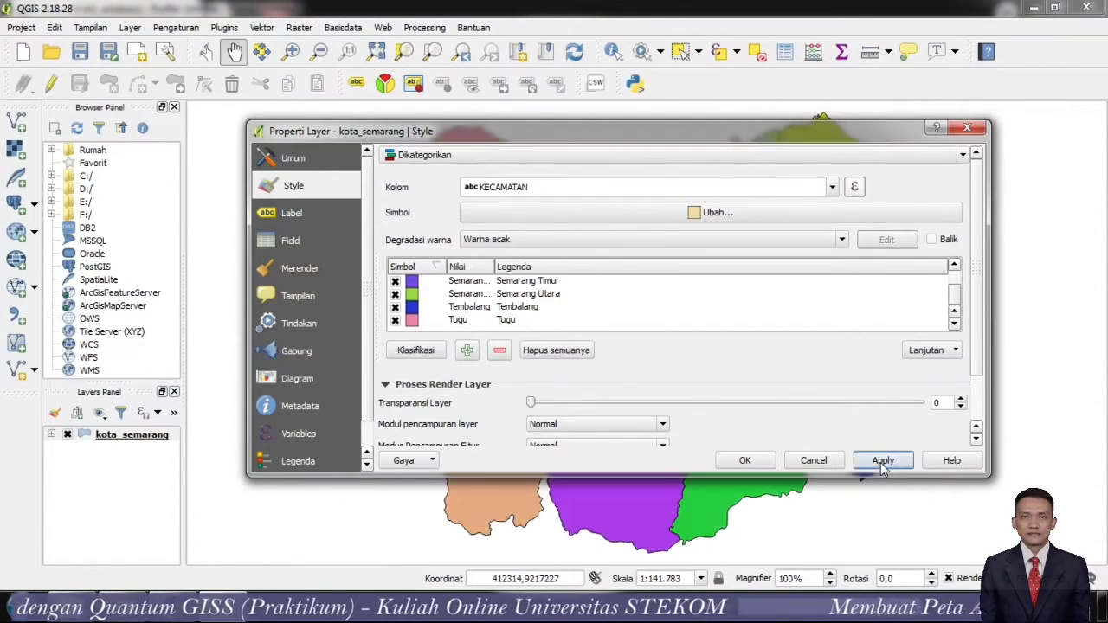
- Show labels for the kota_semarang layer using the KECAMATAN field, and accept the layer properties
drag(555, 128, 552, 160)
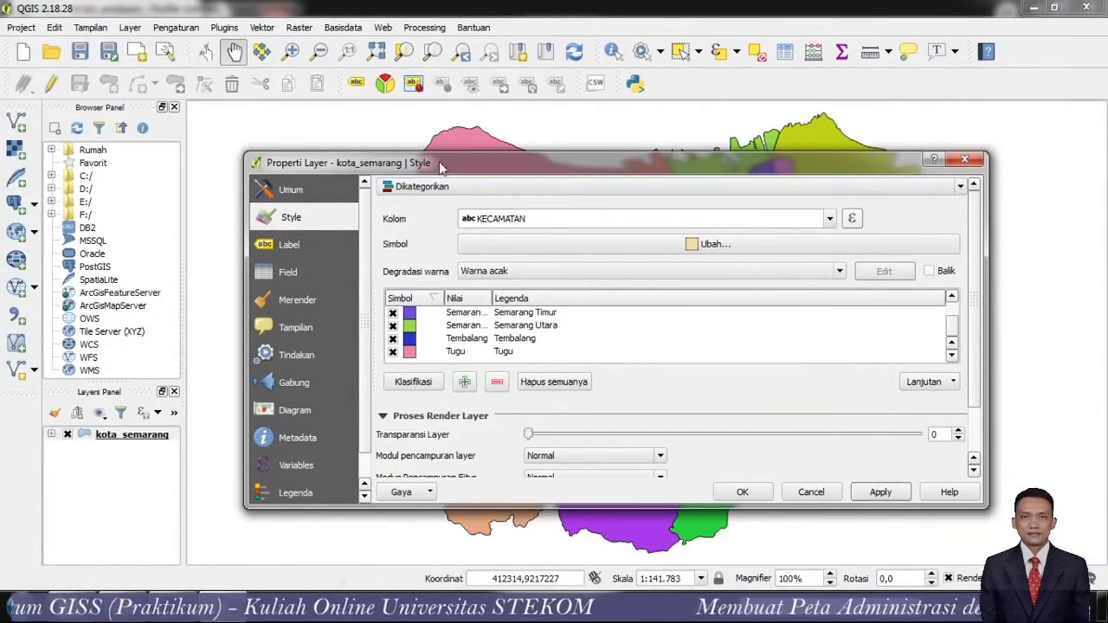
mouse_move(439, 161)
mouse_down()
mouse_move(876, 461)
mouse_move(874, 532)
mouse_move(455, 134)
mouse_move(459, 158)
mouse_up()
click(334, 233)
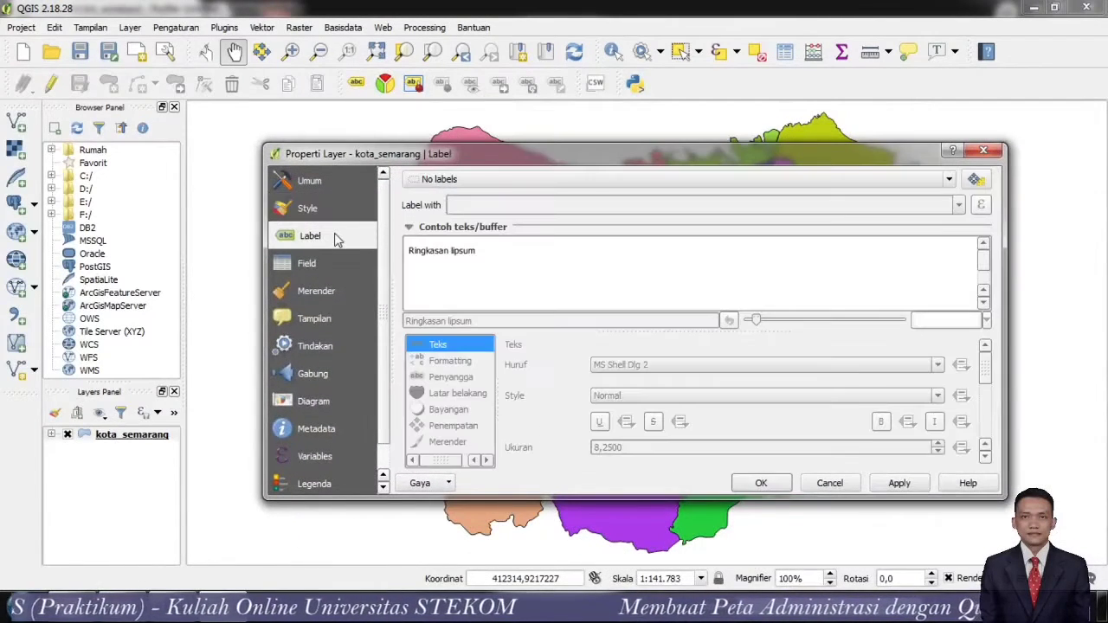
click(552, 182)
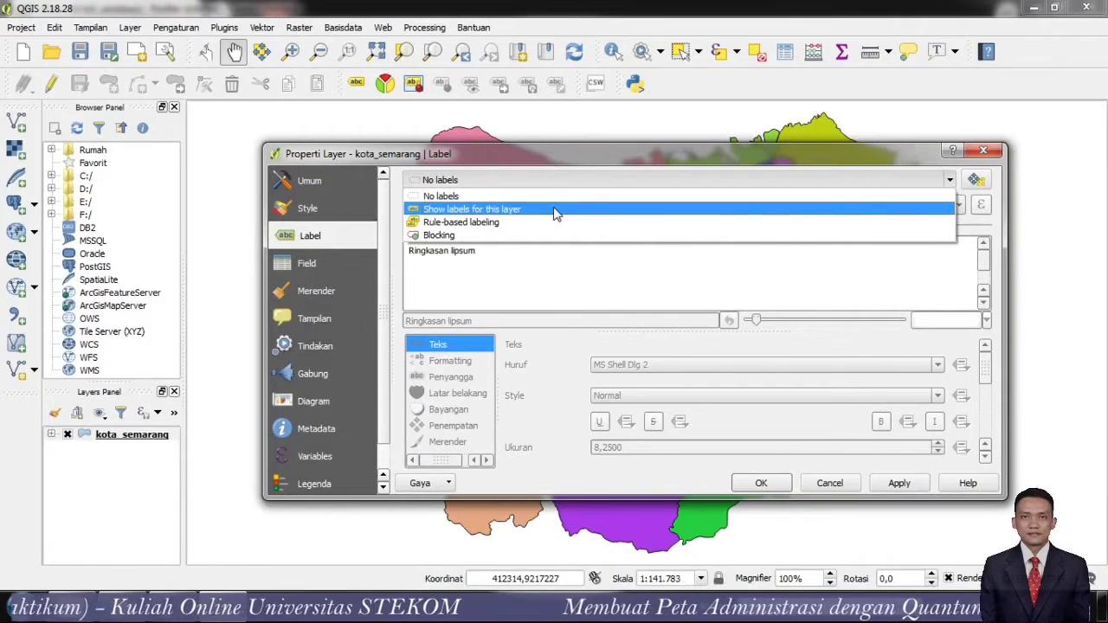
click(555, 212)
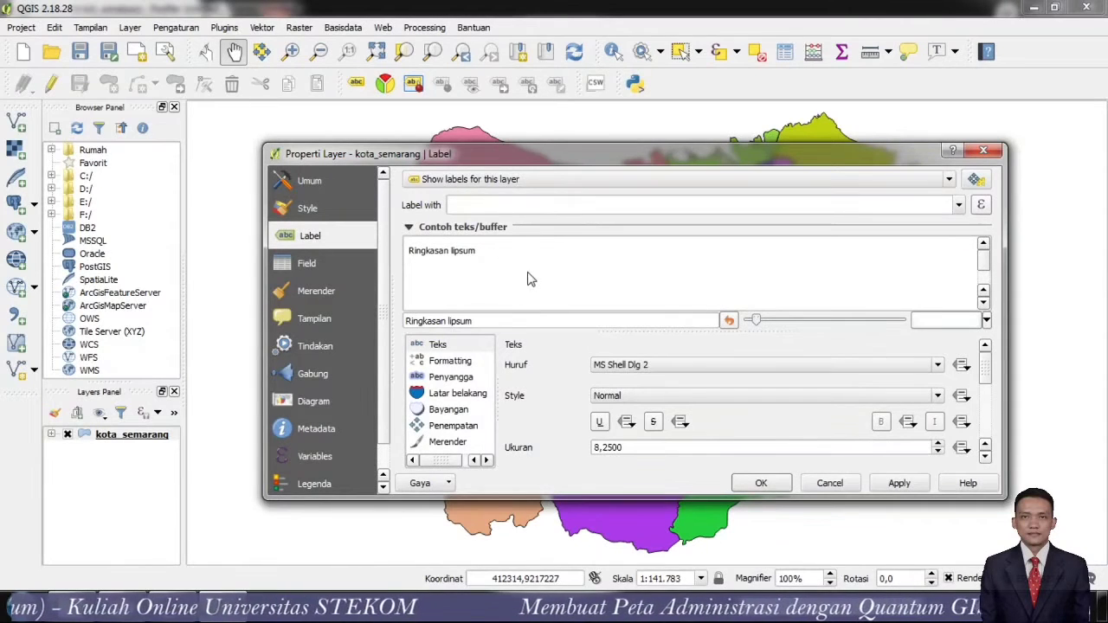
click(959, 205)
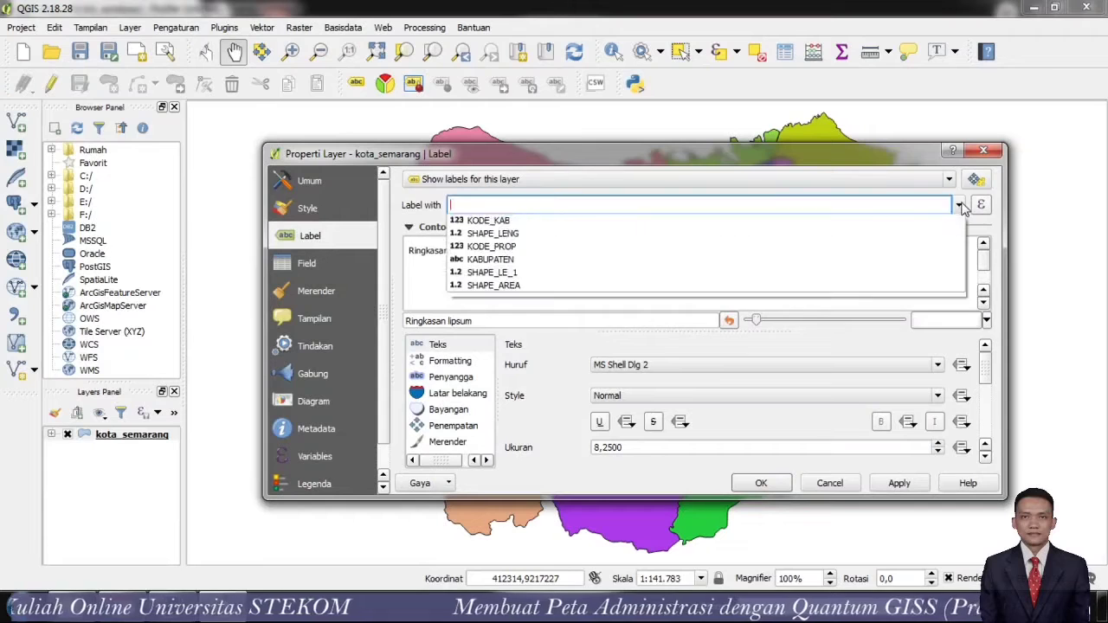
click(864, 235)
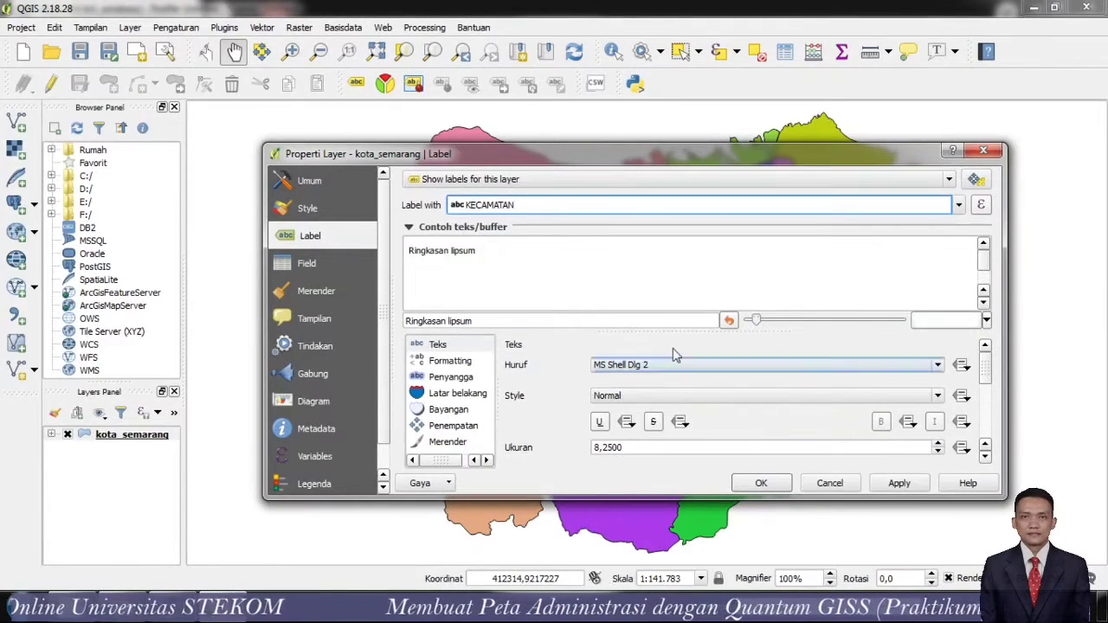
click(897, 486)
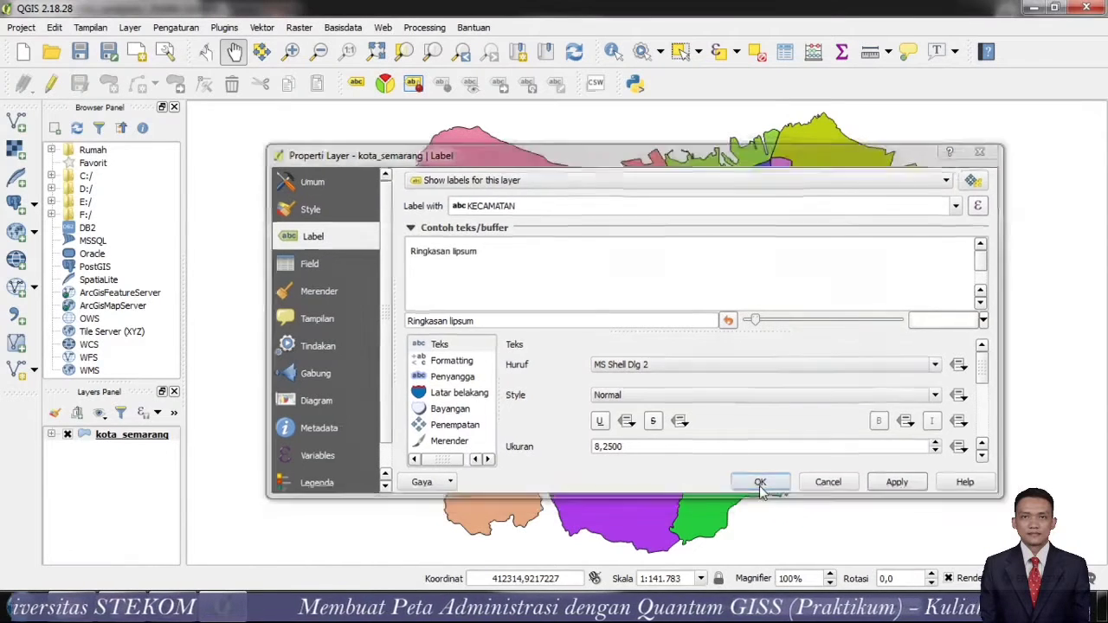
click(760, 485)
mouse_move(643, 262)
mouse_down()
mouse_move(574, 251)
mouse_move(628, 251)
mouse_move(629, 261)
mouse_up()
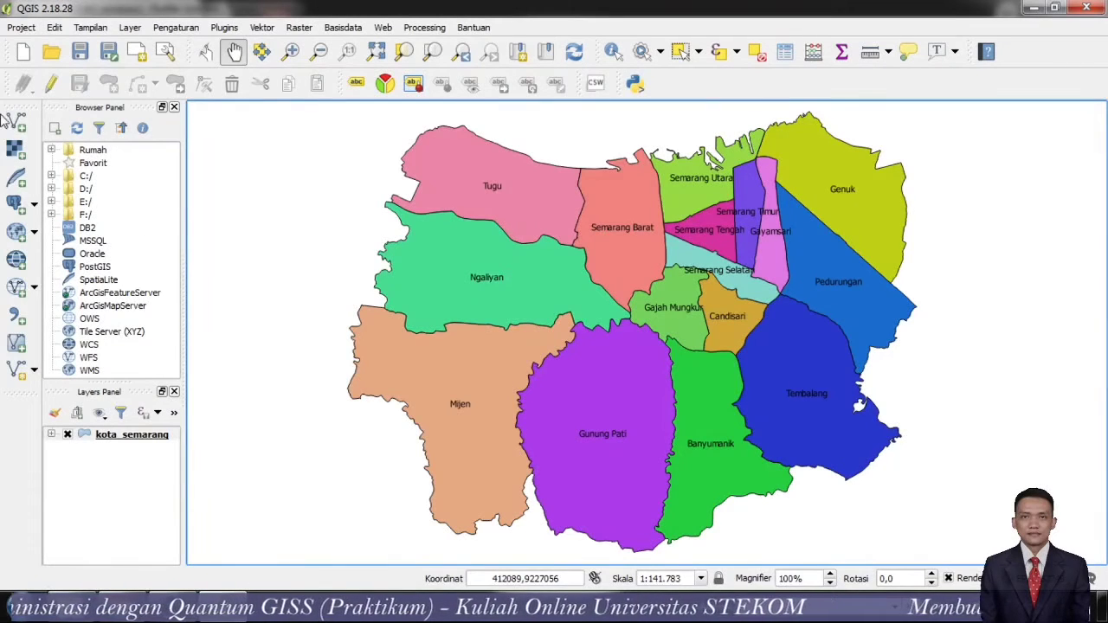
click(21, 28)
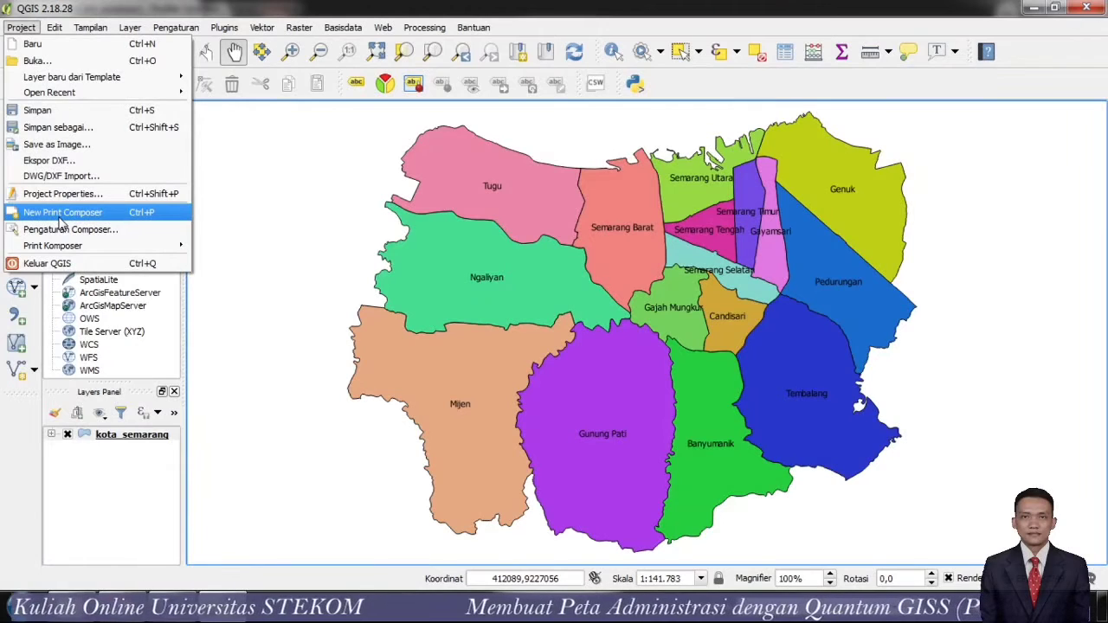
click(259, 177)
drag(986, 386, 568, 274)
drag(607, 334, 605, 294)
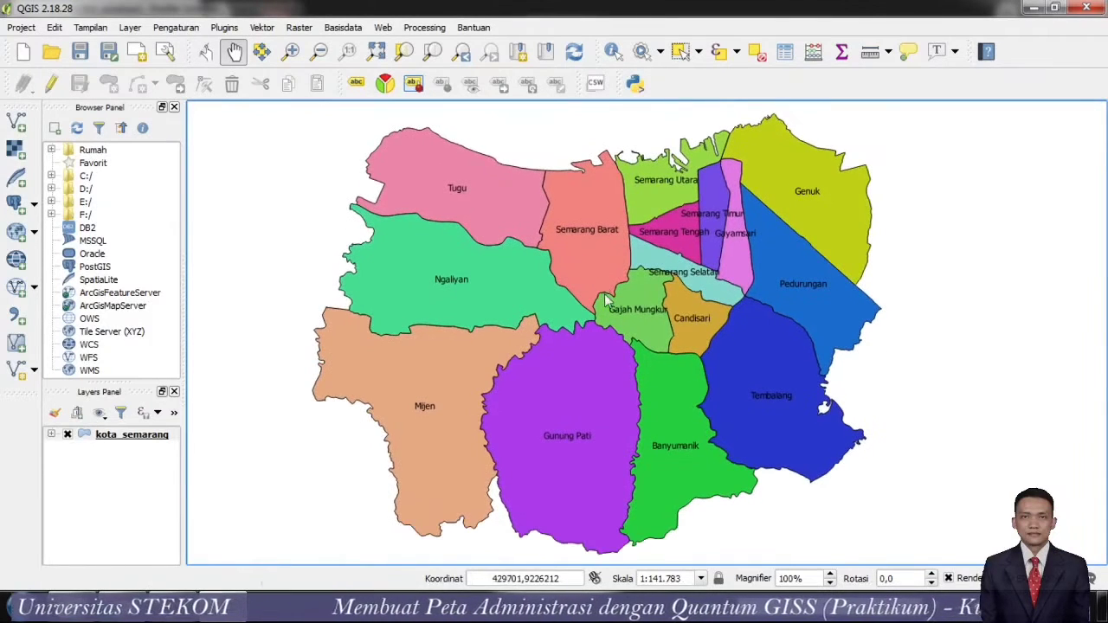
- Save the project as kota smg in the F: drive folder MAKUL ONLINE > Sistem Informasi Geografis (2018) > 11. Membuat Peta Administrasi
click(80, 52)
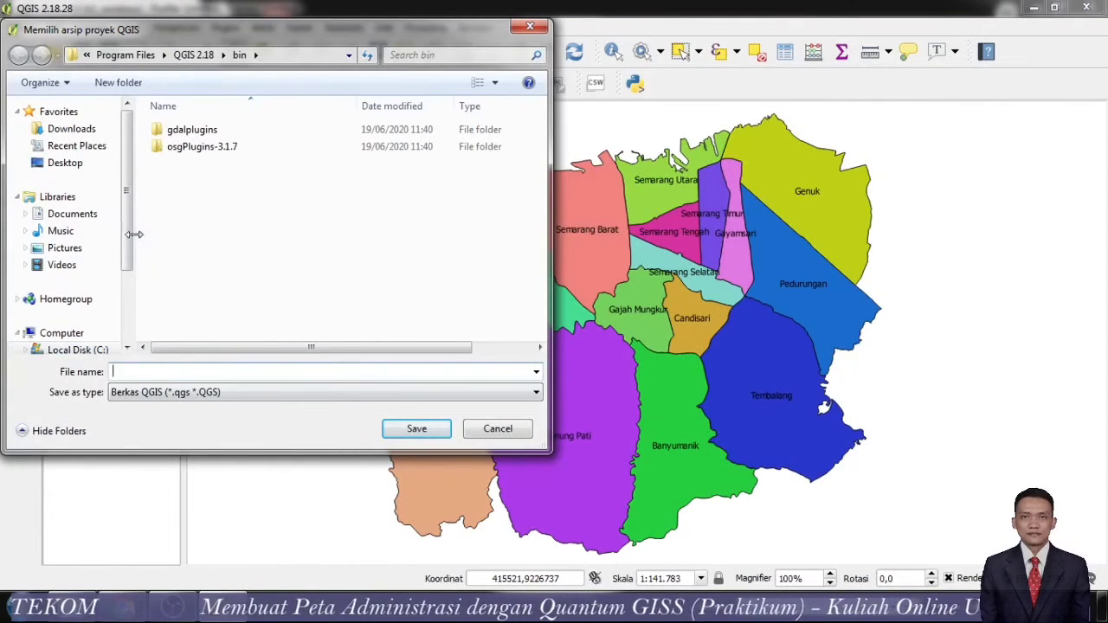
scroll(135, 236, down, 1)
scroll(134, 236, down, 2)
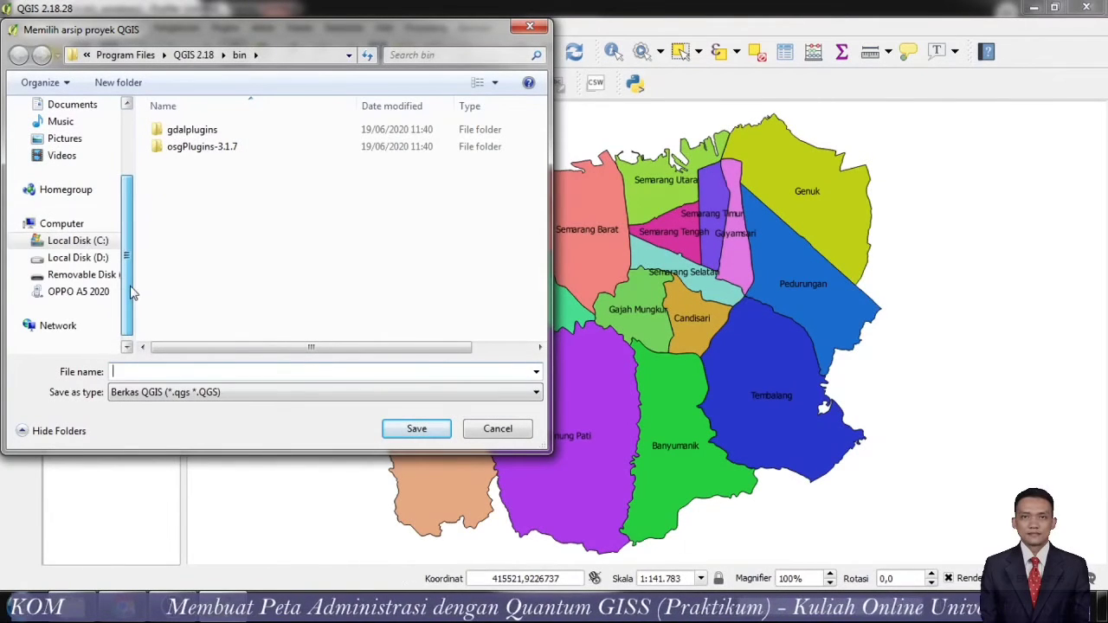
click(85, 275)
double_click(206, 232)
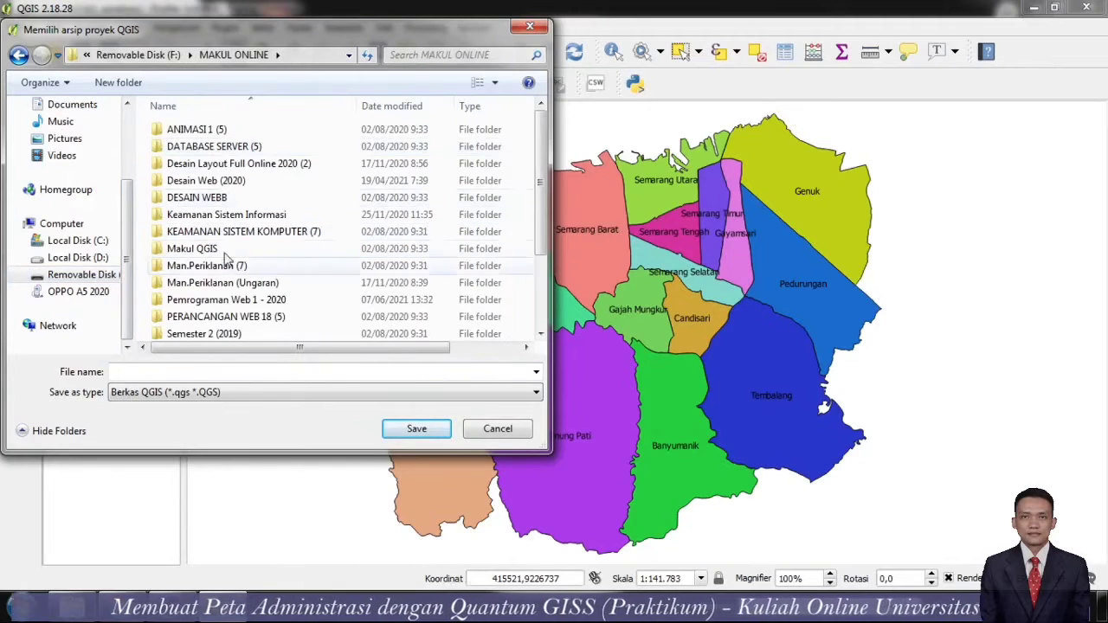
scroll(211, 277, down, 2)
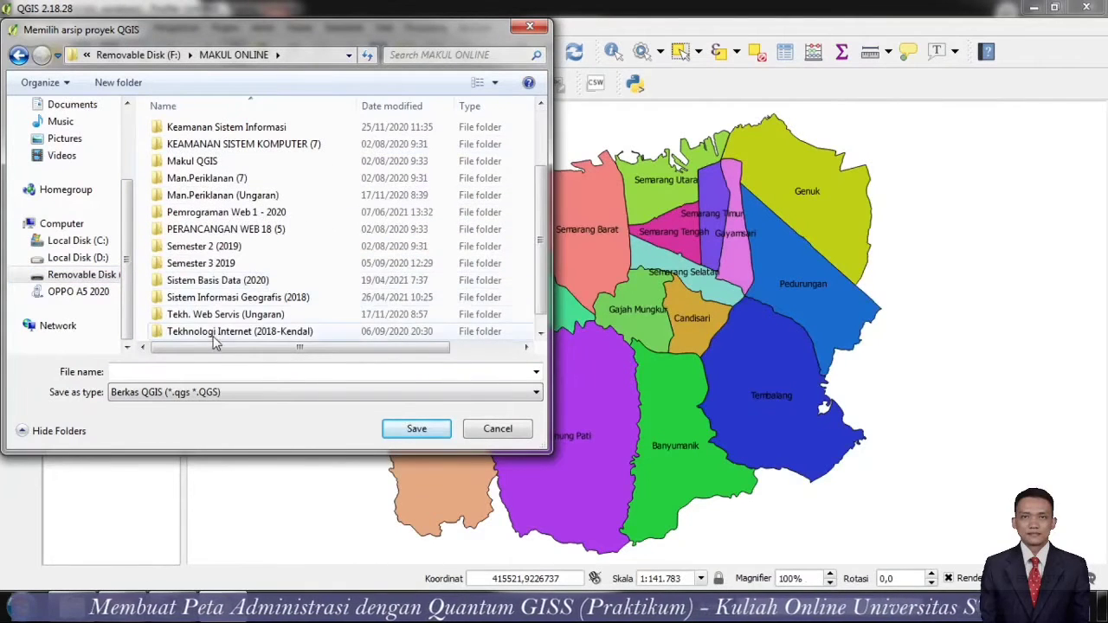
click(258, 302)
double_click(260, 302)
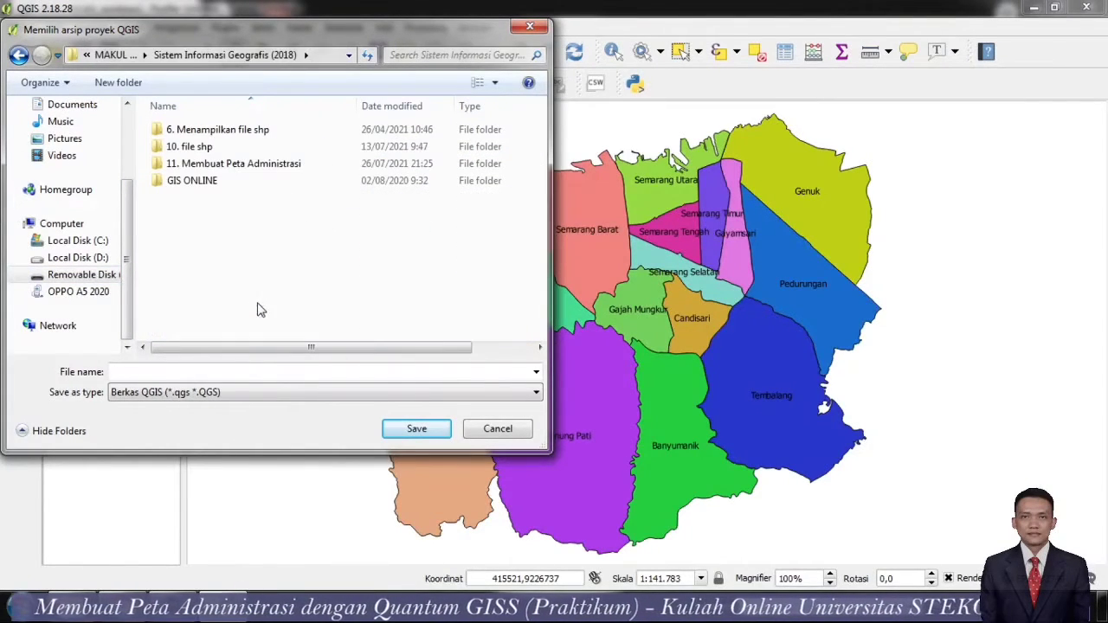
double_click(208, 167)
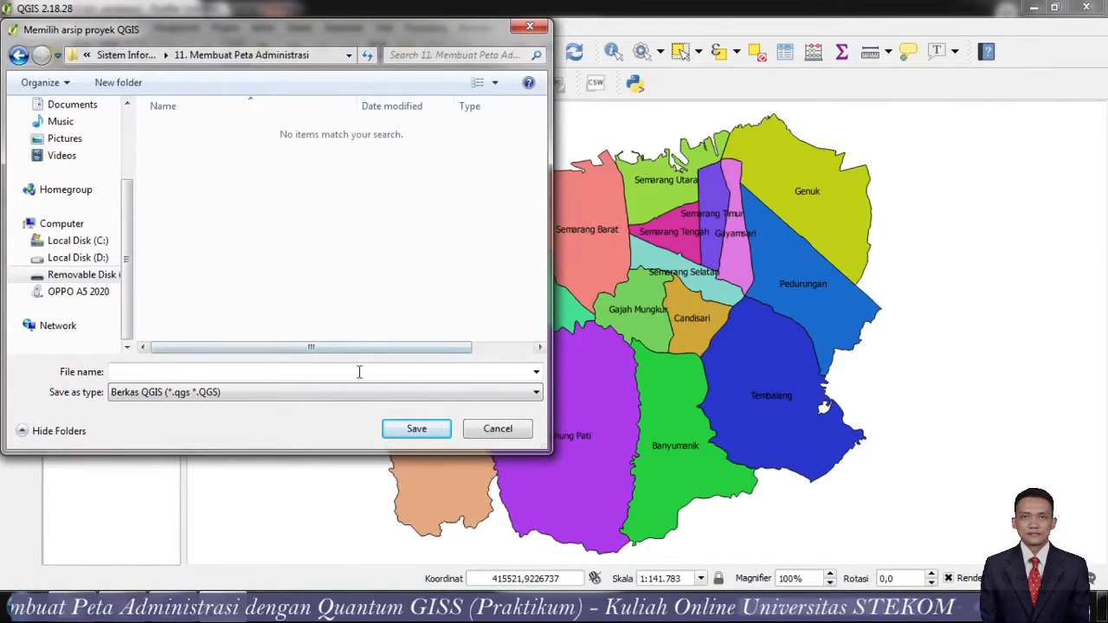
click(221, 370)
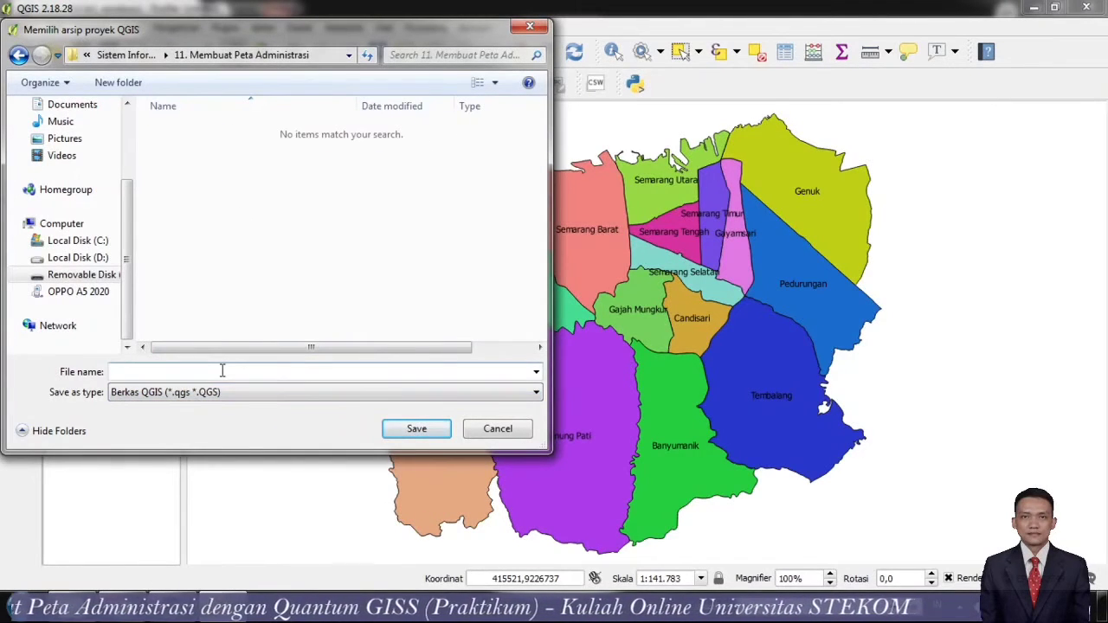
text(kota)
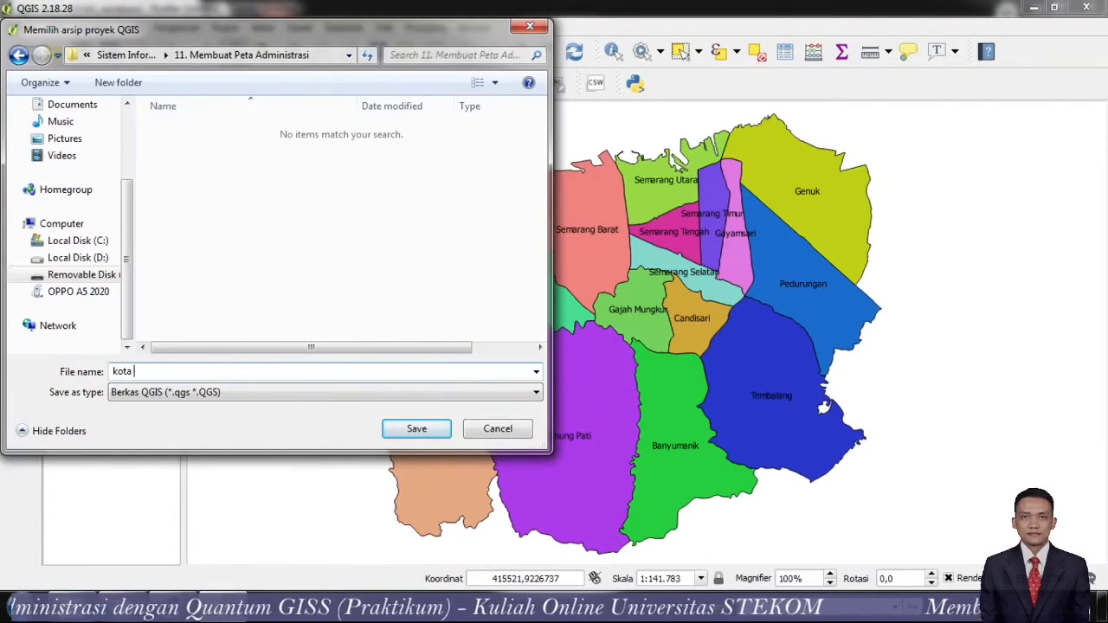
text( smg)
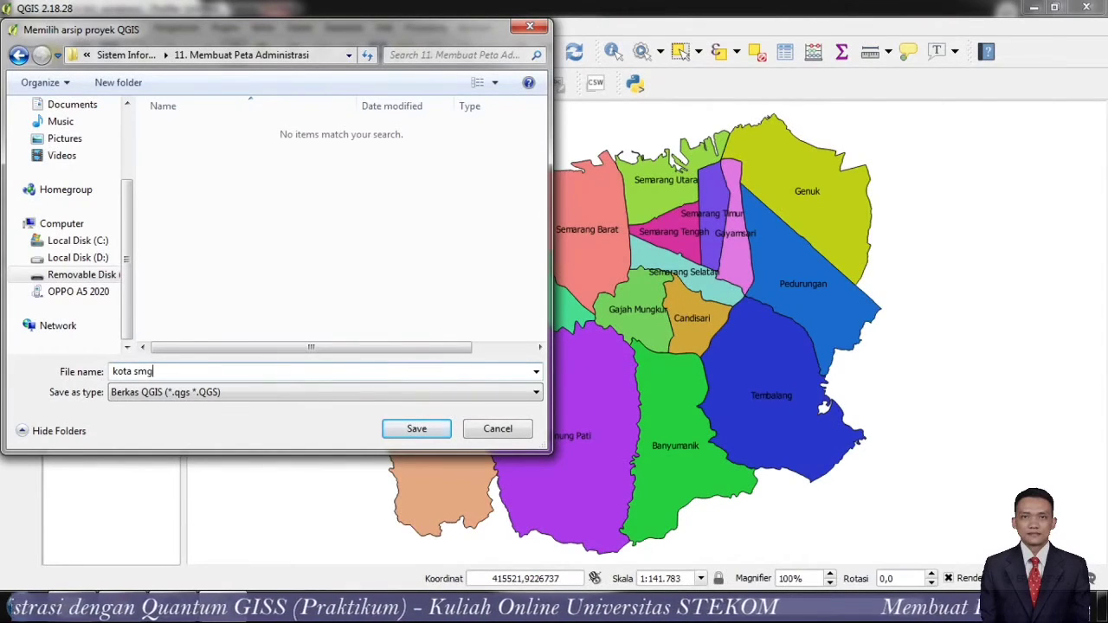
click(443, 433)
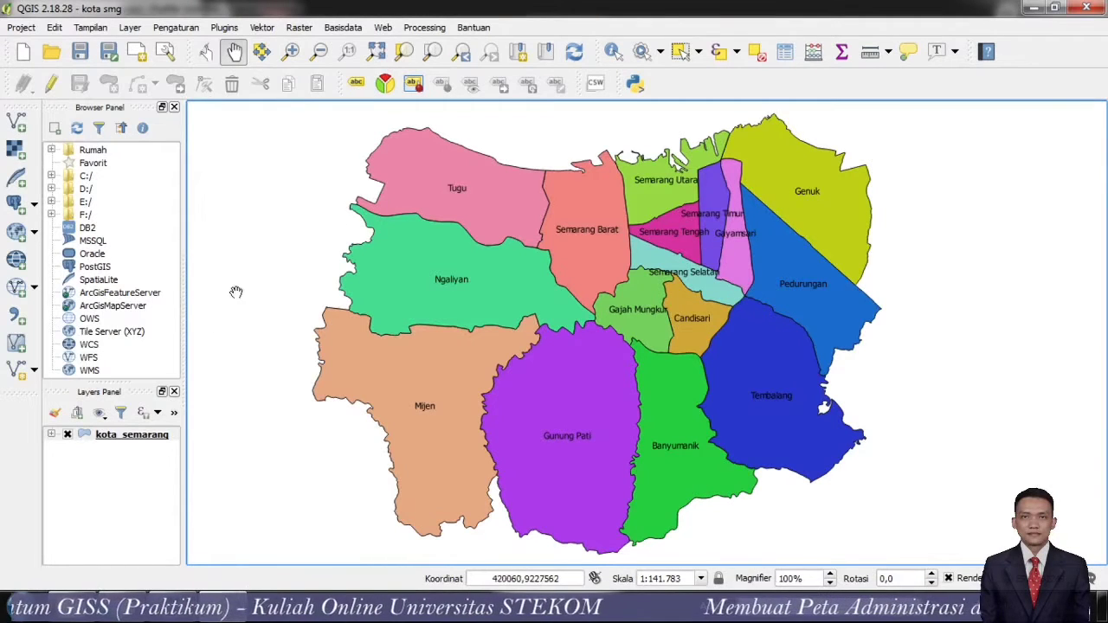
- Create a new print composer titled "peta administrasi kota semarang"
click(21, 27)
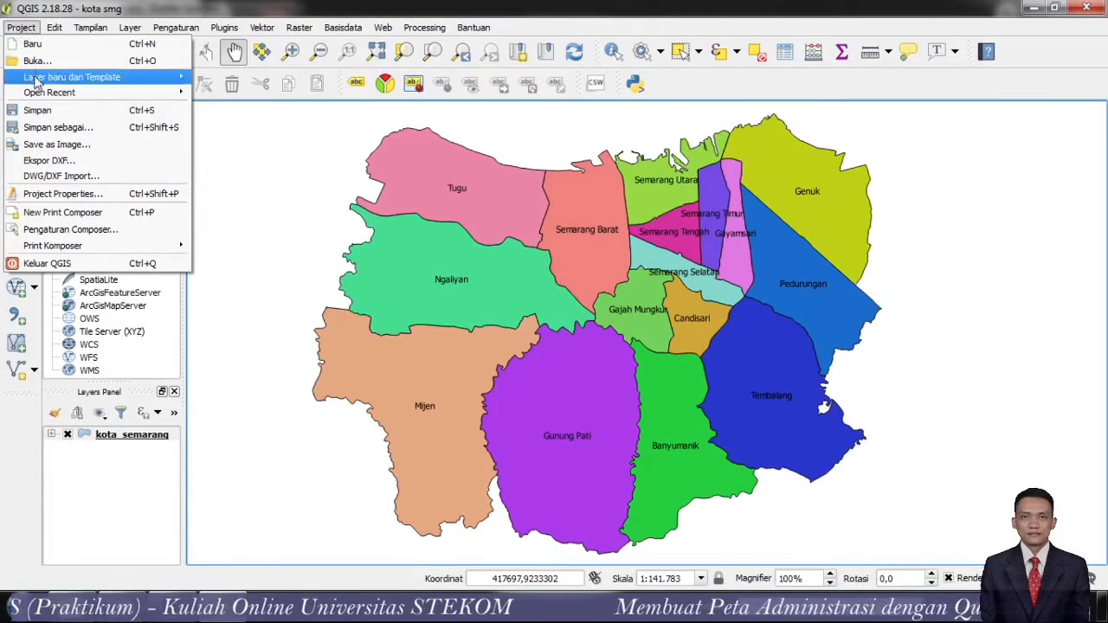
click(72, 216)
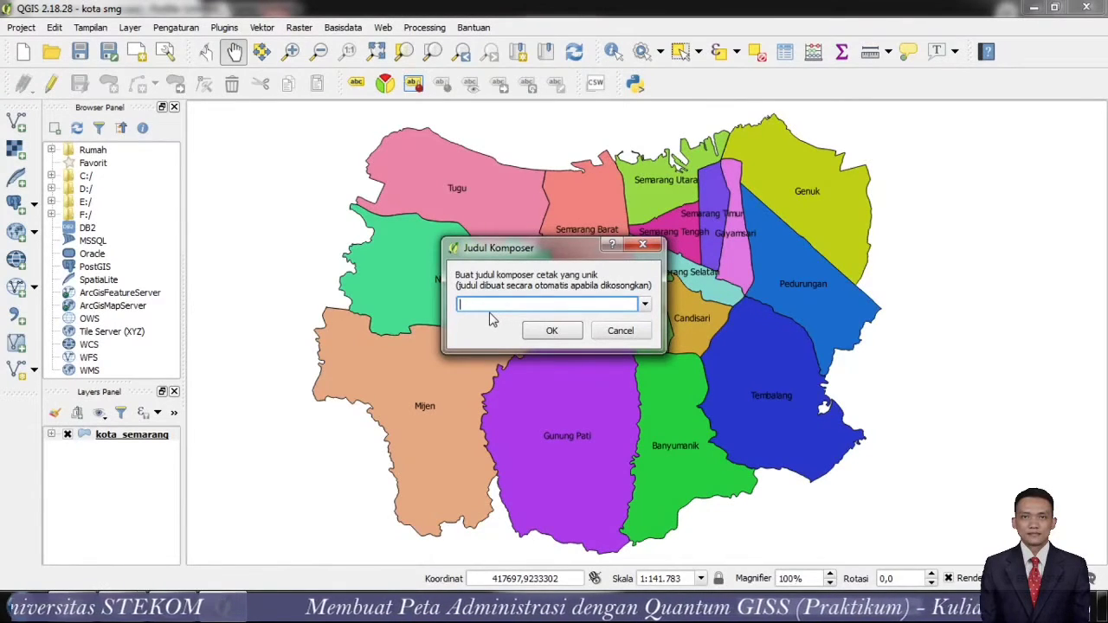
text(pet)
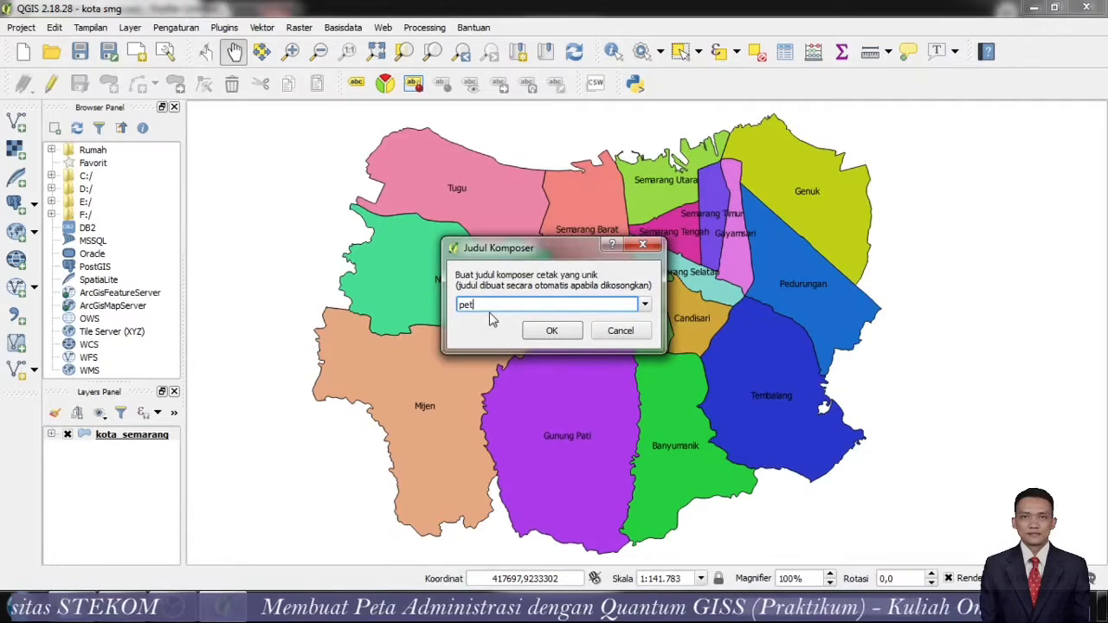
text(a admini)
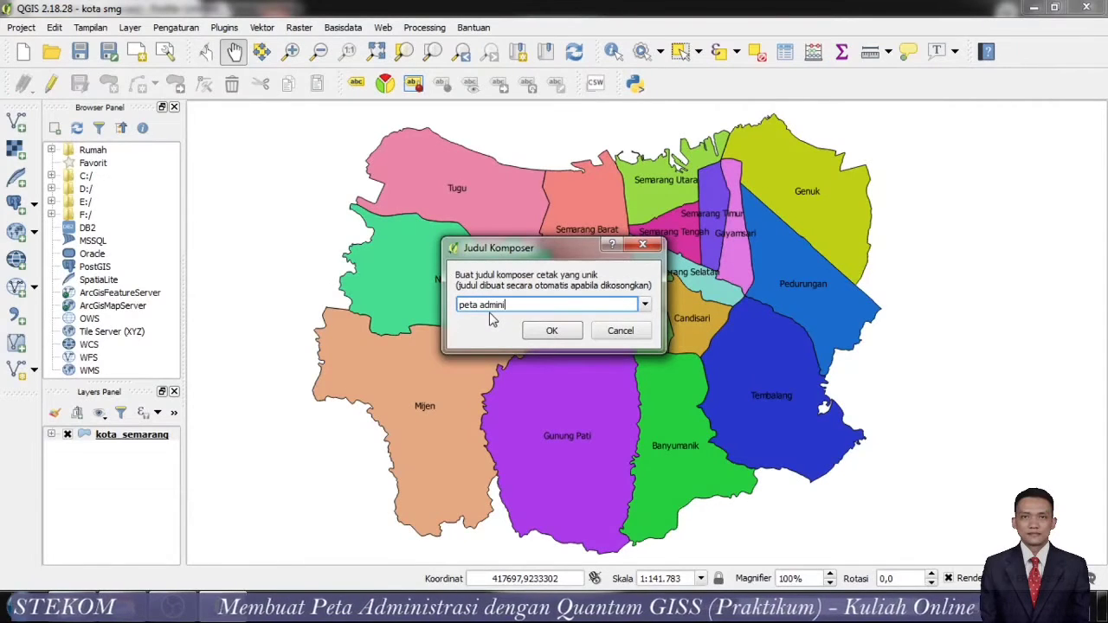
text(stra)
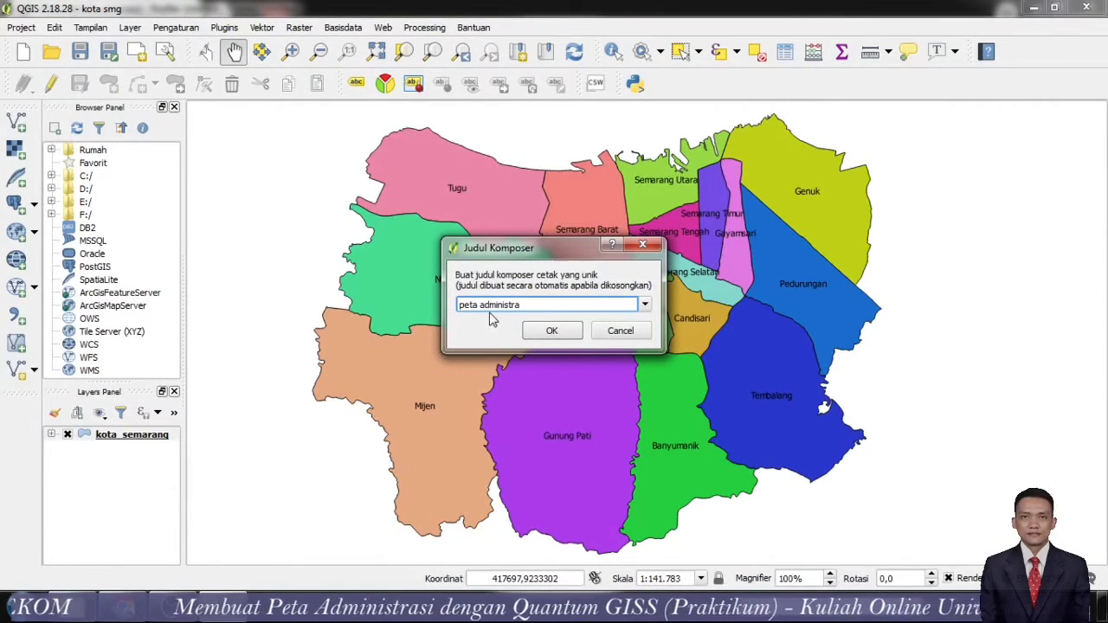
text(si k)
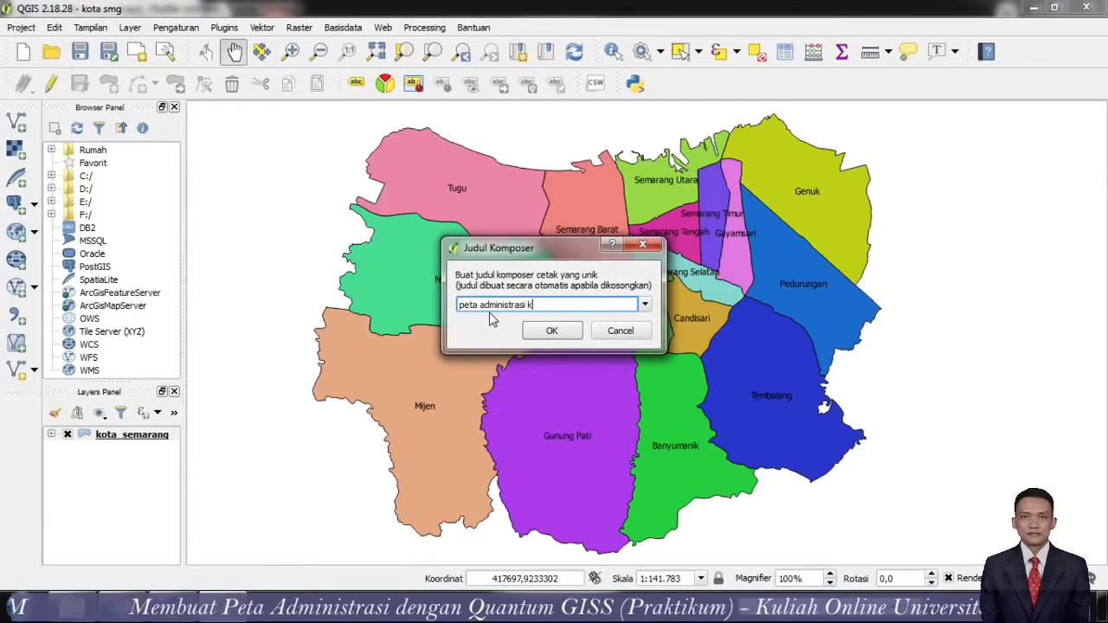
text(ota semarang)
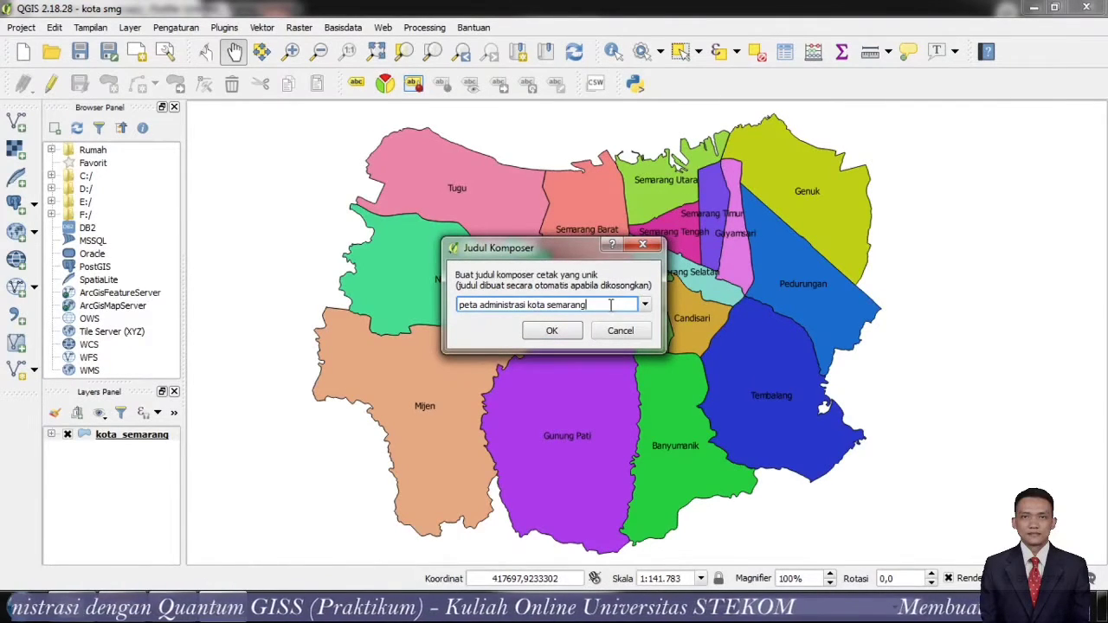
click(552, 333)
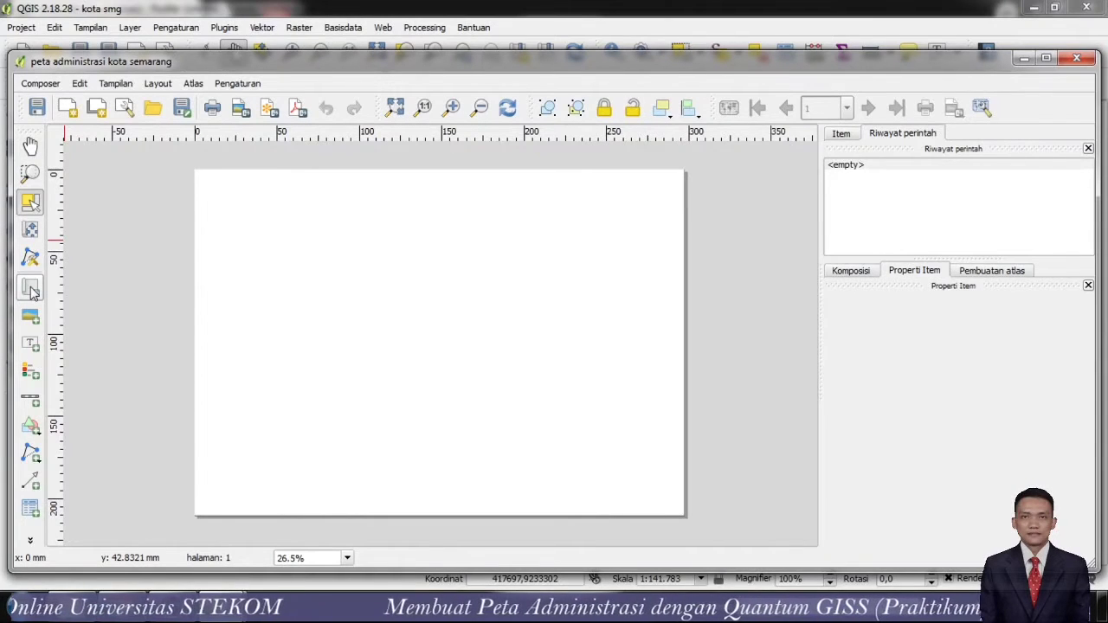
- Add a map item about 174 mm wide and 187 mm high on the left part of the composer page
click(31, 290)
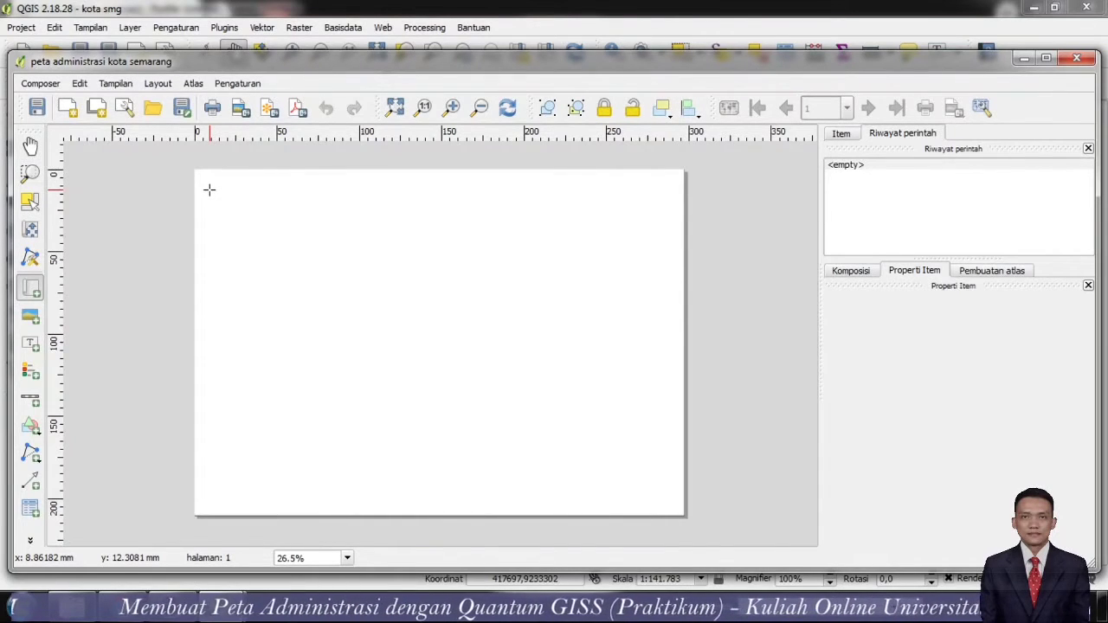
drag(209, 190, 496, 498)
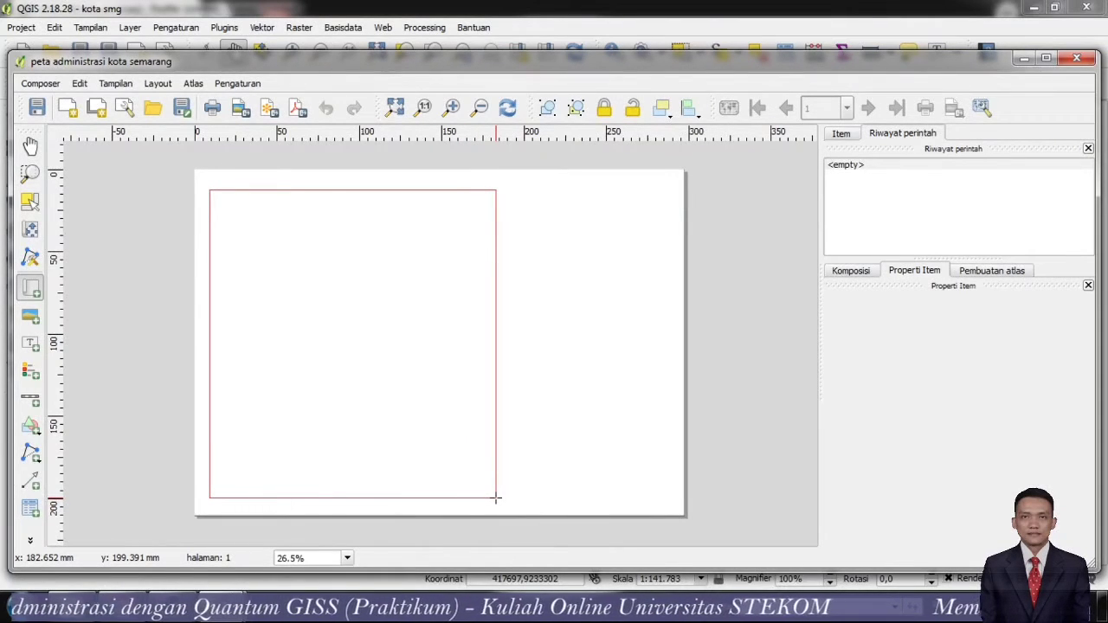
drag(497, 498, 494, 498)
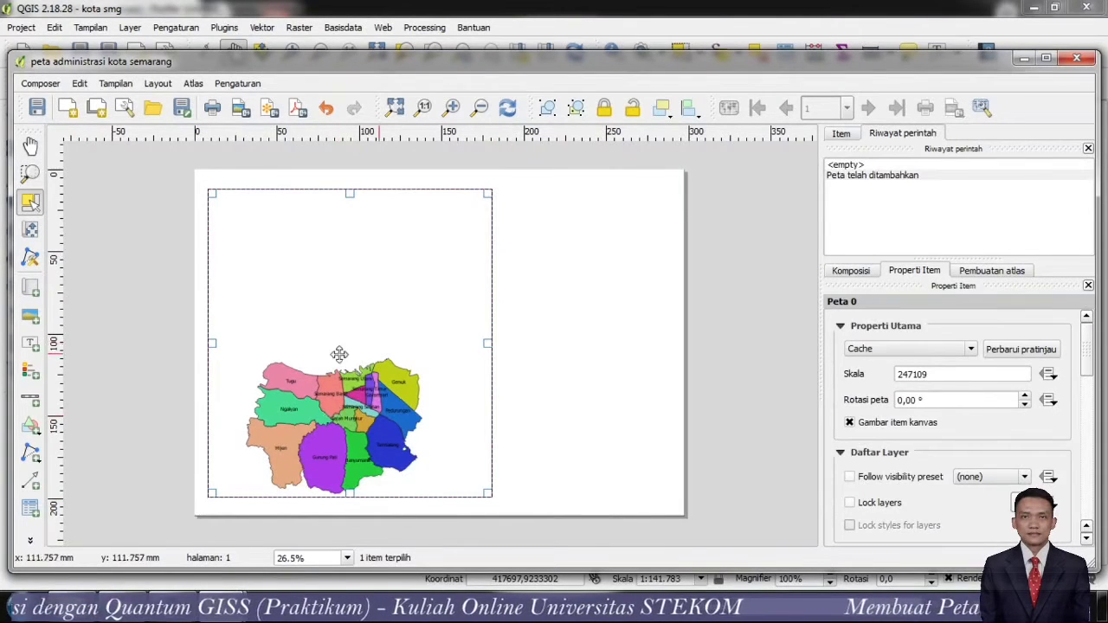
- Move the map content to the middle of its frame and enlarge it to scale 159289 so the whole city fills the frame's width
drag(334, 380, 336, 347)
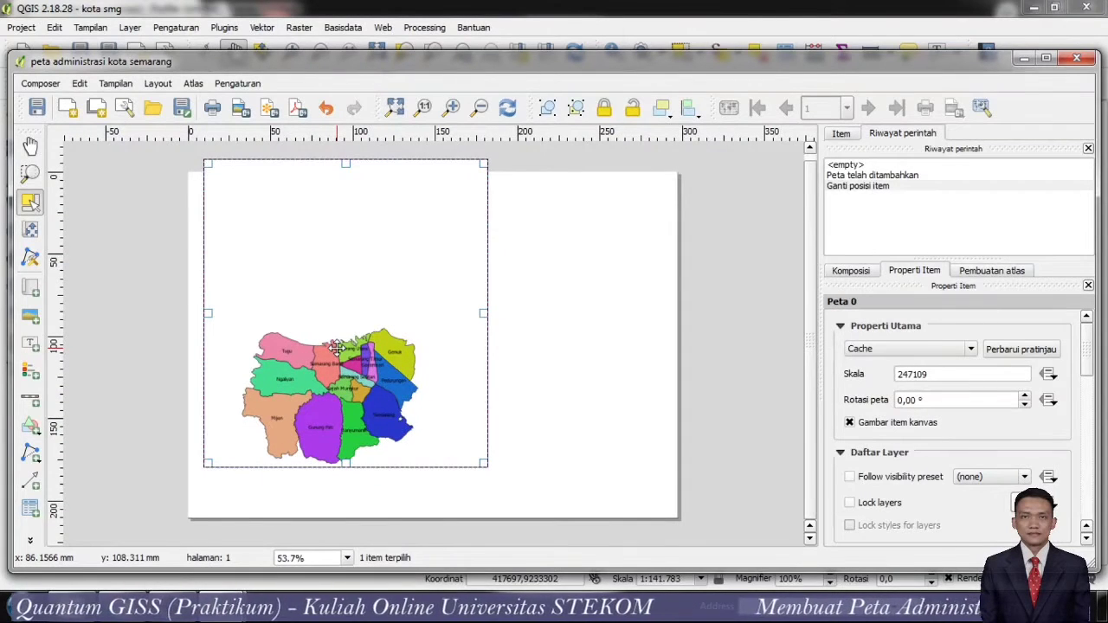
key(ctrl+z)
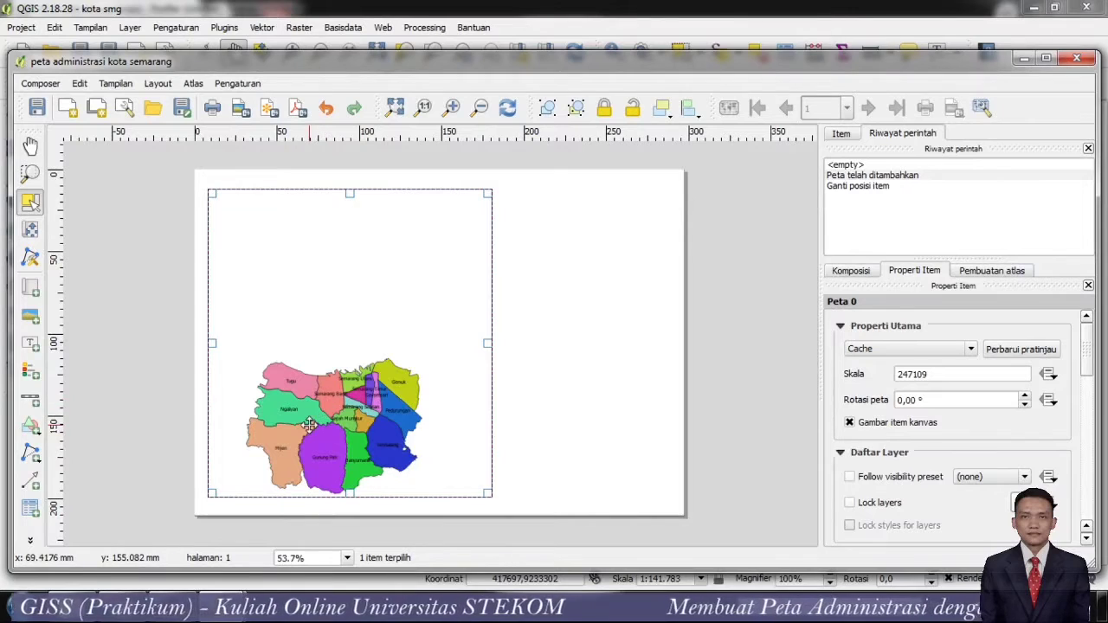
click(36, 239)
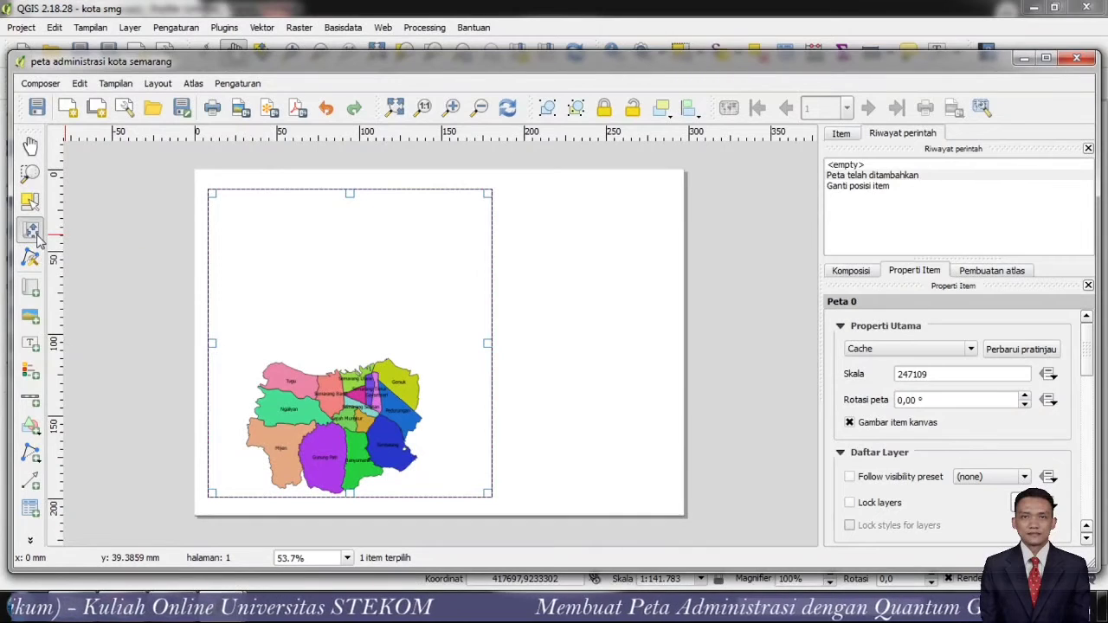
drag(314, 421, 310, 354)
scroll(348, 370, up, 1)
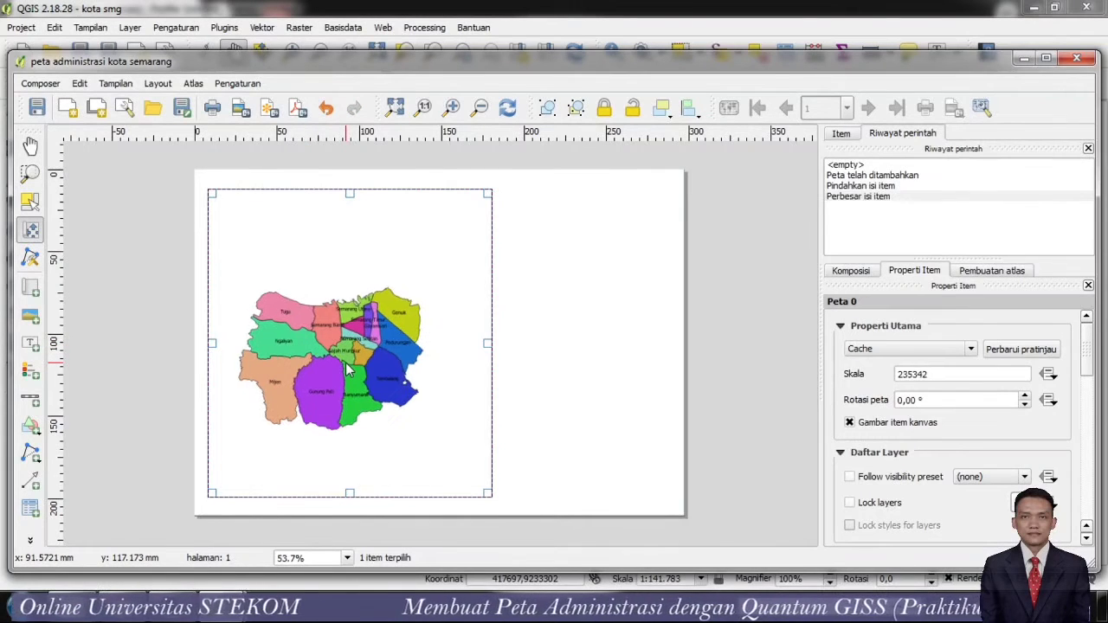
scroll(348, 370, up, 5)
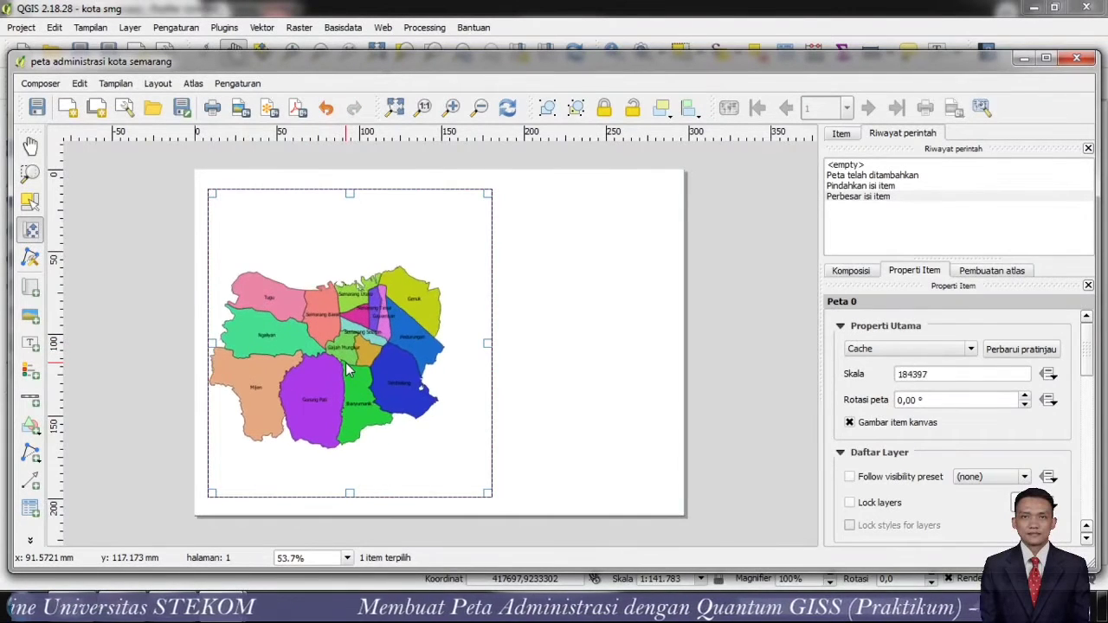
drag(345, 364, 363, 349)
scroll(364, 349, up, 2)
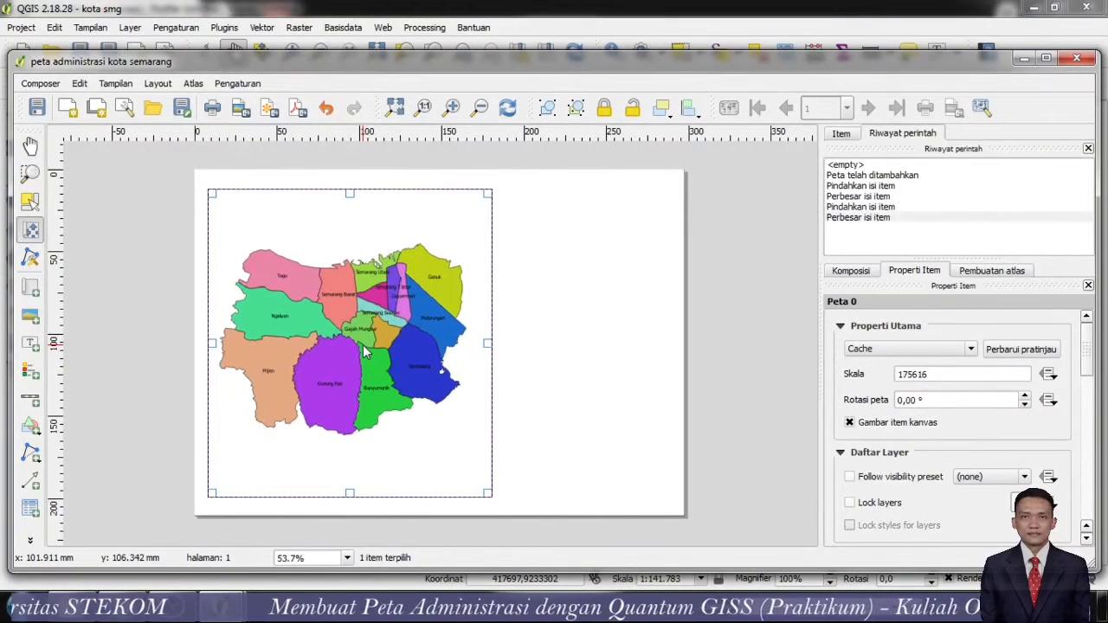
scroll(367, 354, up, 1)
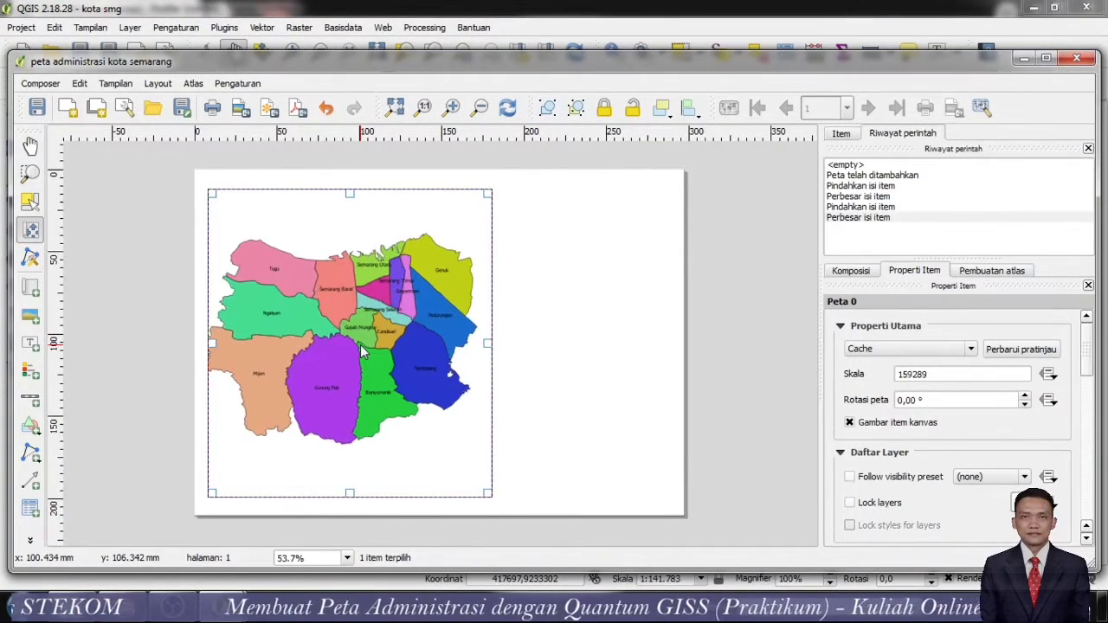
drag(372, 360, 370, 350)
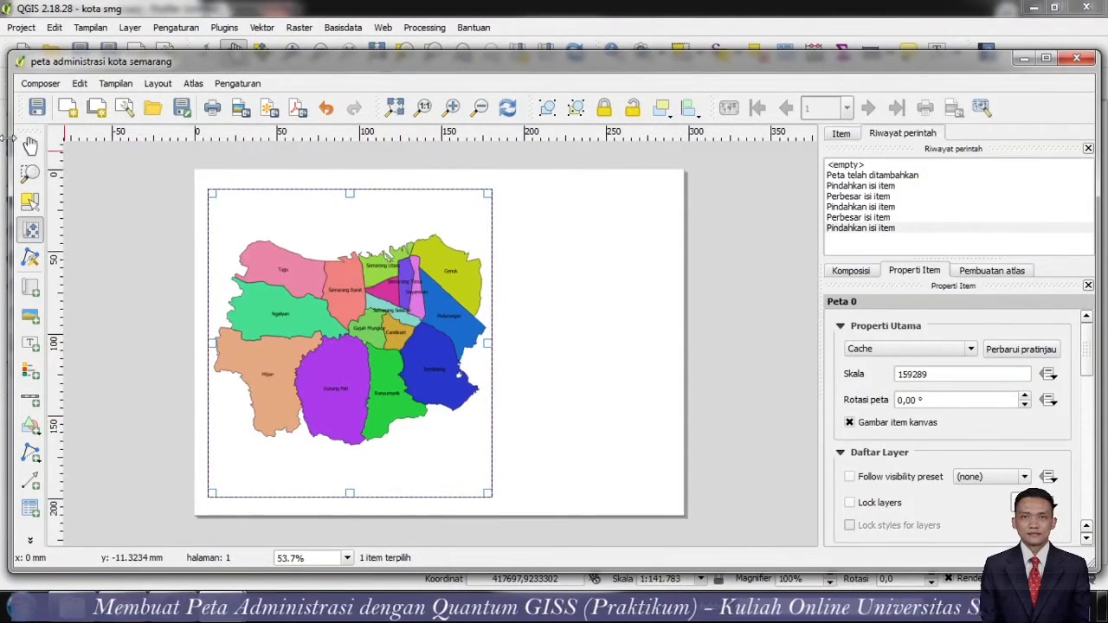
click(30, 146)
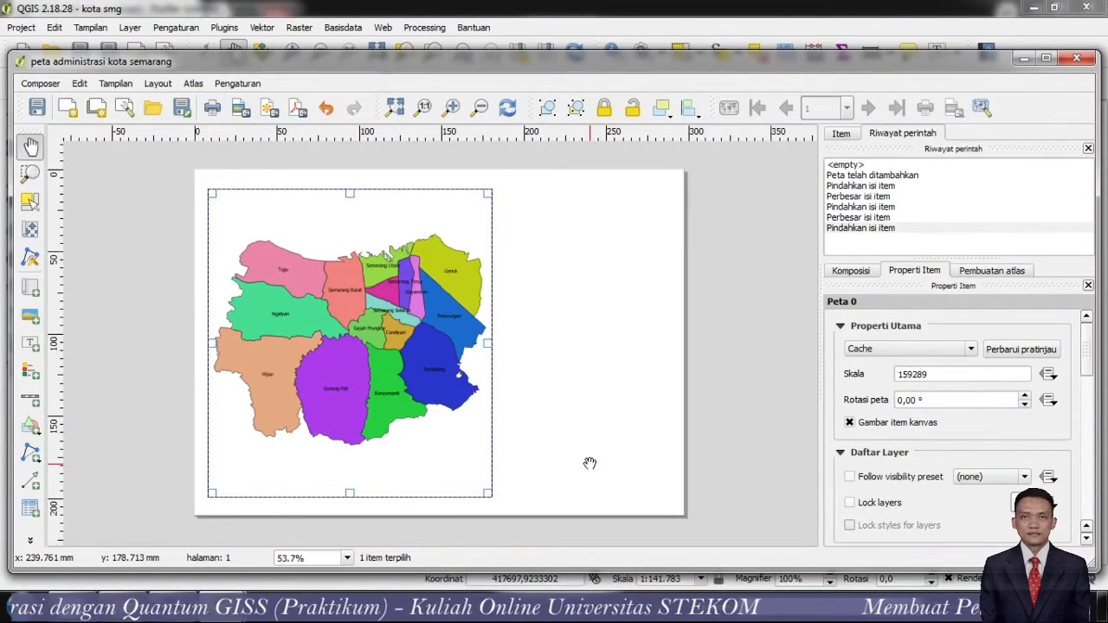
- Add a grid to the map item in its properties and select it in the grid list
click(851, 272)
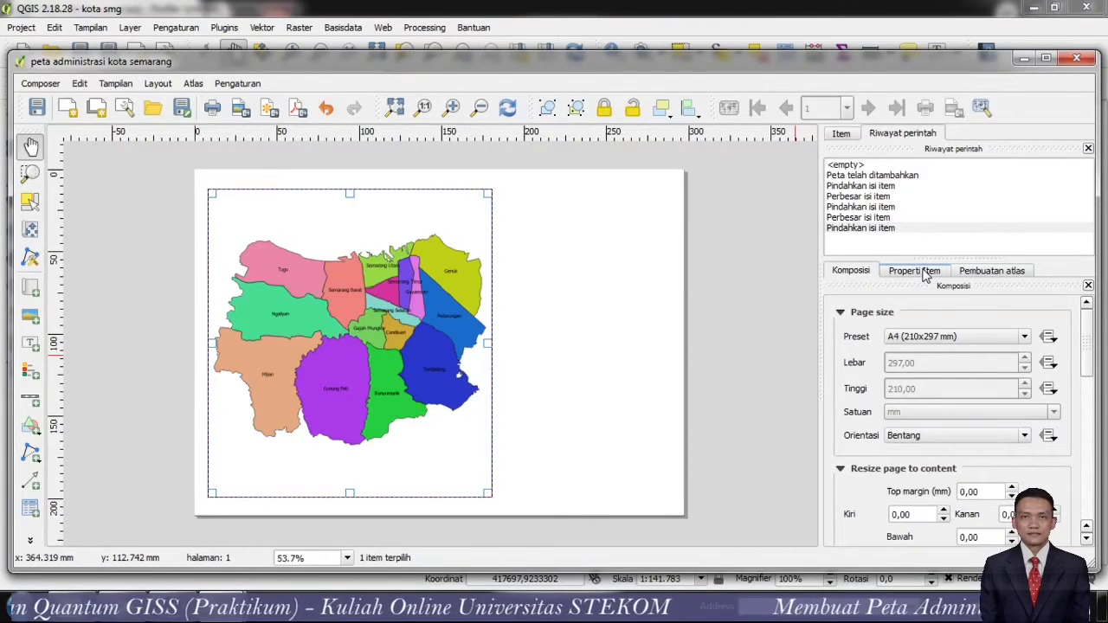
click(923, 273)
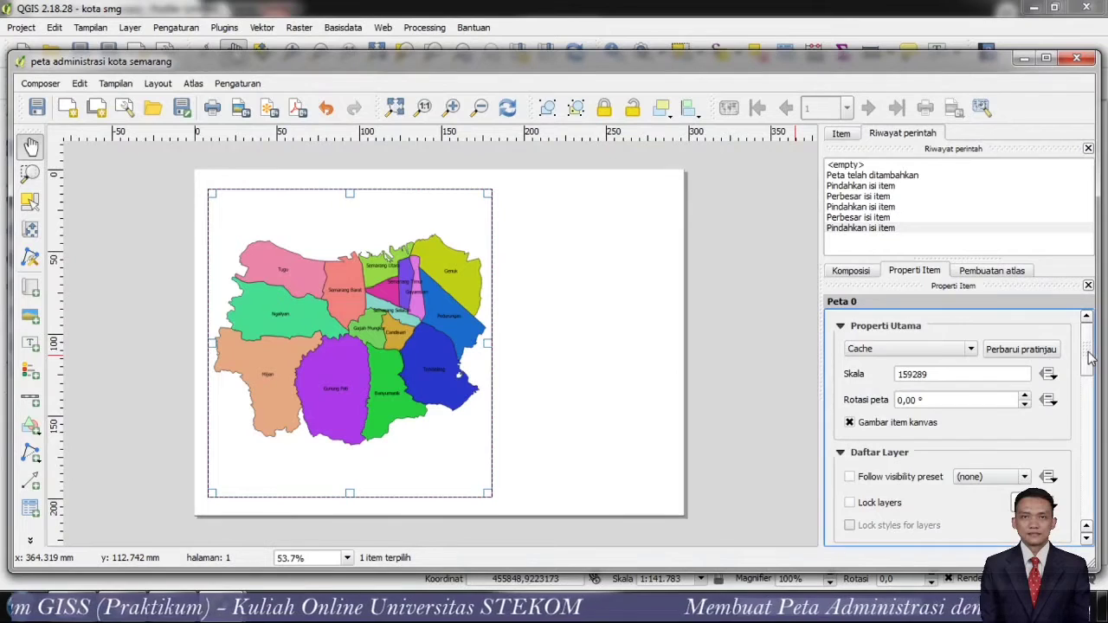
drag(1090, 359, 1092, 442)
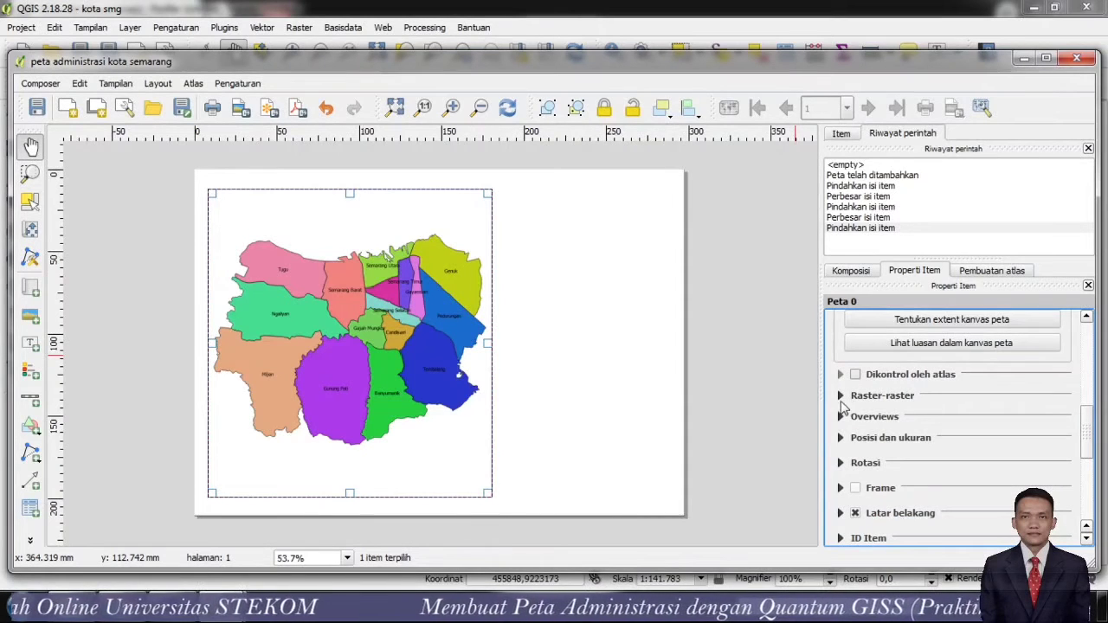
click(840, 396)
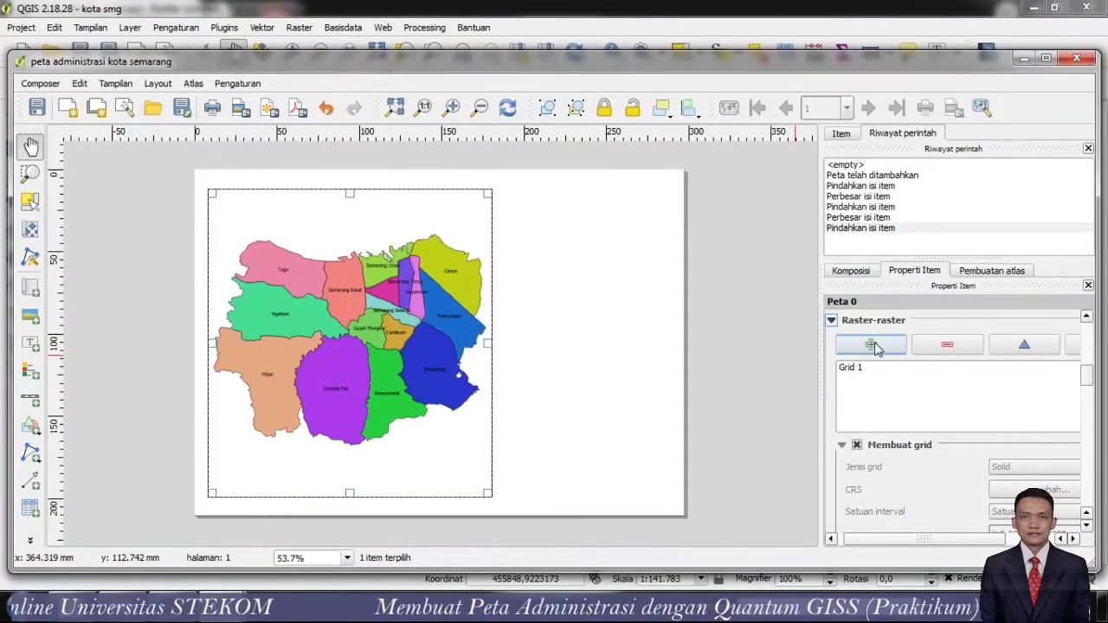
click(863, 370)
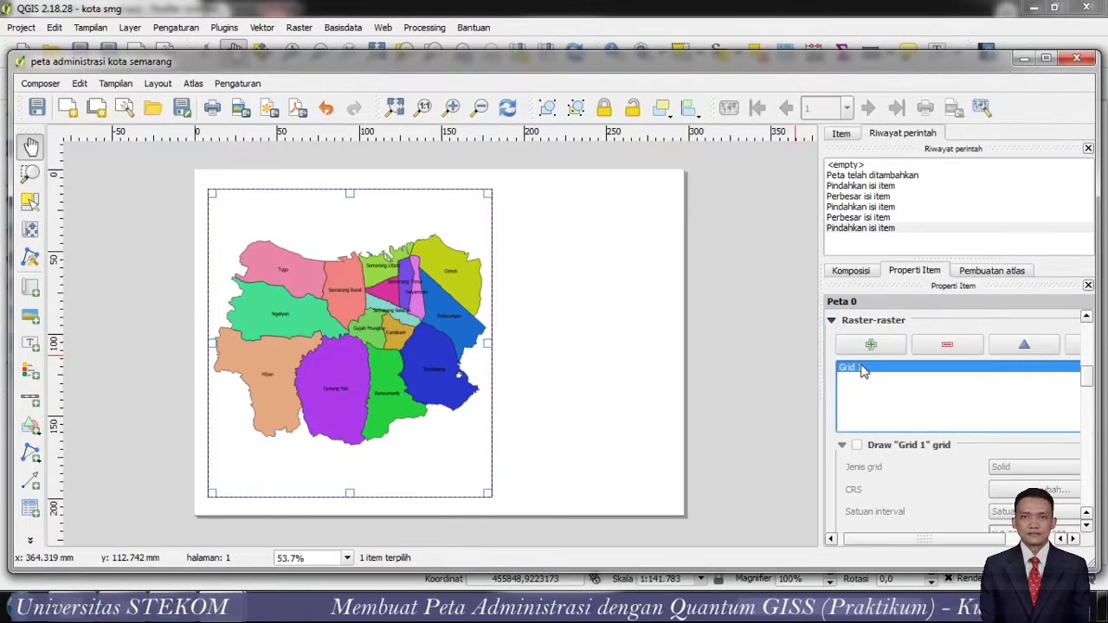
- Remove the existing grid from the map item, add a new grid and select it in the grid list
click(944, 346)
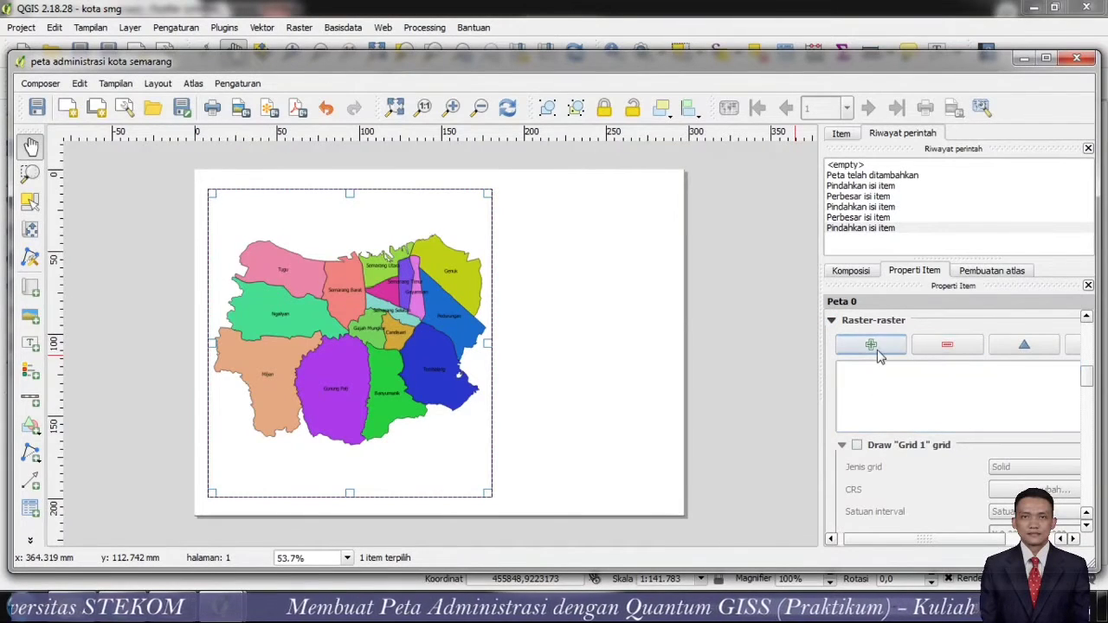
click(872, 347)
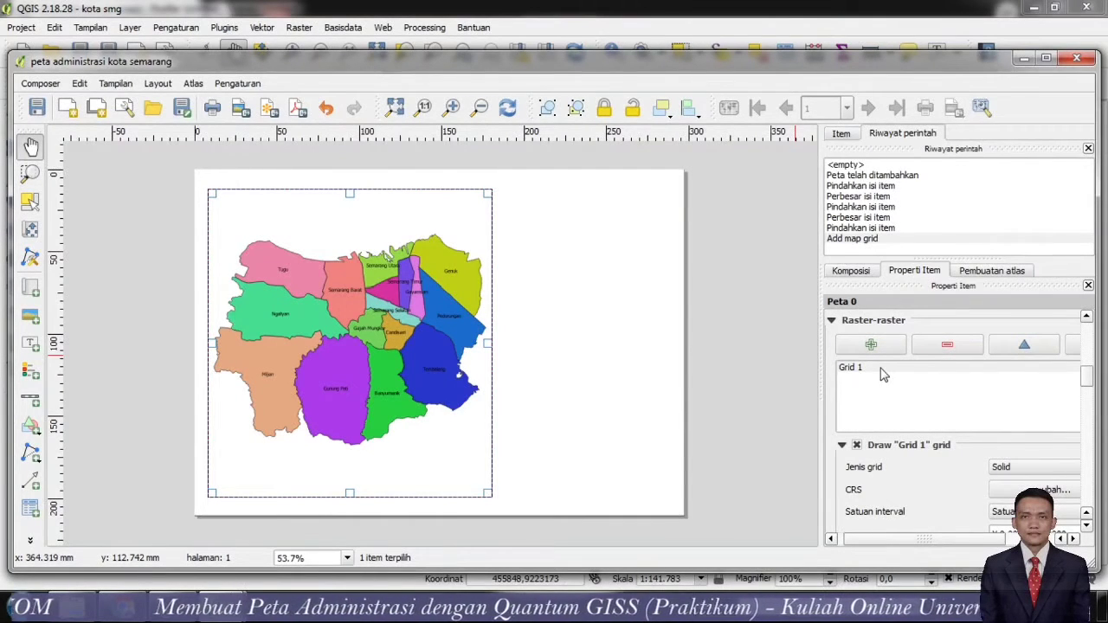
click(880, 369)
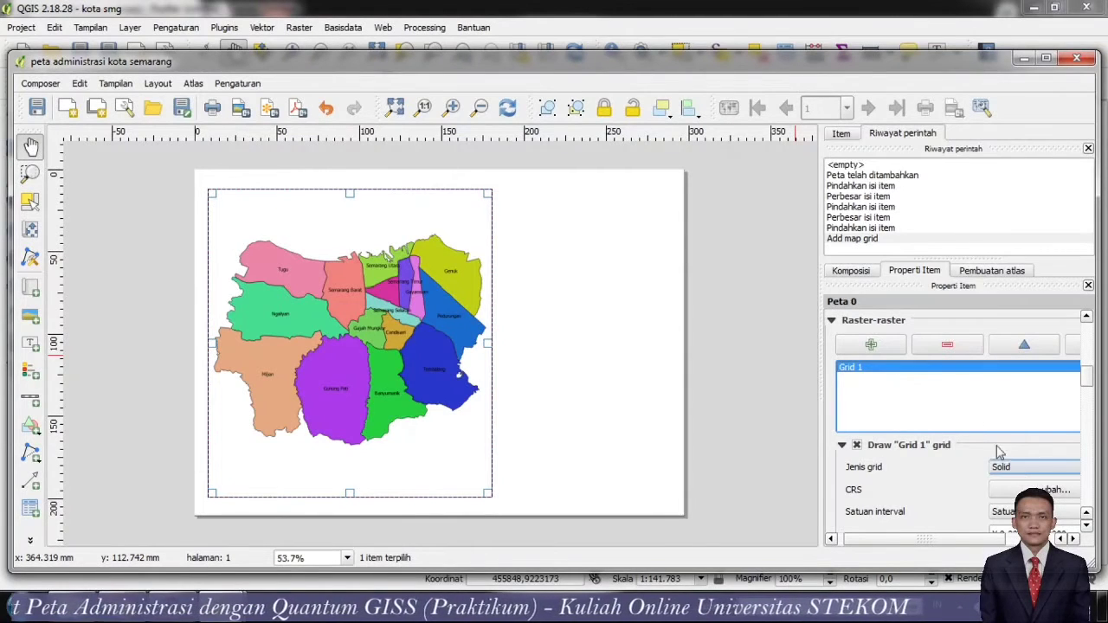
- Set the grid type of the map item's grid to Solid
scroll(981, 454, down, 1)
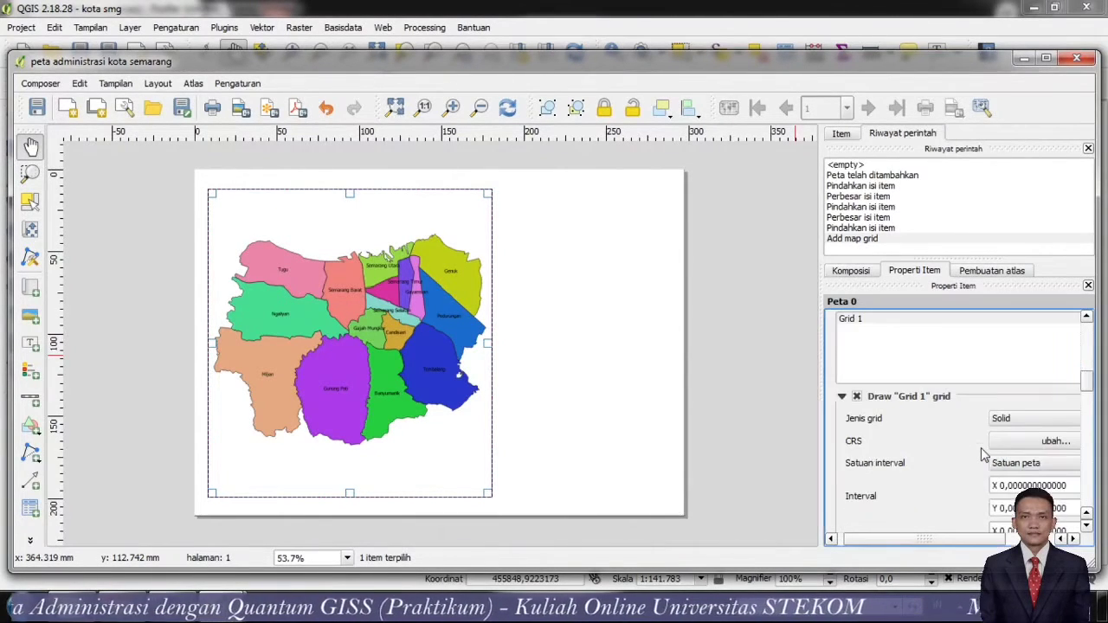
scroll(981, 455, up, 1)
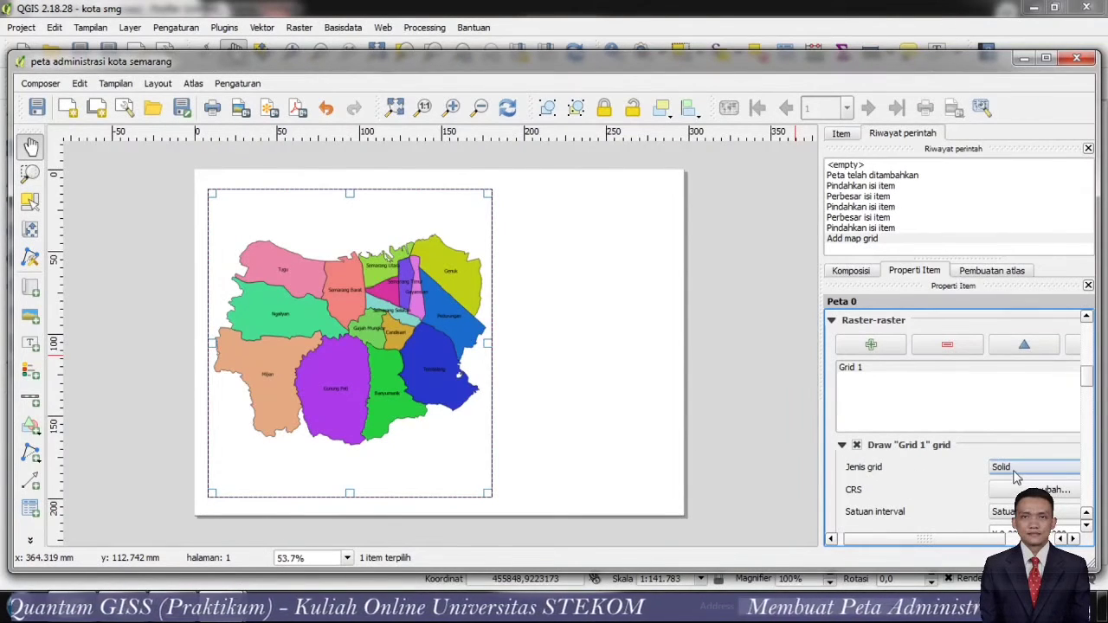
scroll(1082, 385, down, 5)
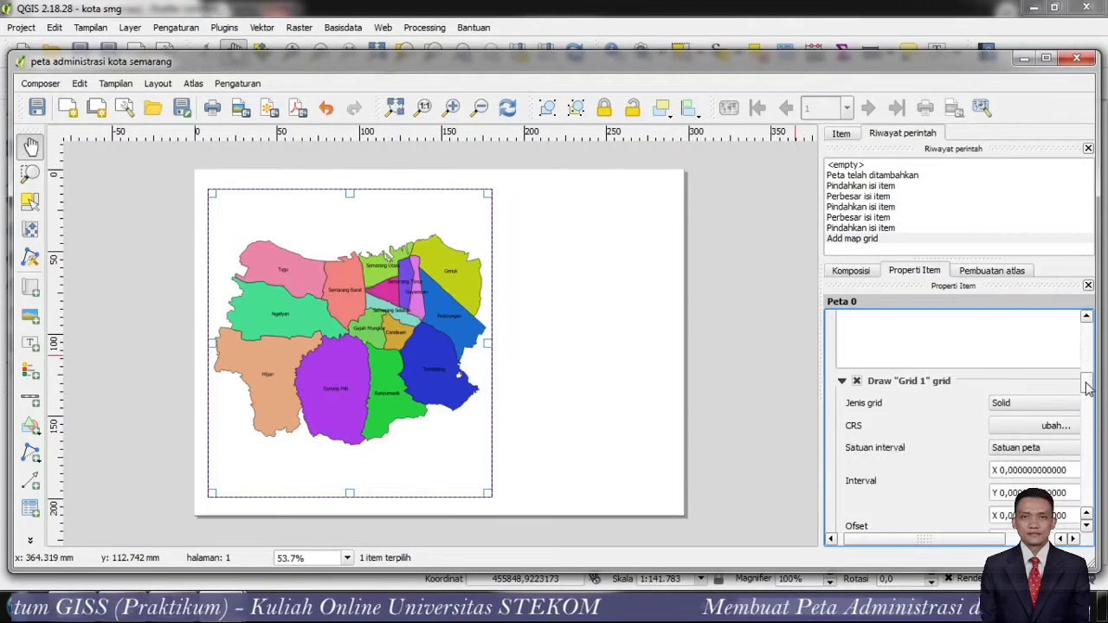
click(1063, 390)
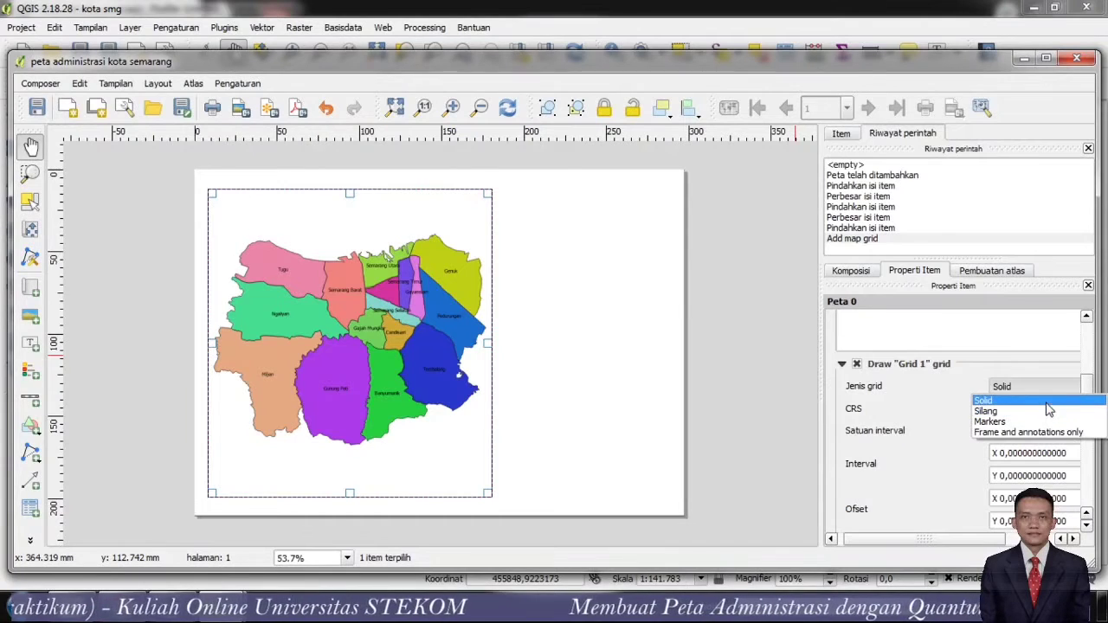
click(1046, 402)
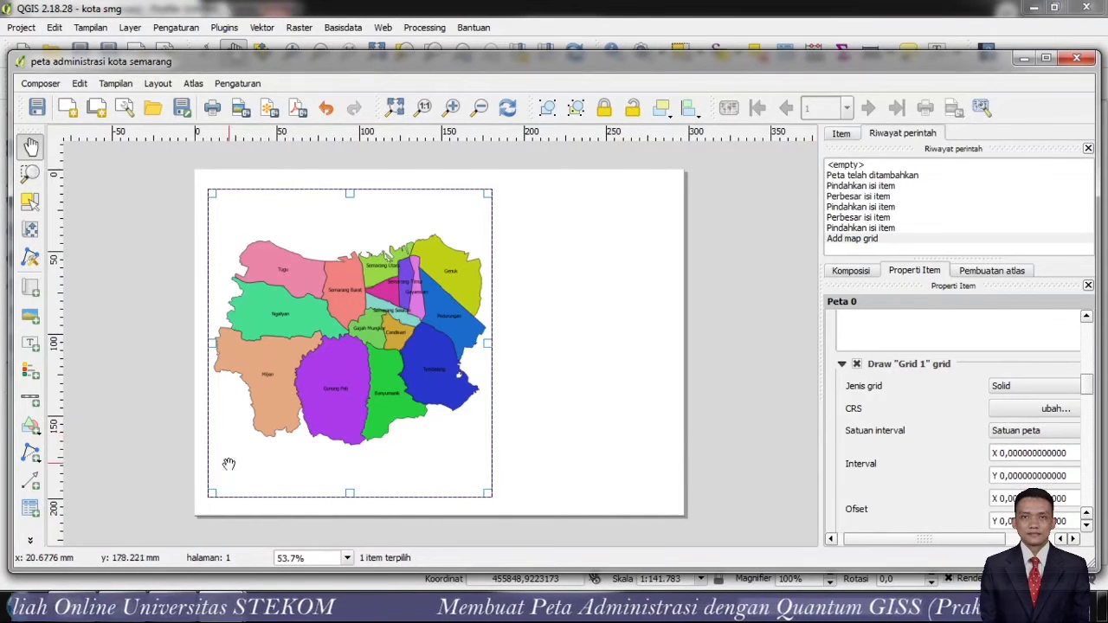
- Switch to the main QGIS window, set the project's coordinate display to Derajad Desimal, and return to the print composer
click(539, 18)
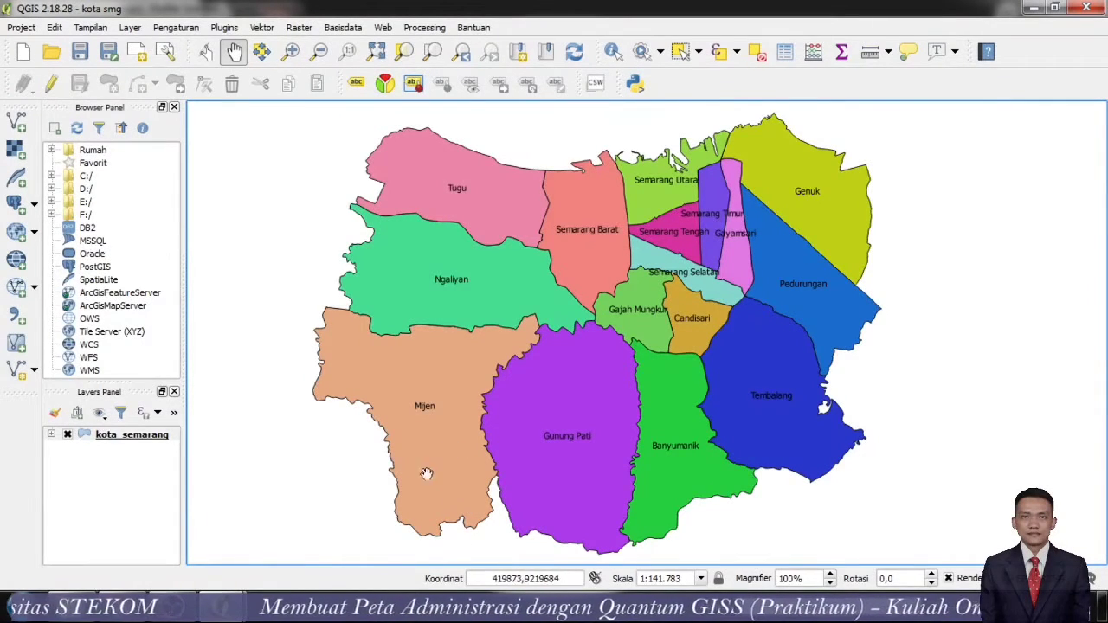
click(21, 27)
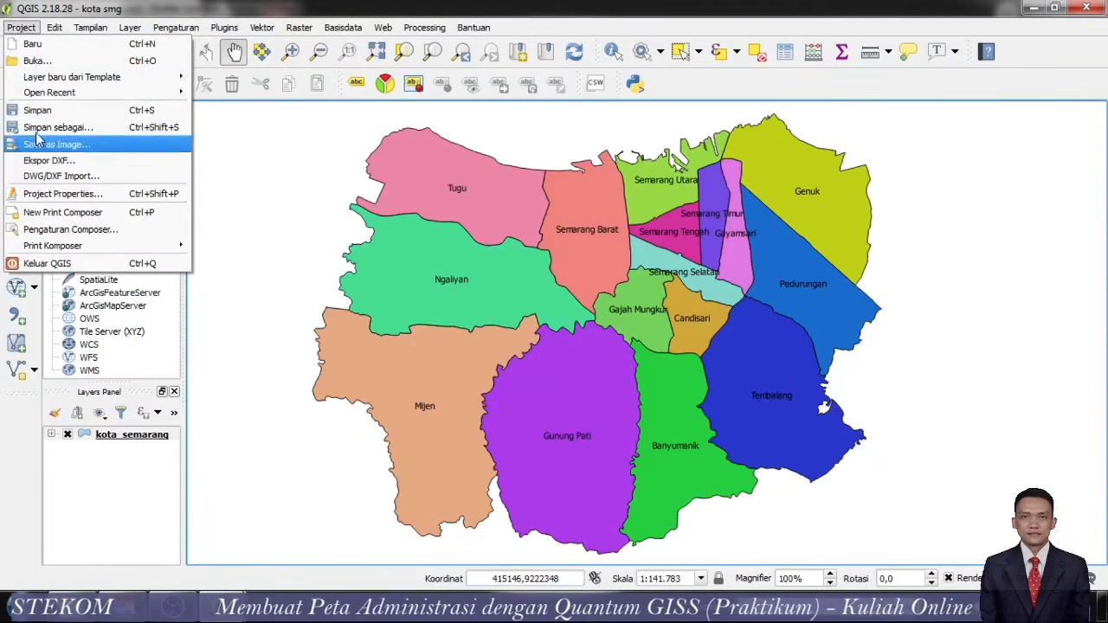
click(121, 194)
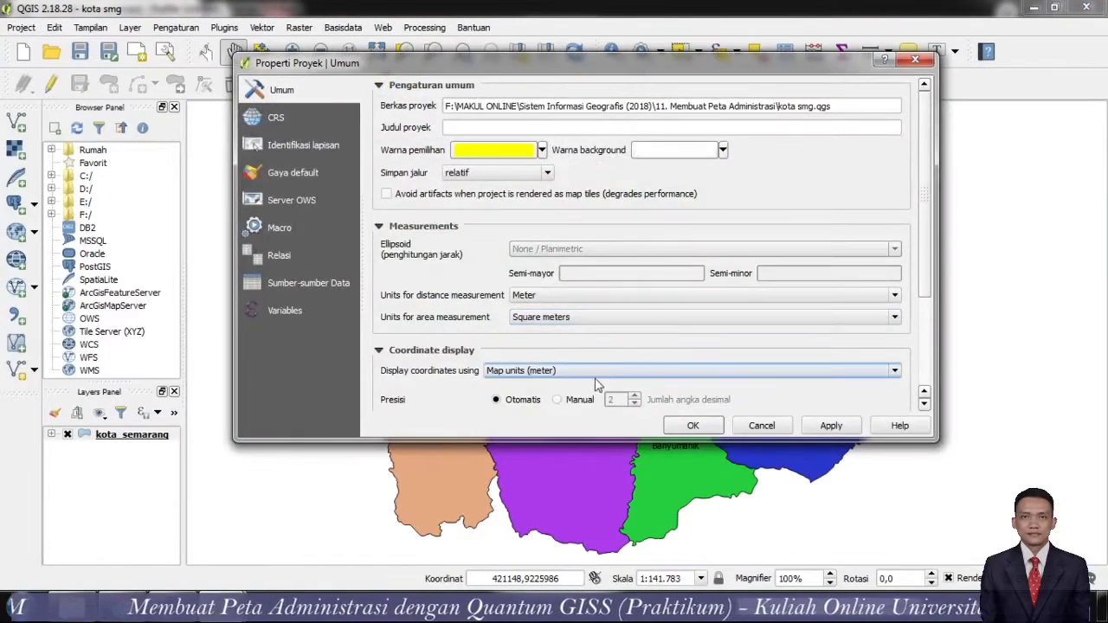
click(608, 373)
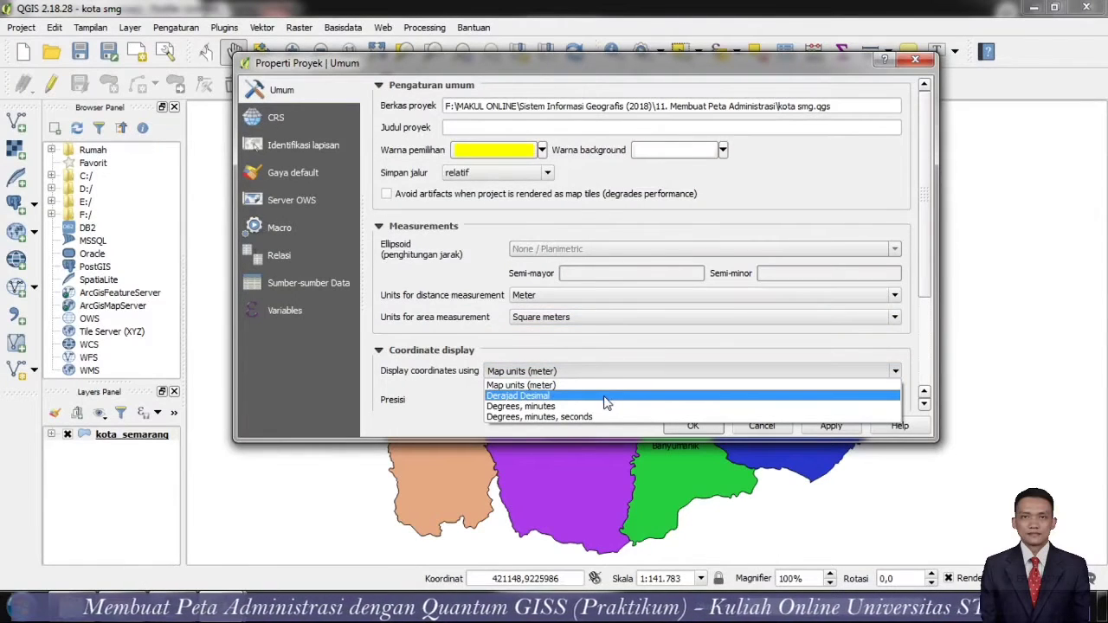
click(607, 396)
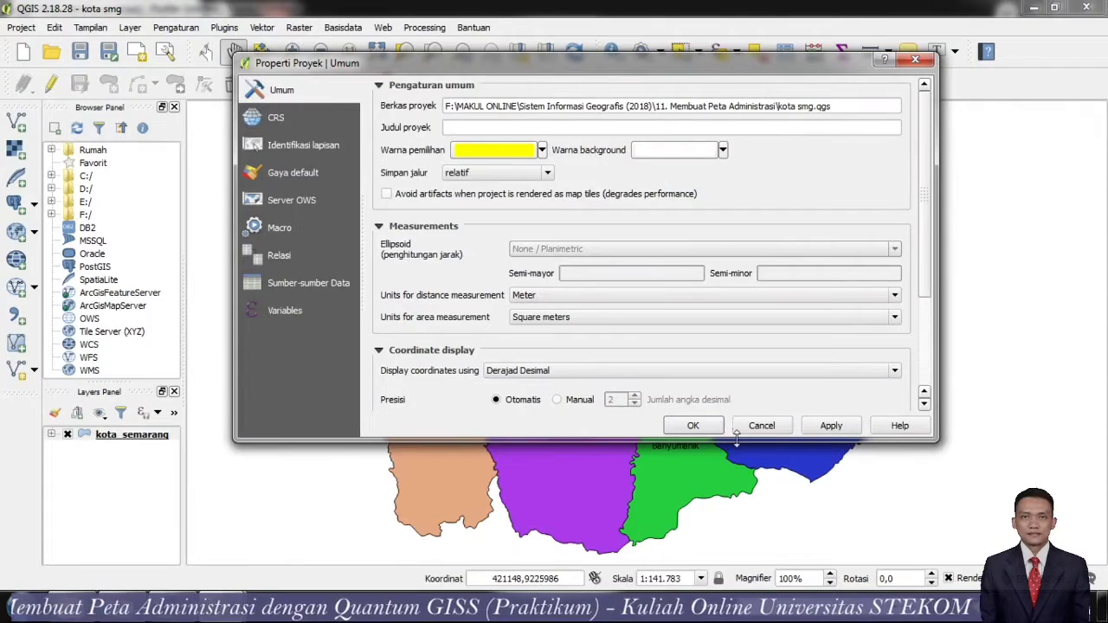
click(693, 426)
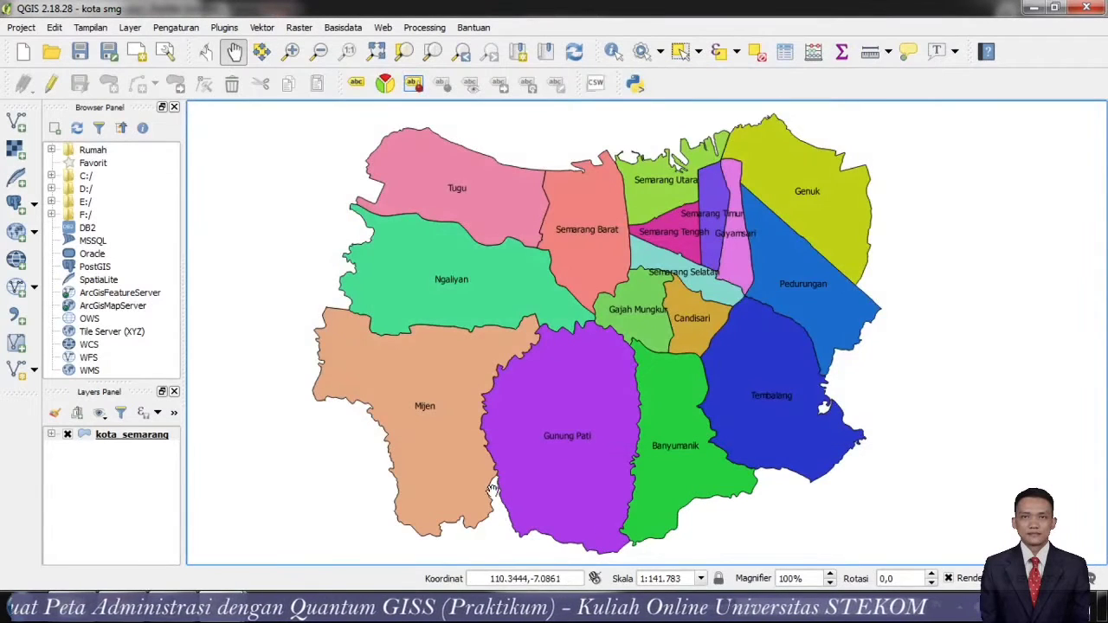
click(492, 577)
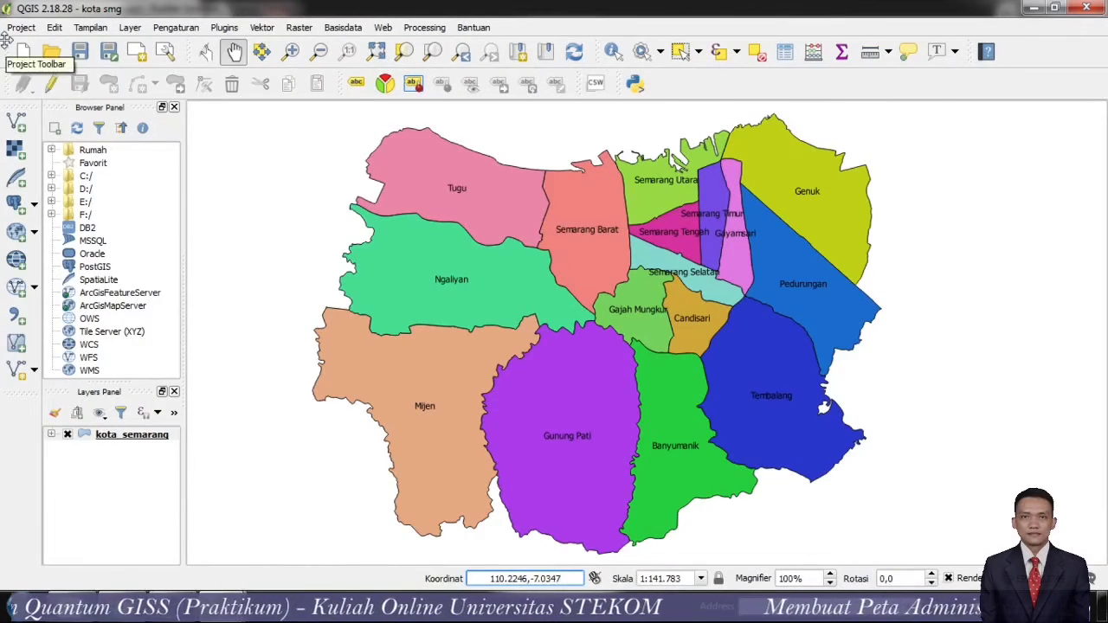
mouse_move(223, 608)
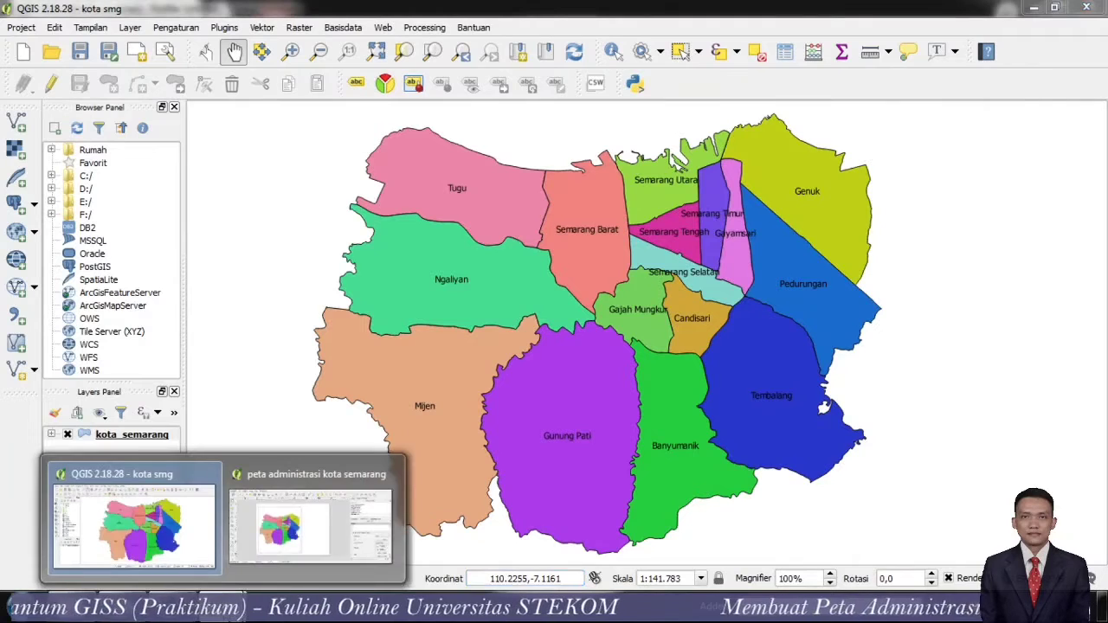
click(263, 541)
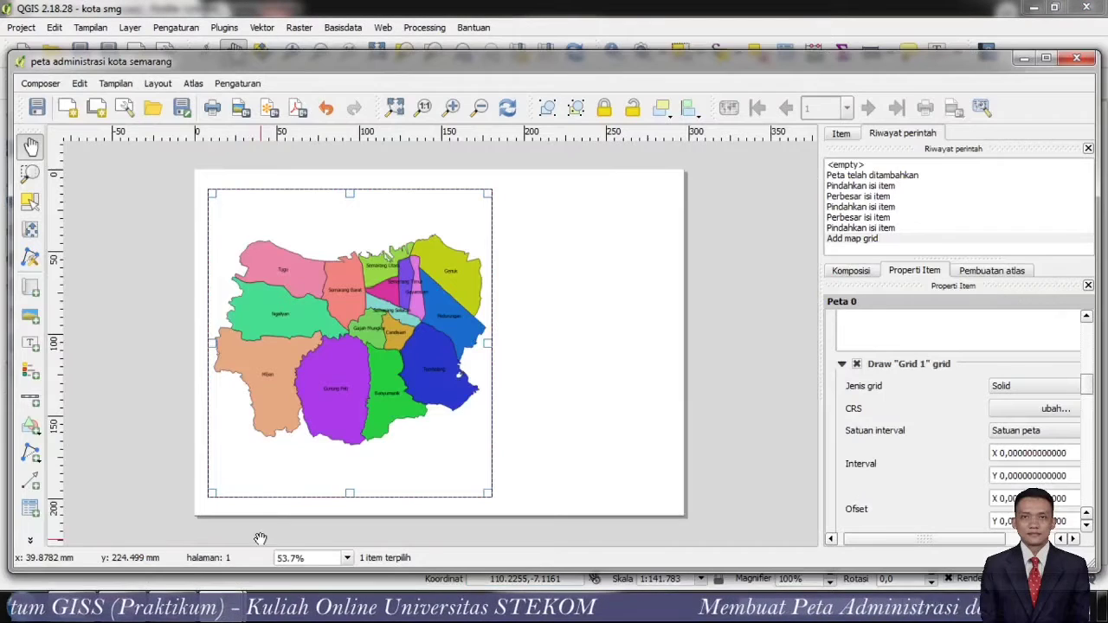
click(1045, 407)
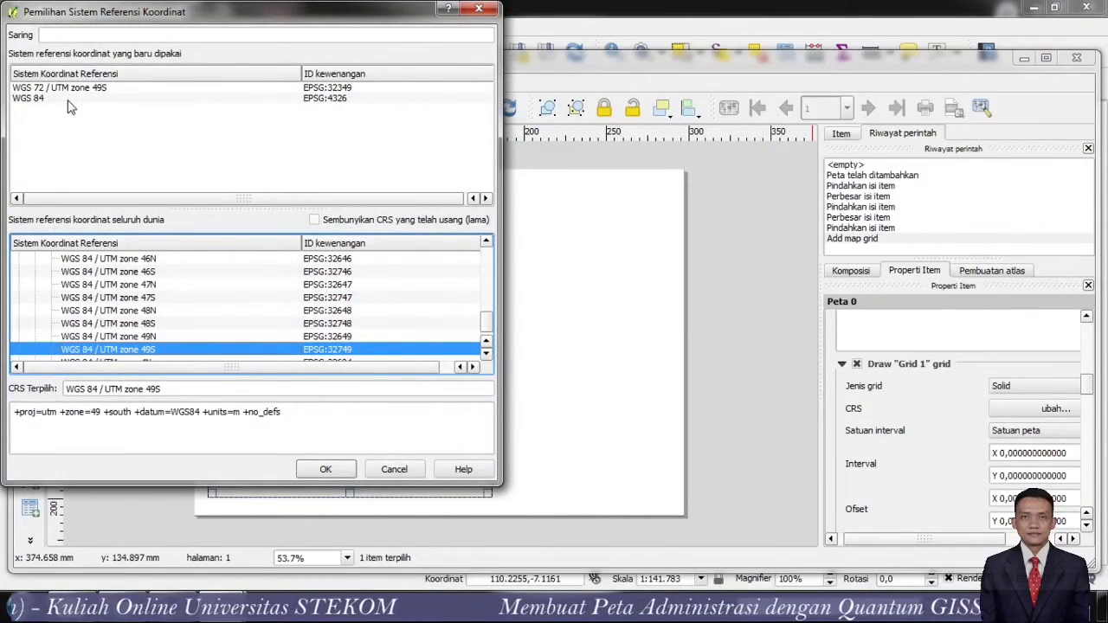
click(69, 99)
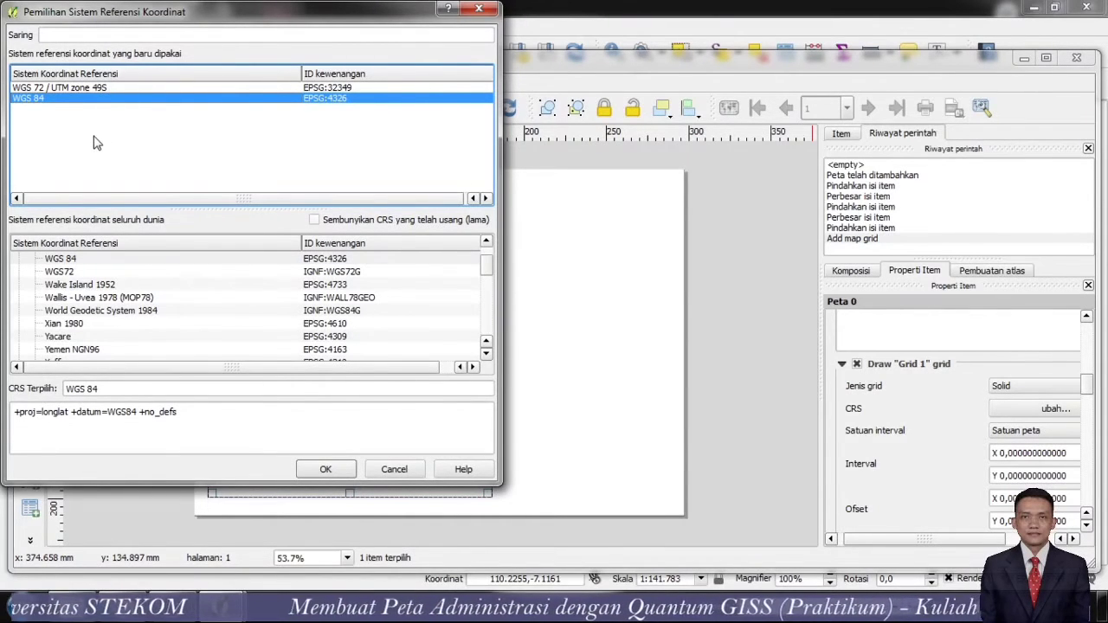
click(87, 88)
click(65, 100)
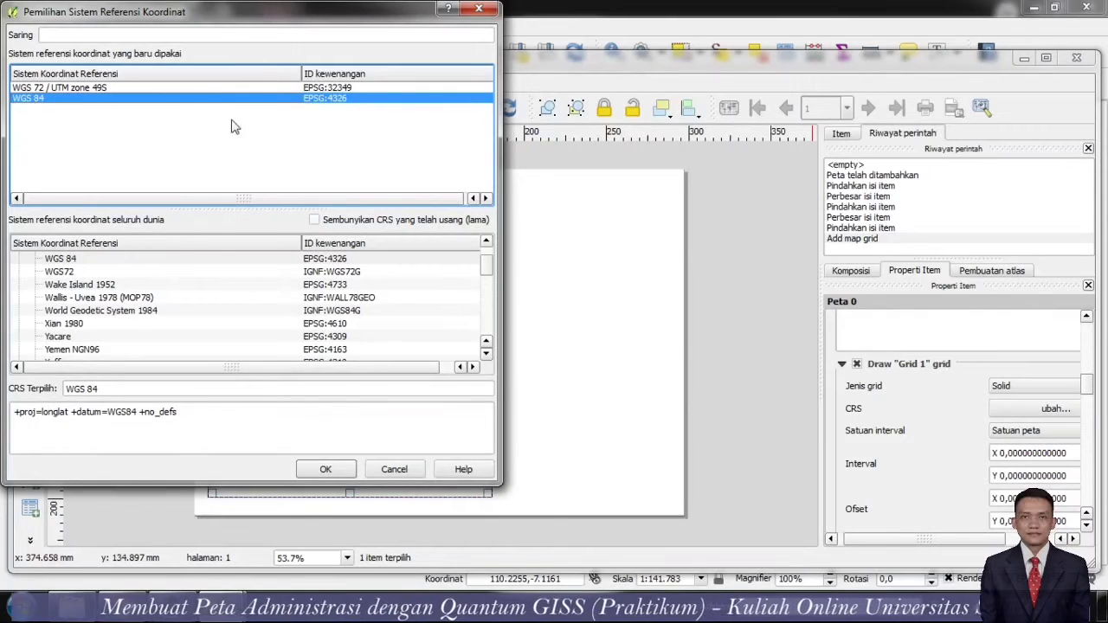
mouse_move(485, 270)
mouse_down()
mouse_move(485, 261)
mouse_move(485, 274)
mouse_up()
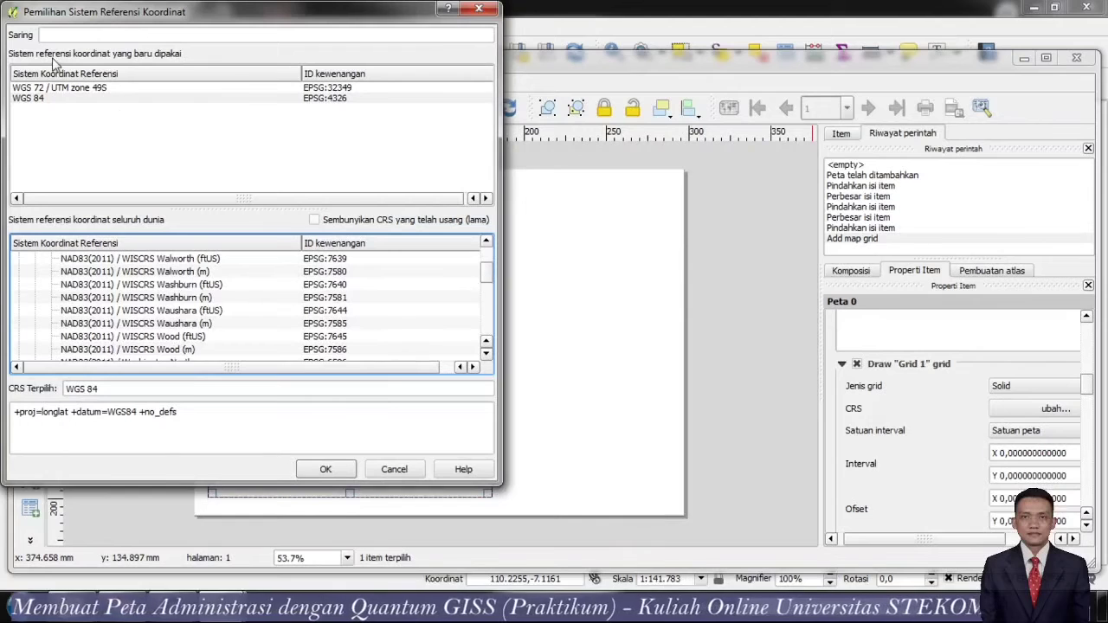
click(53, 100)
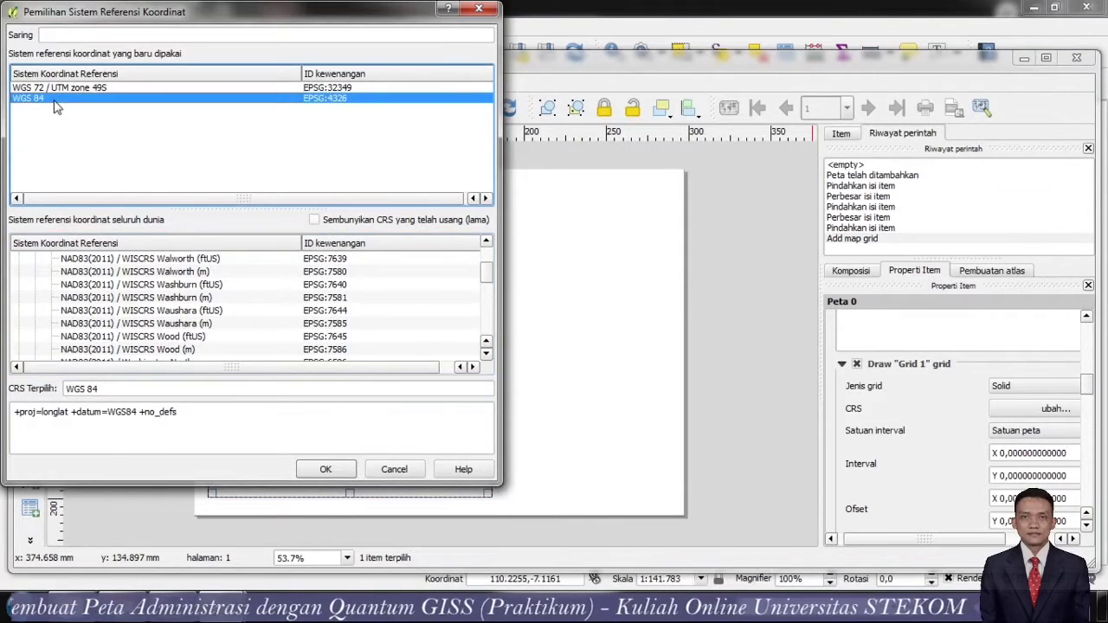
click(490, 273)
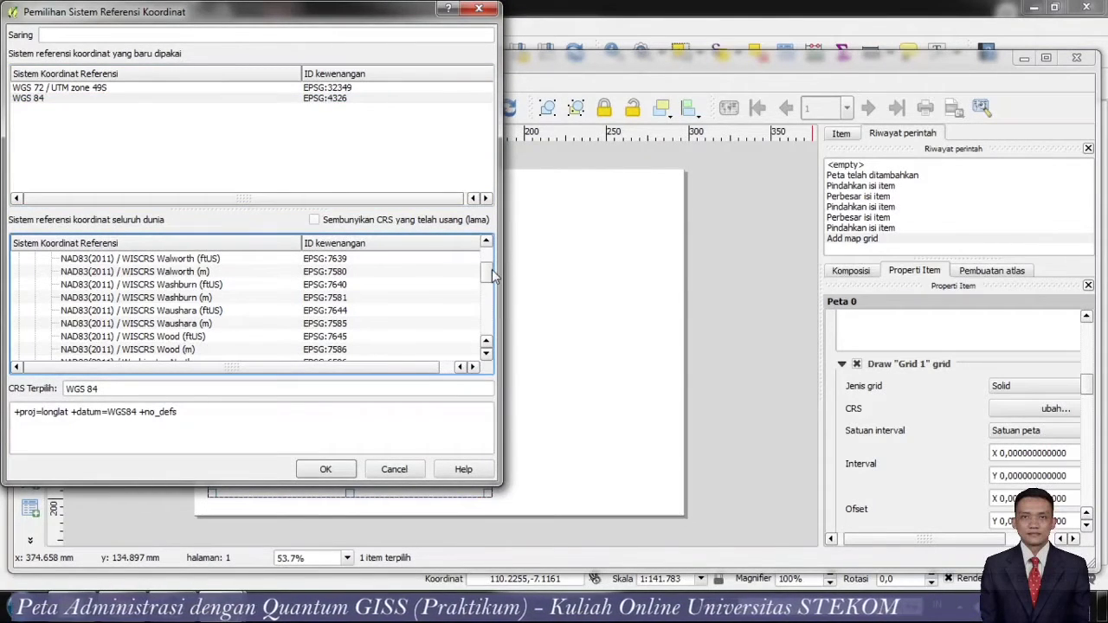
mouse_move(487, 276)
mouse_down()
mouse_move(487, 260)
mouse_move(487, 342)
mouse_move(486, 294)
mouse_up()
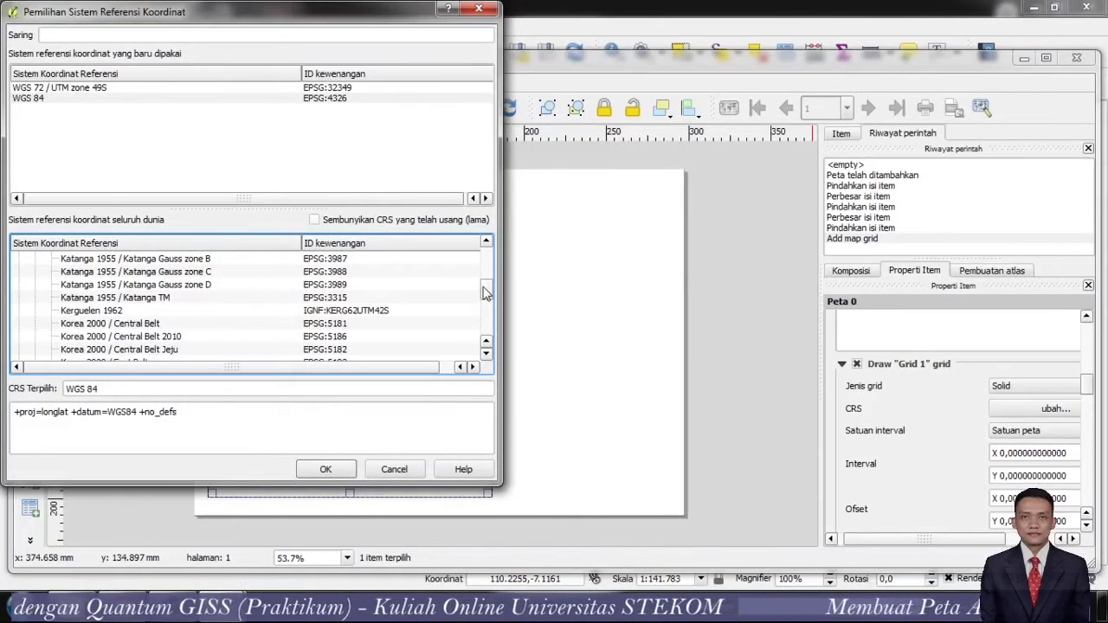
click(409, 474)
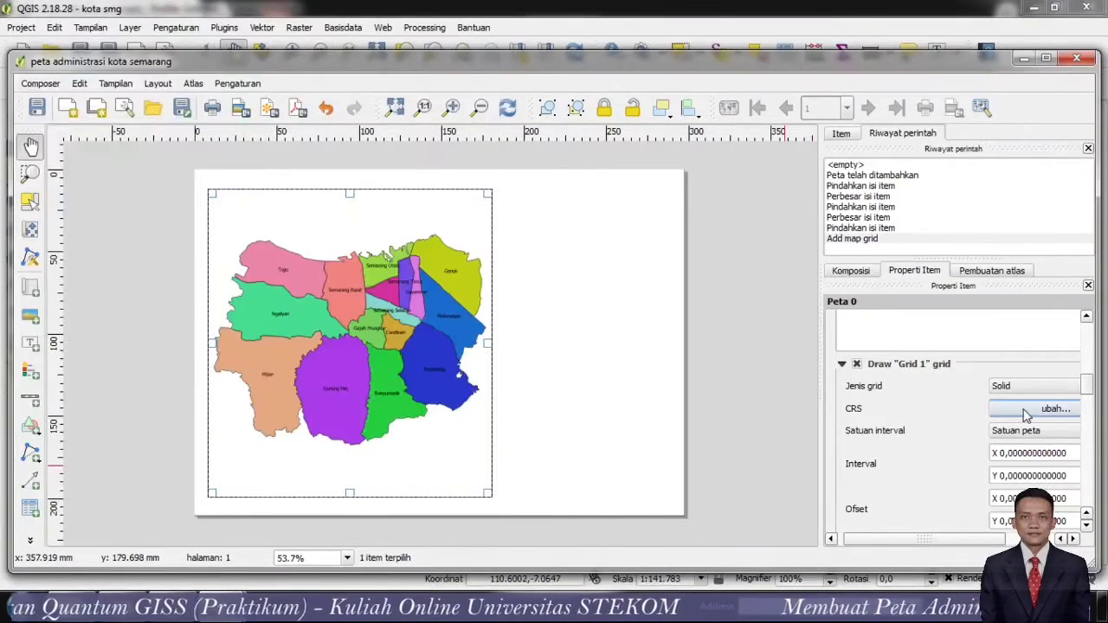
- Set the grid's coordinate reference system to WGS 84 (EPSG:4326)
click(1026, 413)
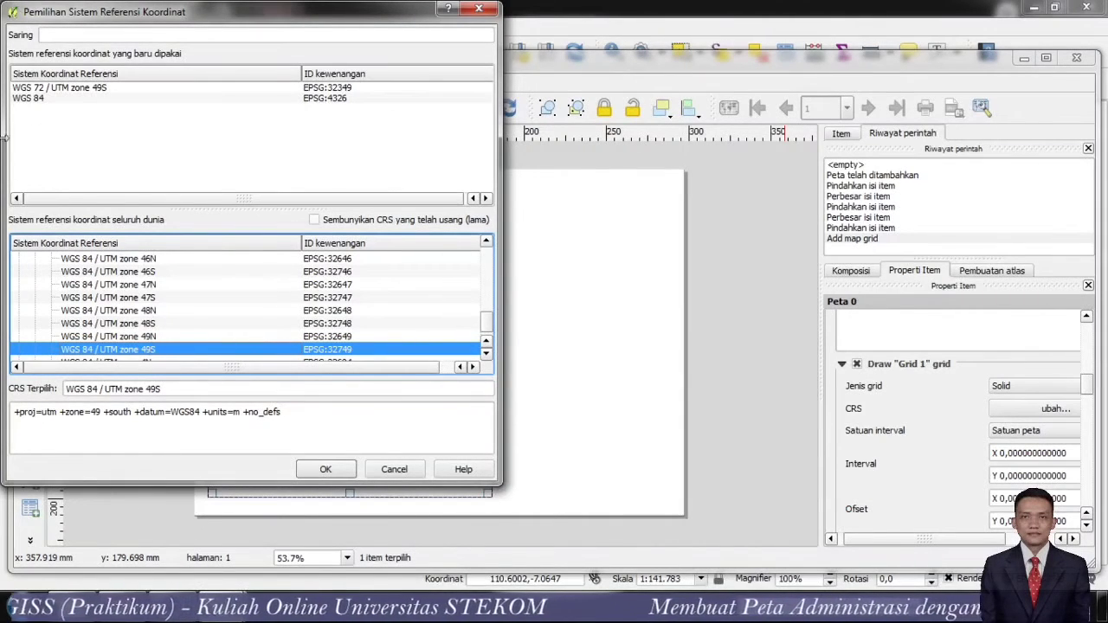
click(47, 100)
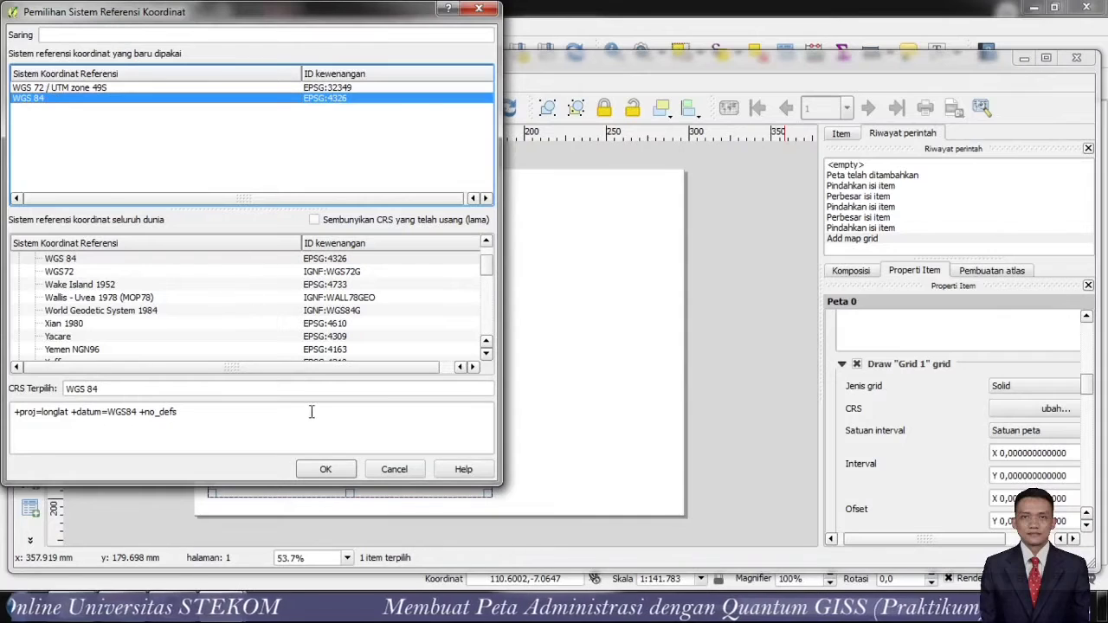
click(40, 89)
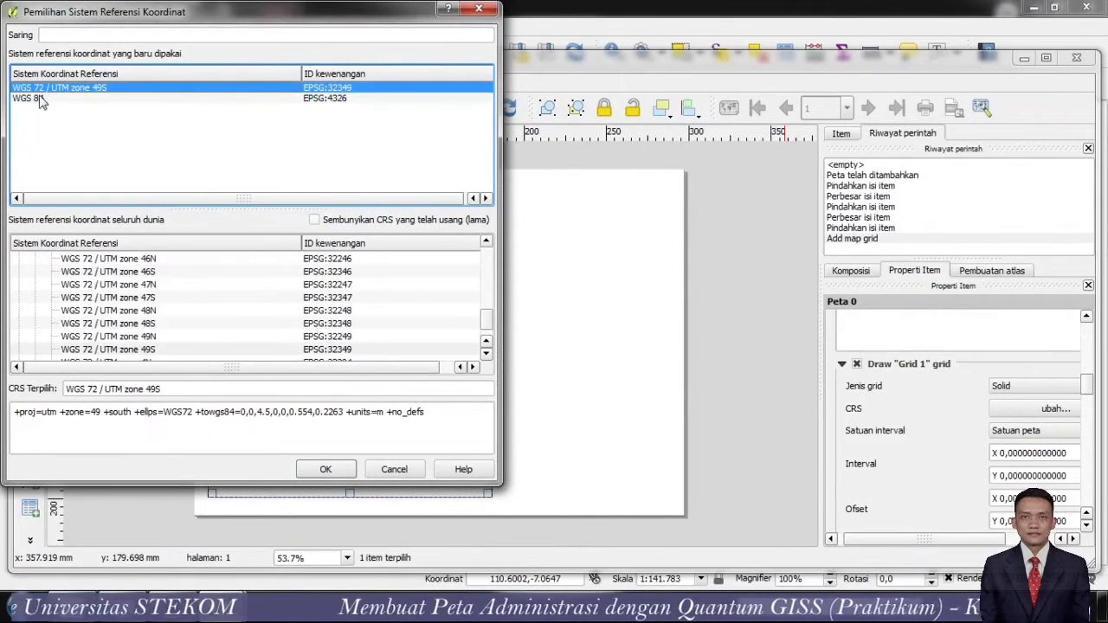
click(40, 98)
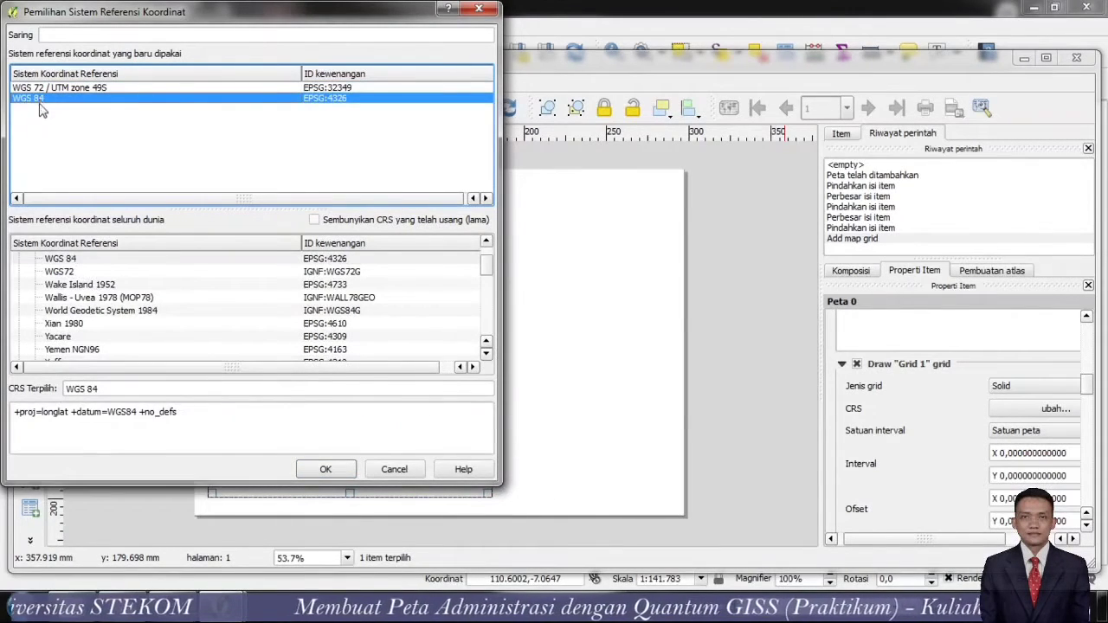
click(342, 469)
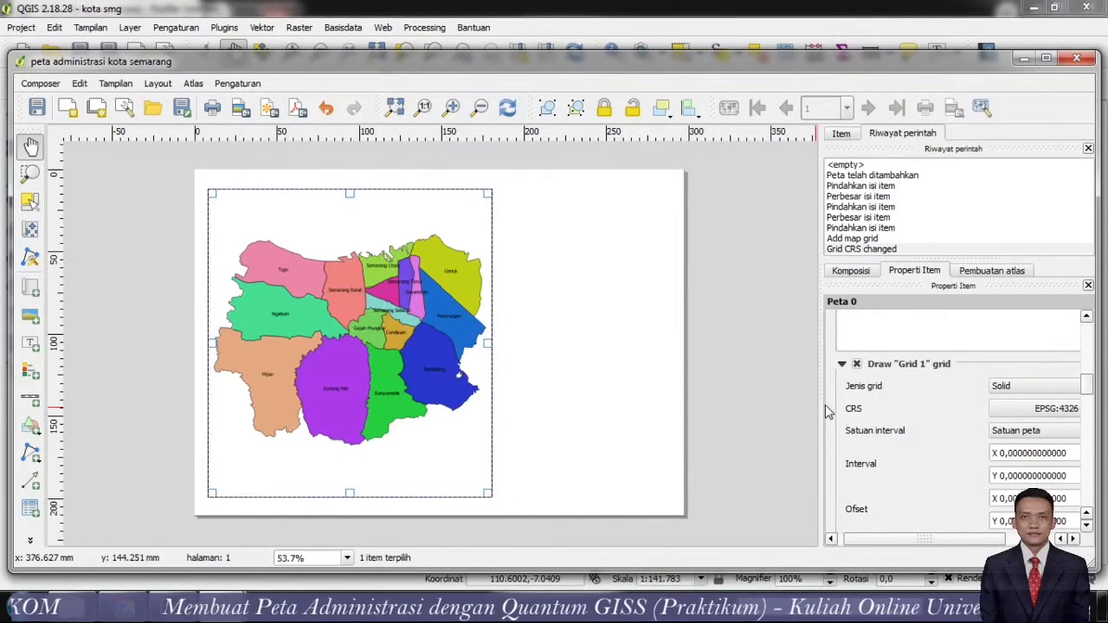
- Widen the item properties area to show the full grid settings and choose Satuan peta as the grid's interval unit
drag(821, 407, 758, 446)
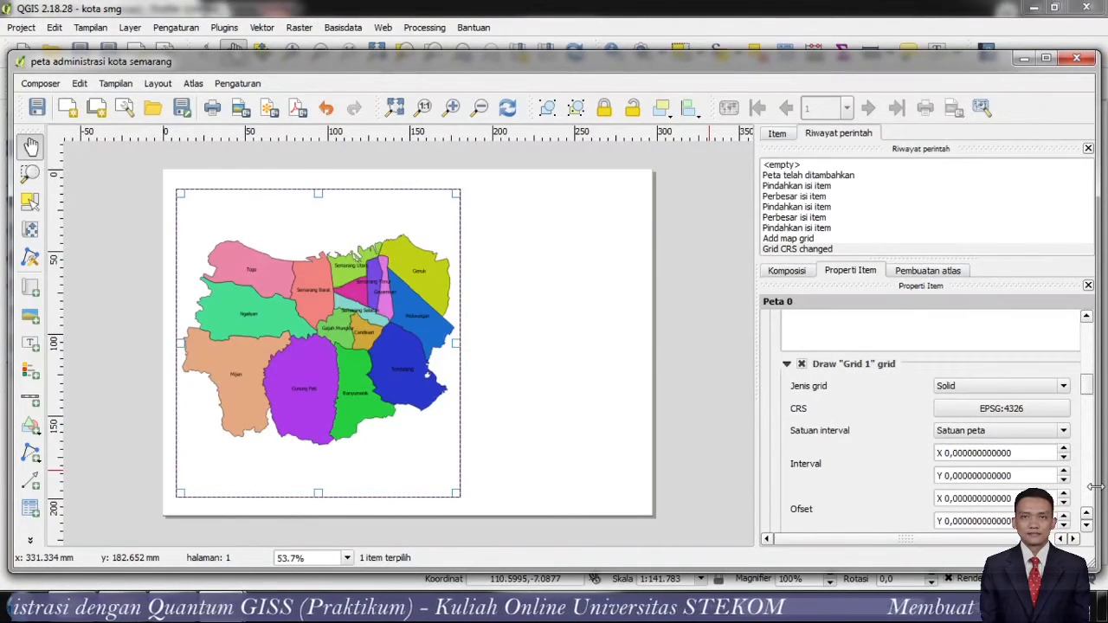
click(1015, 431)
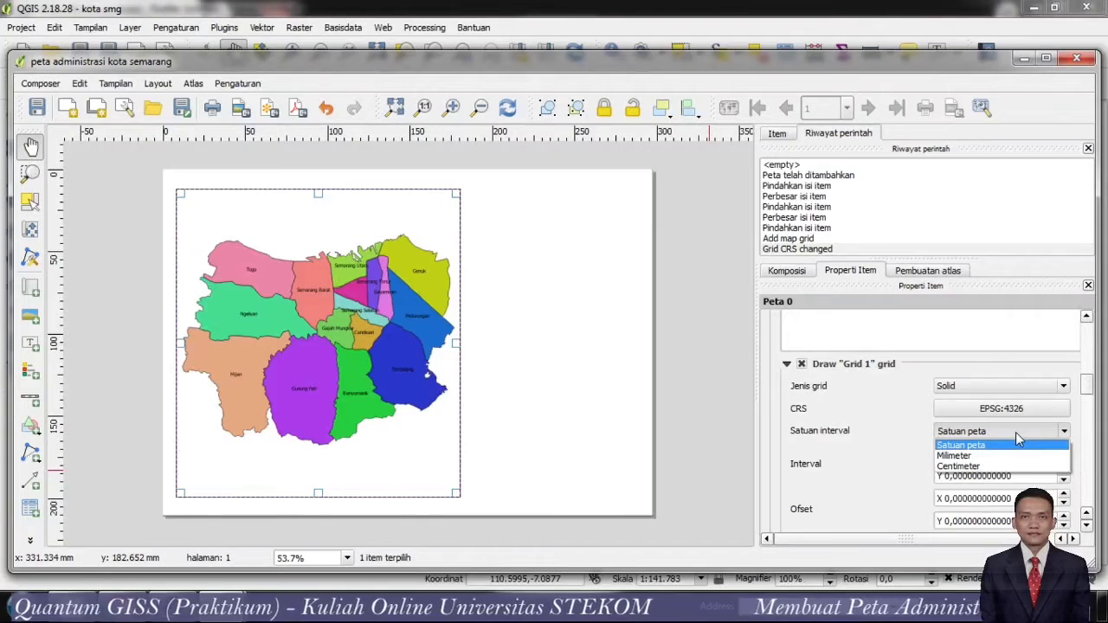
click(1016, 435)
click(1016, 434)
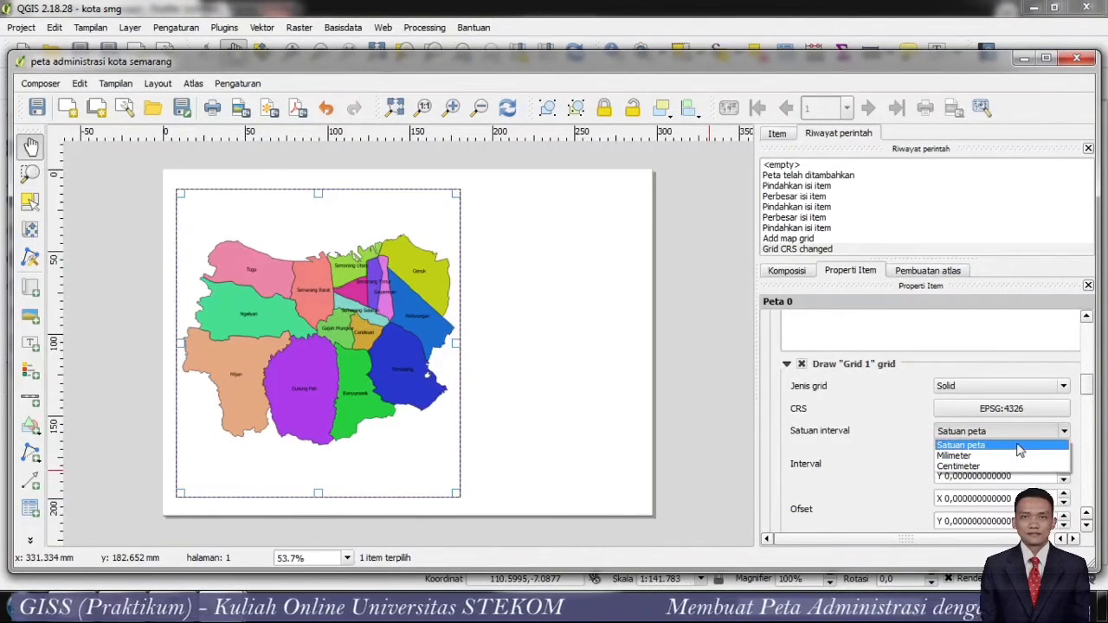
click(1019, 441)
click(1017, 432)
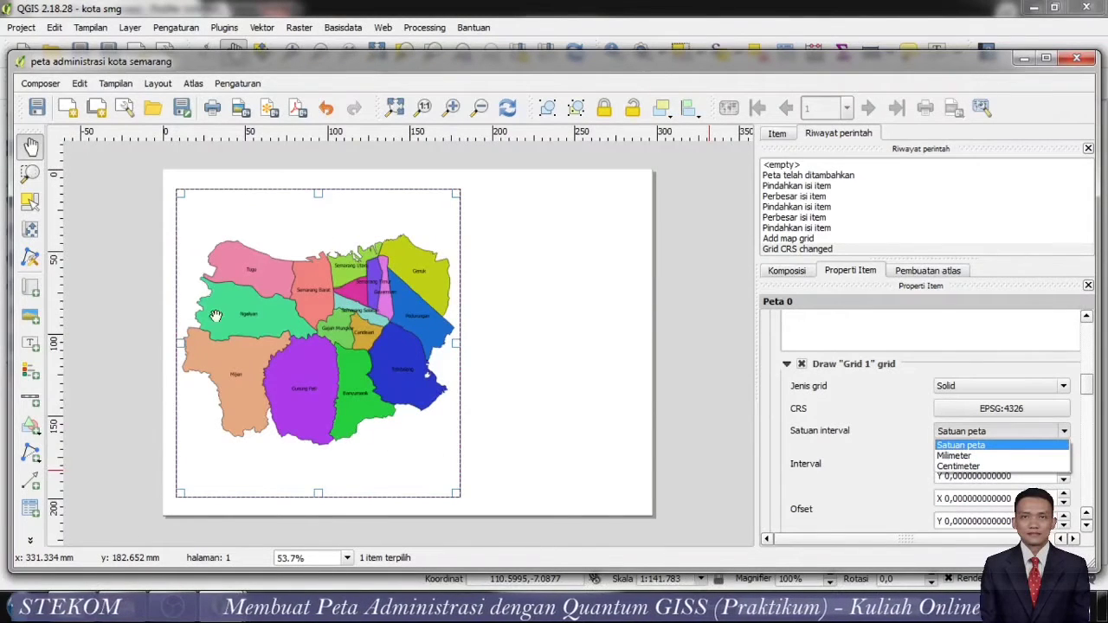
click(976, 446)
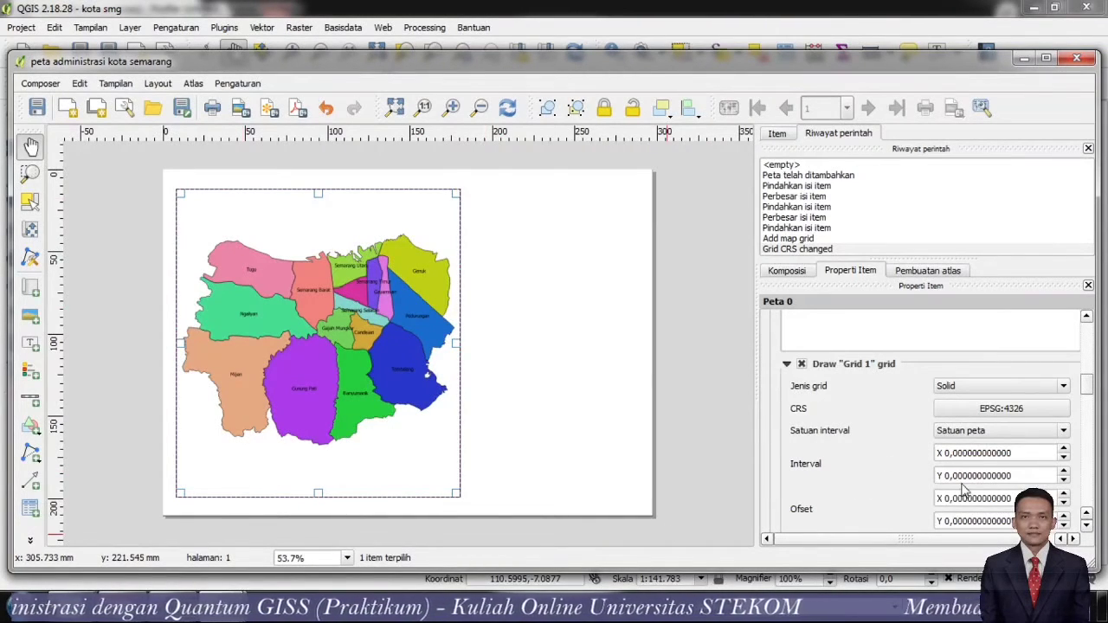
- Try an X interval of 0,05 map units for the map grid
click(961, 452)
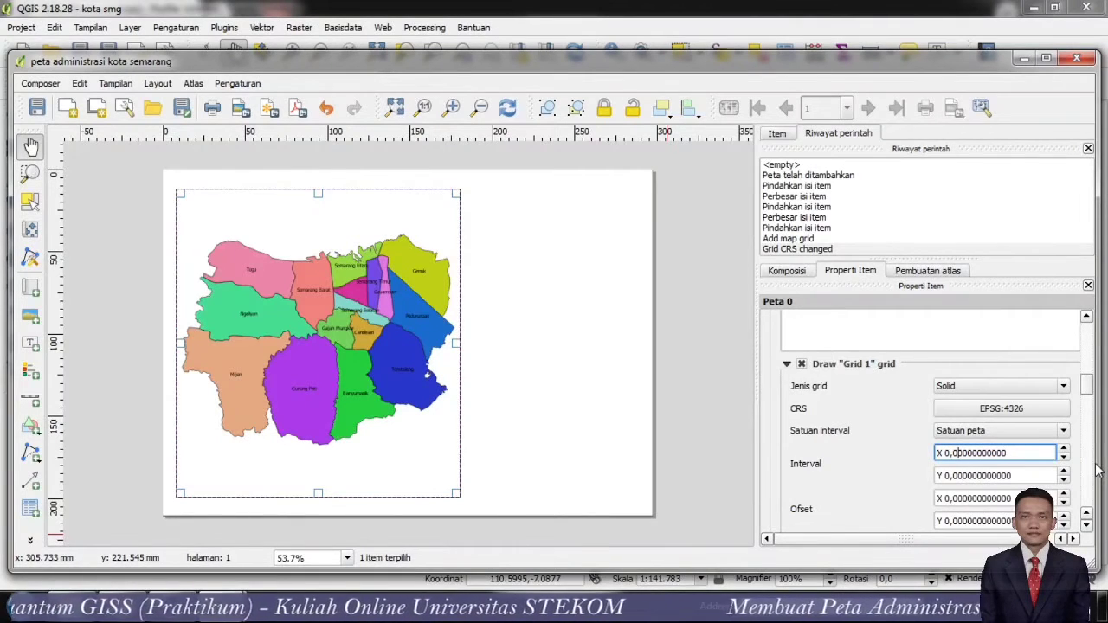
text(5)
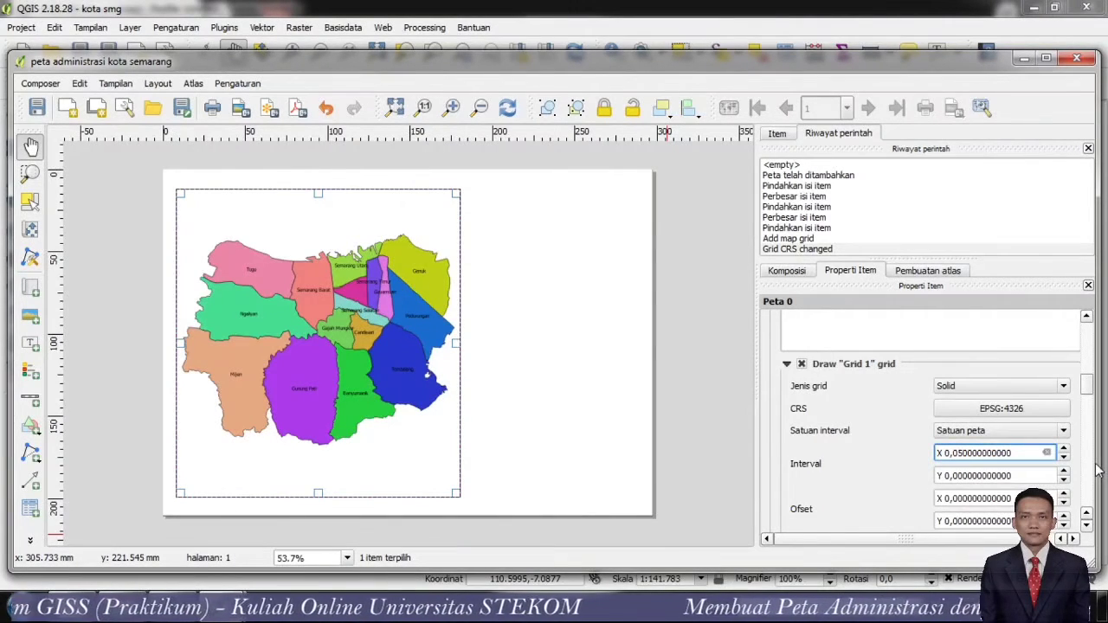
key(Return)
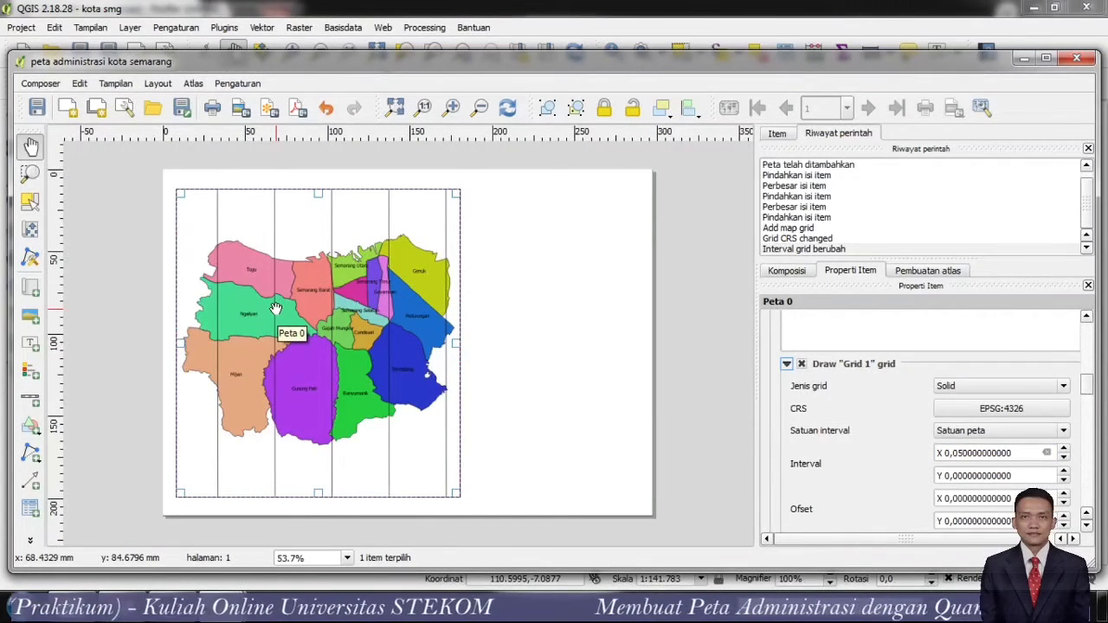
- Set both the X and Y intervals of the map grid to 0,04 map units
click(956, 452)
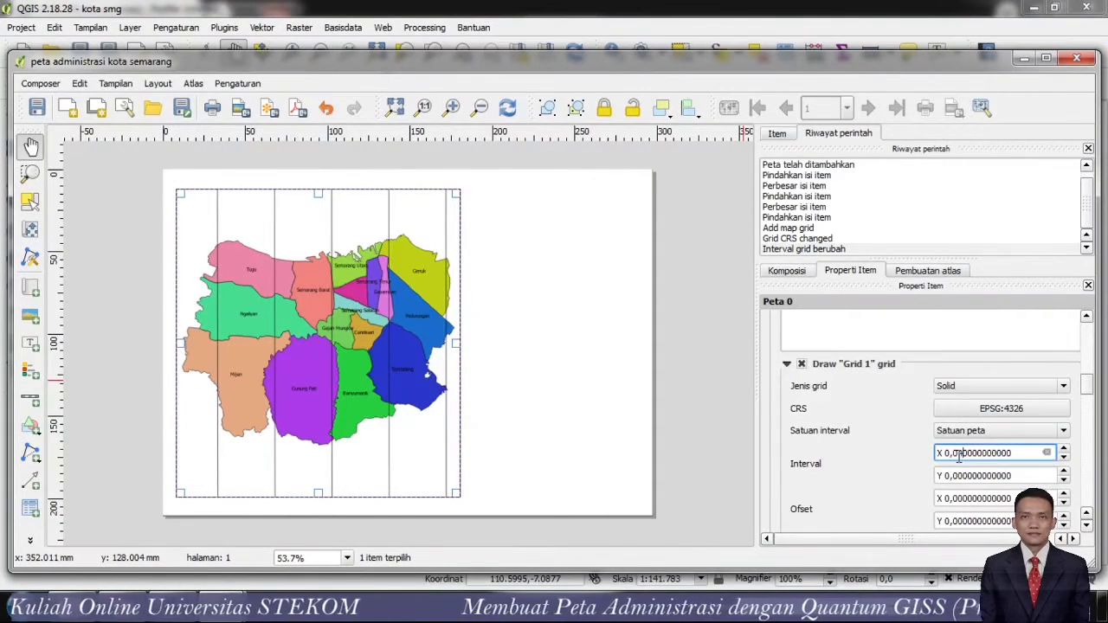
click(885, 450)
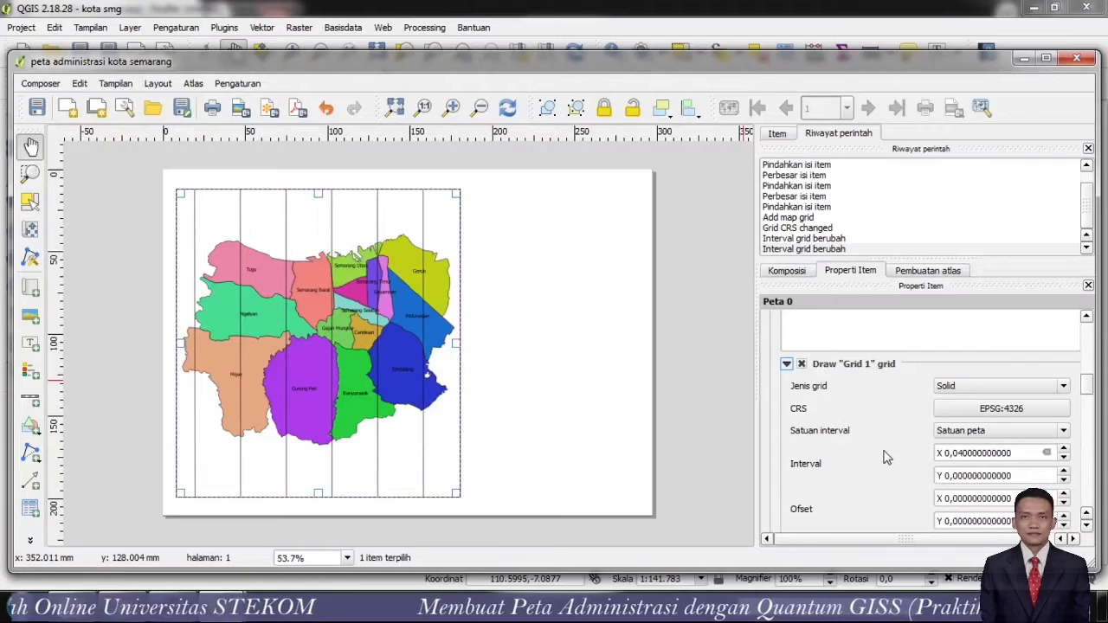
click(963, 475)
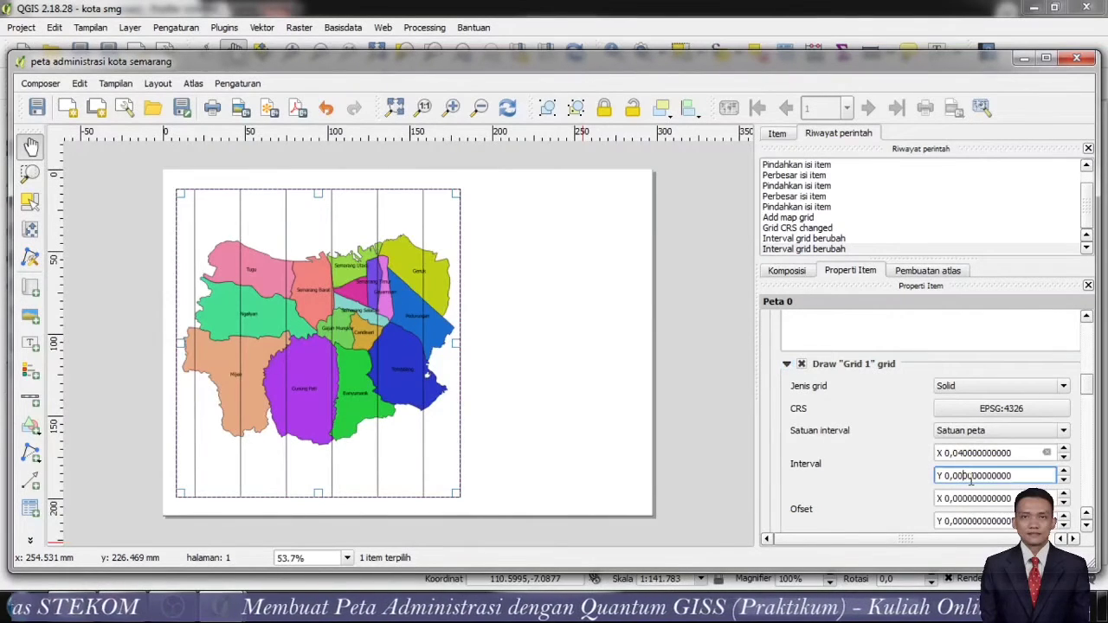
text(4)
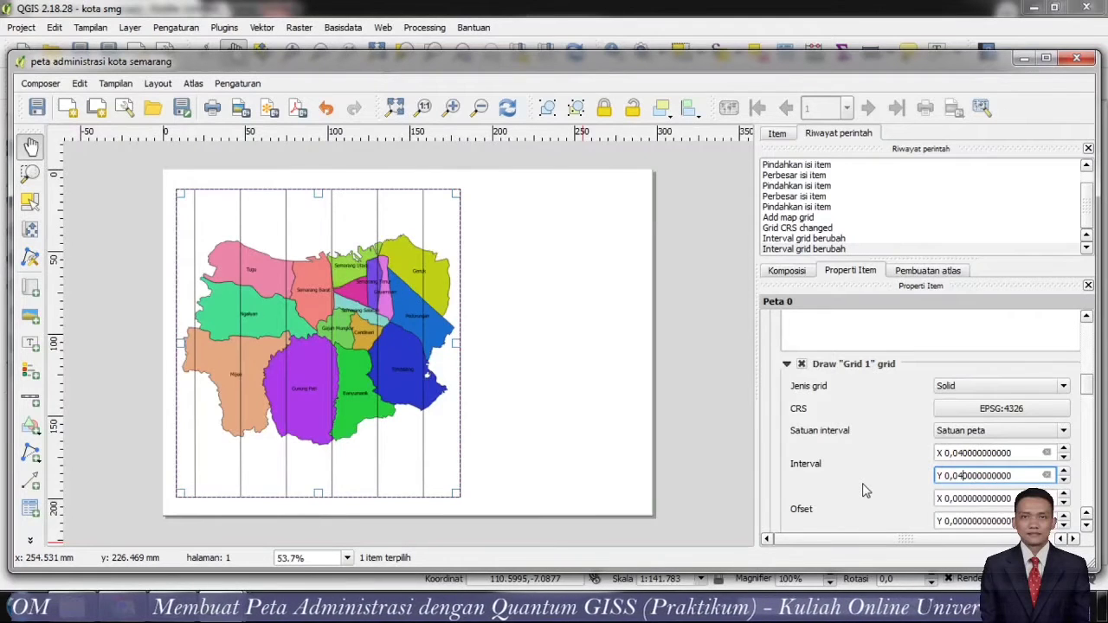
key(Return)
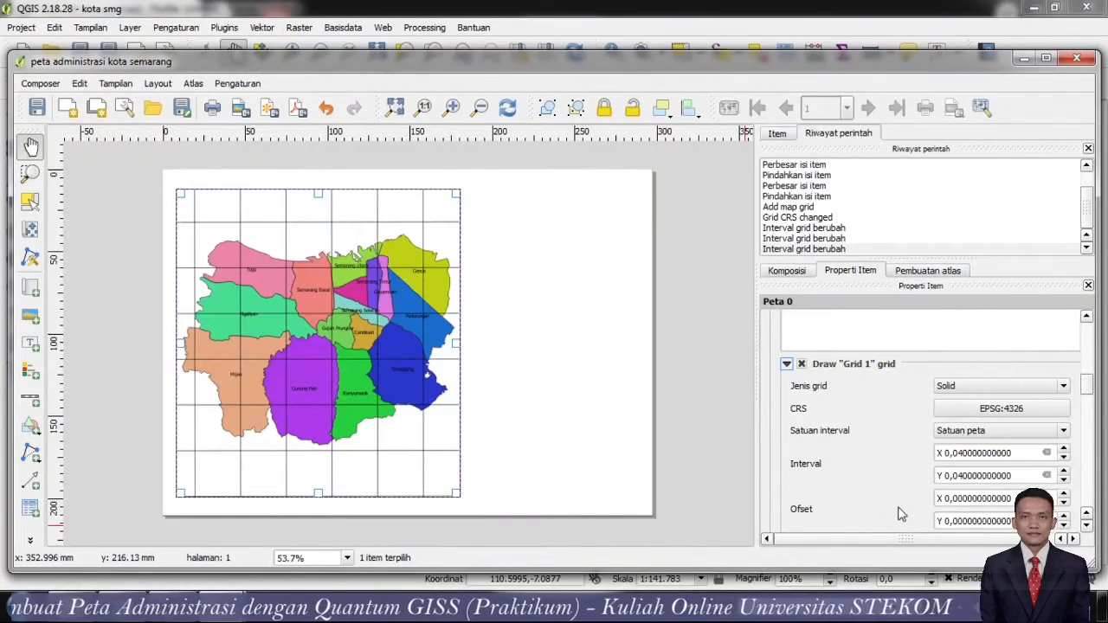
click(1087, 517)
click(1087, 517)
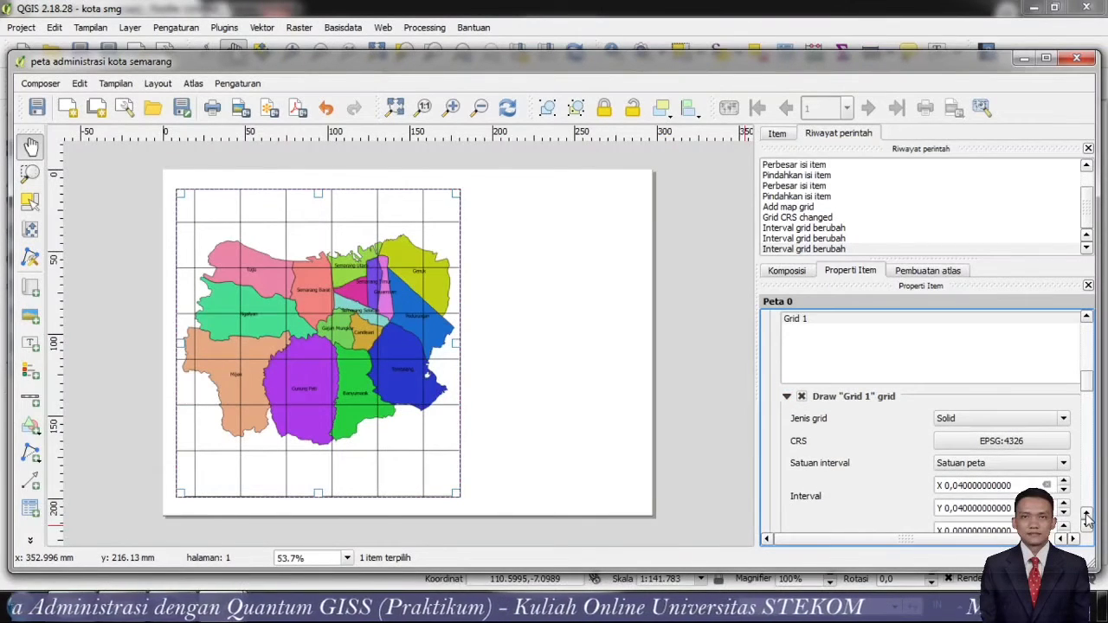
click(1087, 516)
click(1087, 517)
click(1087, 517)
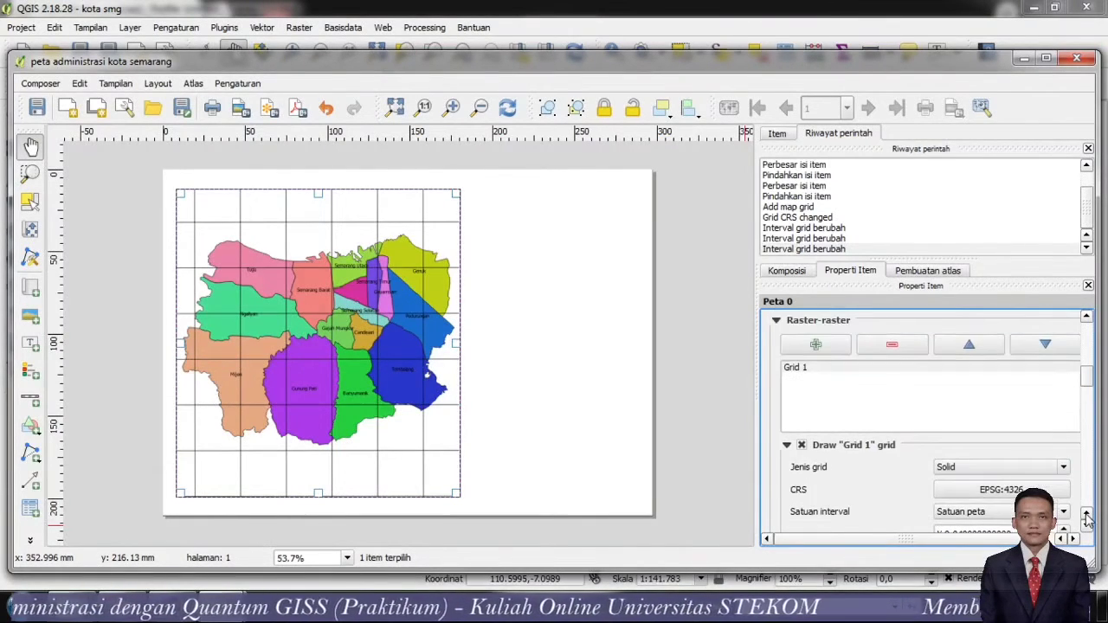
click(1087, 517)
click(1087, 517)
click(1087, 516)
click(1088, 517)
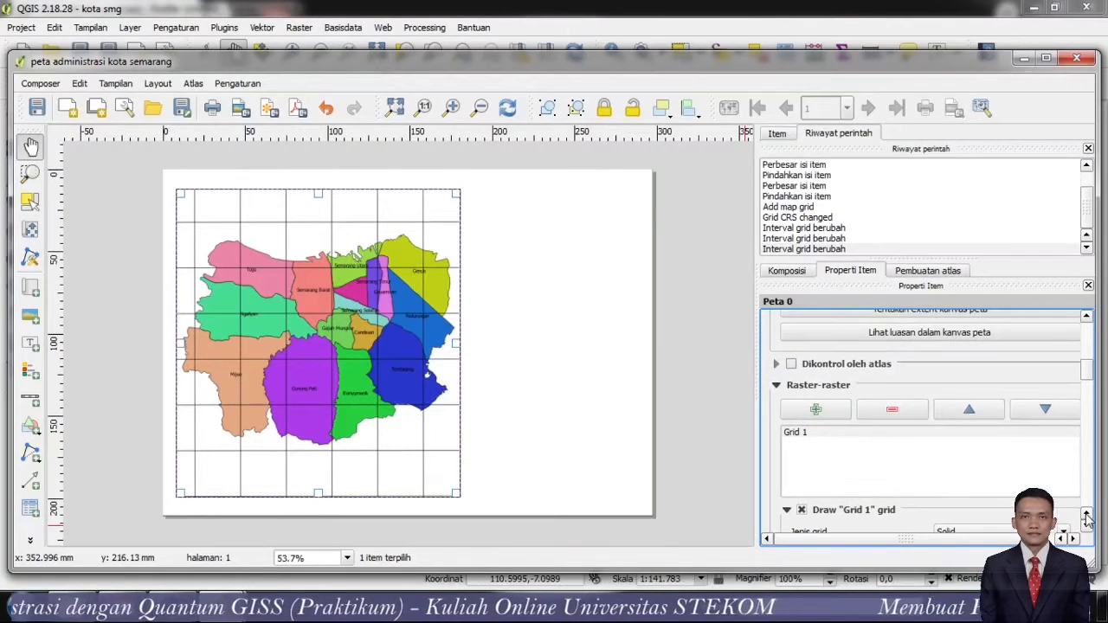
click(1087, 517)
click(1087, 517)
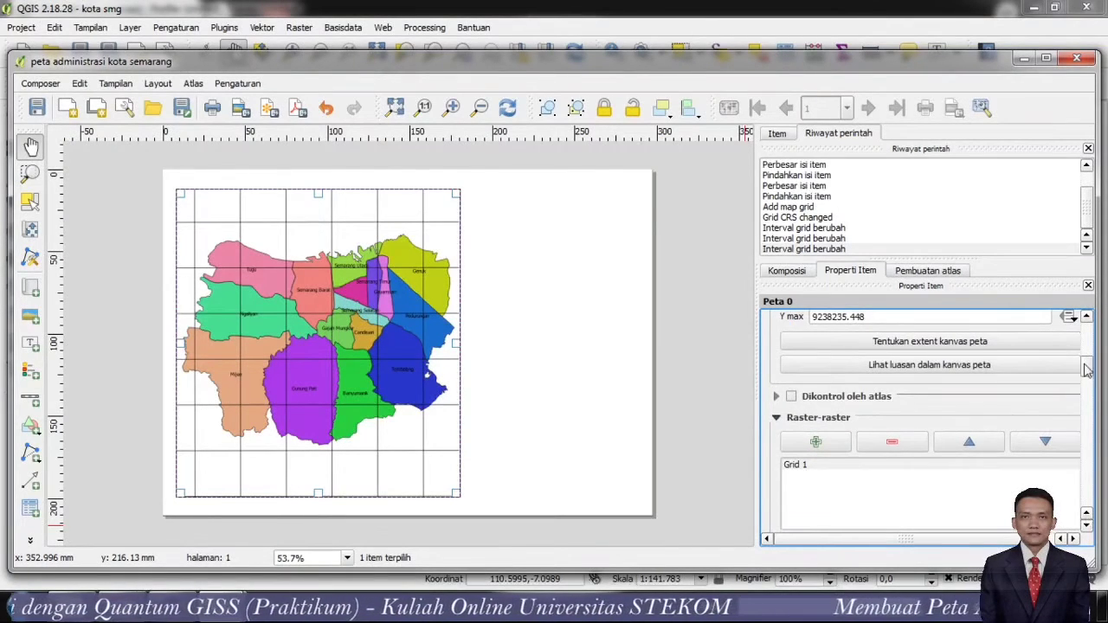
click(1086, 317)
click(1086, 318)
click(1086, 317)
click(1086, 318)
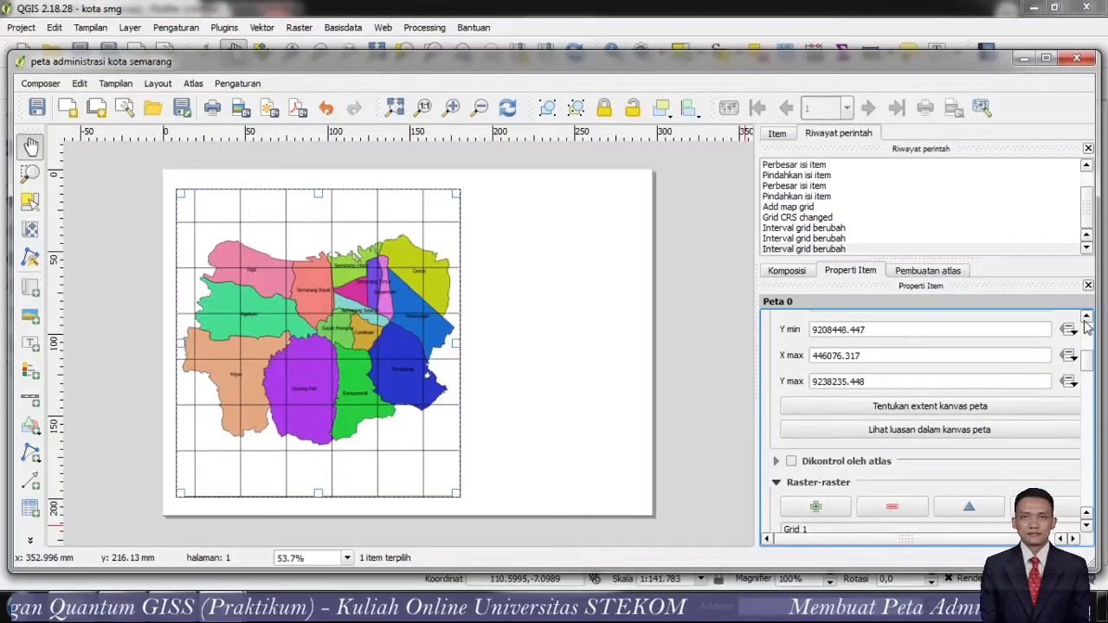
click(1086, 319)
click(1086, 318)
click(1086, 319)
- Try Interior ticks as the grid's frame style, and settle on Zebra
click(1086, 519)
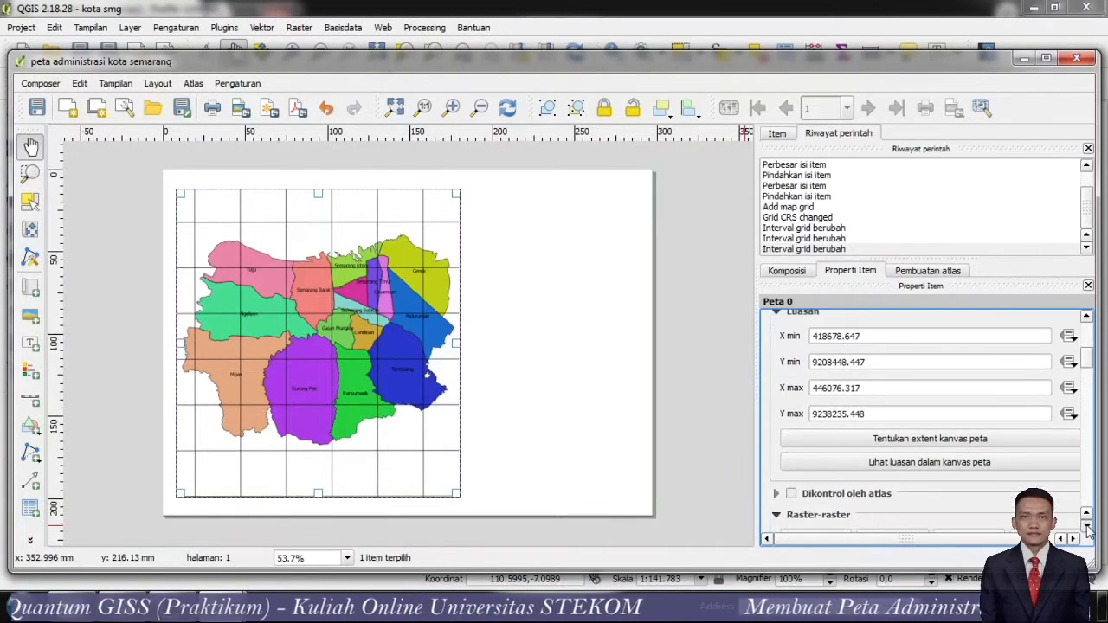
click(1086, 519)
click(1087, 519)
click(1086, 519)
click(1087, 523)
click(1087, 524)
click(1086, 525)
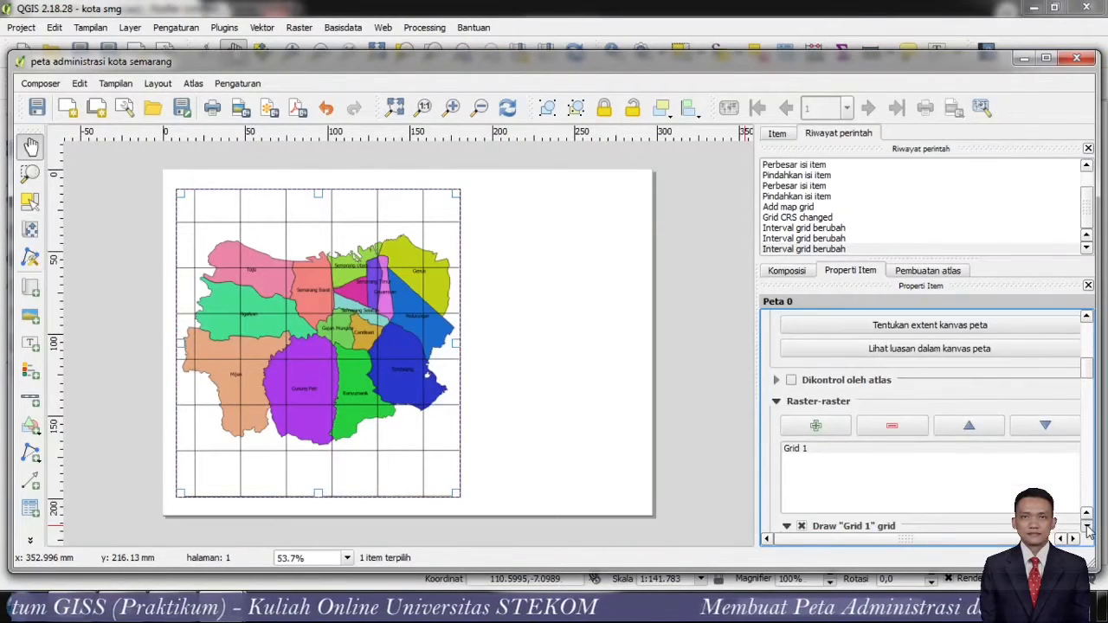
click(1087, 525)
click(1086, 525)
click(1086, 526)
click(1086, 526)
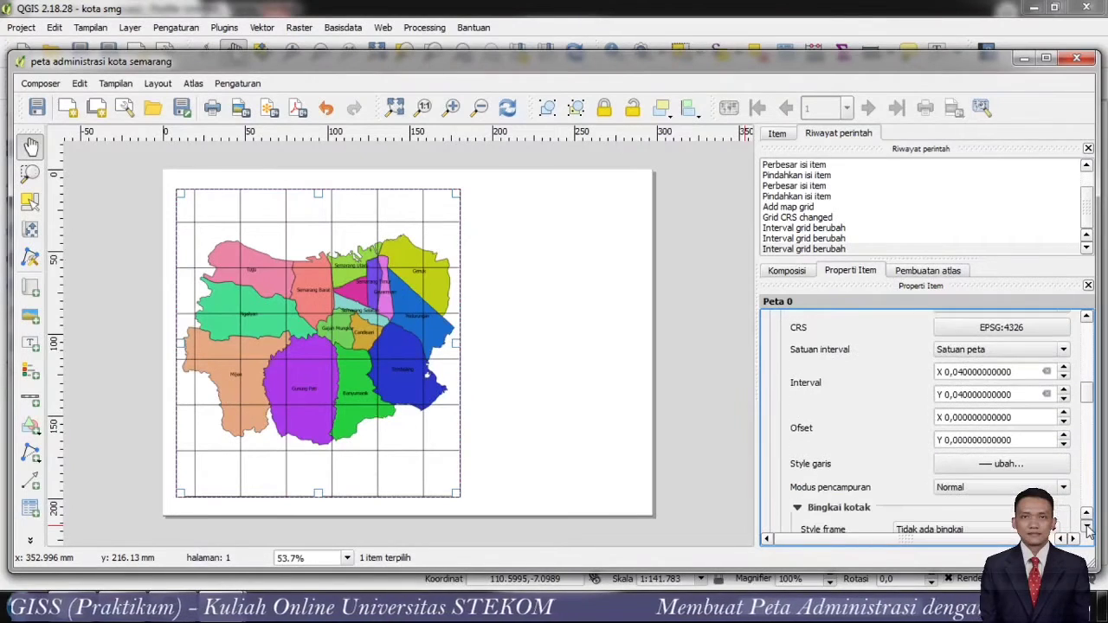
click(1086, 525)
click(1086, 526)
click(1086, 525)
click(1087, 525)
click(1086, 525)
click(1087, 525)
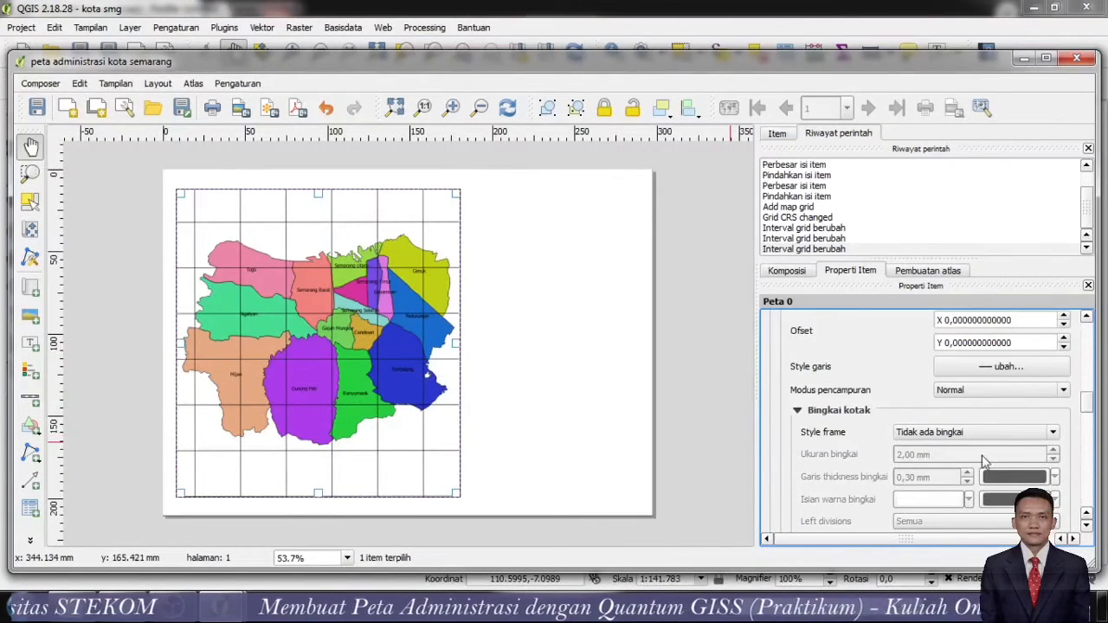
click(997, 433)
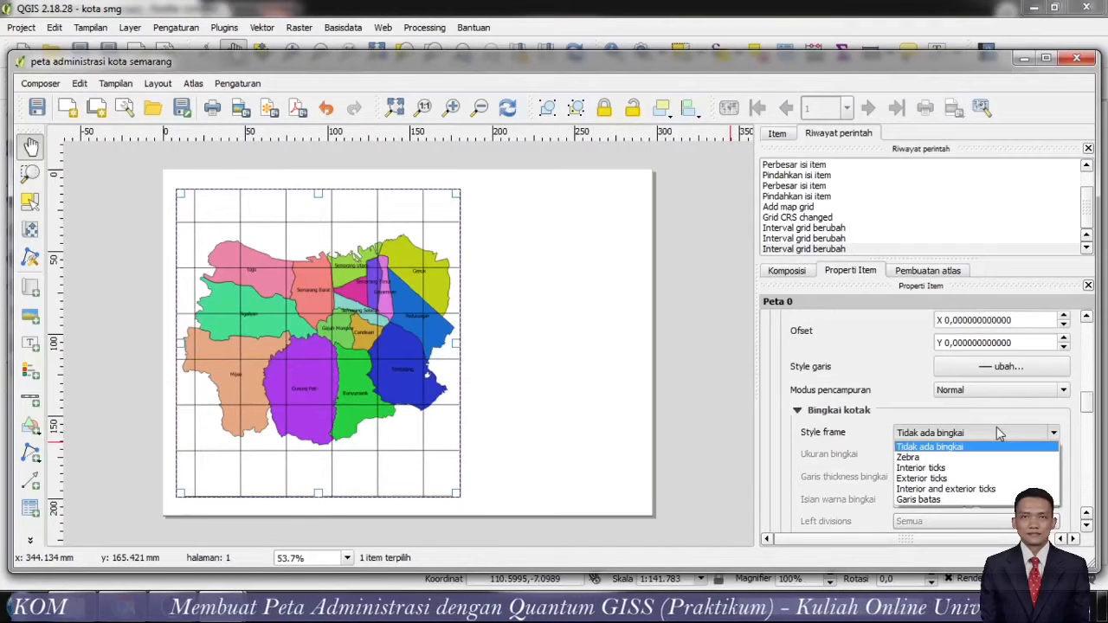
click(964, 468)
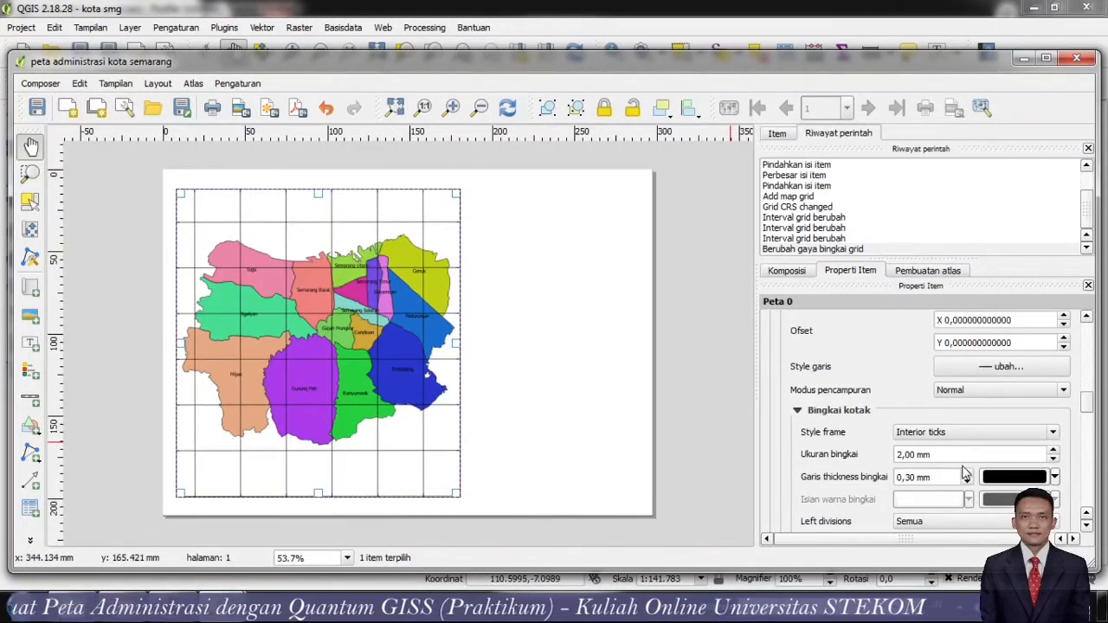
click(957, 432)
click(952, 457)
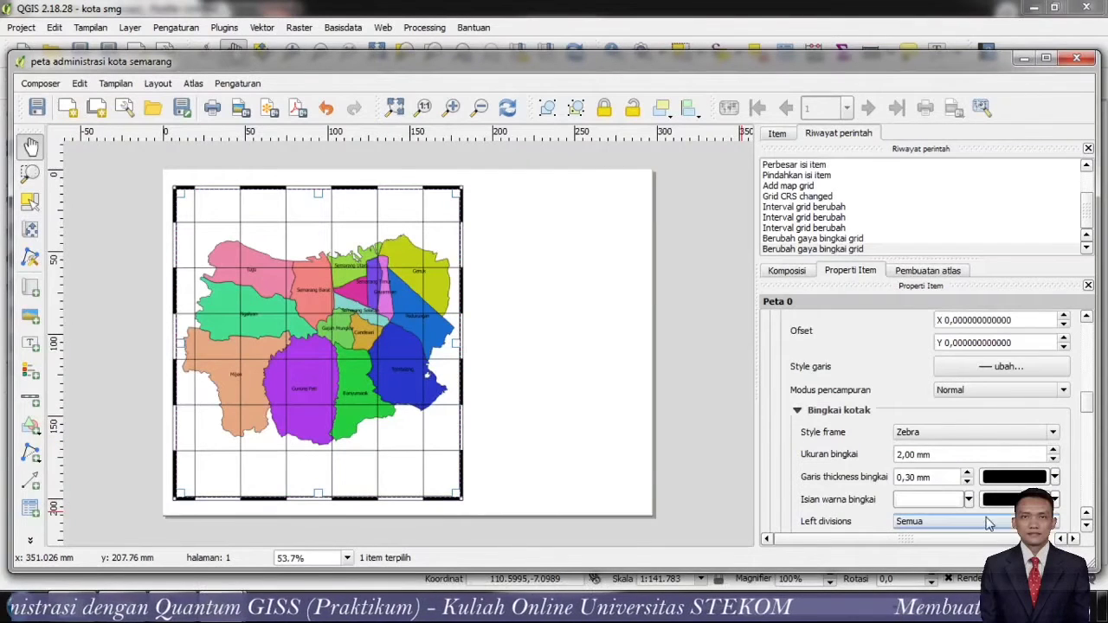
- Set the Zebra frame's size to 1,00 mm and its line thickness to 0,00 mm
click(1053, 458)
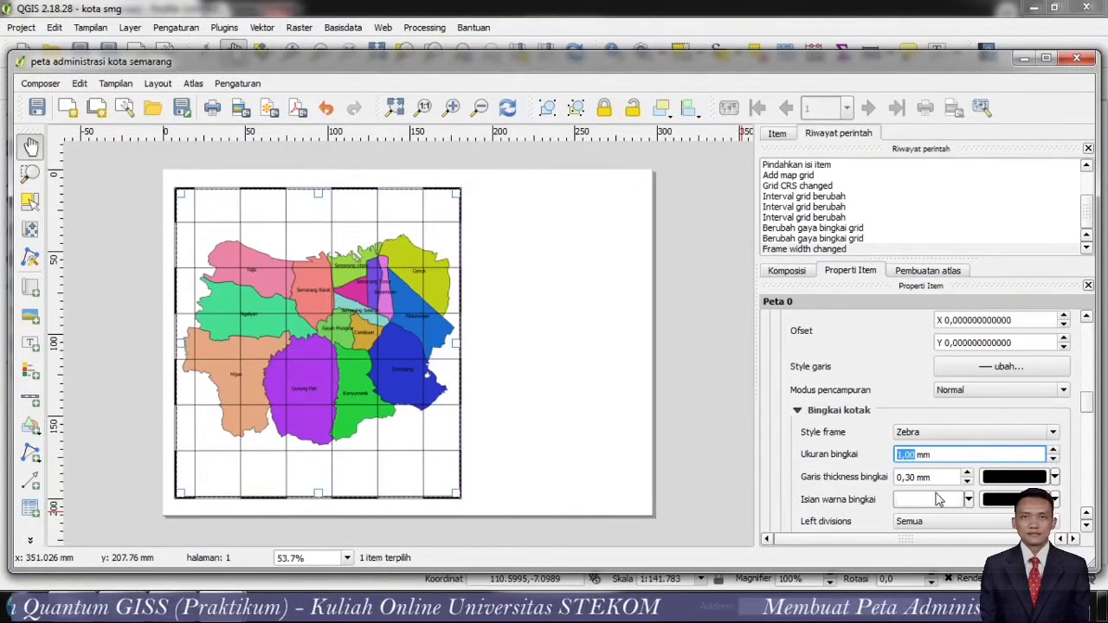
click(966, 482)
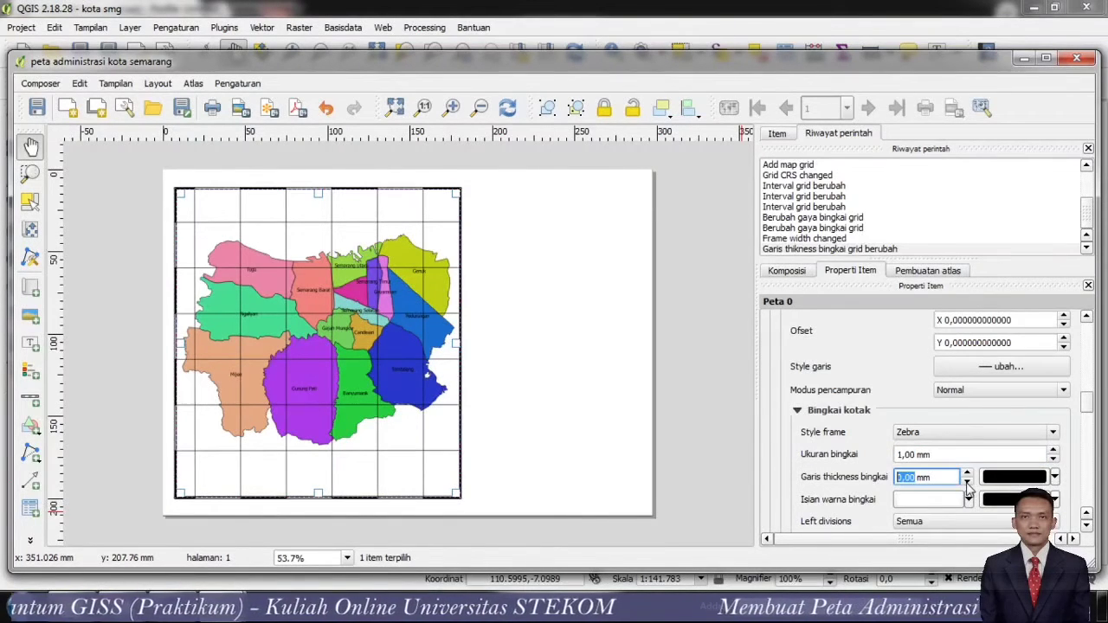
click(968, 474)
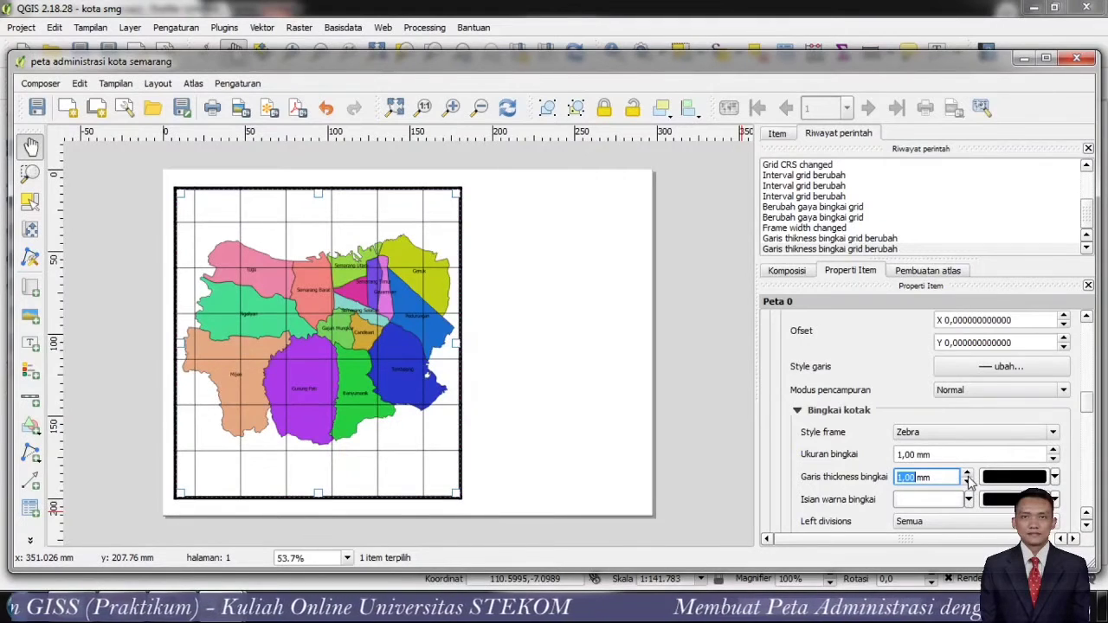
click(968, 481)
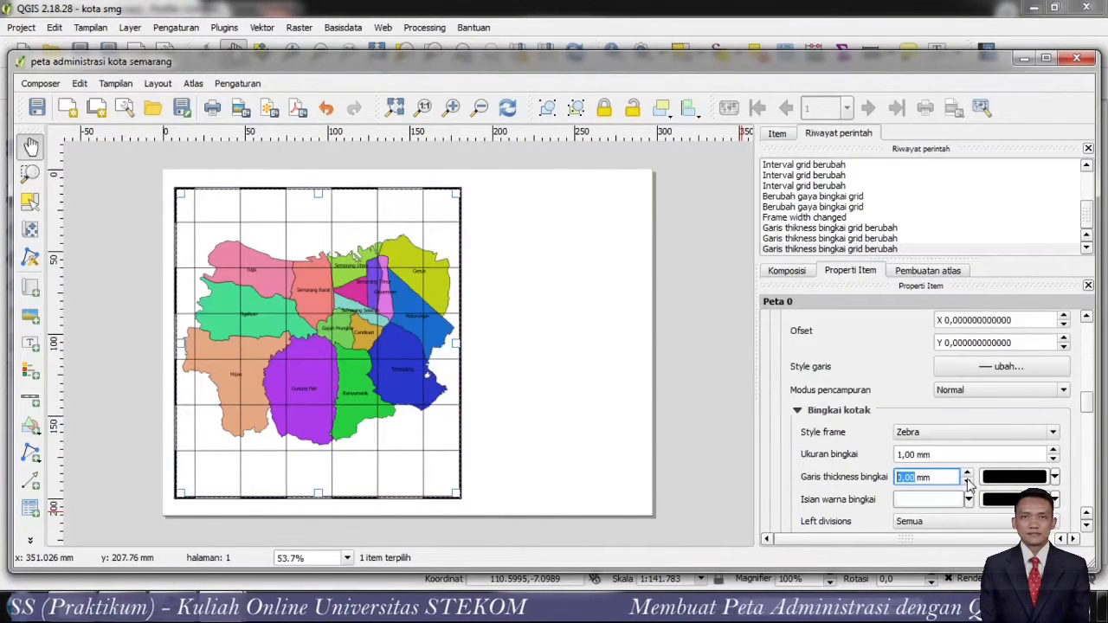
click(1077, 475)
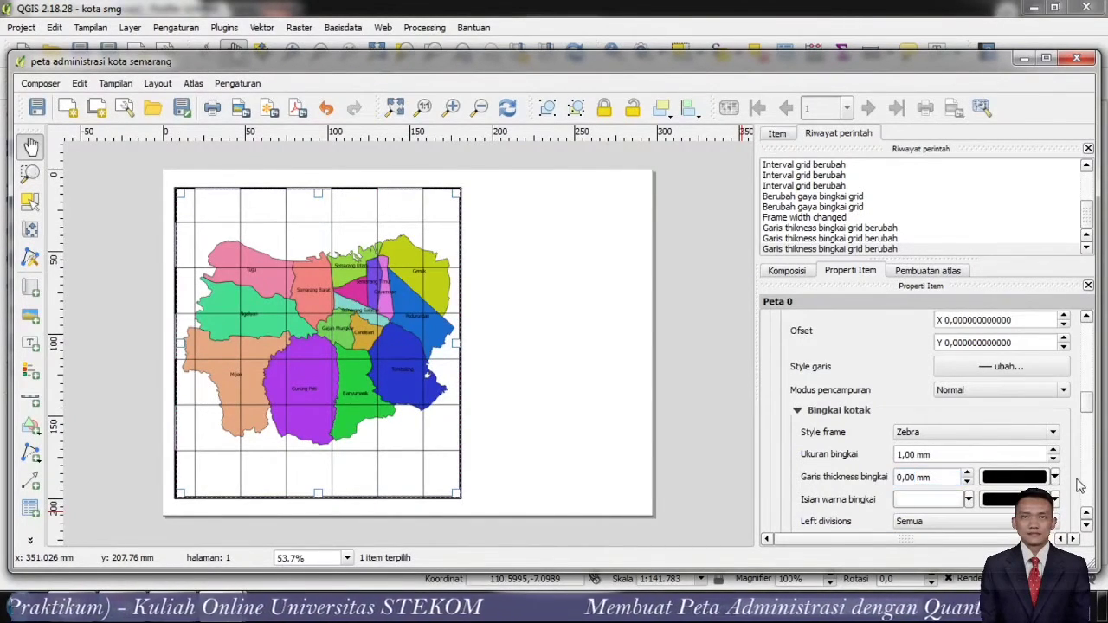
click(969, 481)
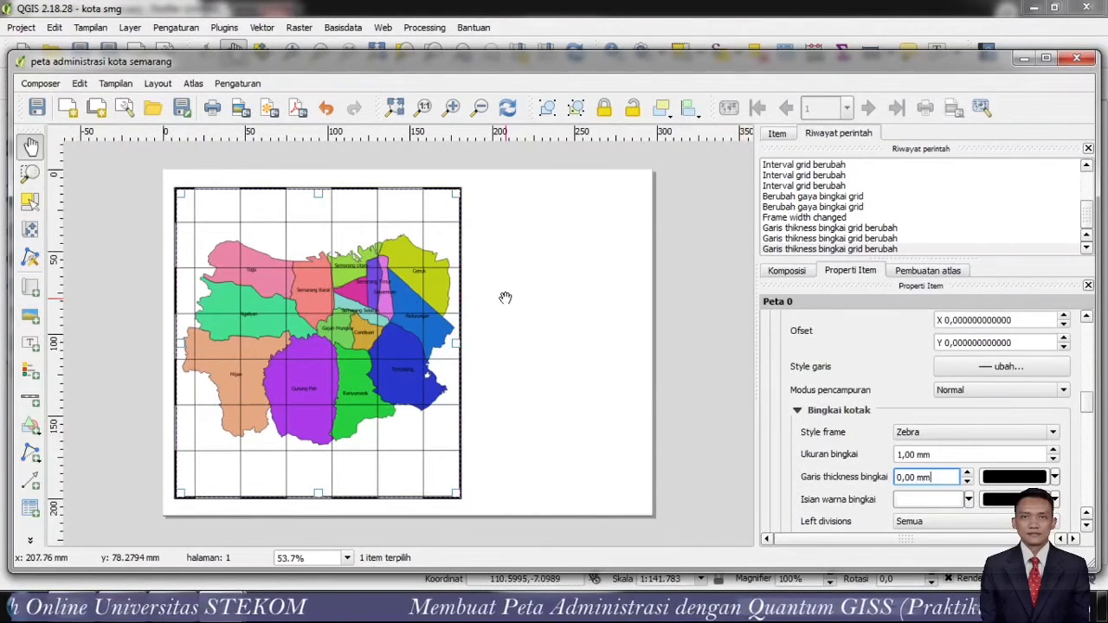
- Enable drawing of coordinates (Gambar koordinat) around the map grid and enlarge the page view
click(1087, 528)
click(1087, 528)
click(1088, 528)
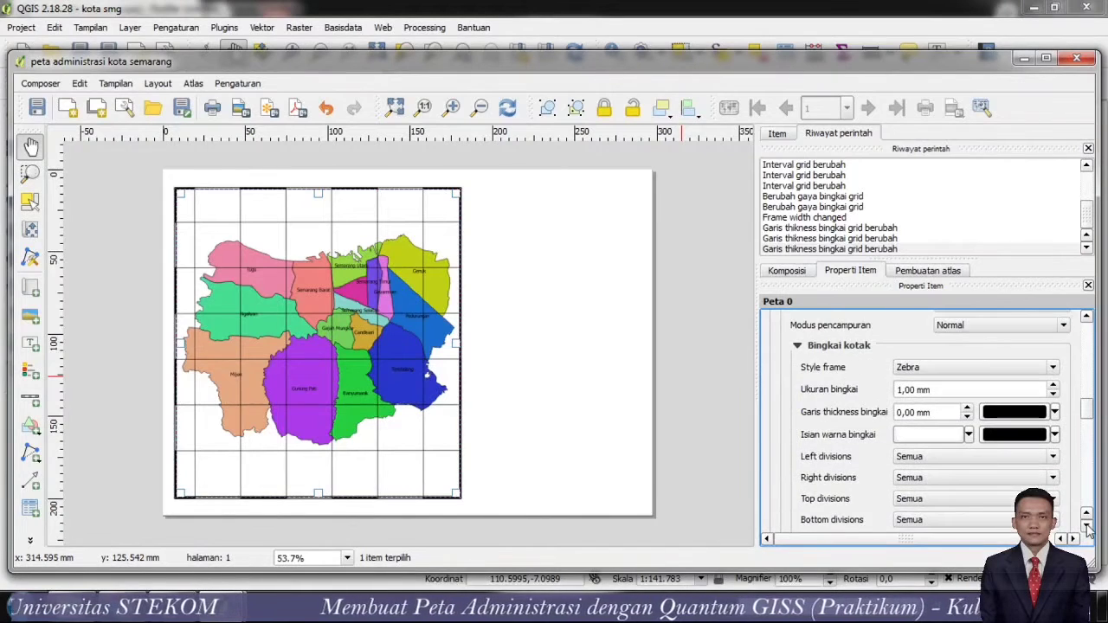
click(1087, 528)
click(1087, 528)
click(1087, 528)
click(1087, 528)
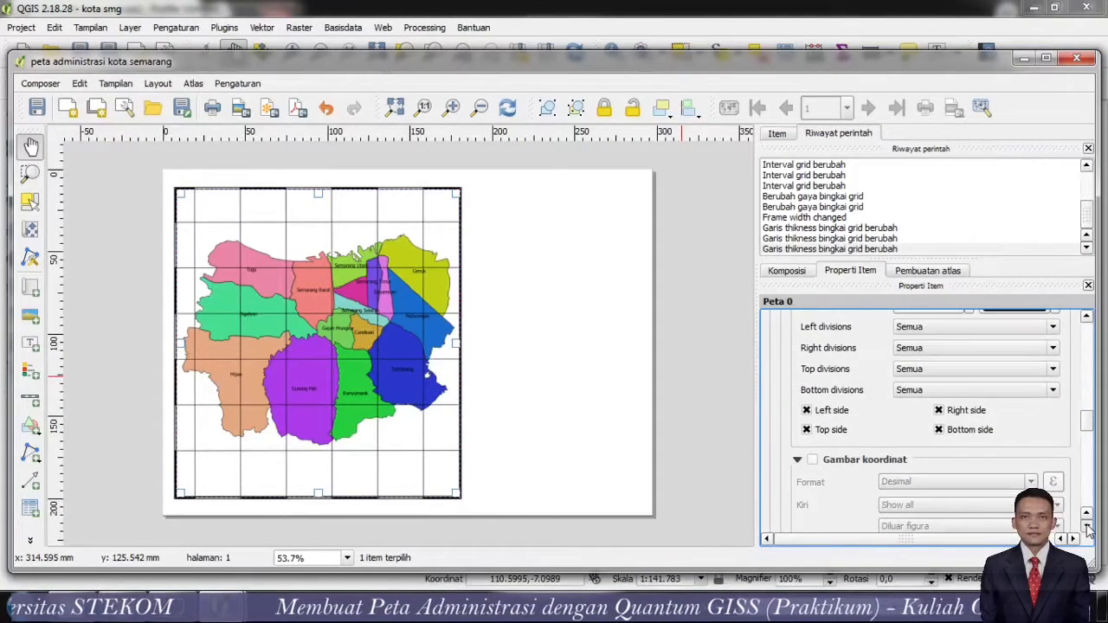
click(1087, 528)
click(1087, 528)
click(1087, 528)
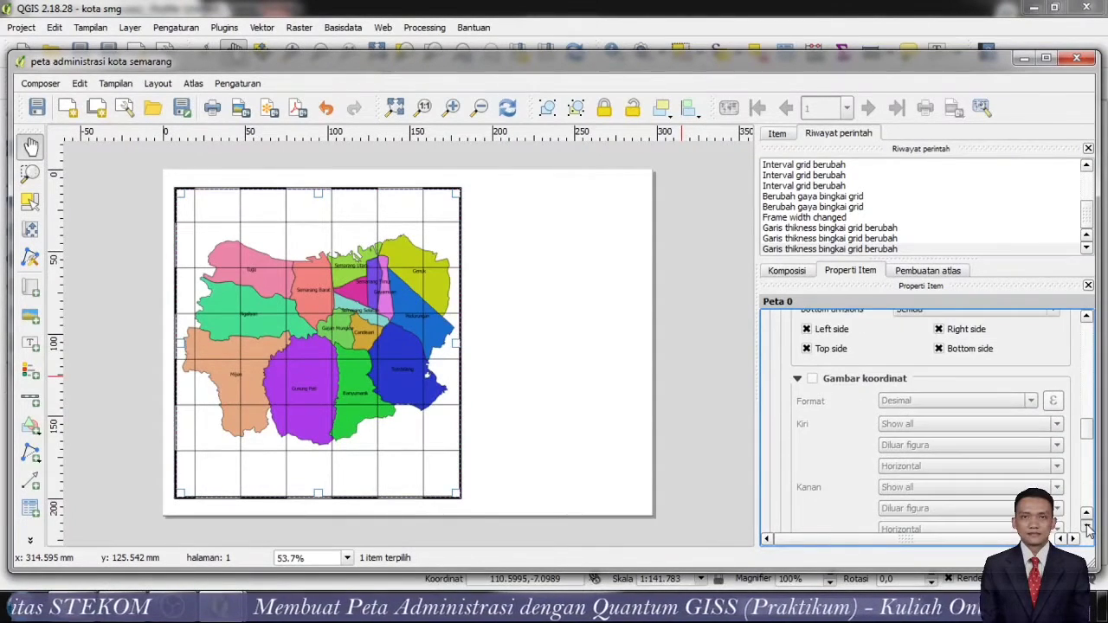
click(811, 380)
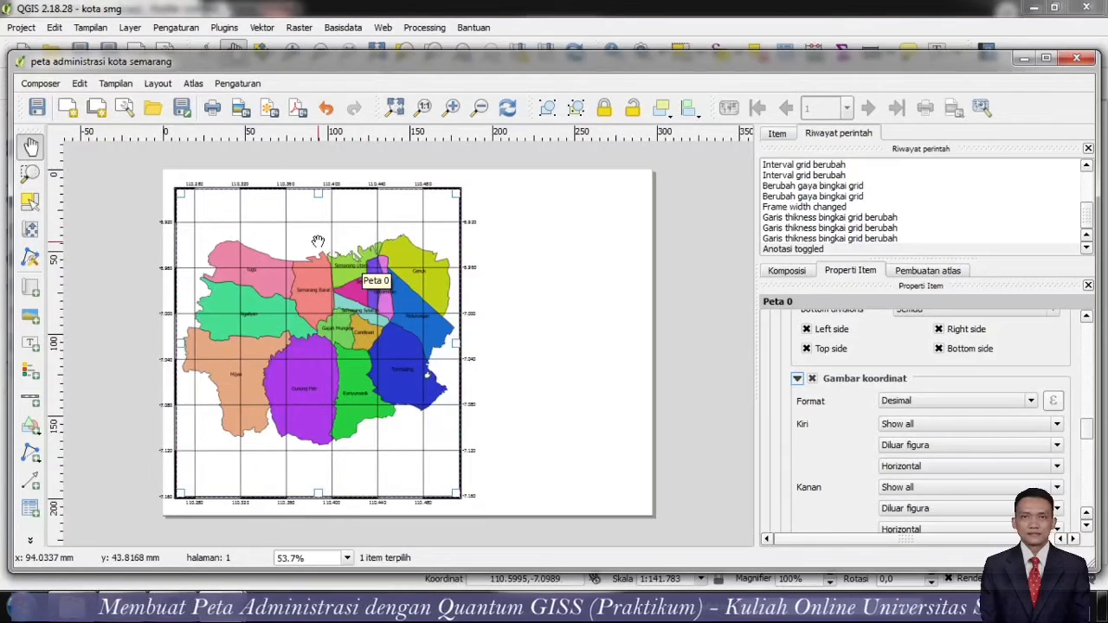
scroll(318, 240, up, 1)
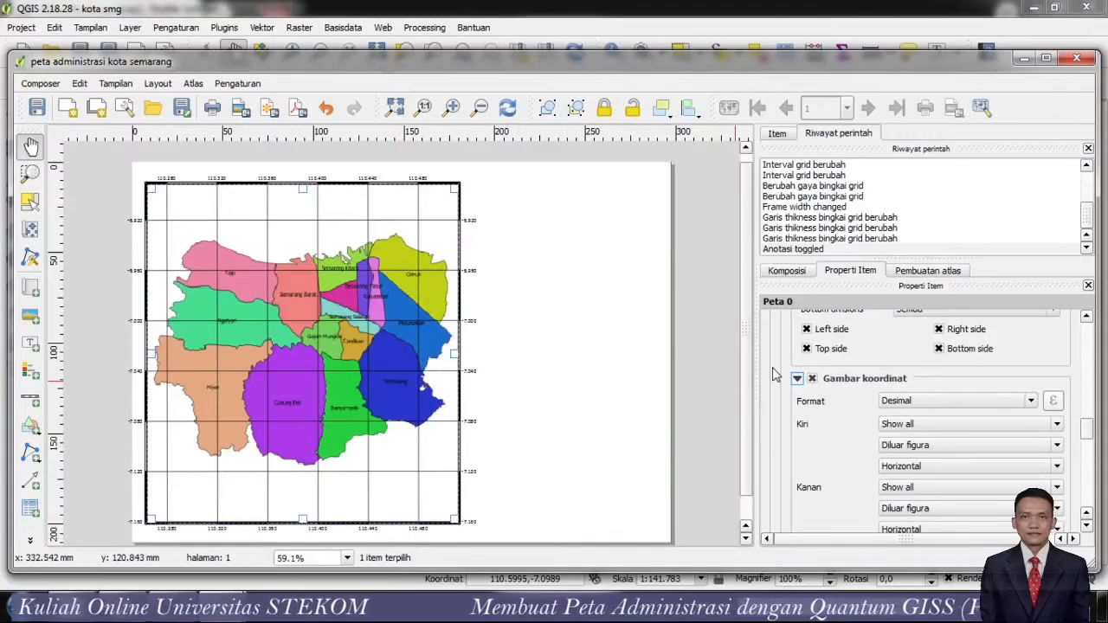
- Keep Desimal as the coordinate format and set the direction of the Kiri (left) coordinates to Vertical ascending
click(920, 403)
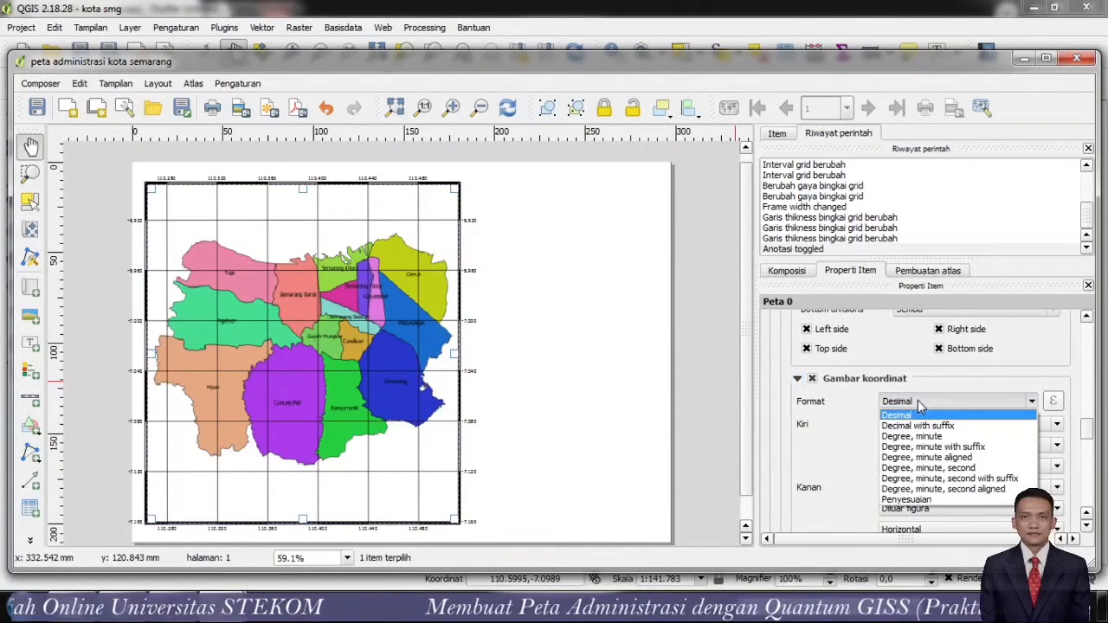
click(920, 414)
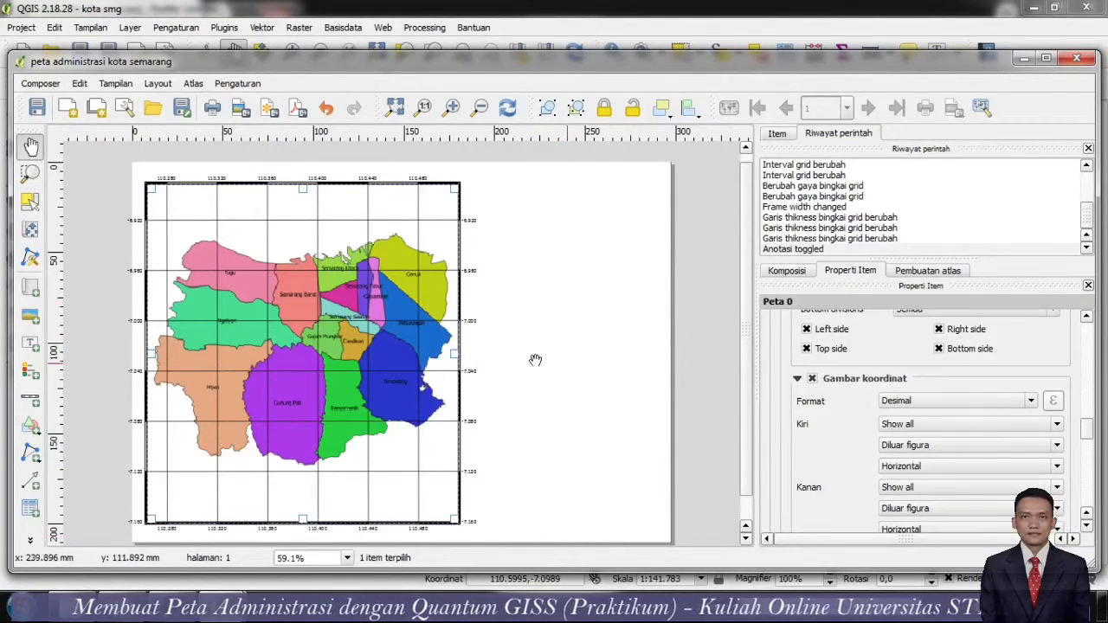
click(931, 468)
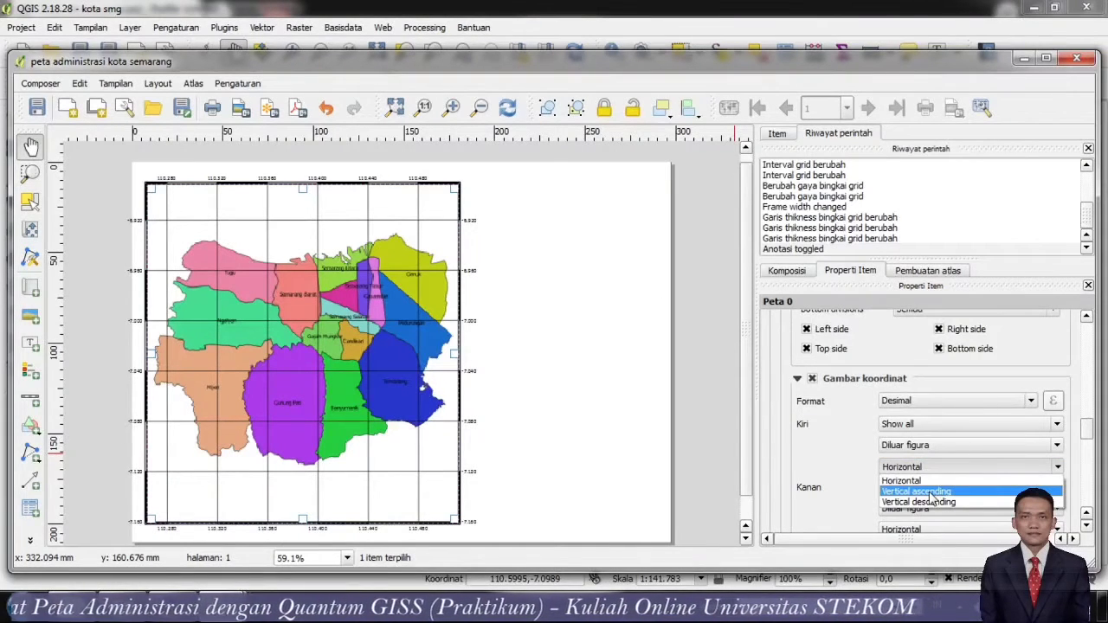
click(932, 492)
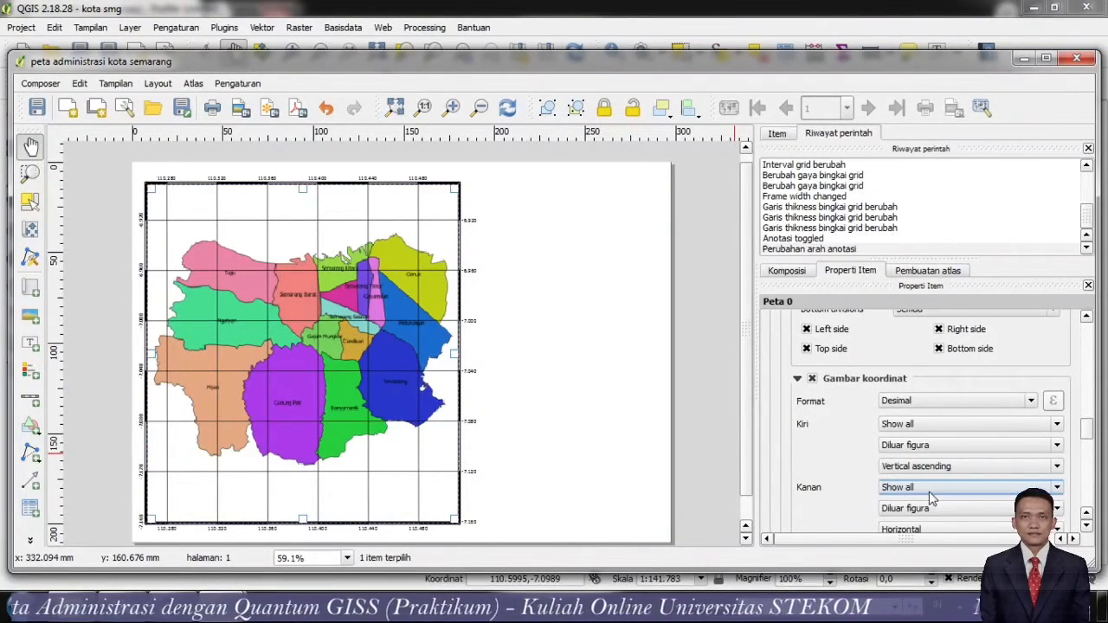
- Set the direction of the Kiri (left) coordinates to Vertical descending and of the Kanan (right) coordinates to Vertical ascending
scroll(952, 468, down, 1)
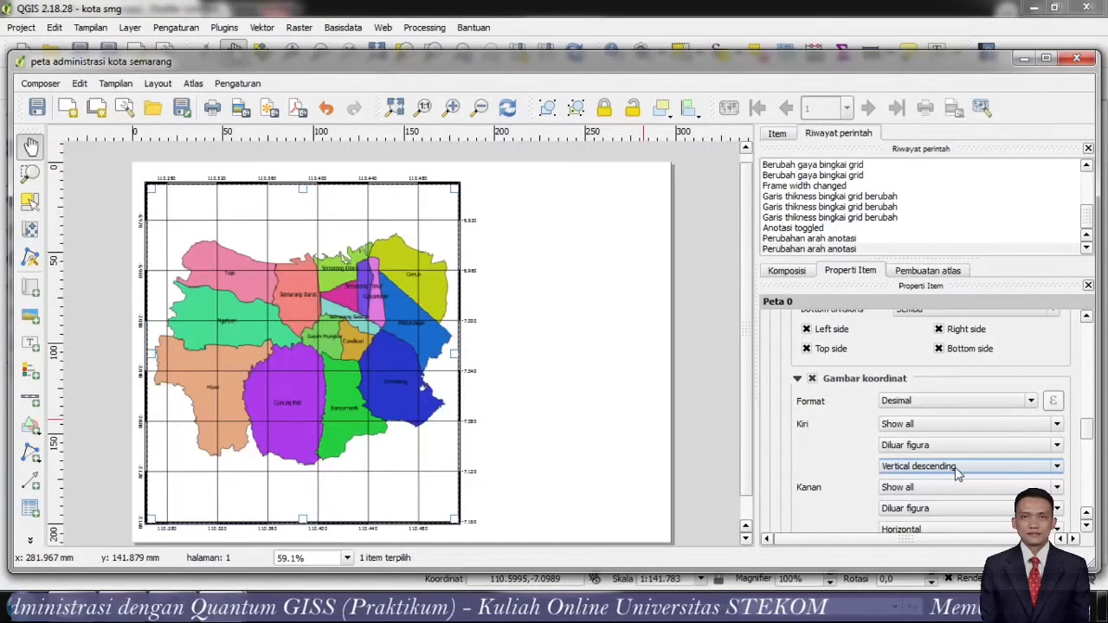
click(1088, 524)
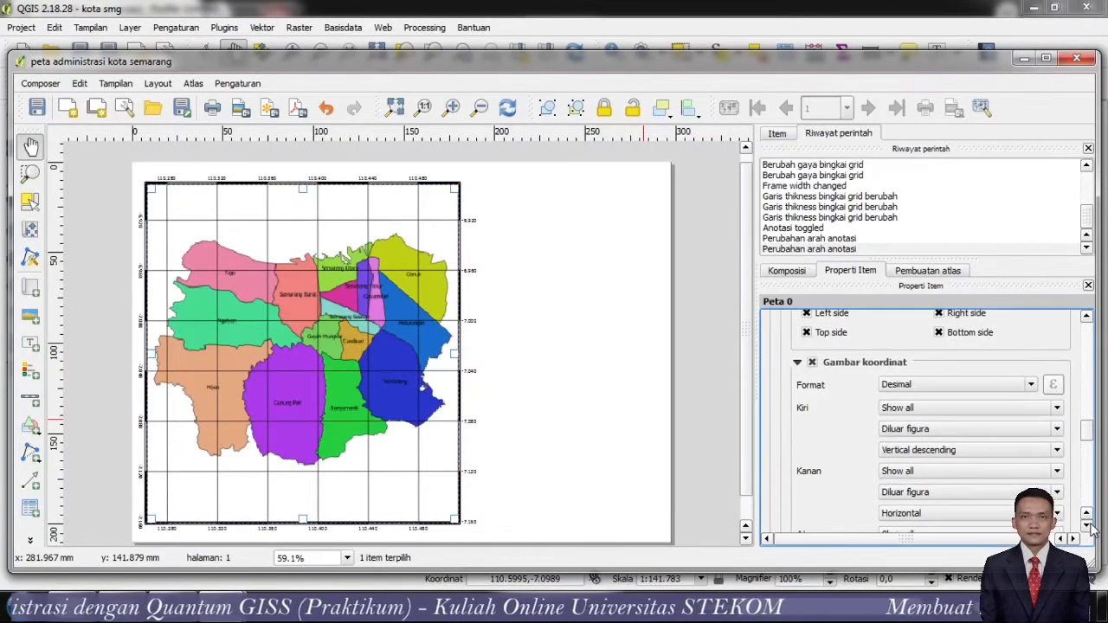
click(1088, 525)
click(947, 465)
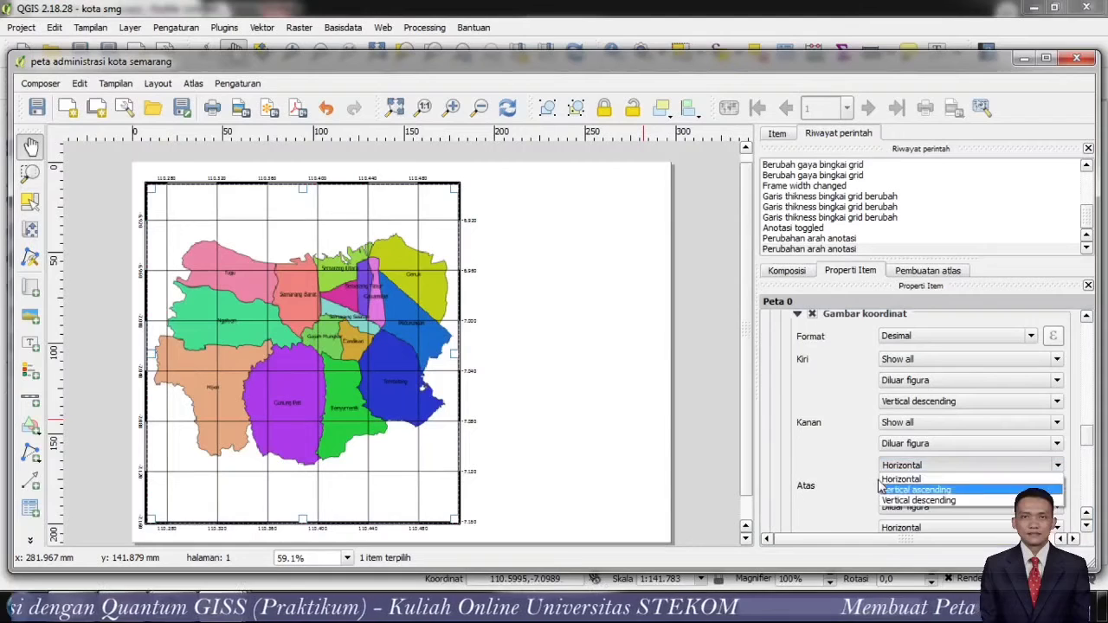
click(900, 491)
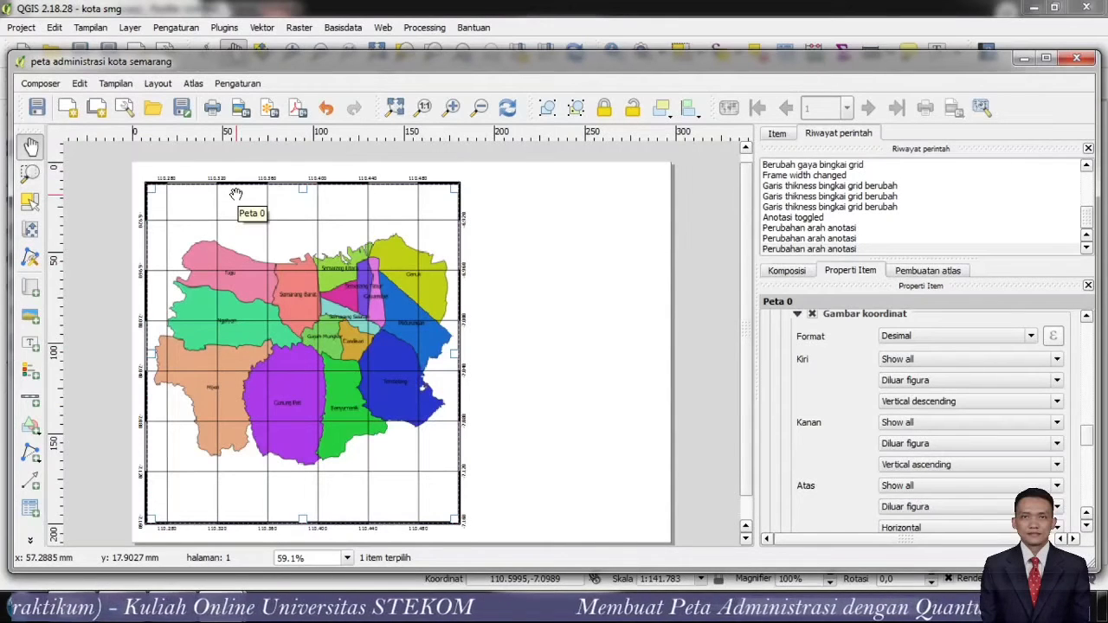
- Set the font style of the grid's coordinate labels to Bold
scroll(236, 193, up, 1)
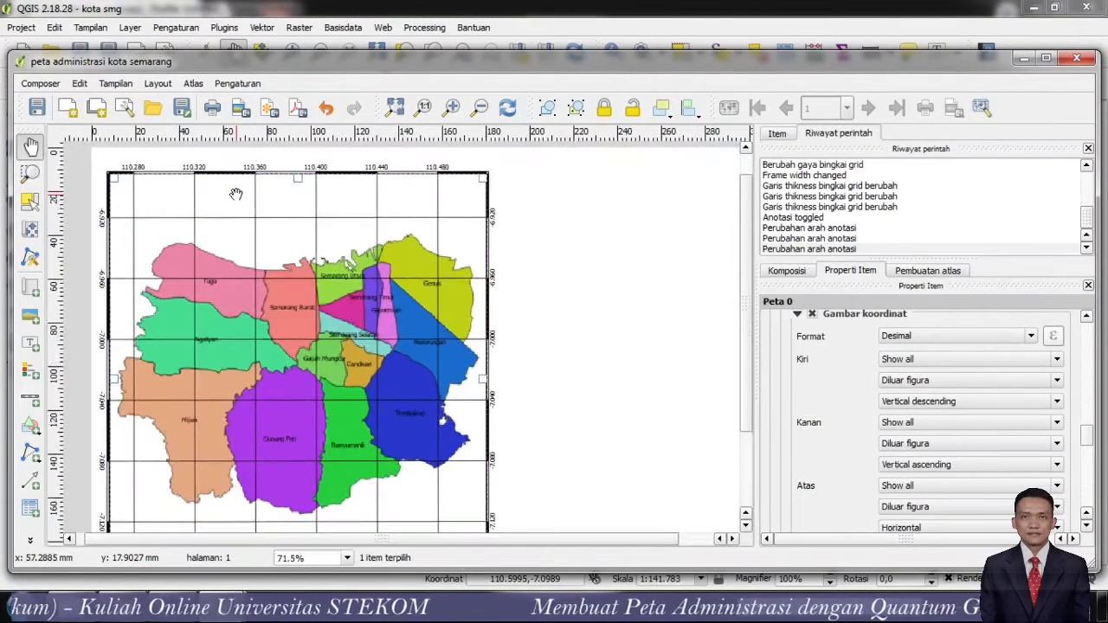
scroll(235, 193, down, 1)
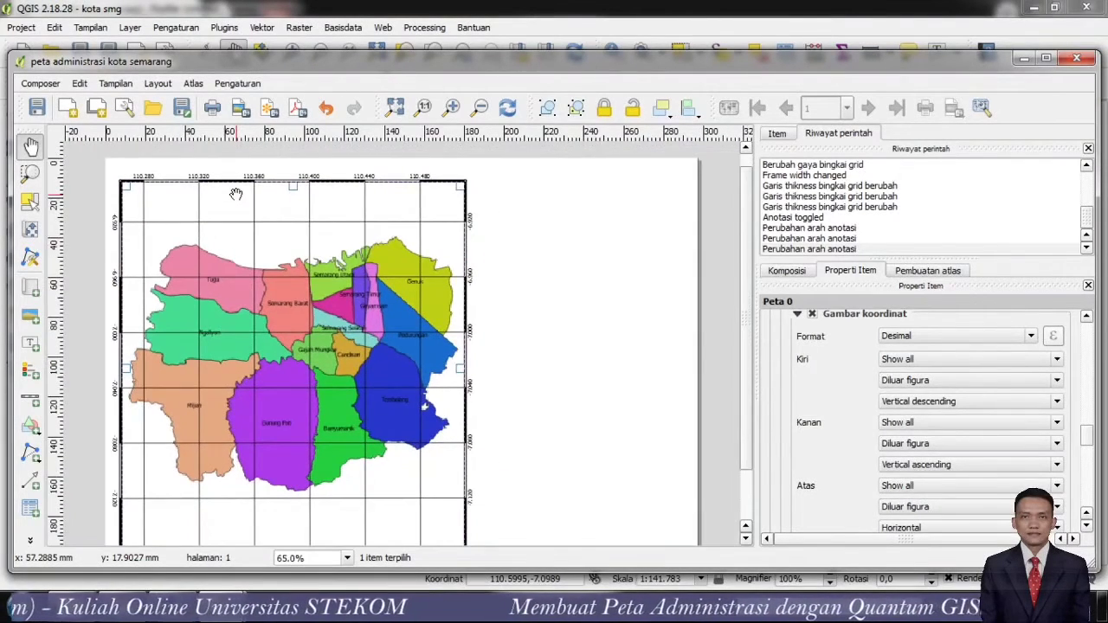
click(750, 537)
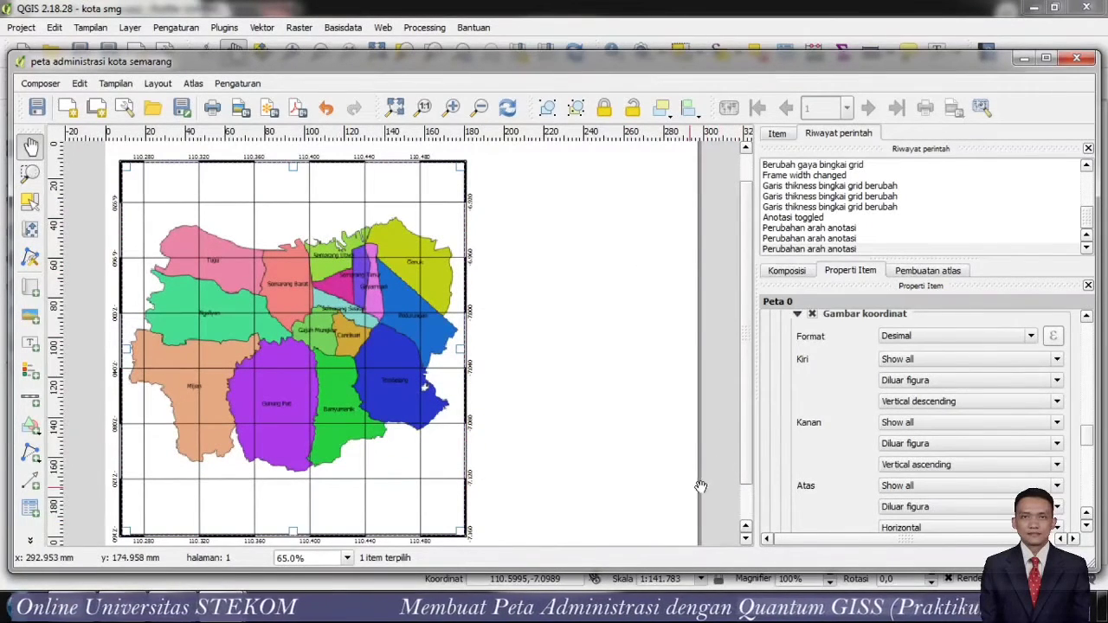
scroll(569, 424, down, 1)
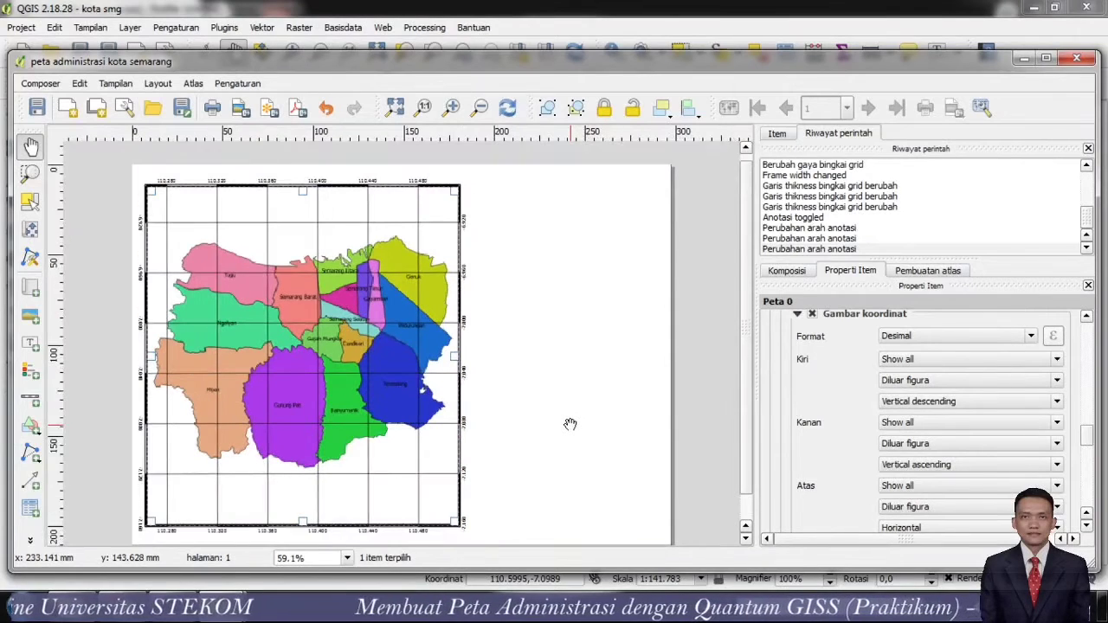
click(745, 539)
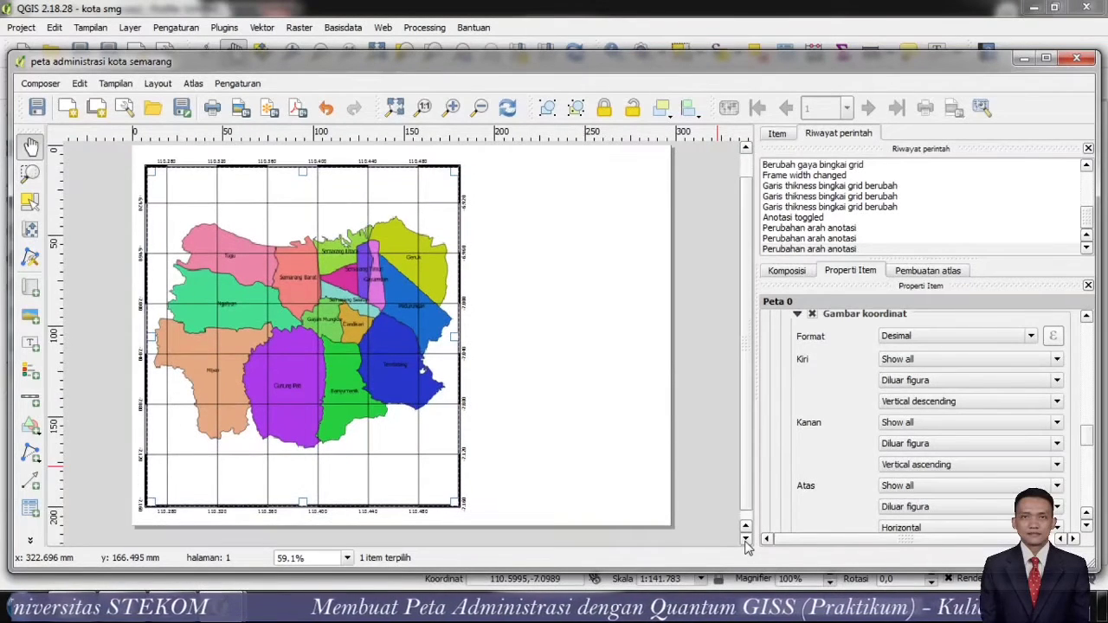
drag(742, 295, 748, 283)
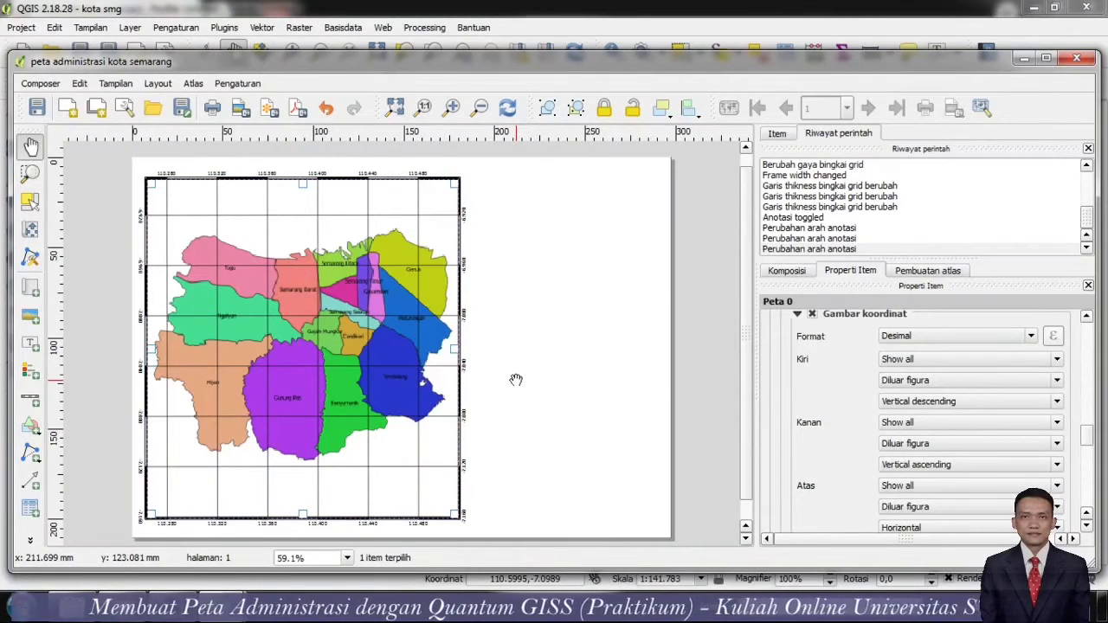
click(1087, 527)
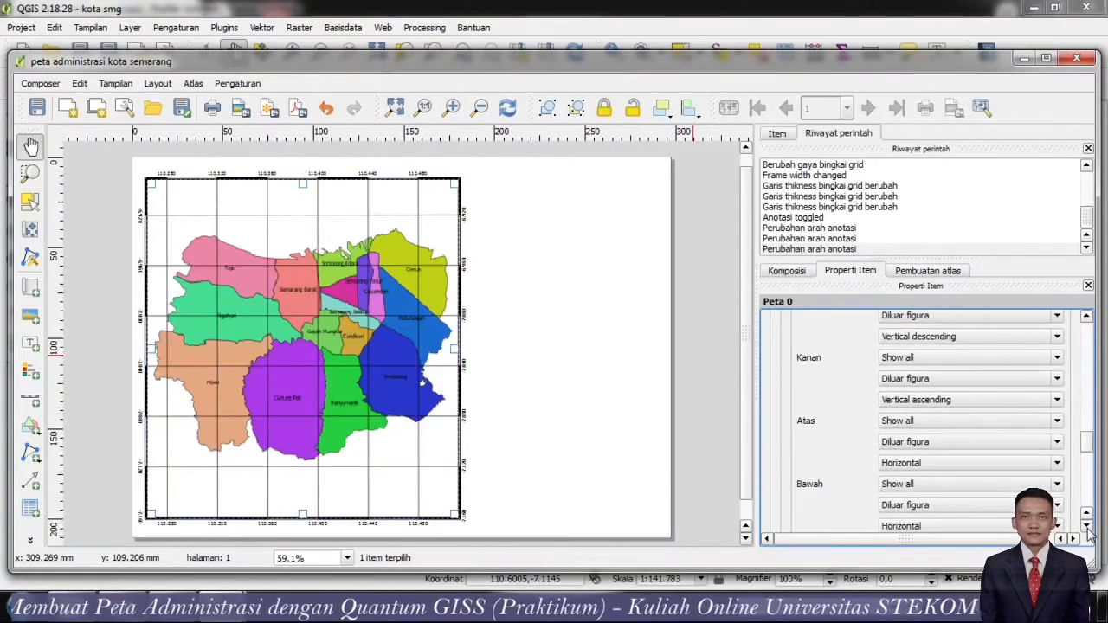
click(1087, 527)
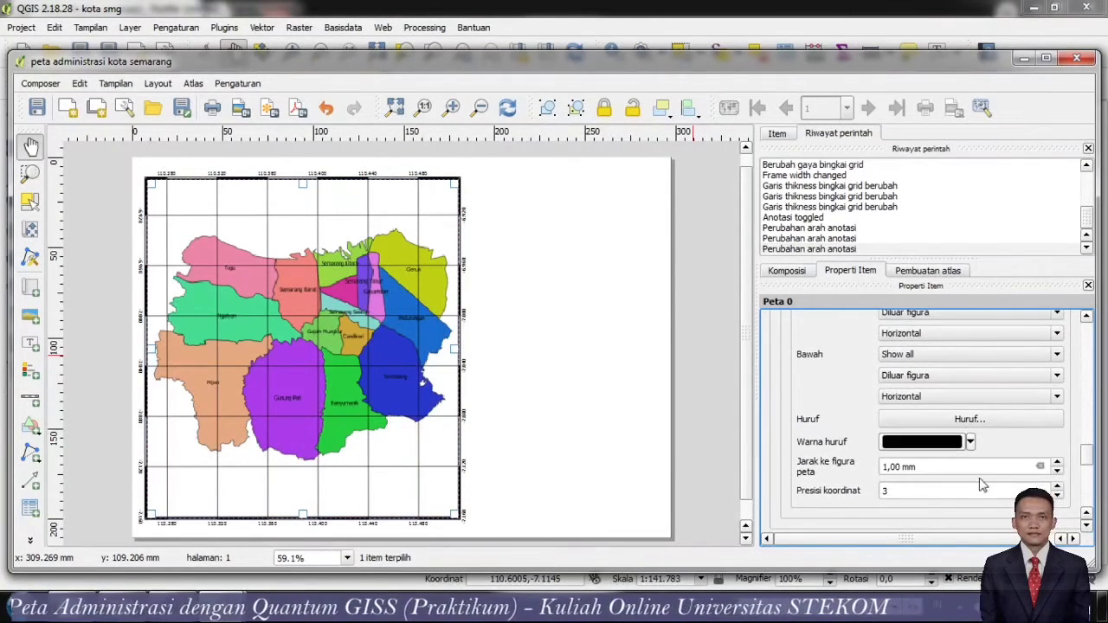
click(954, 421)
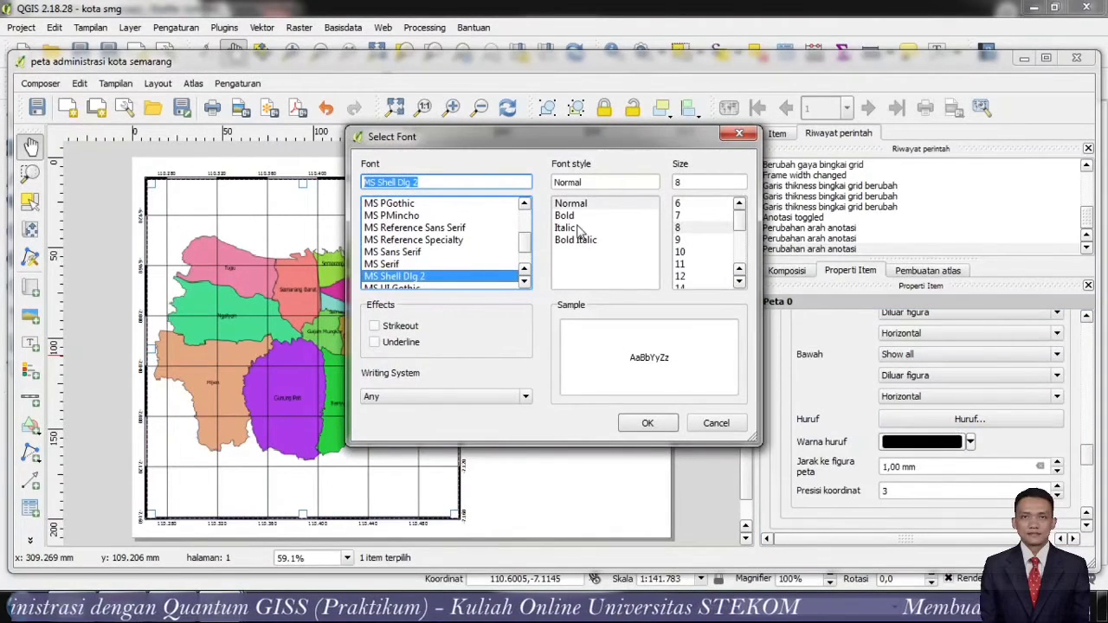
click(578, 220)
click(647, 423)
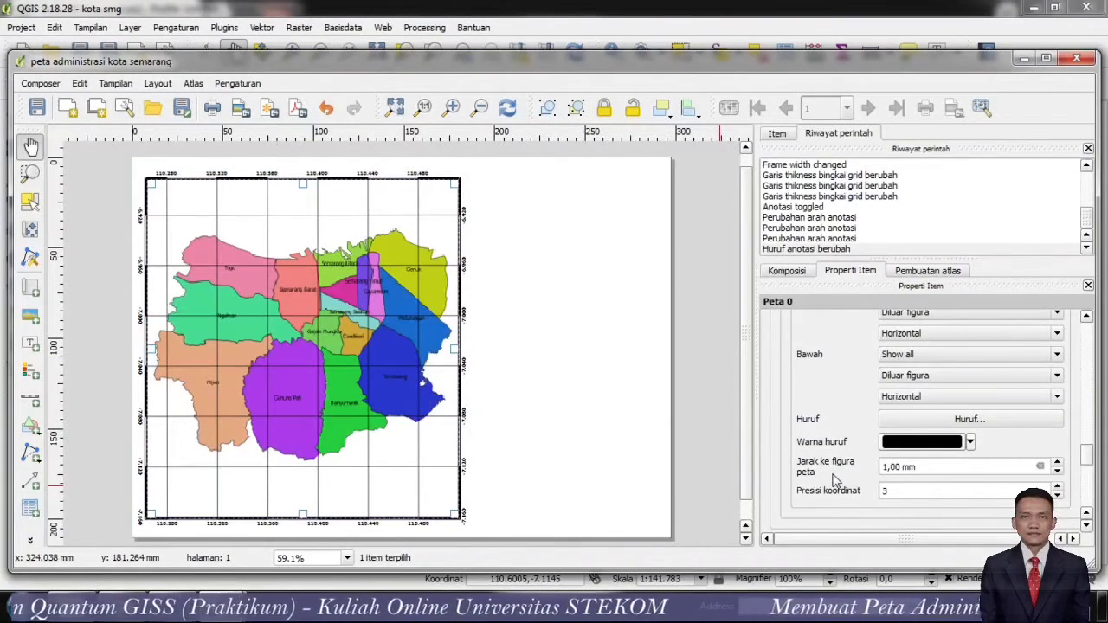
- Try a 2,00 mm distance between the coordinate labels and the map frame, and return it to 1,00 mm
click(1056, 463)
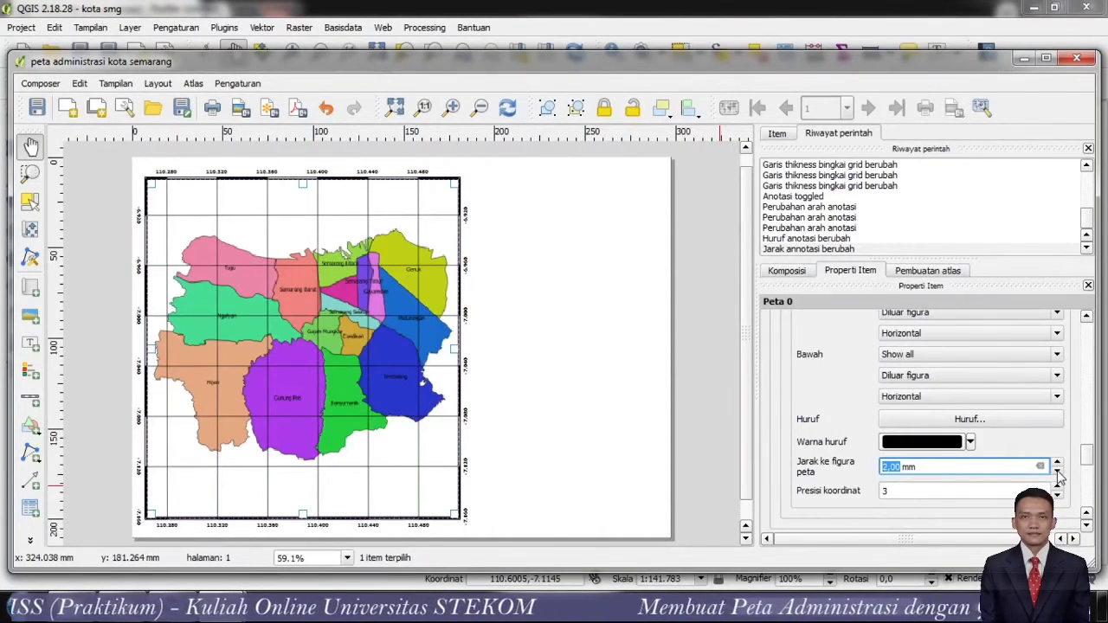
click(1056, 472)
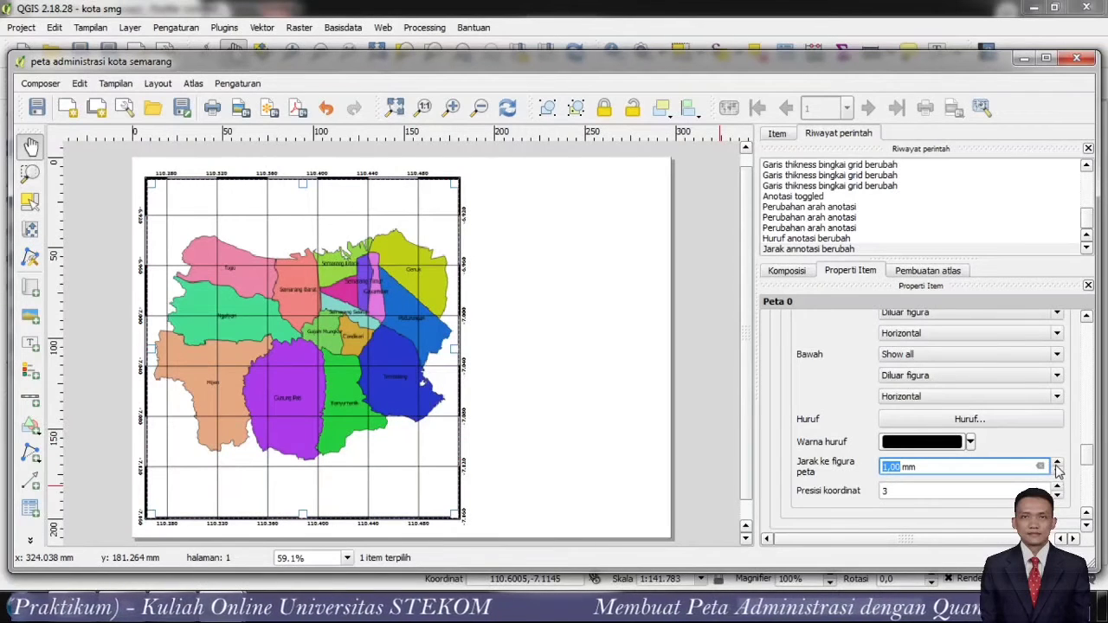
click(1057, 463)
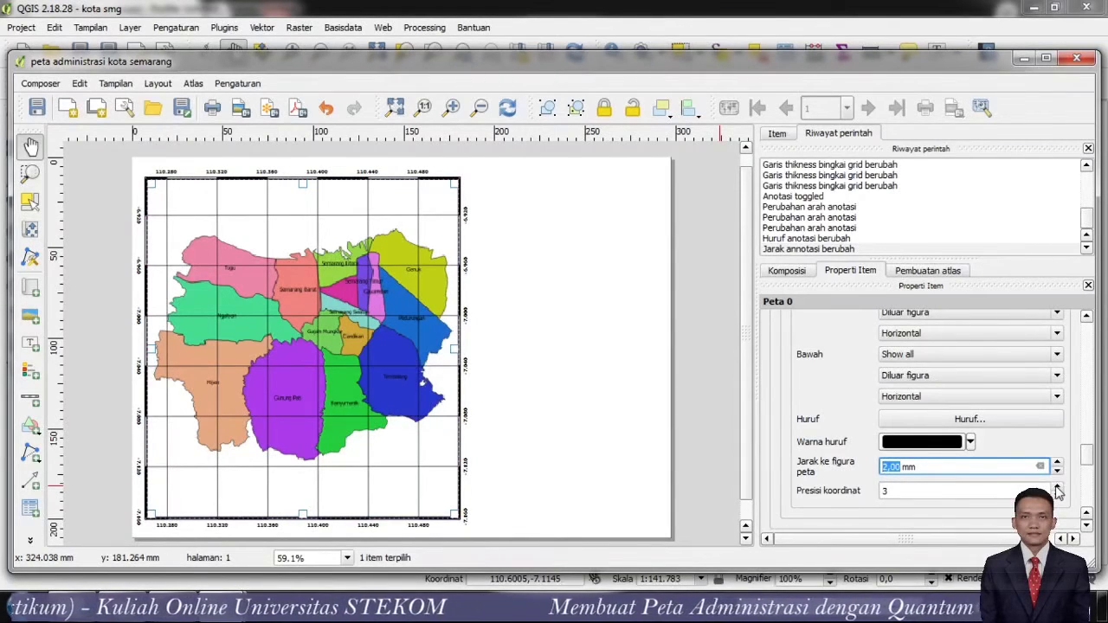
click(1057, 473)
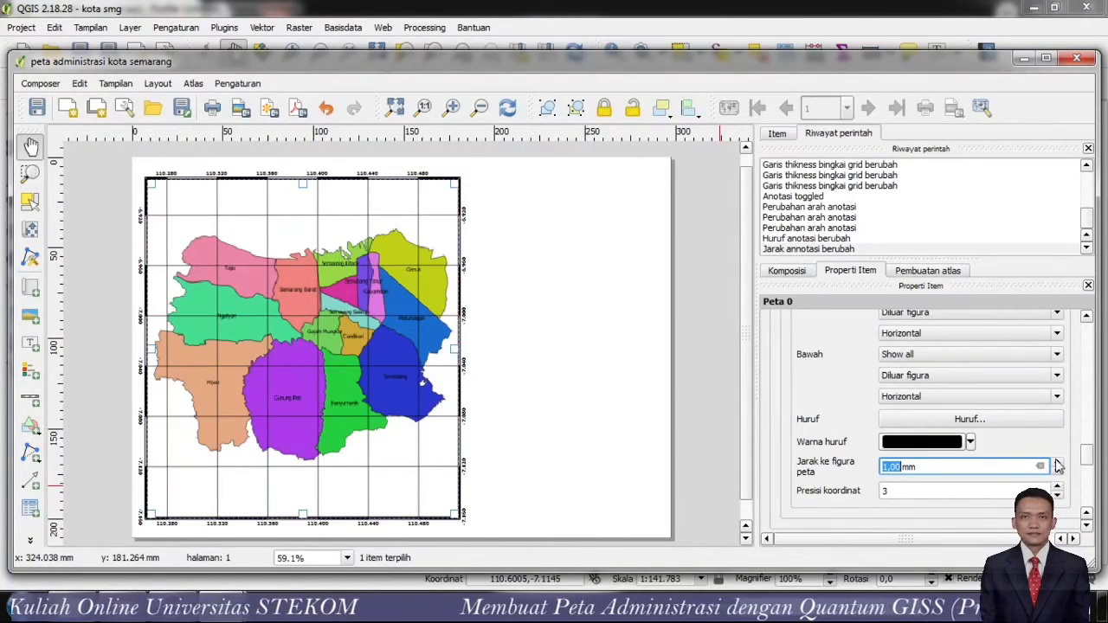
click(1057, 463)
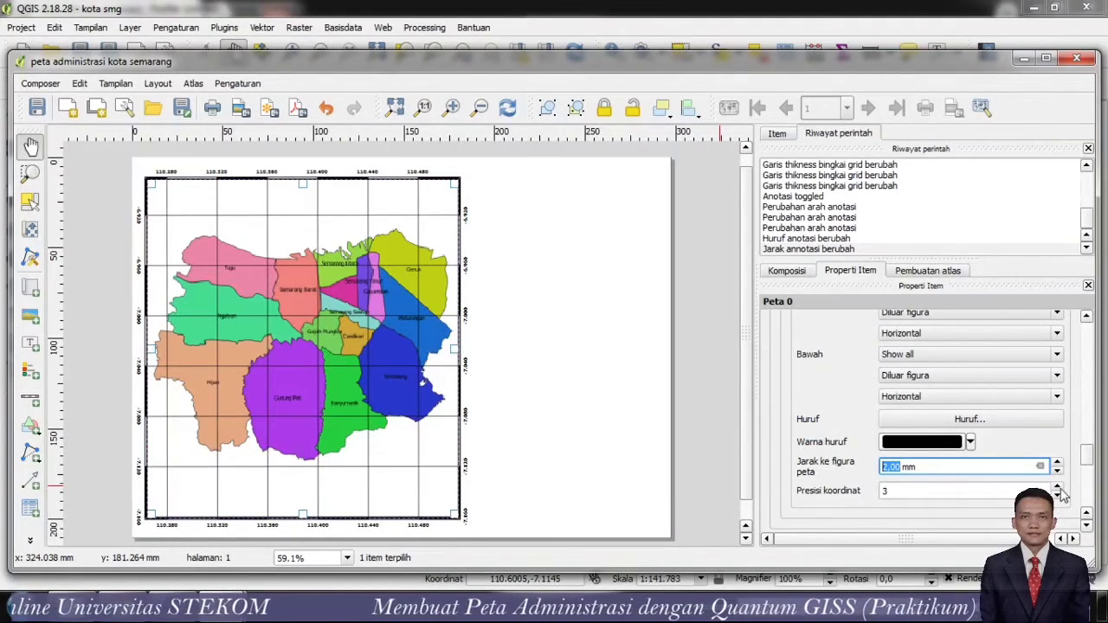
click(1054, 477)
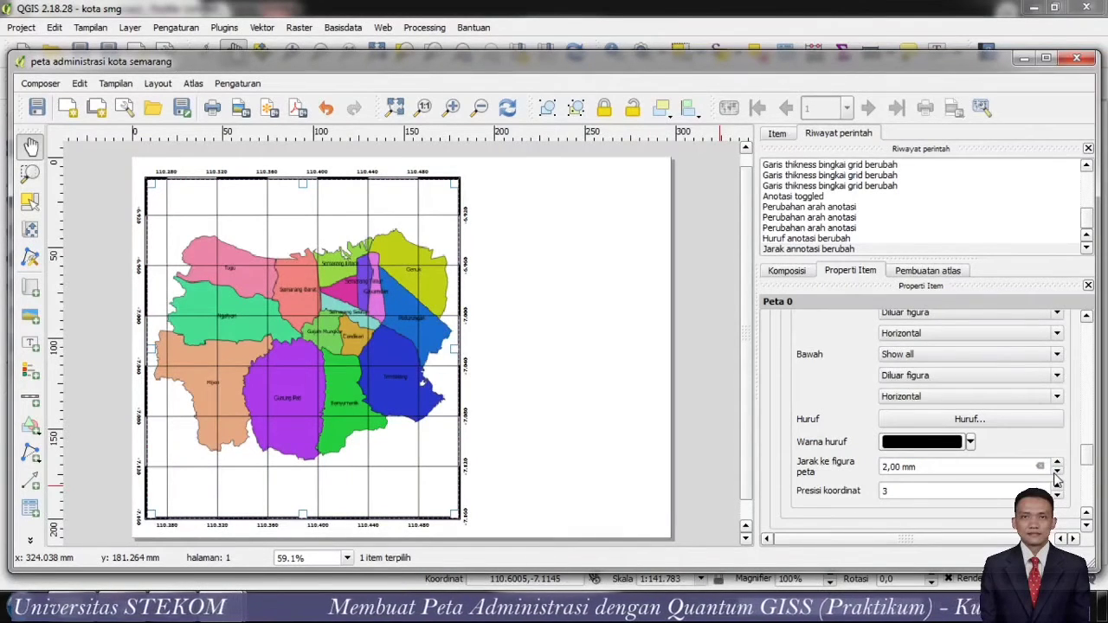
click(1057, 471)
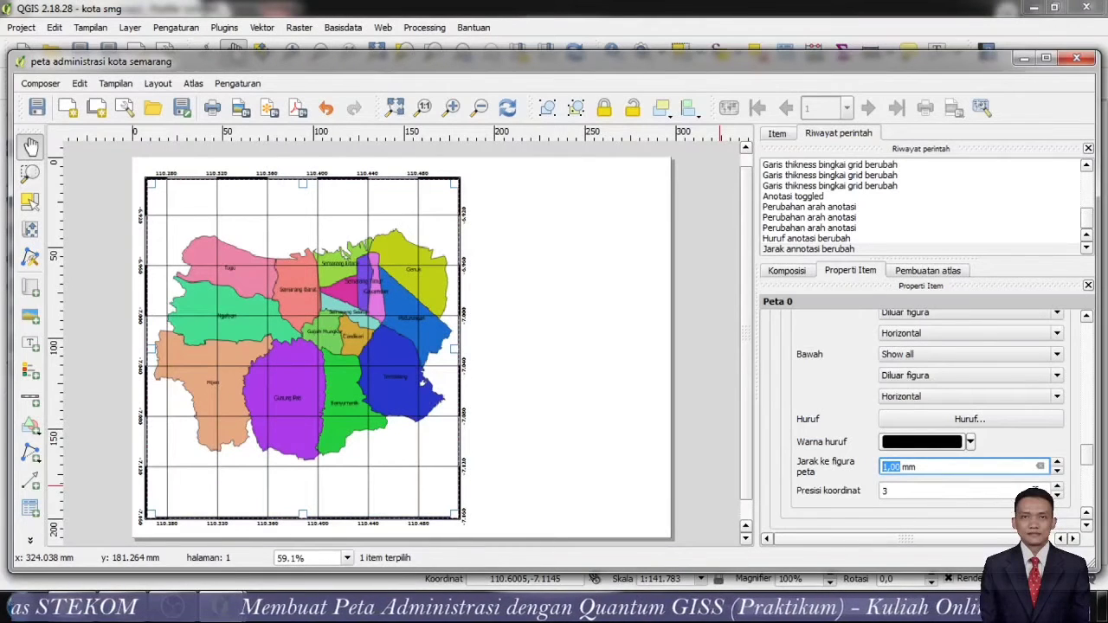
- Try coordinate precisions (Presisi koordinat) from 9 down to 1, and return the precision to 3
click(1058, 486)
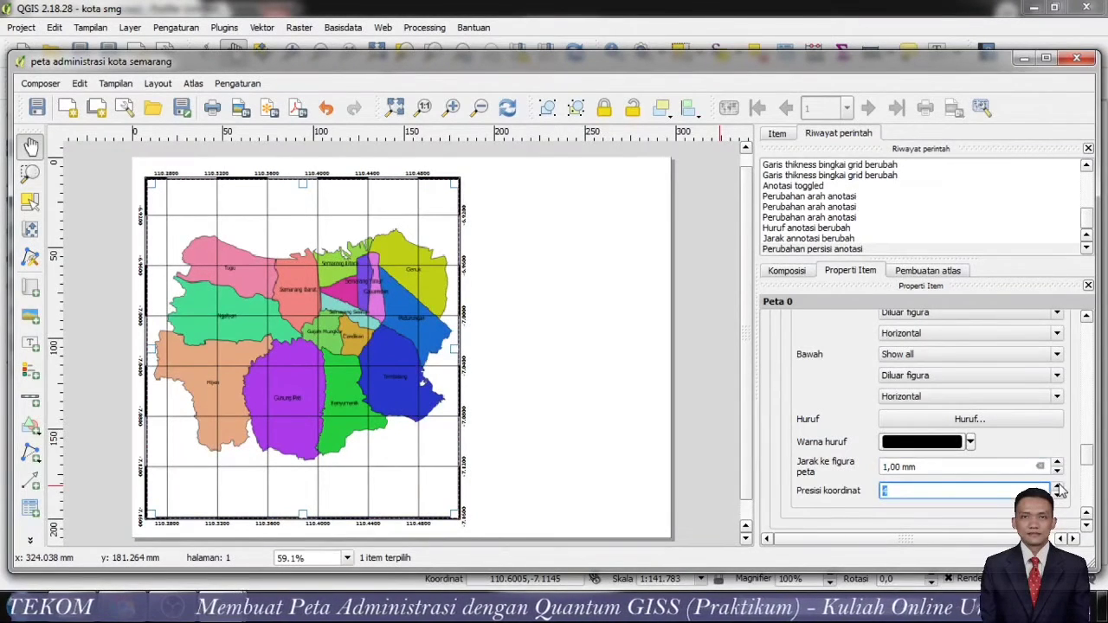
click(1057, 487)
click(1057, 487)
click(1057, 486)
click(1058, 486)
click(1058, 486)
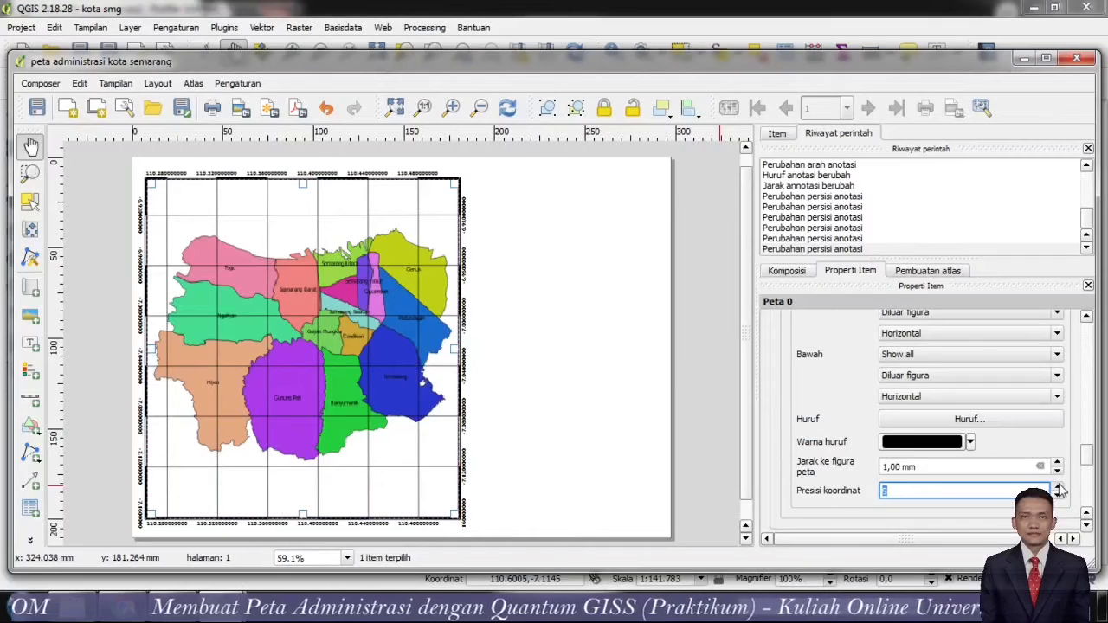
click(1058, 496)
click(1058, 496)
click(1058, 496)
click(1058, 496)
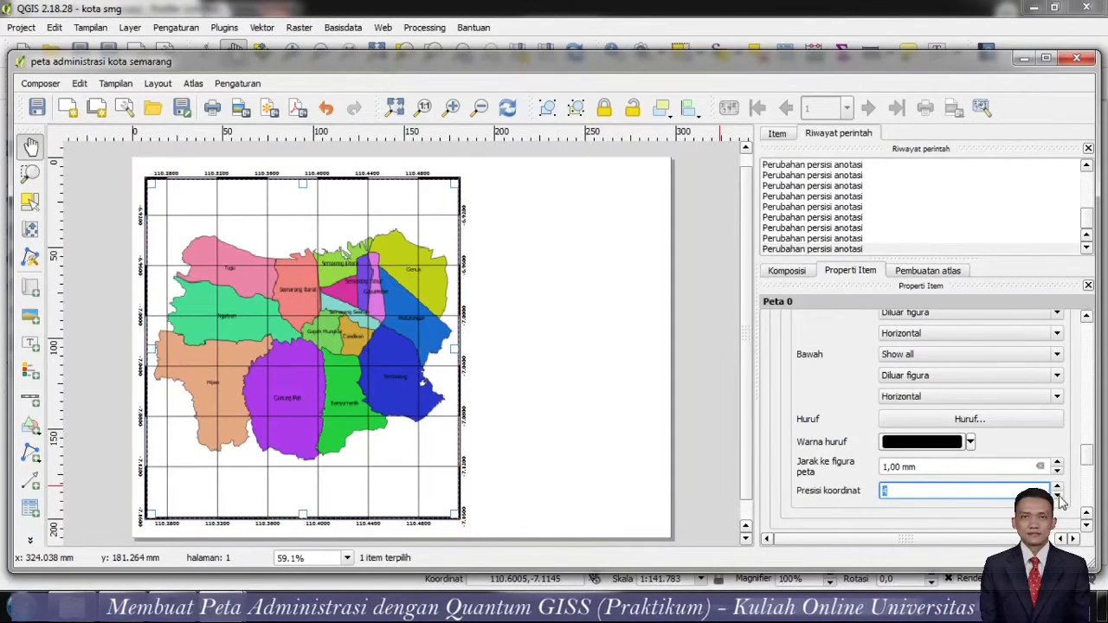
click(1057, 496)
click(1058, 496)
click(1058, 496)
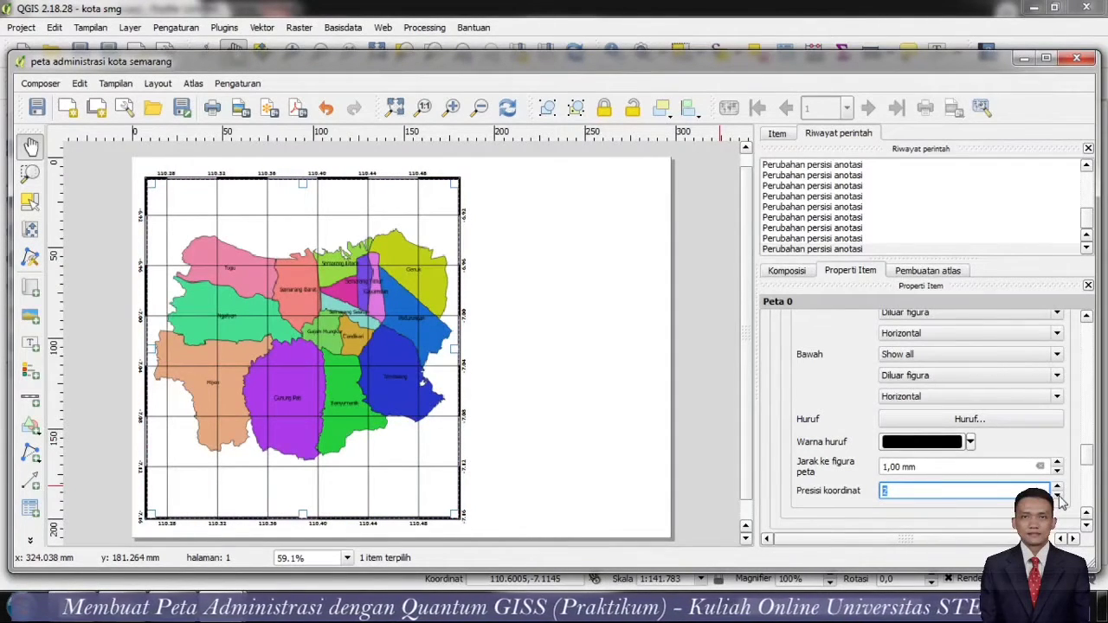
click(1057, 496)
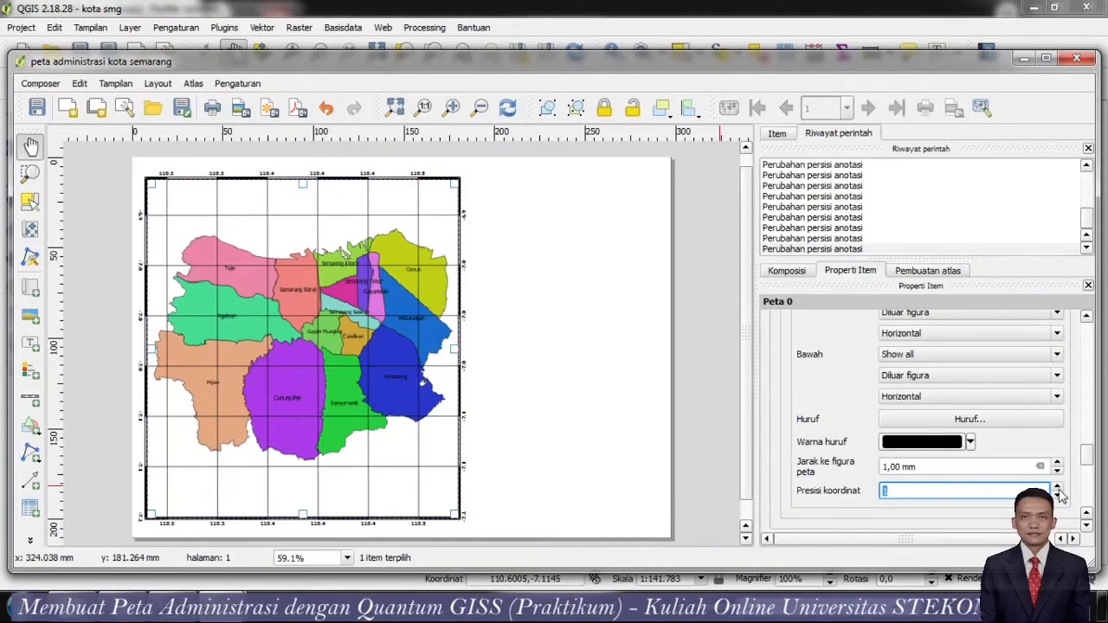
click(1058, 486)
click(1058, 486)
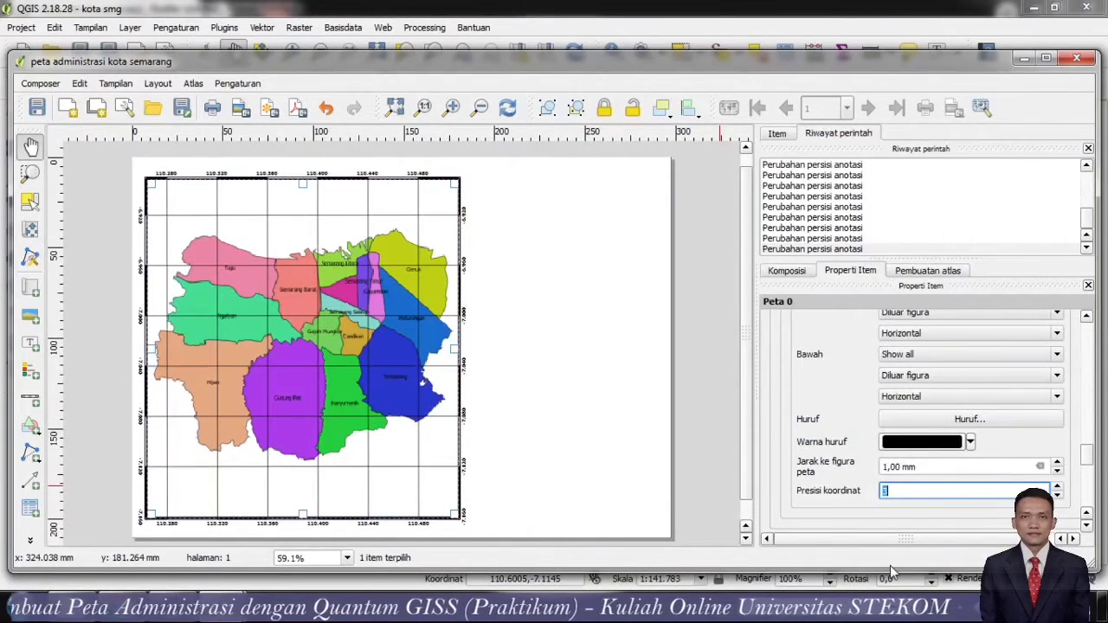
- Examine the Overviews and Rotasi settings of the map item
click(1086, 526)
click(1086, 526)
click(1086, 526)
click(1088, 525)
click(1088, 526)
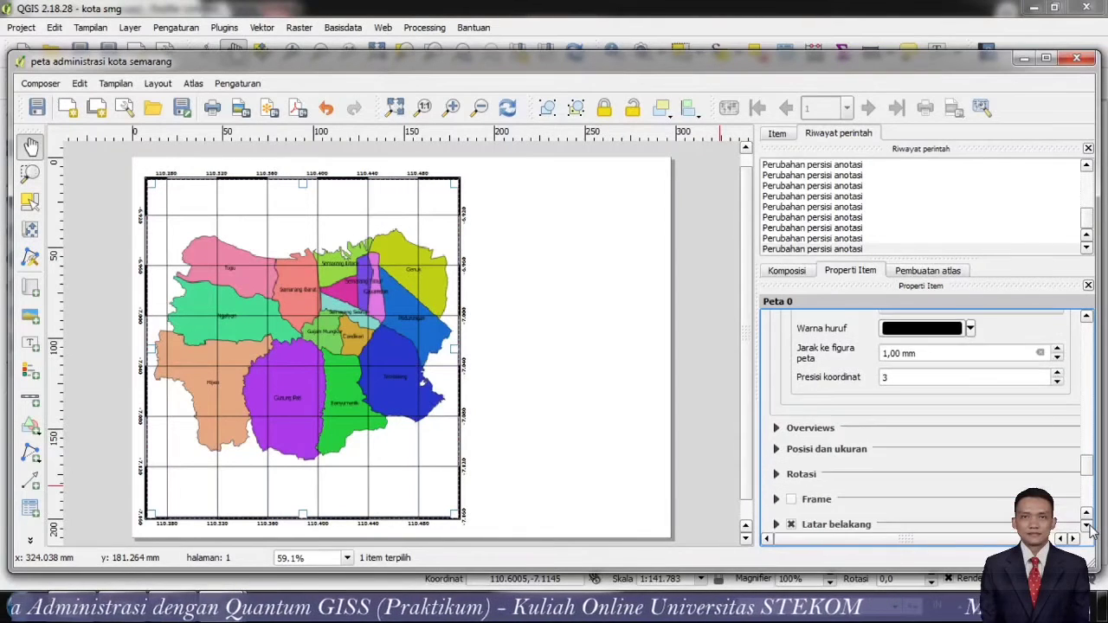
click(1088, 525)
click(1087, 525)
click(1088, 525)
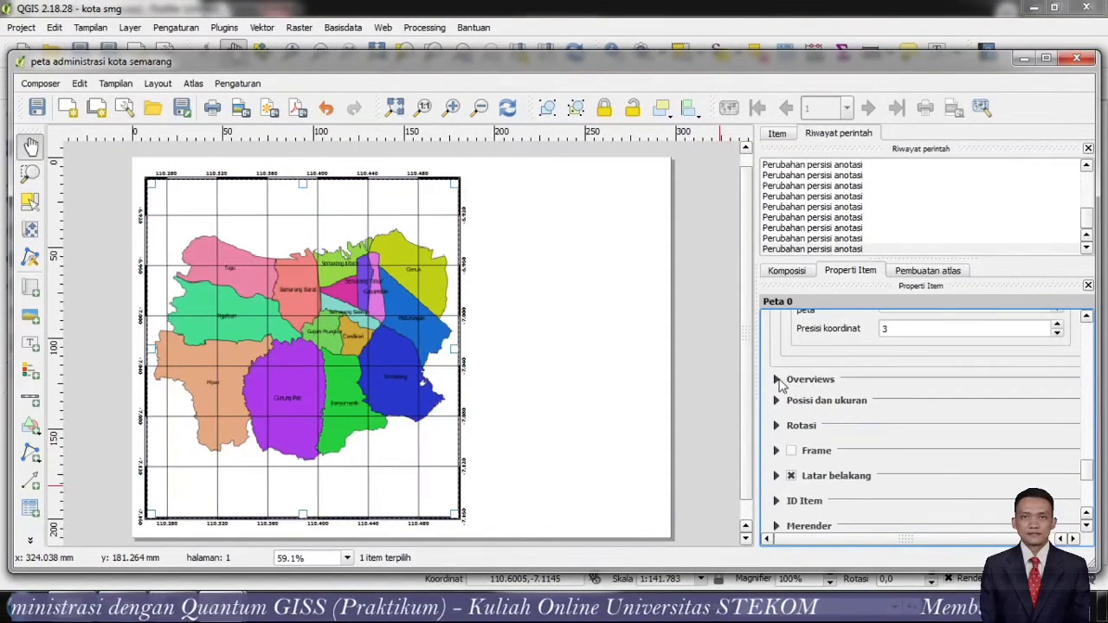
click(777, 379)
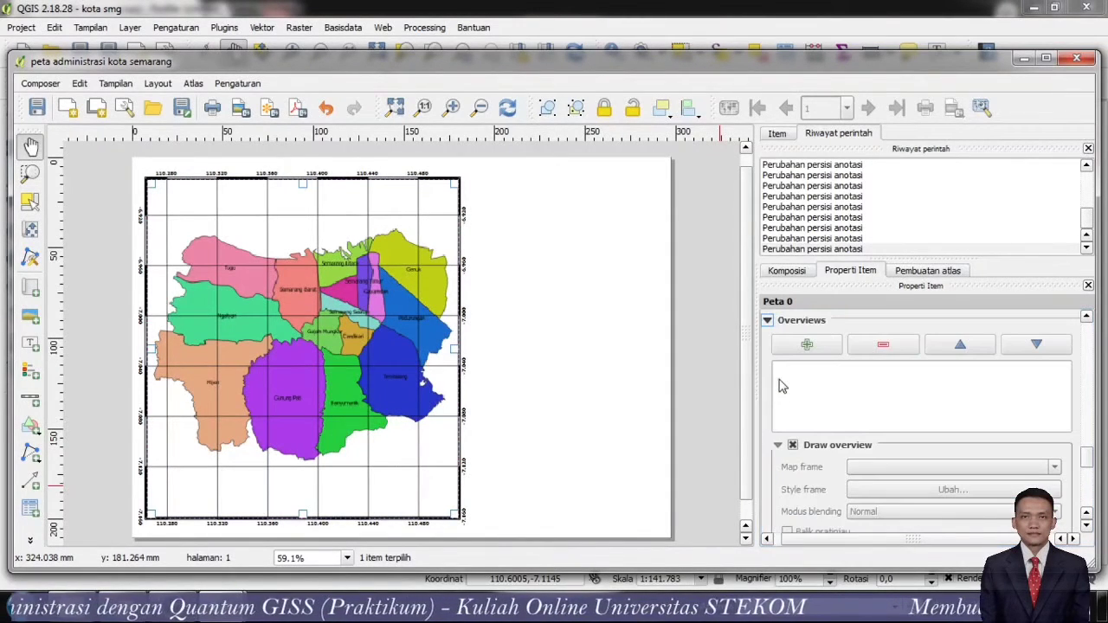
click(768, 321)
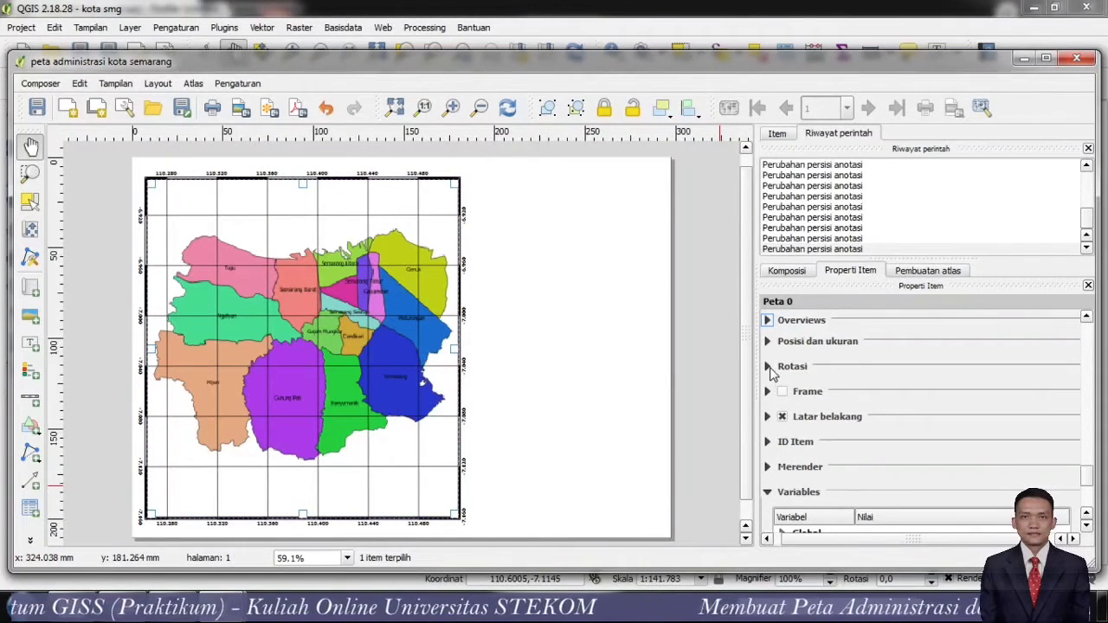
click(768, 367)
click(768, 366)
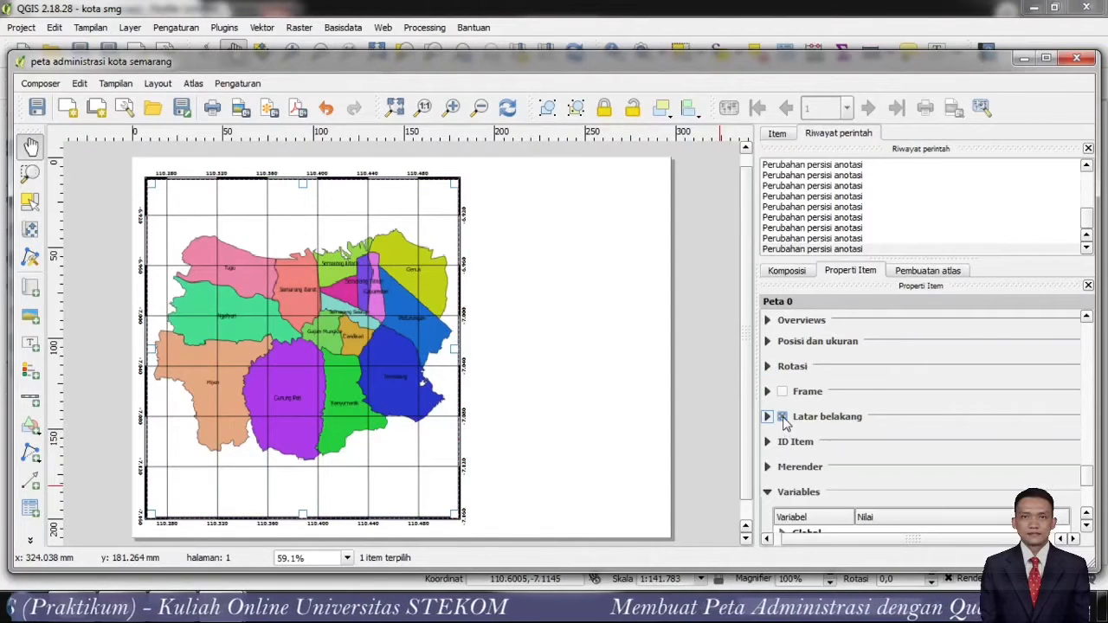
- Keep the map item's background (Latar belakang) enabled and set its colour to the light green standard colour
click(783, 418)
click(783, 417)
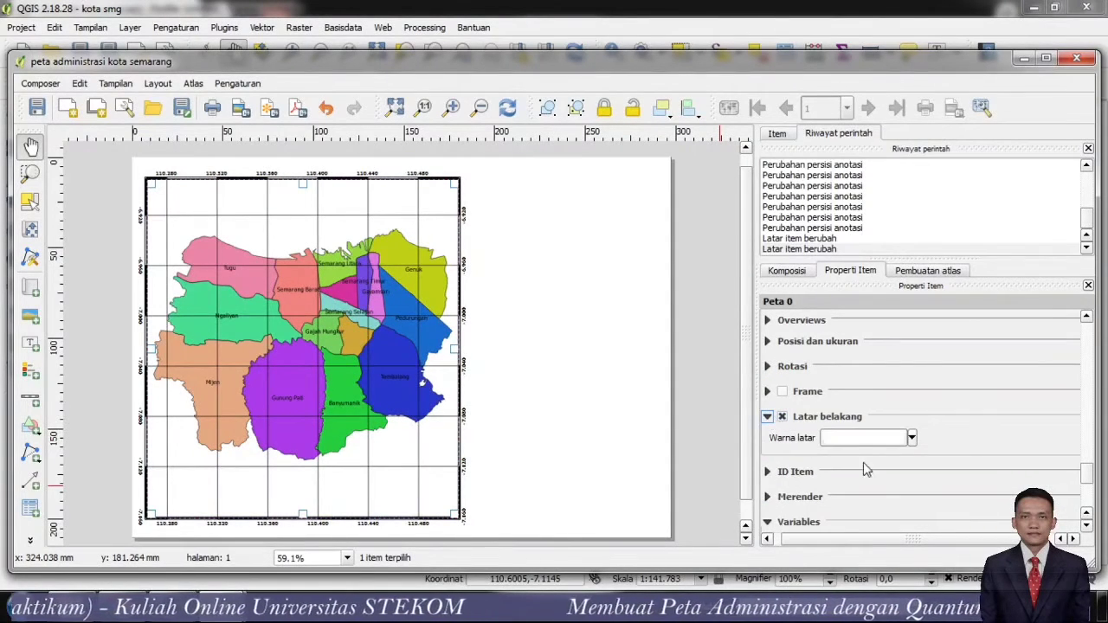
click(912, 439)
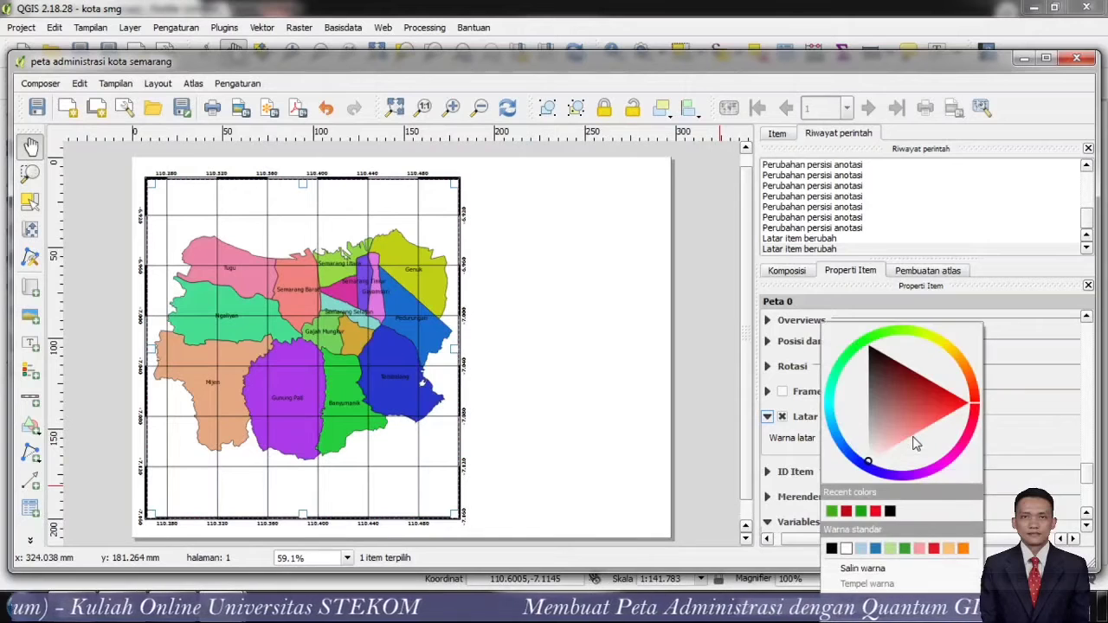
click(892, 549)
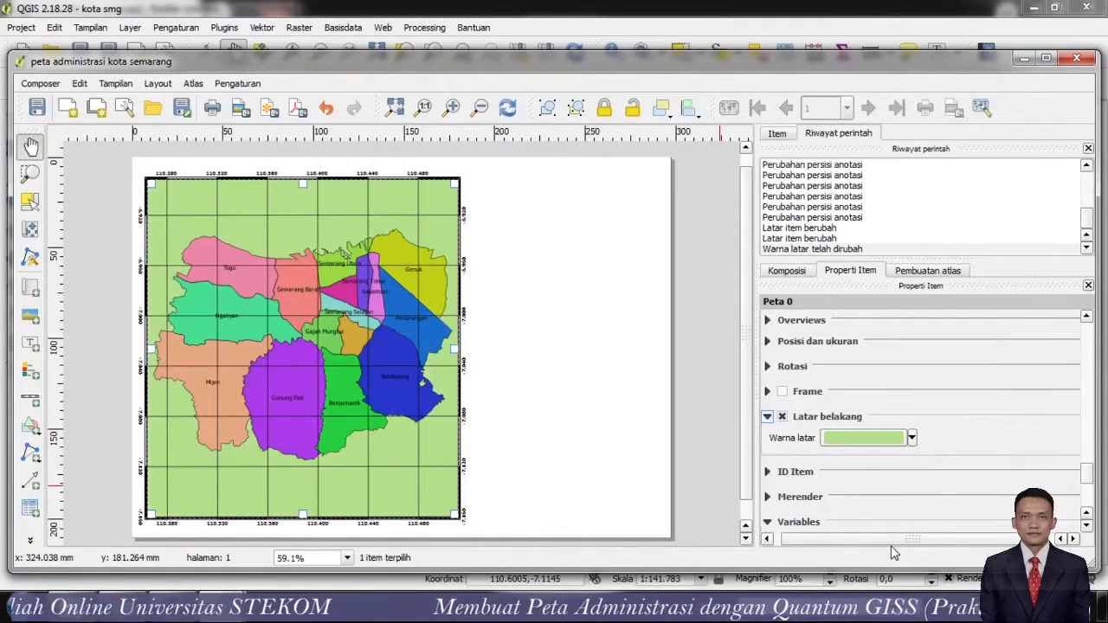
- Change the map item's background colour to the light blue standard colour
click(912, 438)
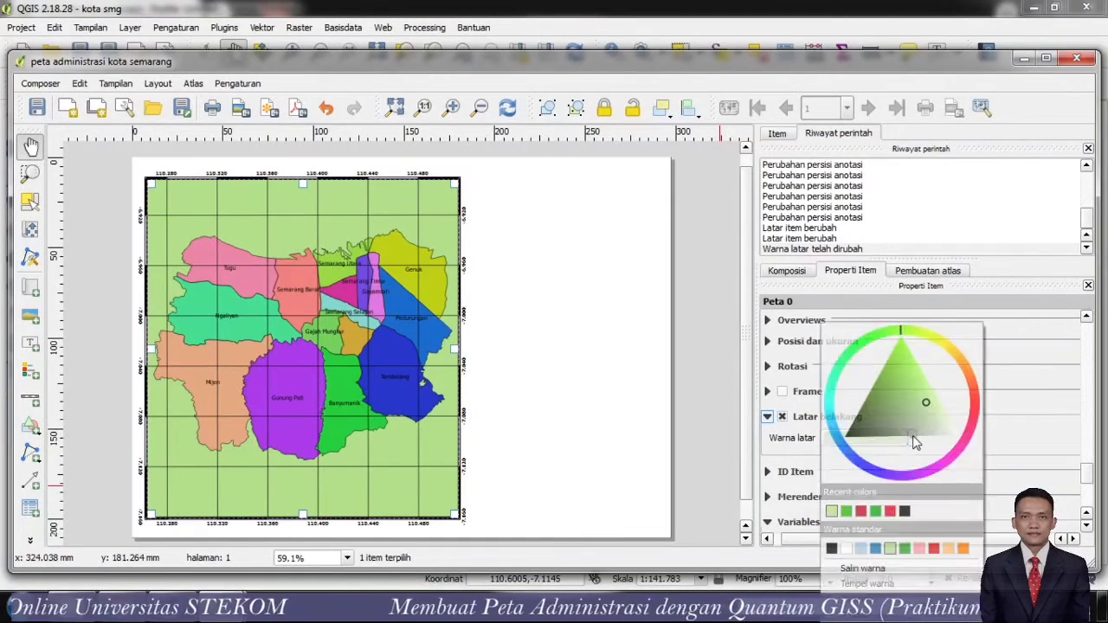
click(864, 548)
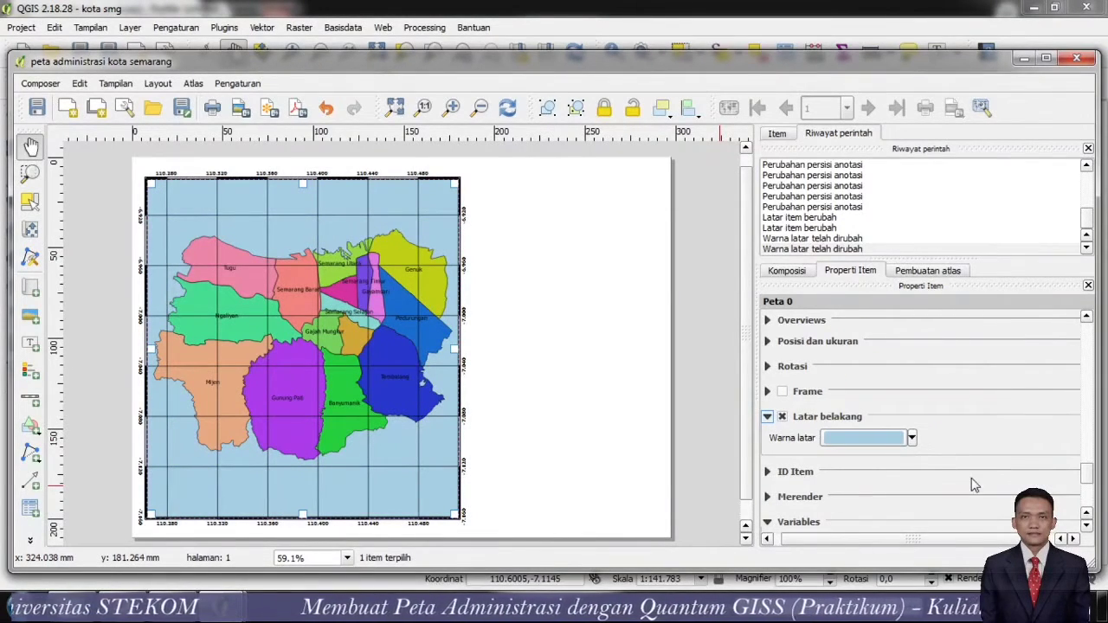
- Examine the ID Item, Merender and Variables settings of the map item, leaving those sections collapsed
scroll(809, 511, down, 1)
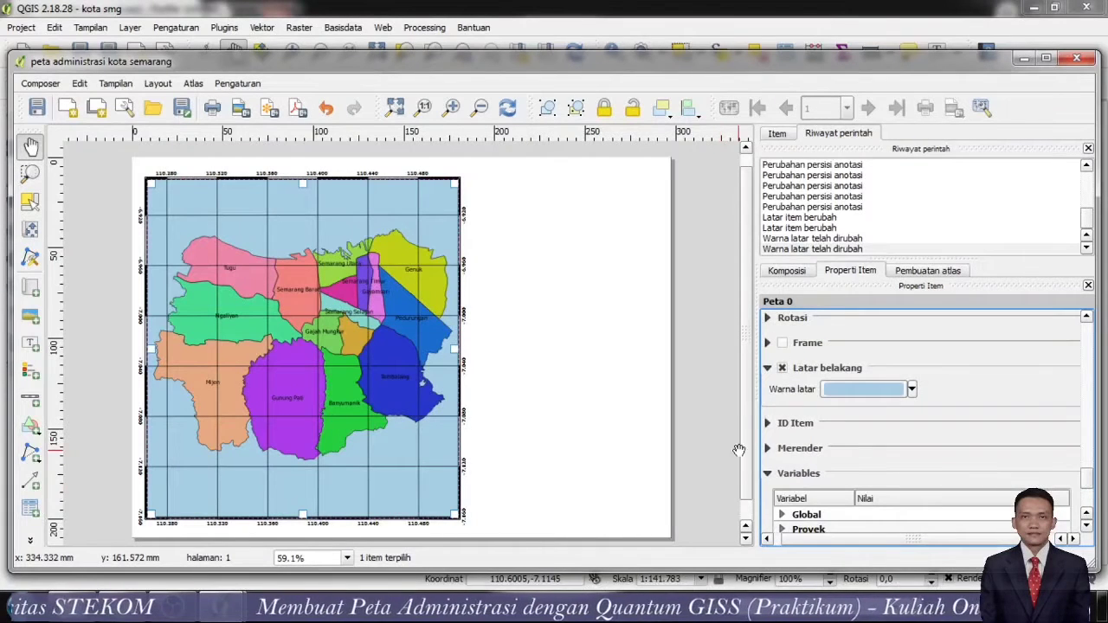
click(779, 474)
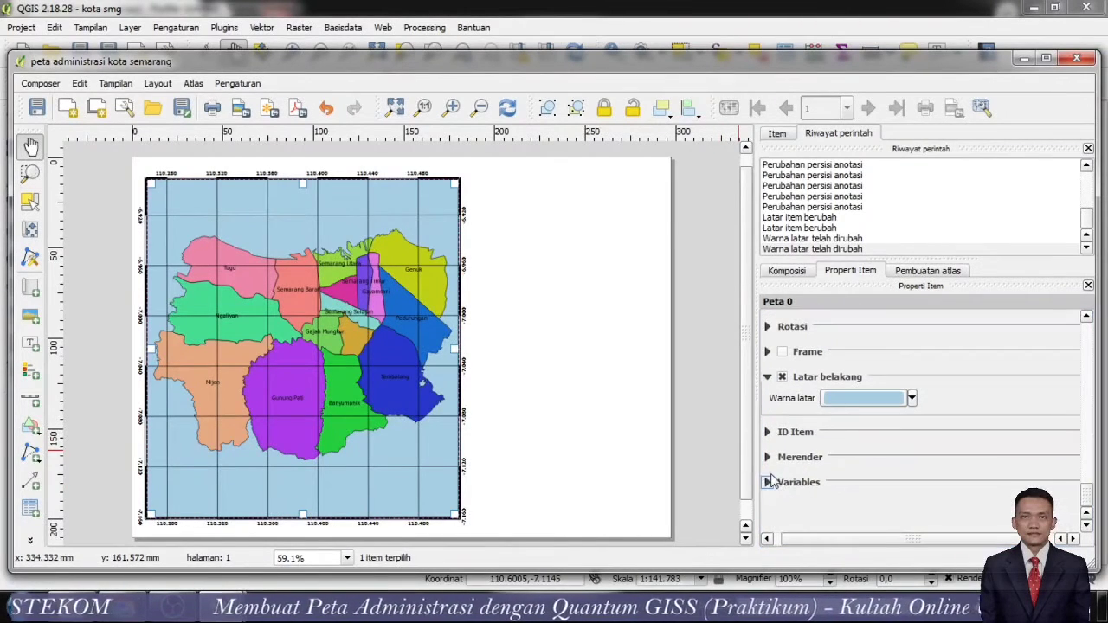
click(767, 434)
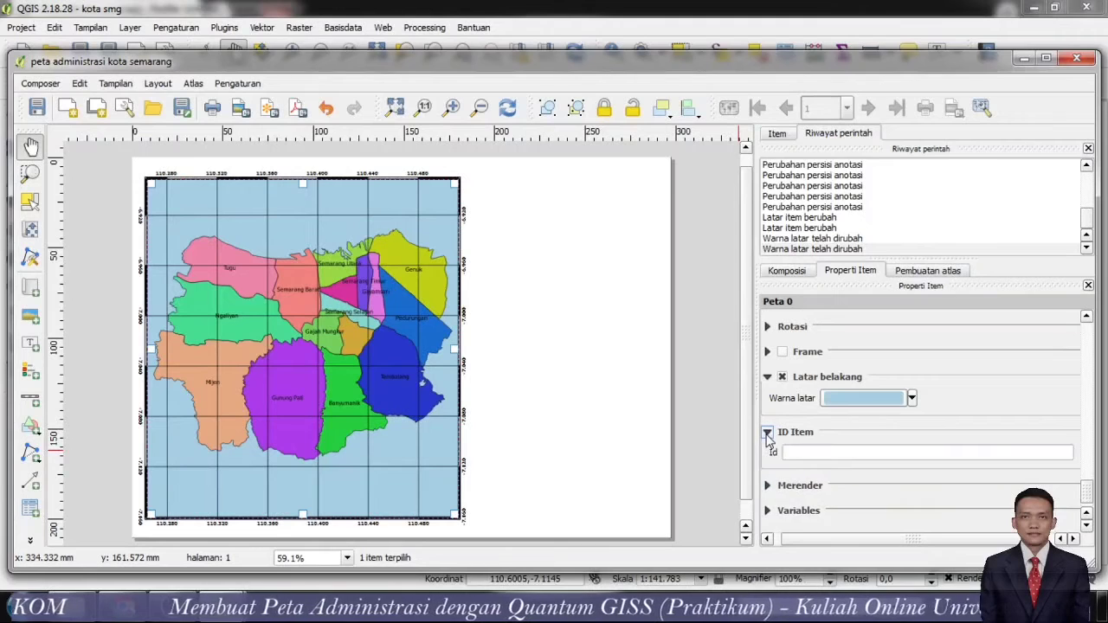
click(766, 433)
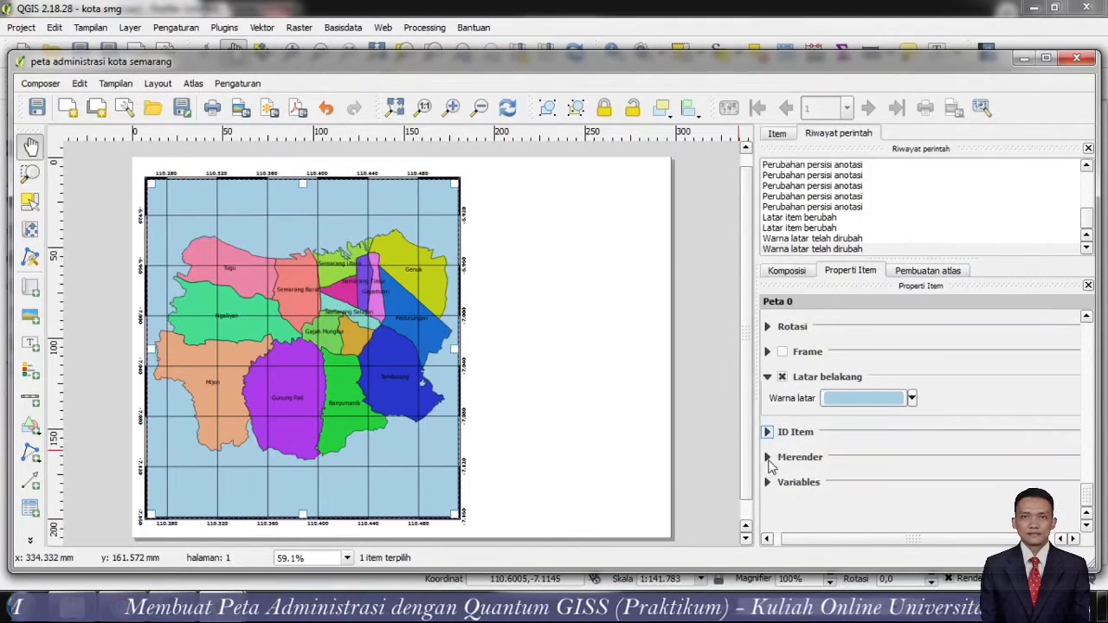
click(767, 457)
click(767, 457)
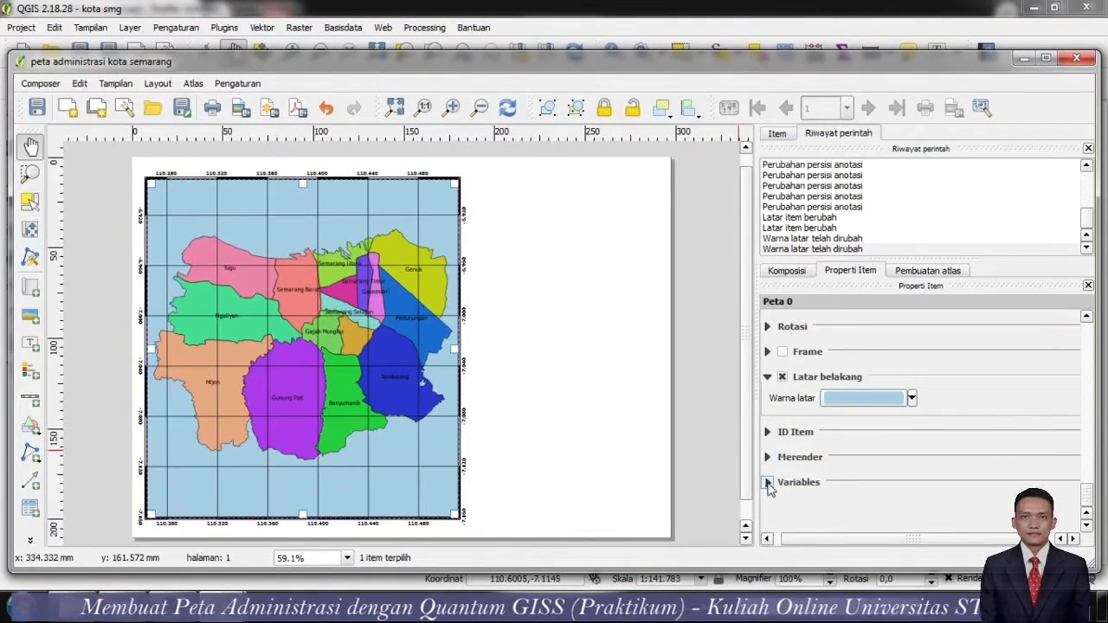
click(767, 485)
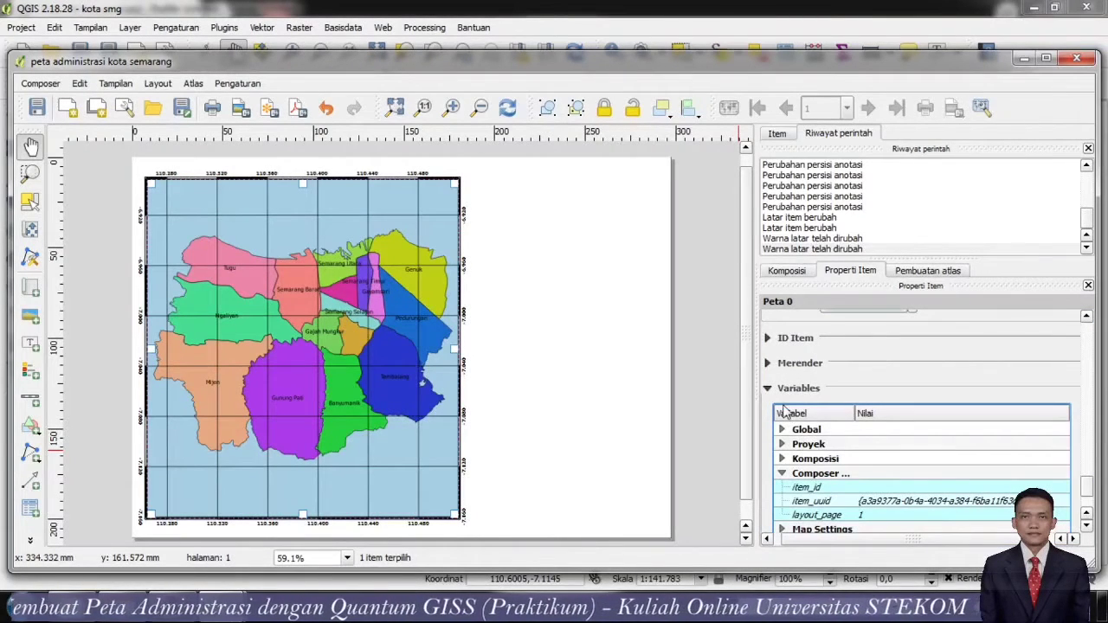
click(769, 390)
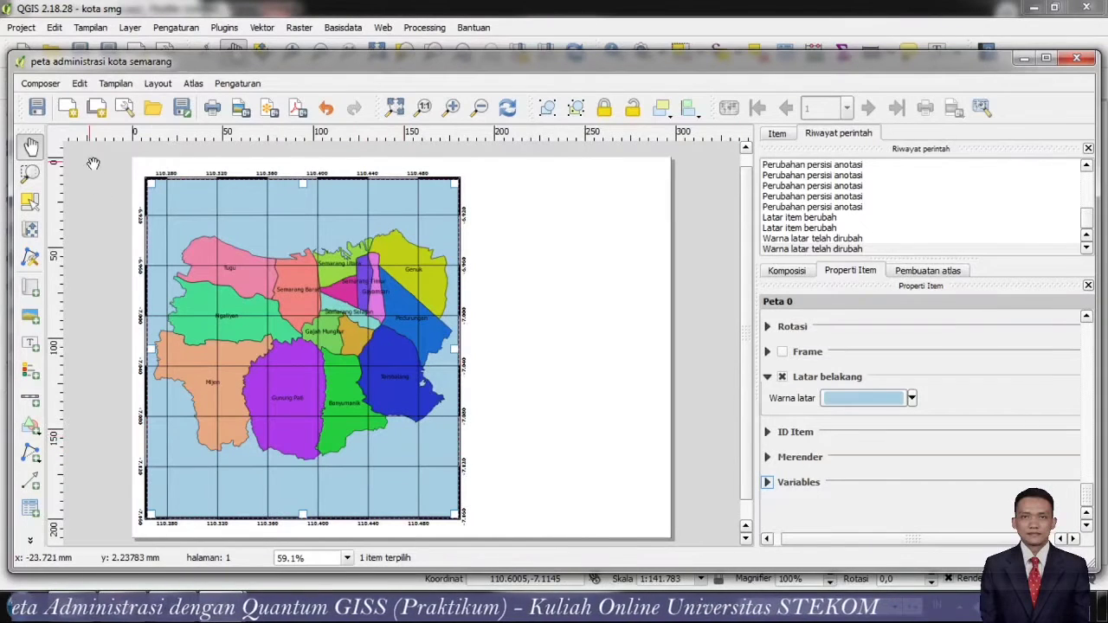
- Save the project and add a roughly square picture item in the blank page area beside the map's upper-right corner
click(37, 108)
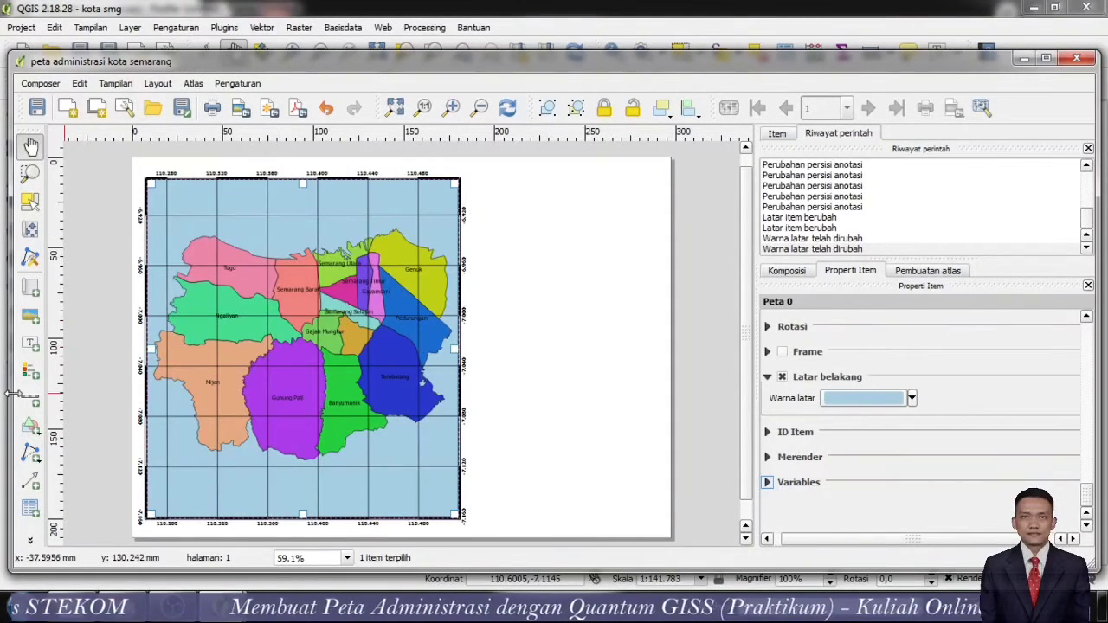
click(31, 319)
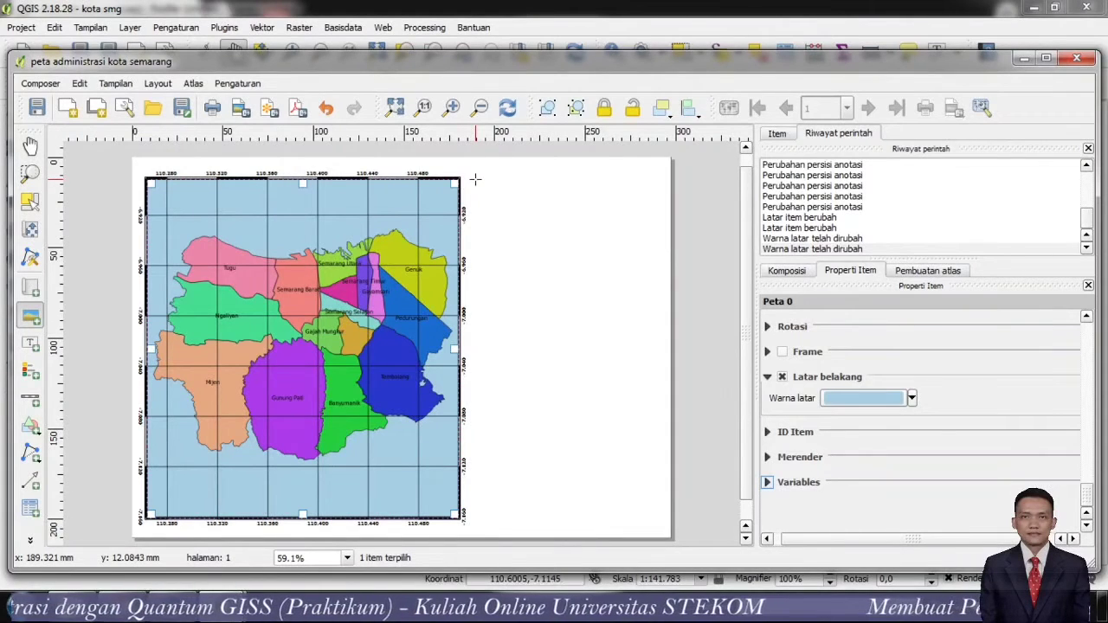
drag(475, 179, 541, 249)
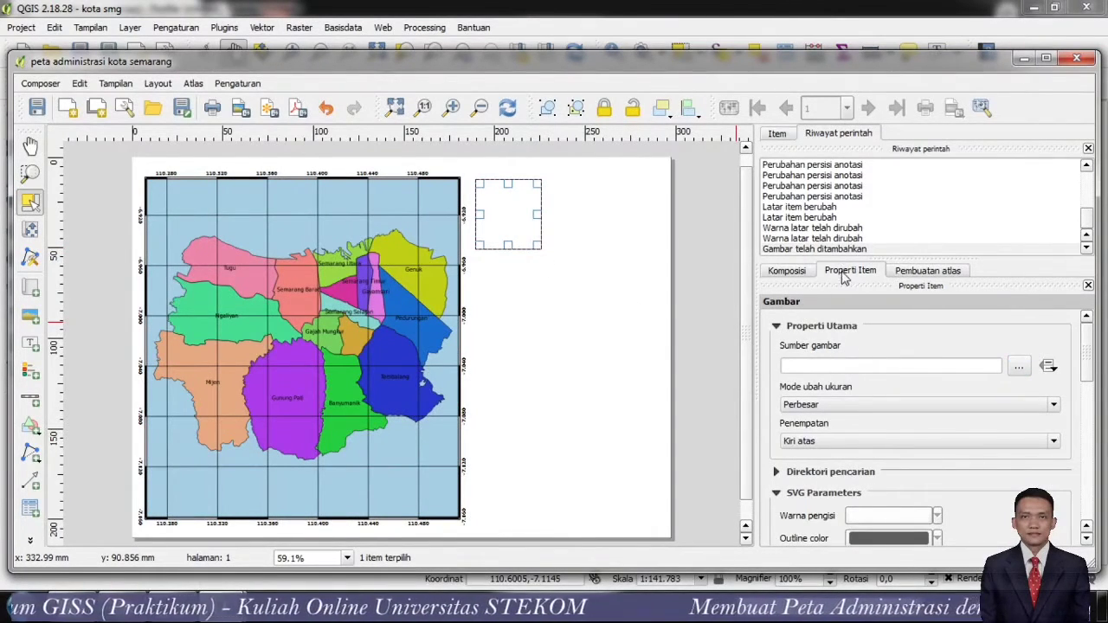
- Load the smg PNG image from the "11. Membuat Peta Administrasi" folder, inside "Sistem Informasi Geografis (2018)", into the new picture item
click(1020, 368)
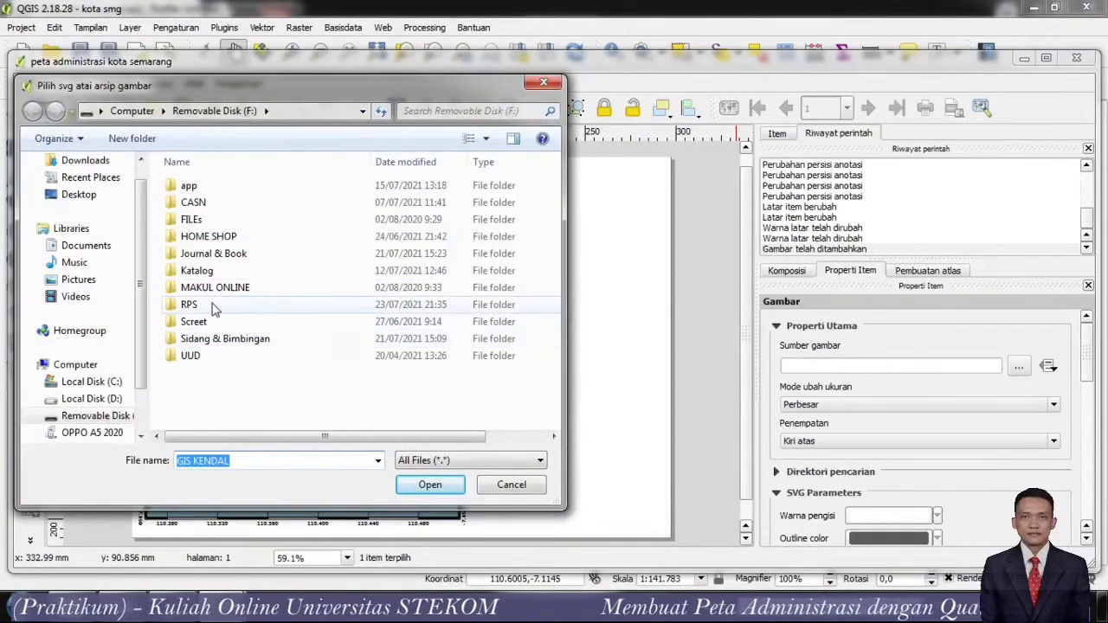
double_click(214, 291)
scroll(277, 389, down, 2)
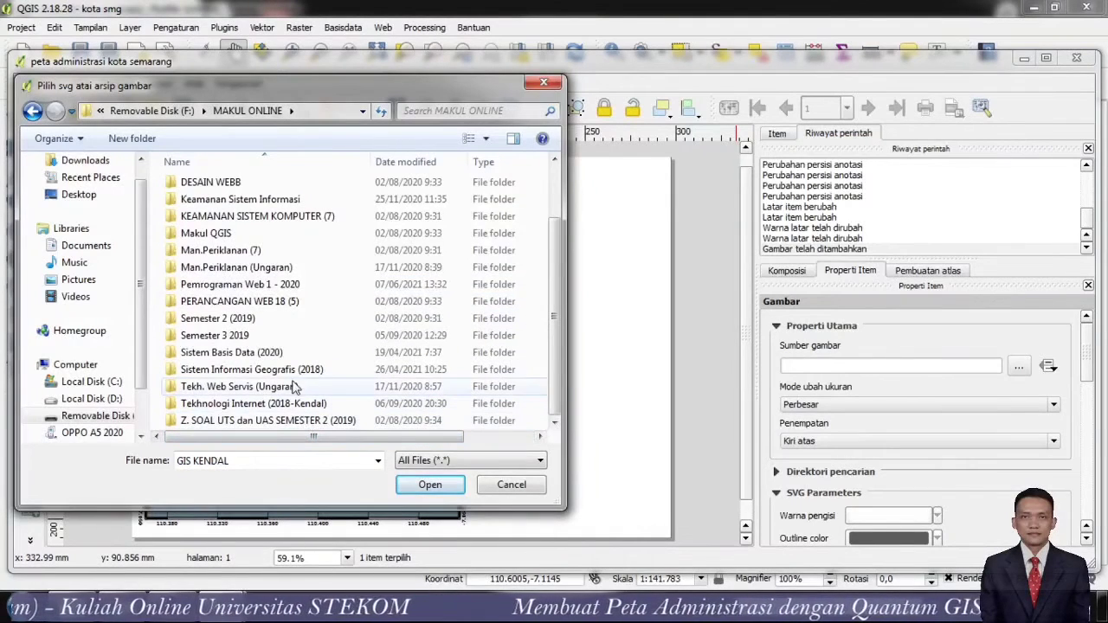
double_click(294, 373)
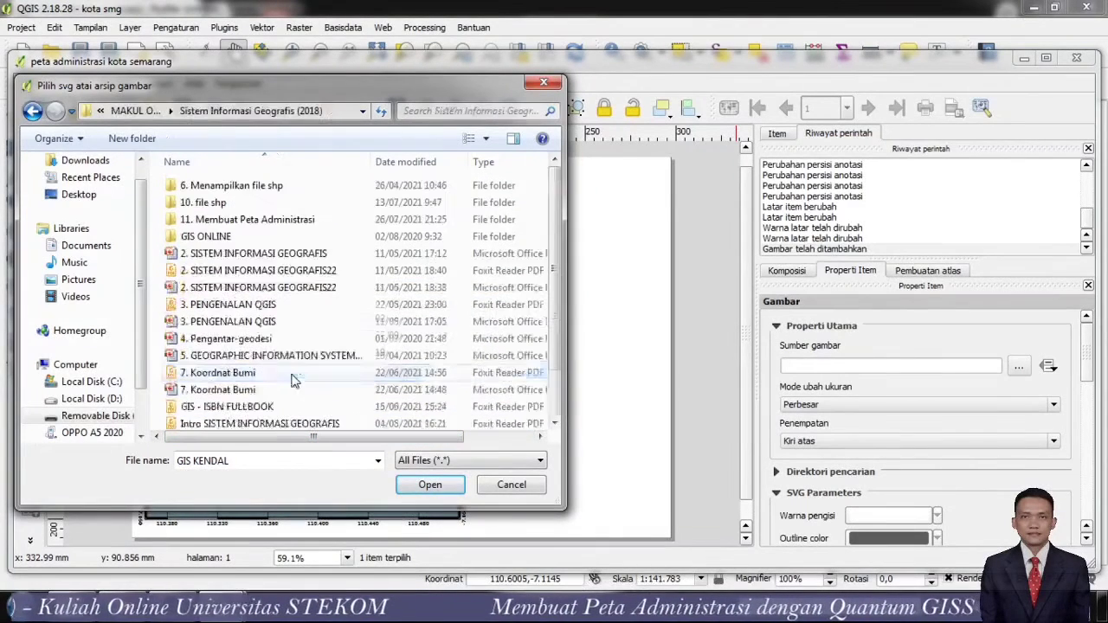
double_click(221, 221)
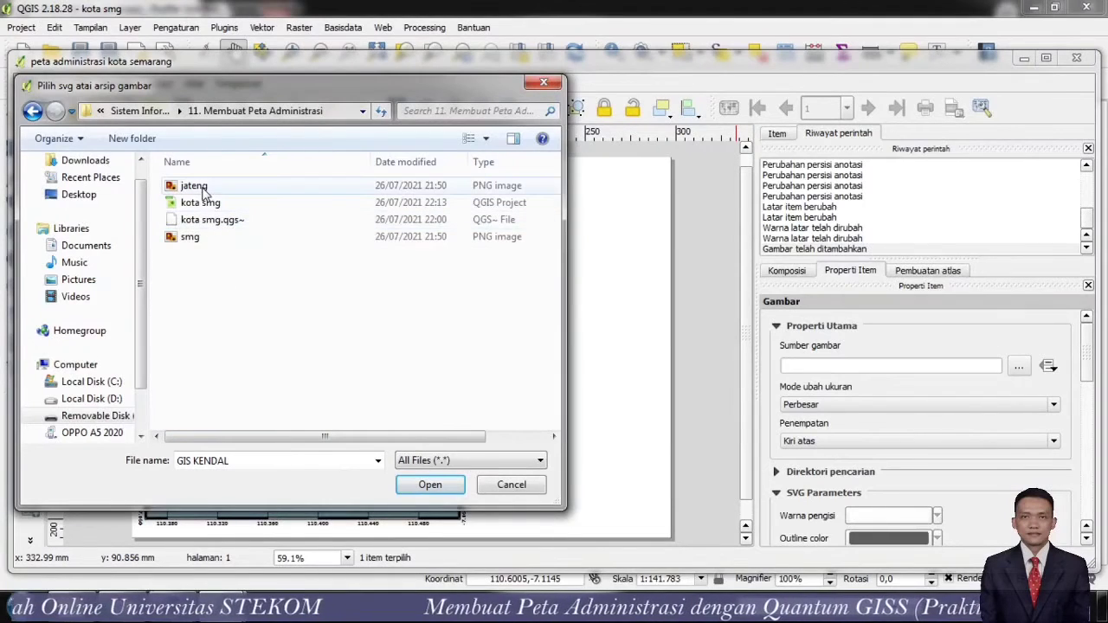
click(192, 237)
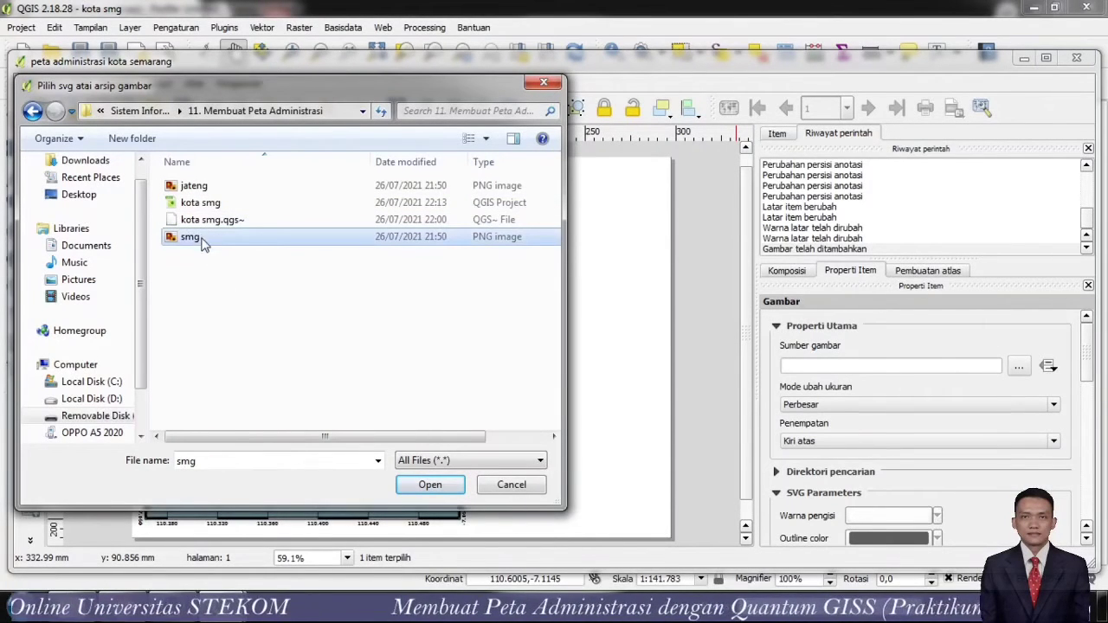
click(428, 490)
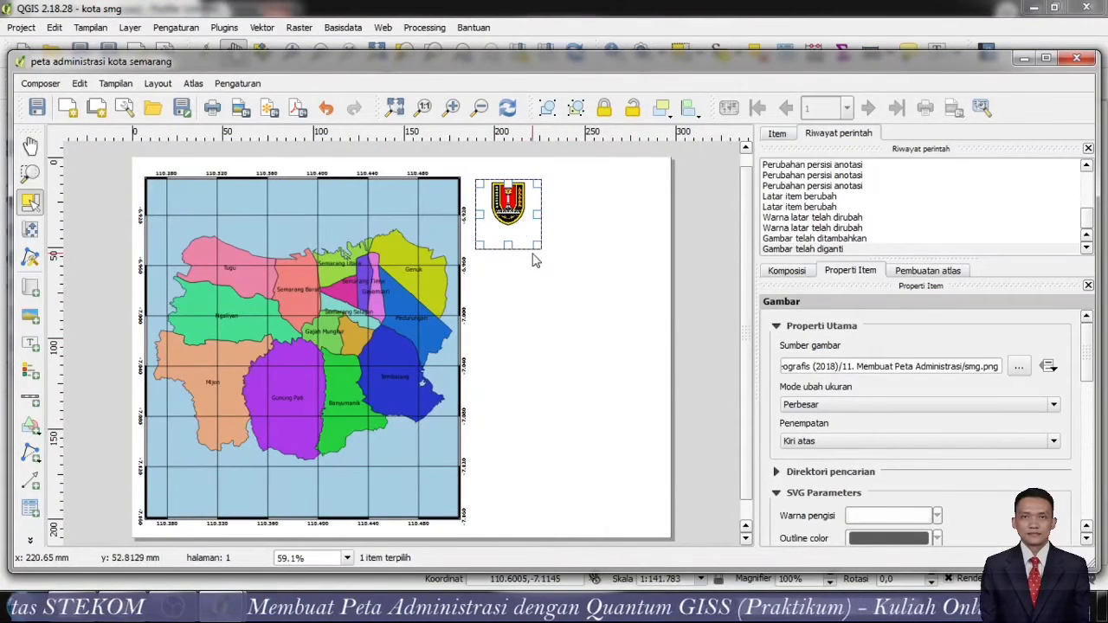
- Try the "Ukur ulang bingkai ke ukuran gambar" resize mode on the logo and try enlarging its frame
click(1054, 405)
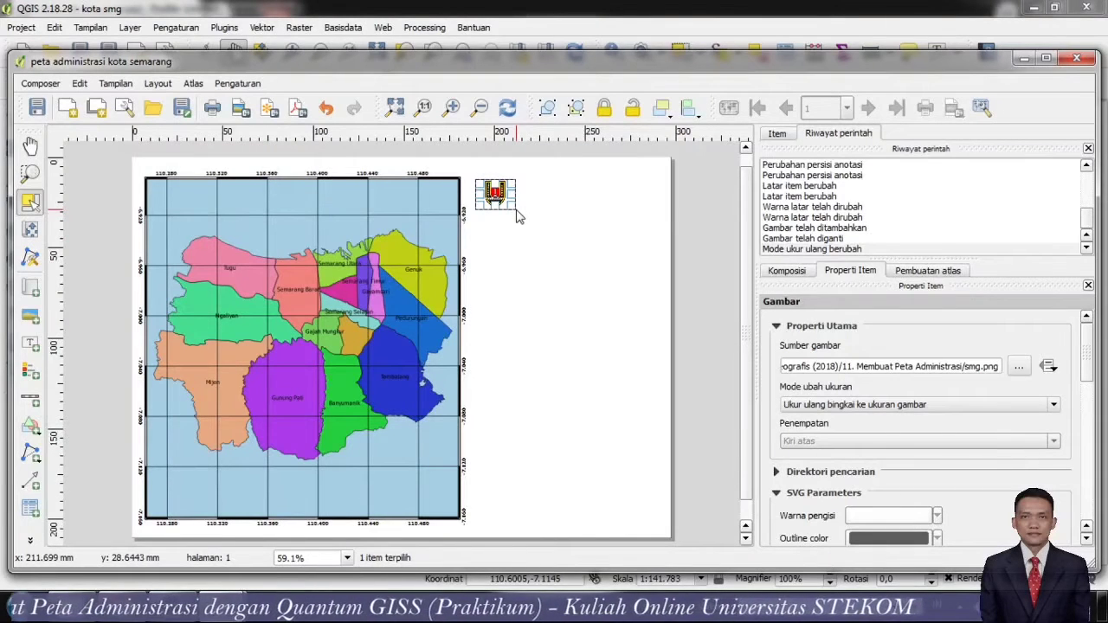
drag(516, 211, 524, 240)
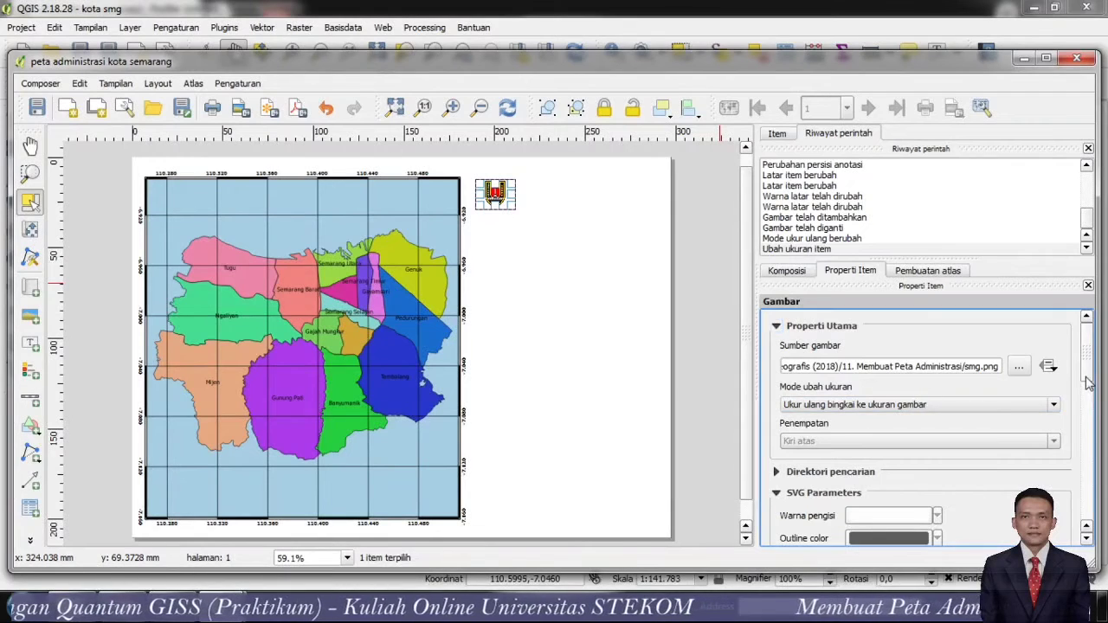
scroll(1089, 388, down, 1)
scroll(1089, 388, up, 1)
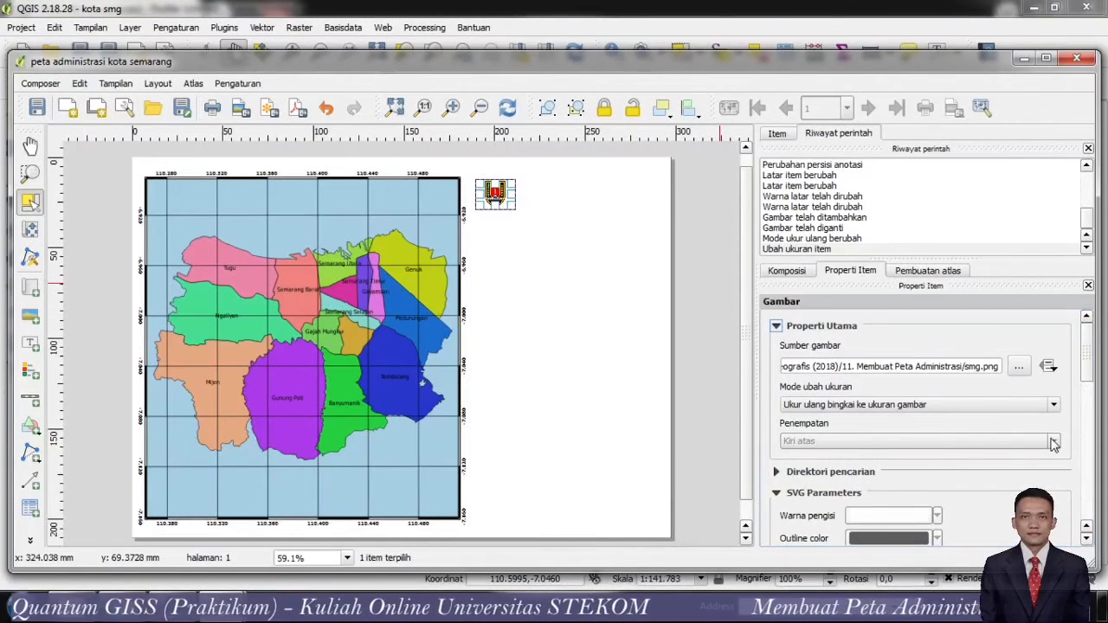
- Set the logo's resize mode to Perbesar with placement (Penempatan) Tengah, and enlarge its frame
click(943, 407)
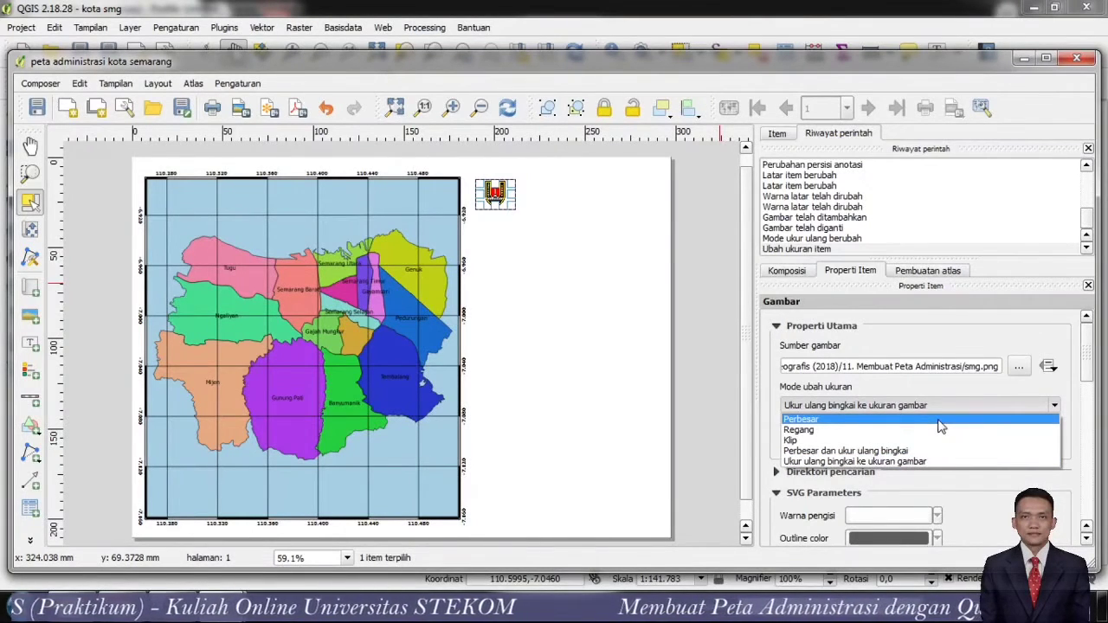
click(941, 421)
click(1009, 443)
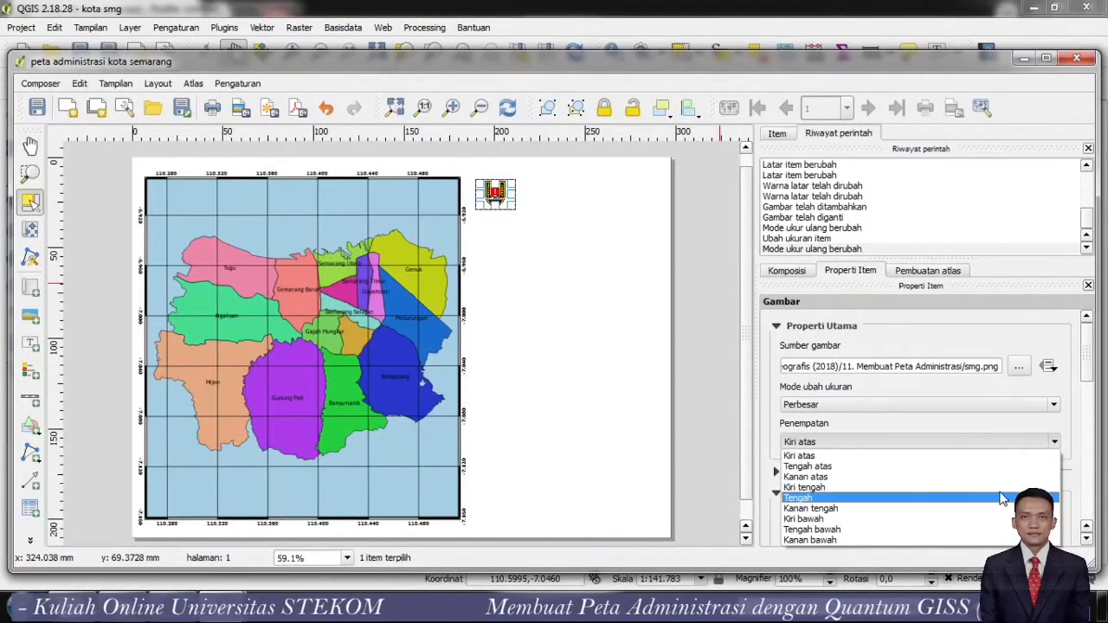
click(1001, 499)
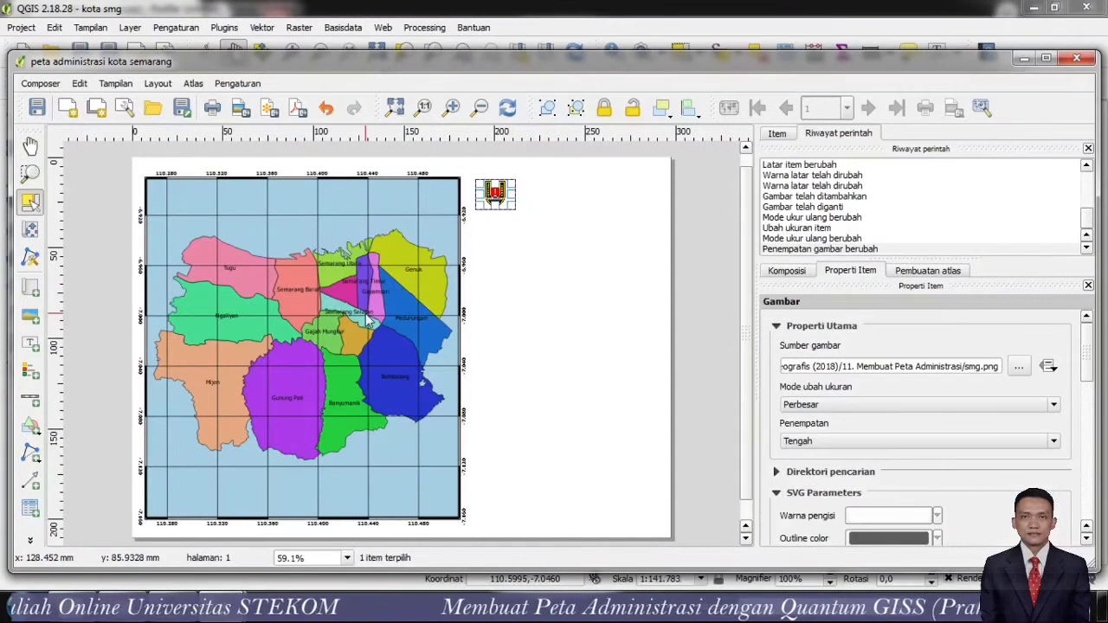
drag(515, 209, 525, 240)
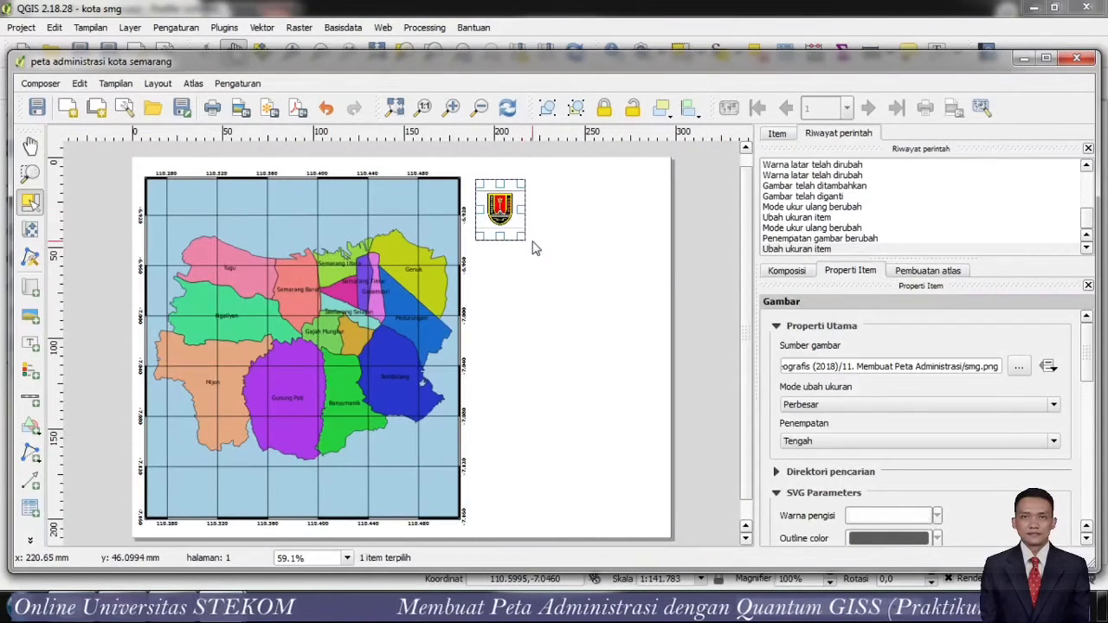
- Switch the logo back to "Ukur ulang bingkai ke ukuran gambar" and try stretching its frame wider and taller
click(948, 407)
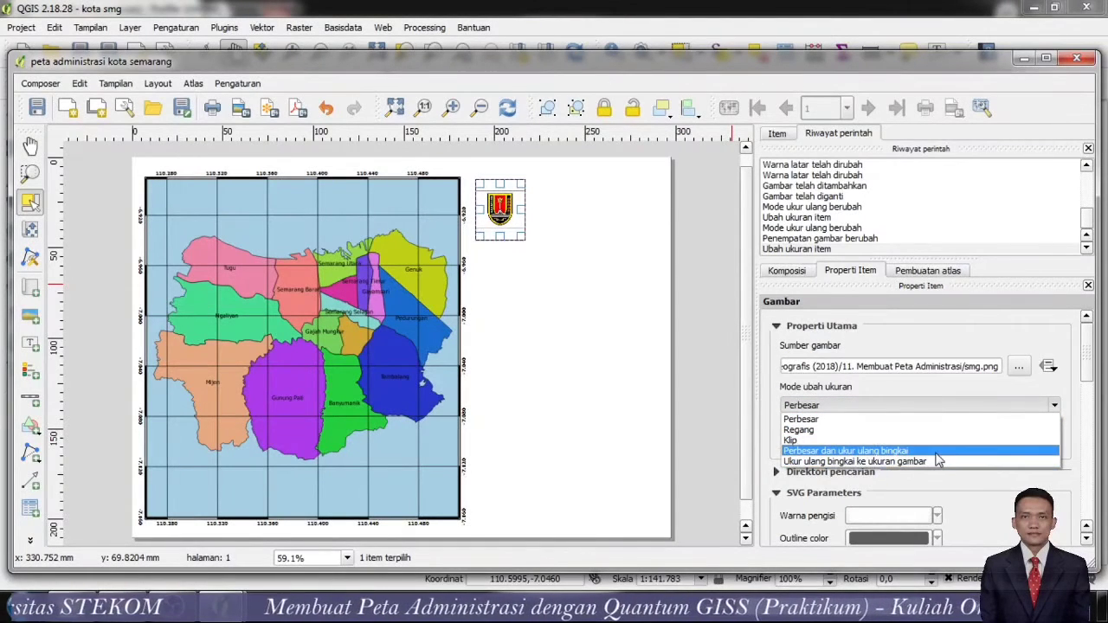
click(939, 461)
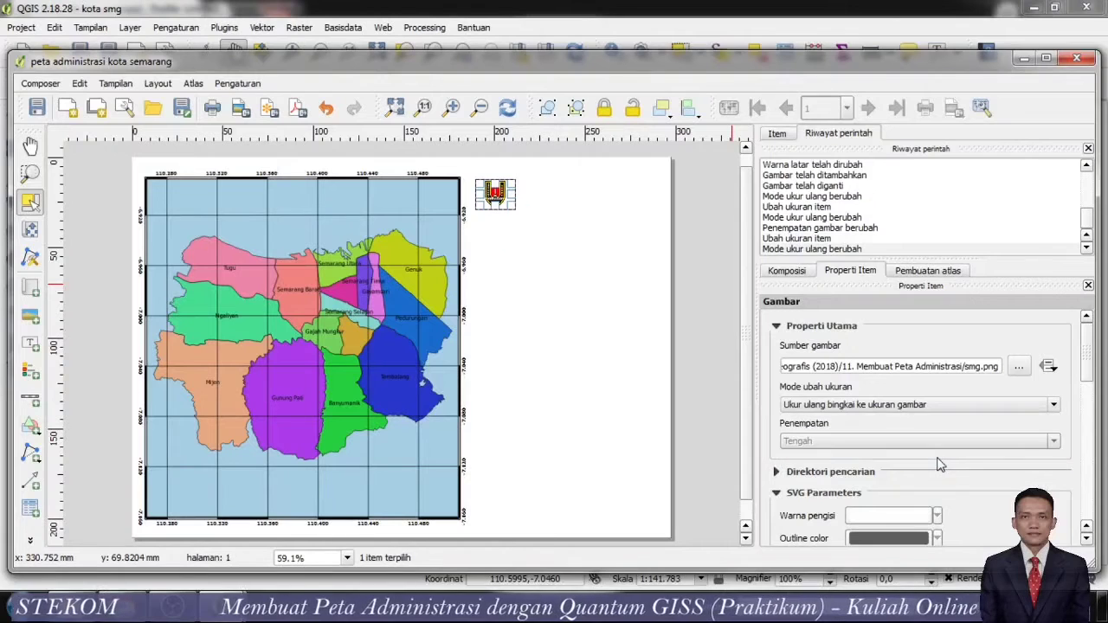
drag(515, 208, 528, 255)
drag(495, 208, 498, 251)
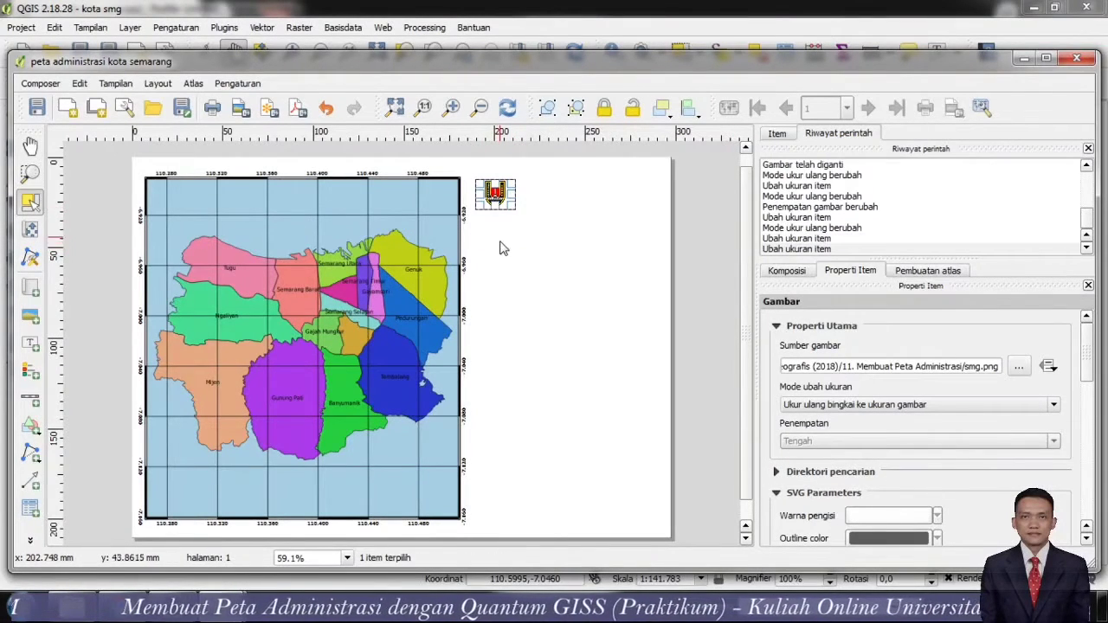
- Set the logo's resize mode to "Perbesar dan ukur ulang bingkai", enlarge its frame slightly and deselect it
click(920, 404)
click(920, 451)
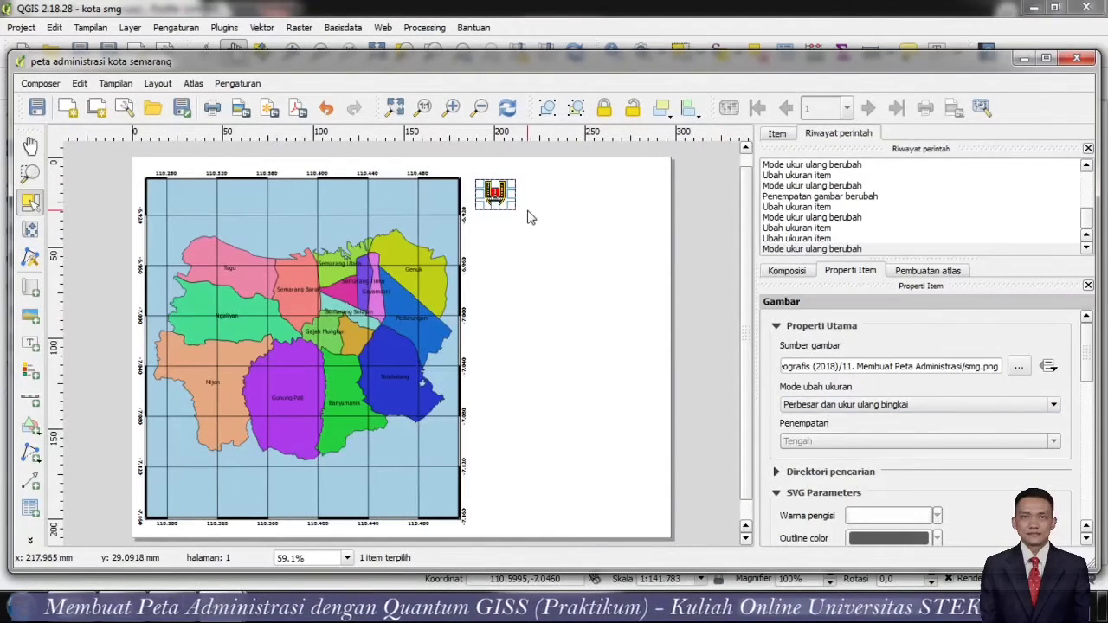
drag(510, 204, 524, 270)
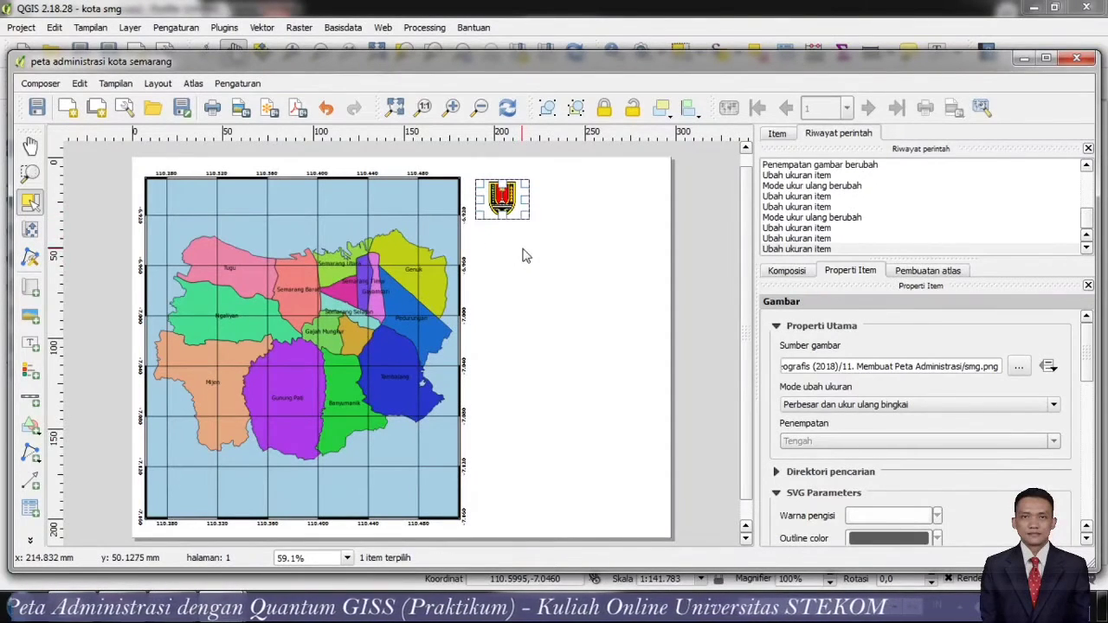
click(501, 203)
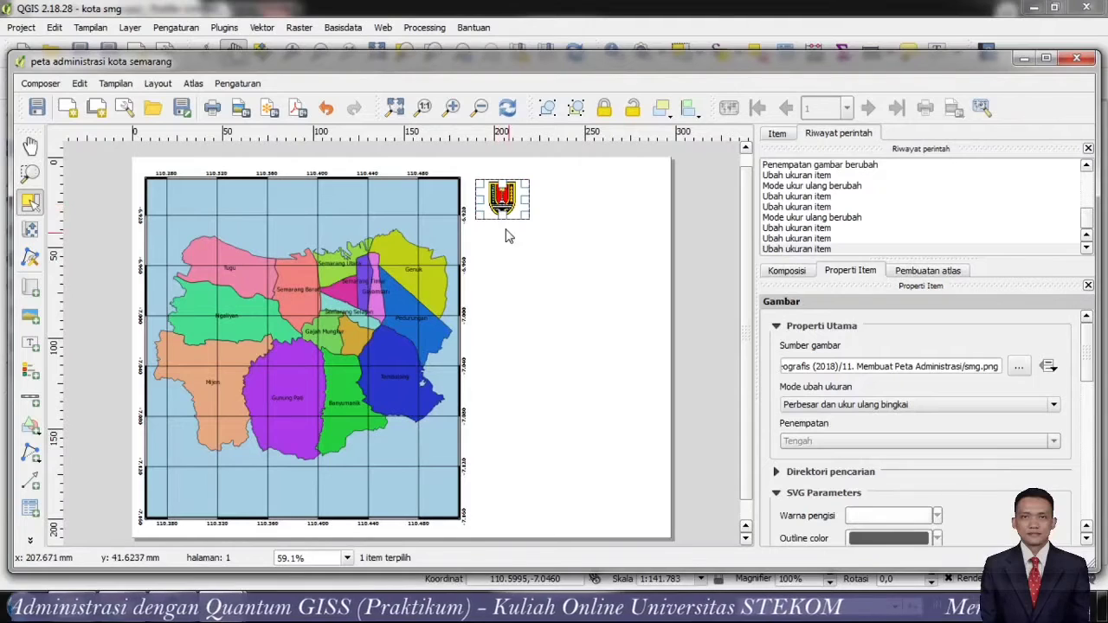
click(524, 250)
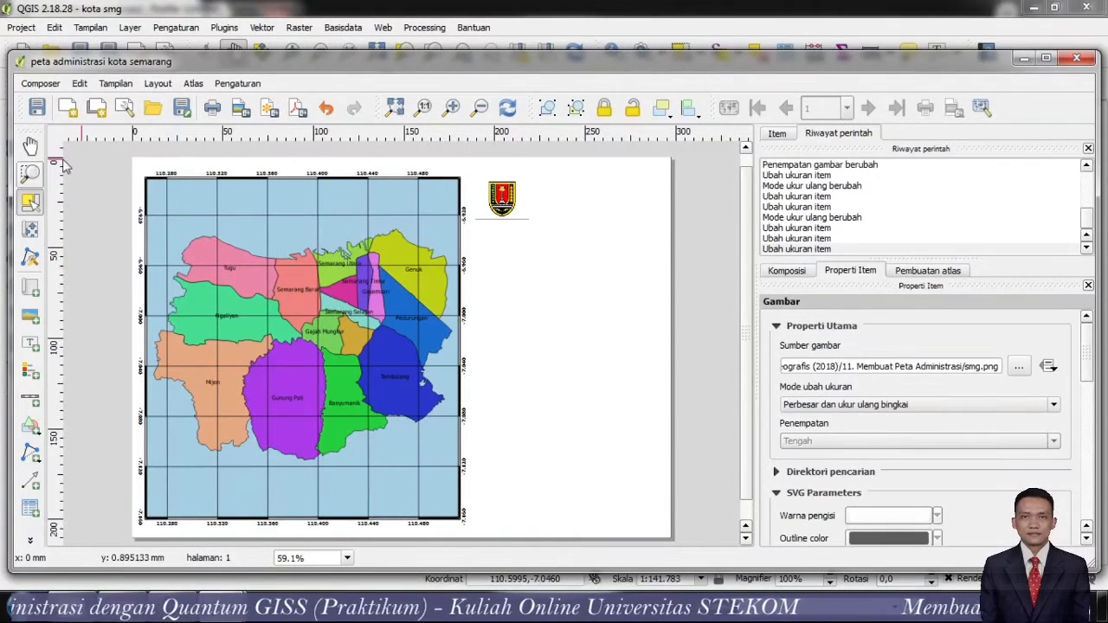
- Add a second image frame near the page's upper-right corner and load the jateng PNG logo into it
click(31, 318)
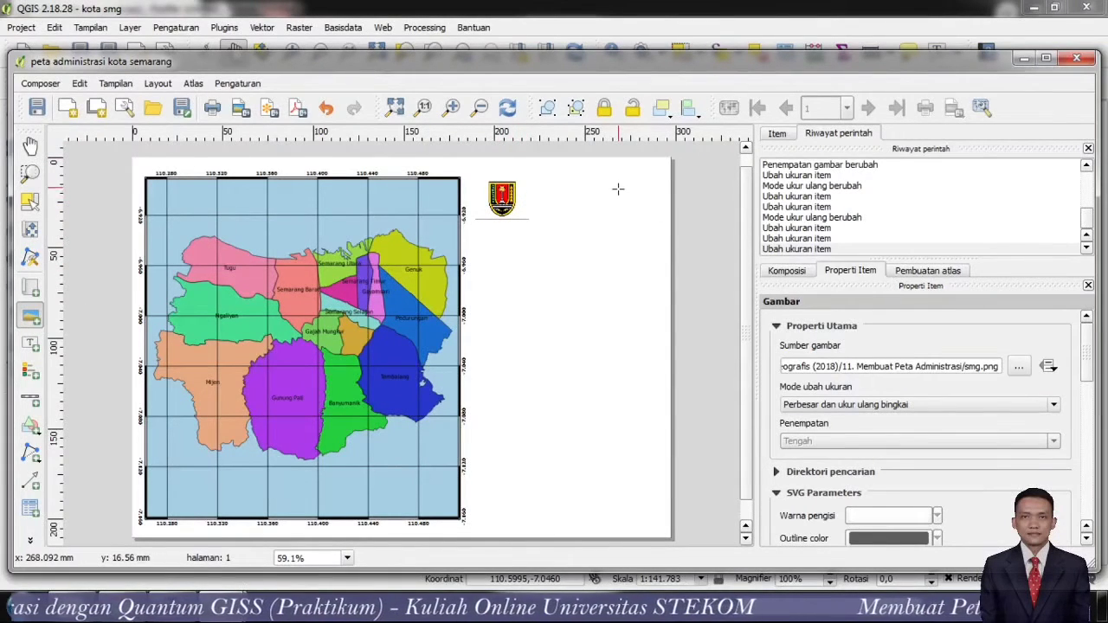
drag(620, 182, 661, 243)
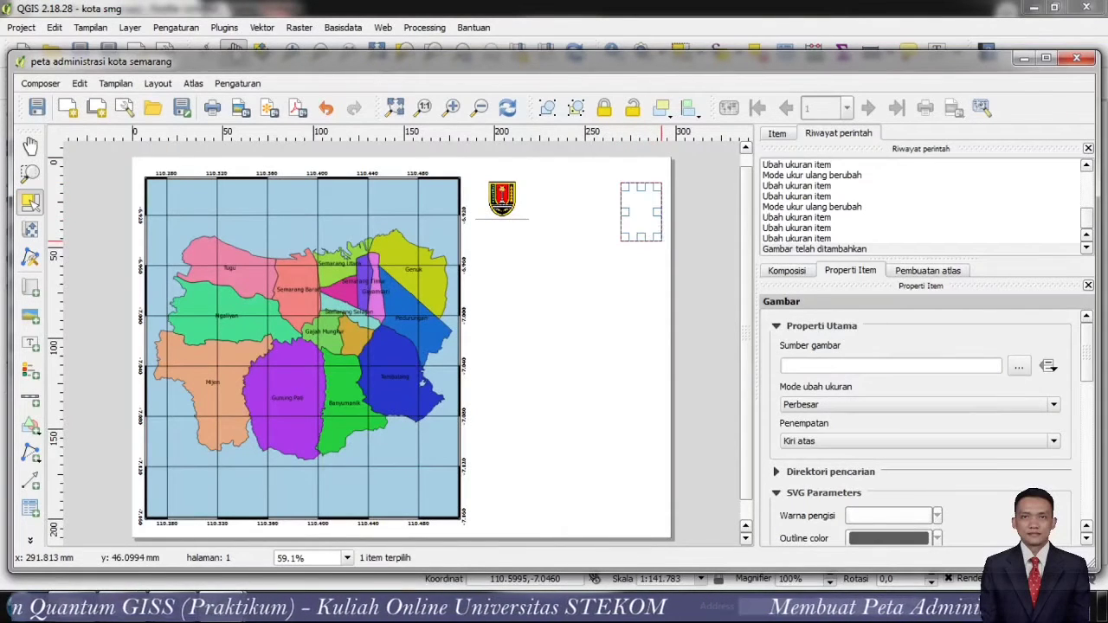
click(1018, 367)
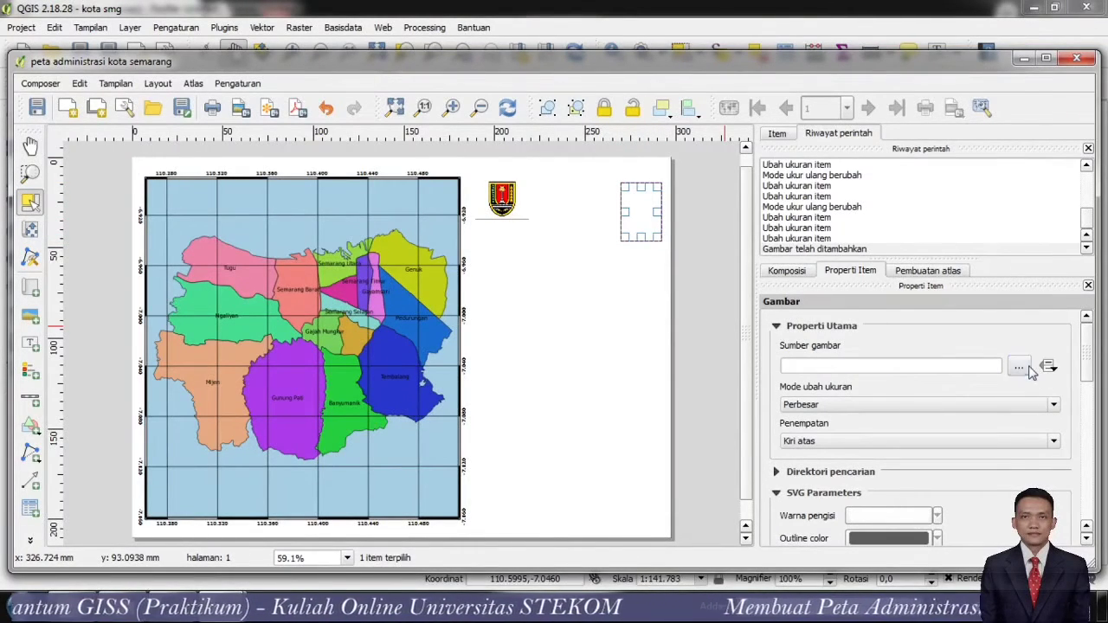
click(173, 188)
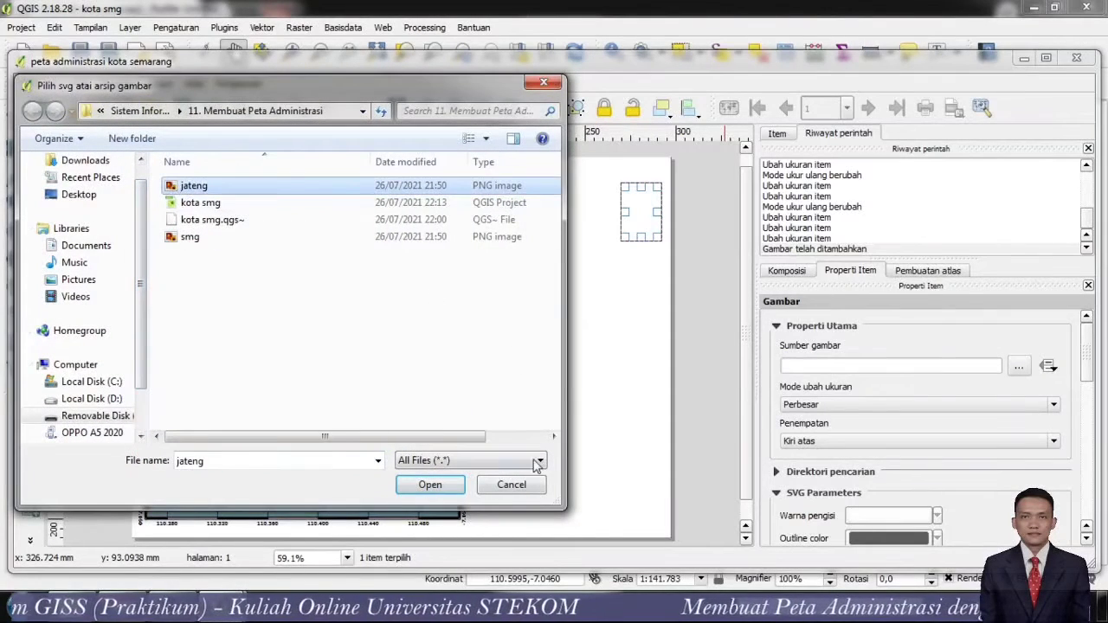
click(437, 485)
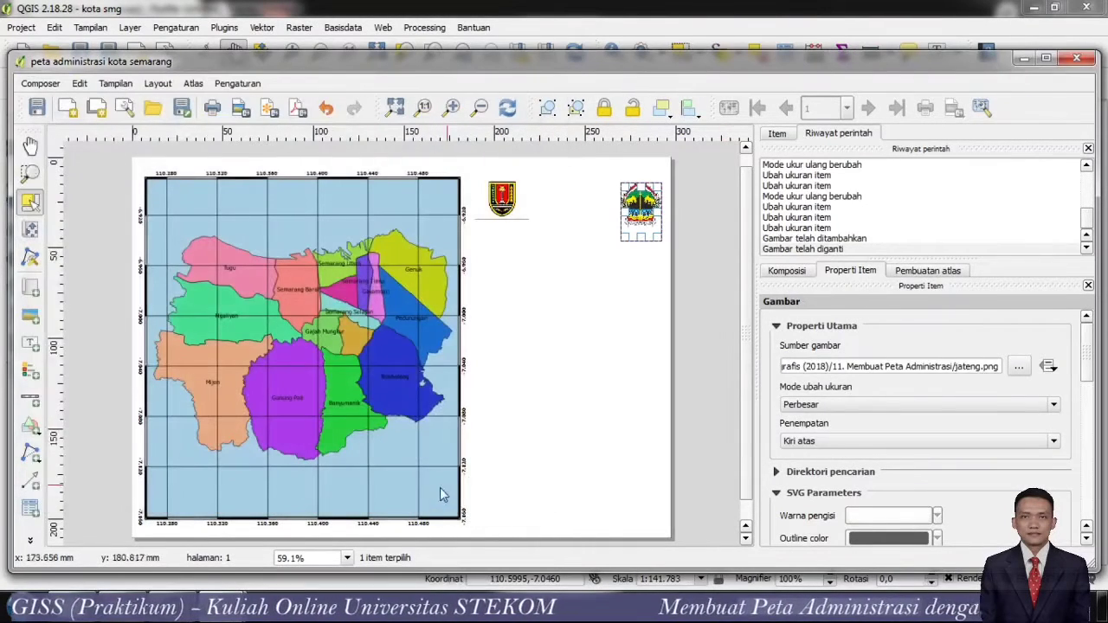
- Set the jateng logo's placement (Penempatan) to Tengah and shrink its frame to fit closely around the emblem
click(933, 444)
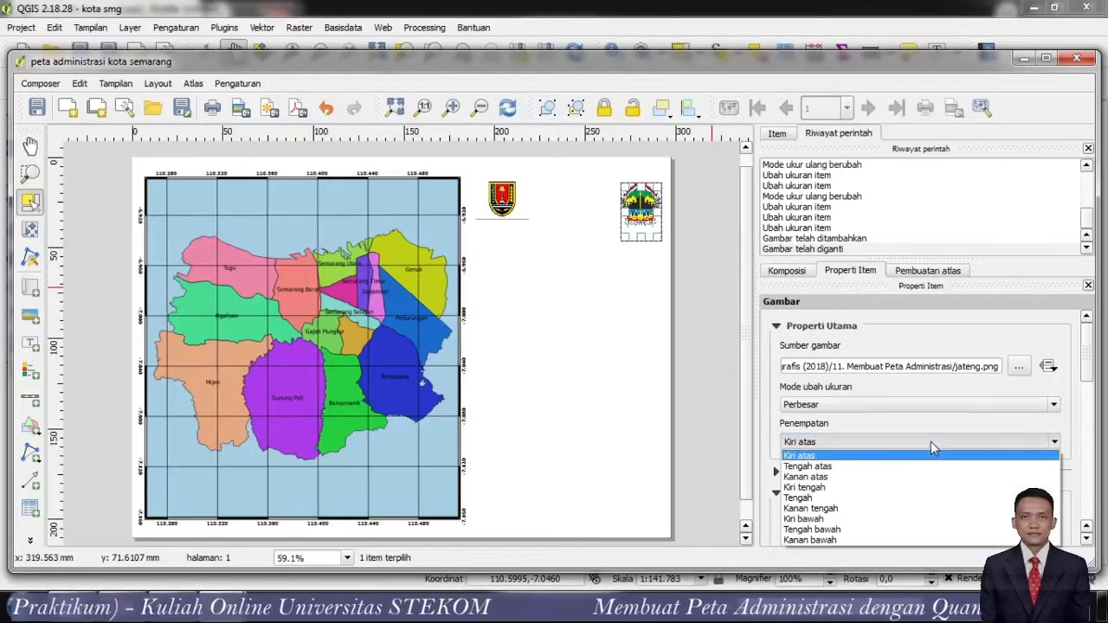
click(925, 499)
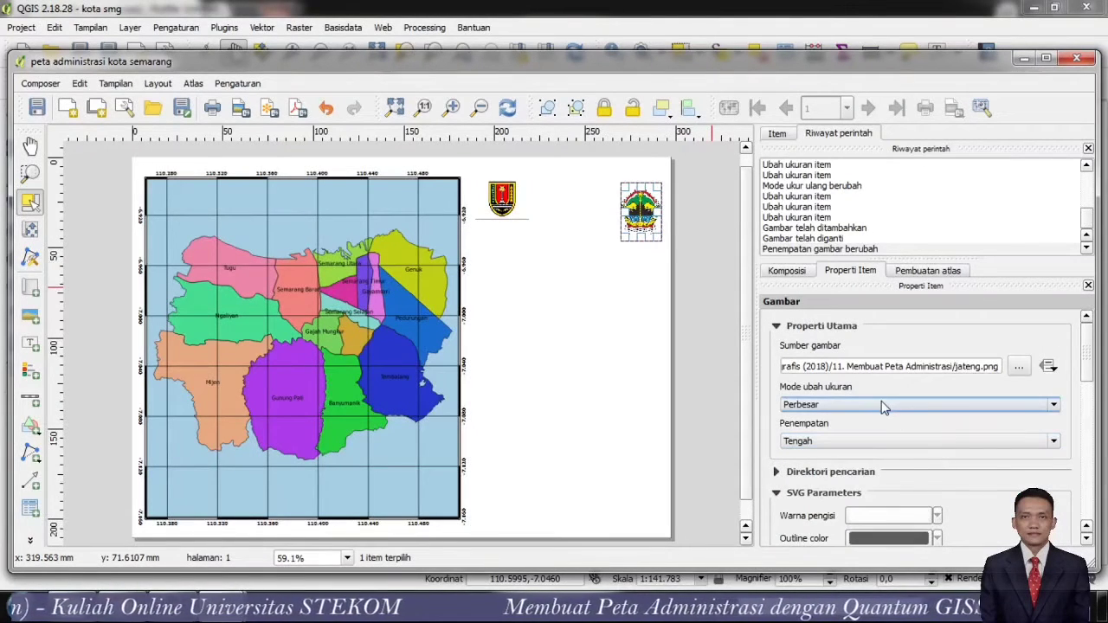
drag(662, 242, 657, 224)
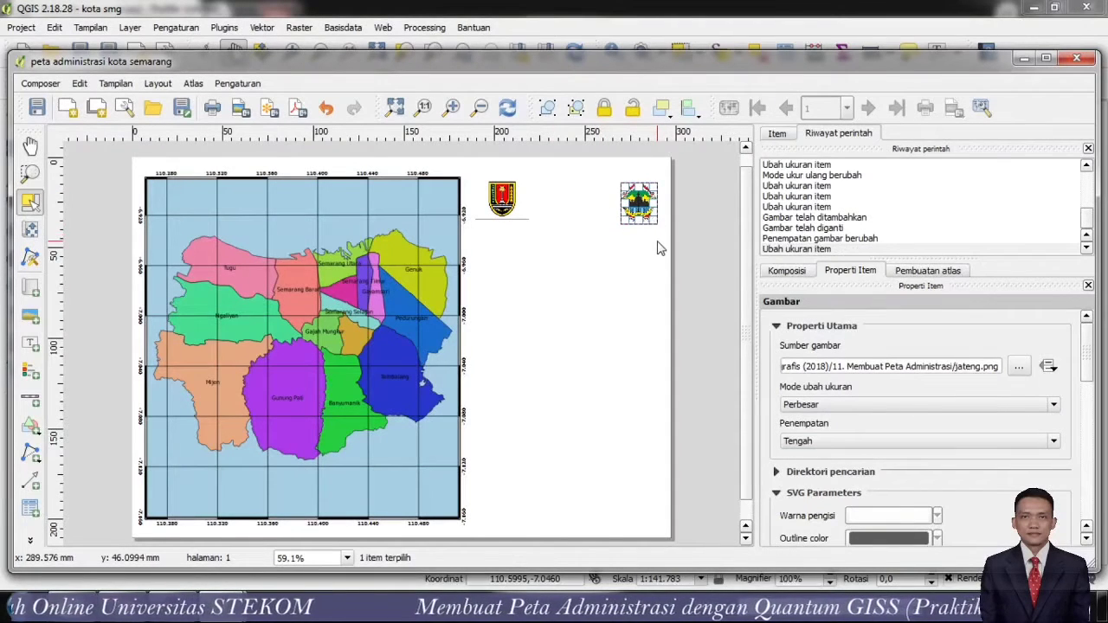
- Nudge the jateng logo slightly up and to the left to line it up with the Semarang logo
key(Up)
key(Up)
key(Up)
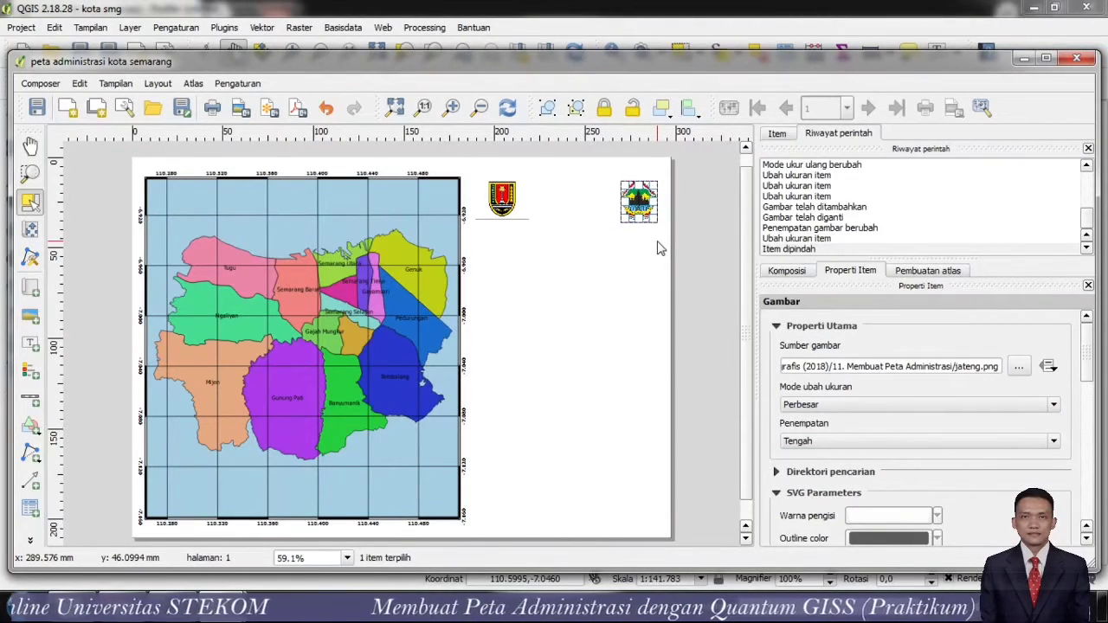
key(Down)
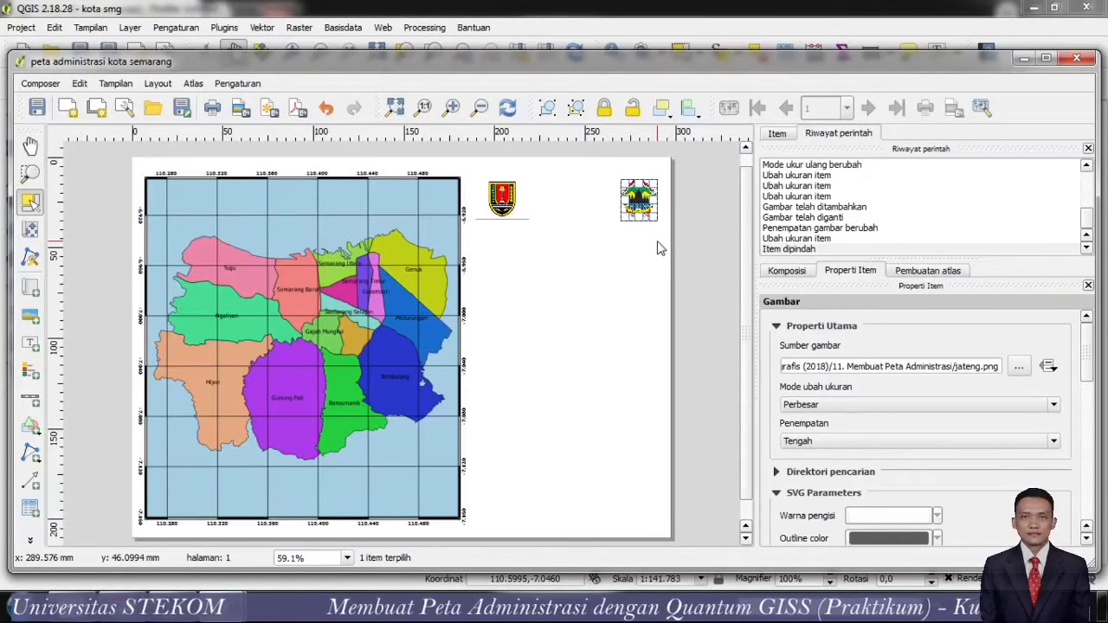
key(Left)
key(Left)
key(Left)
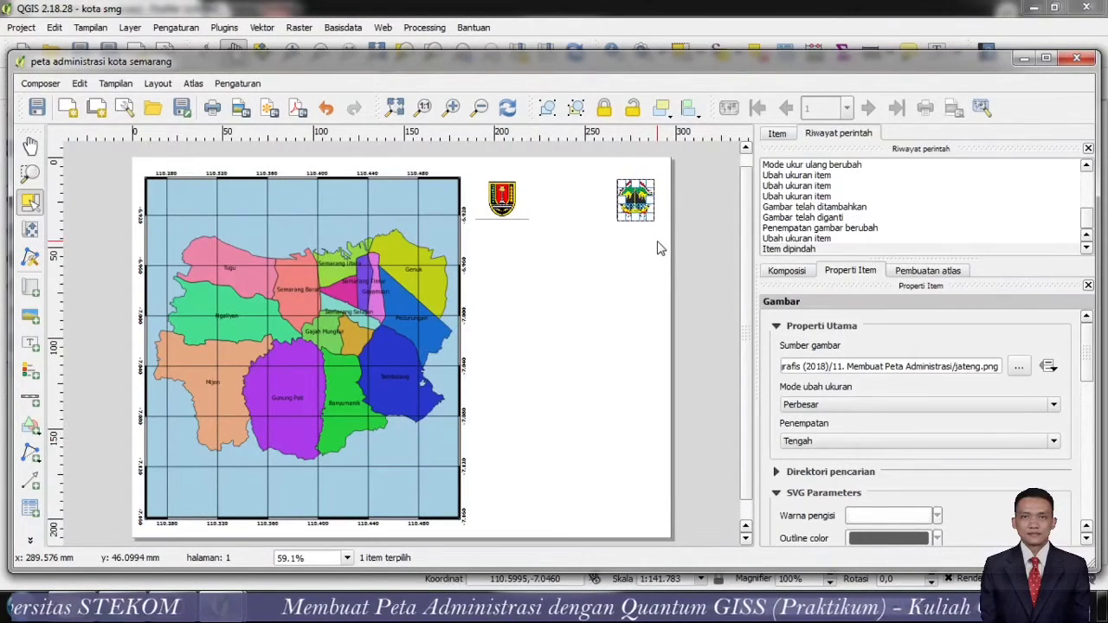
- Set the Semarang city logo's resize mode to Perbesar and its placement to Tengah
click(658, 249)
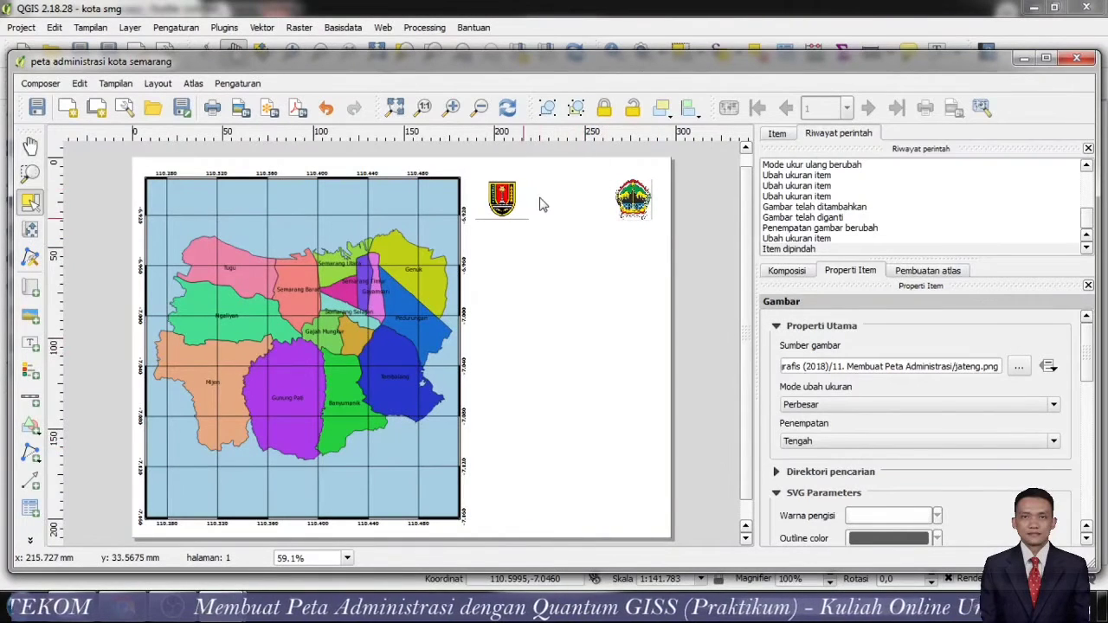
click(504, 218)
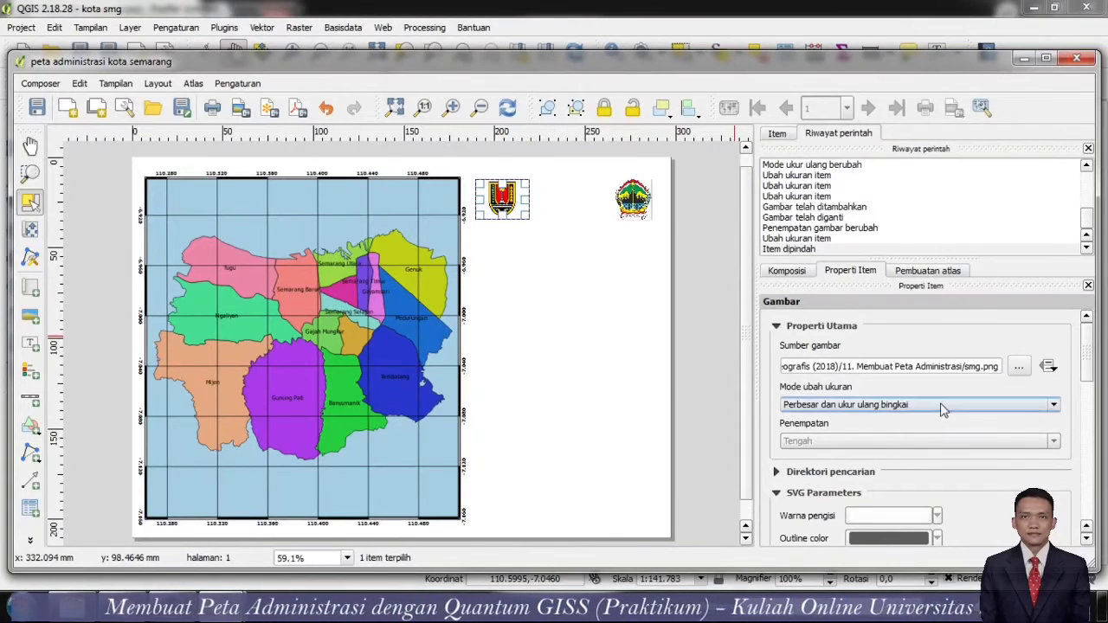
click(624, 192)
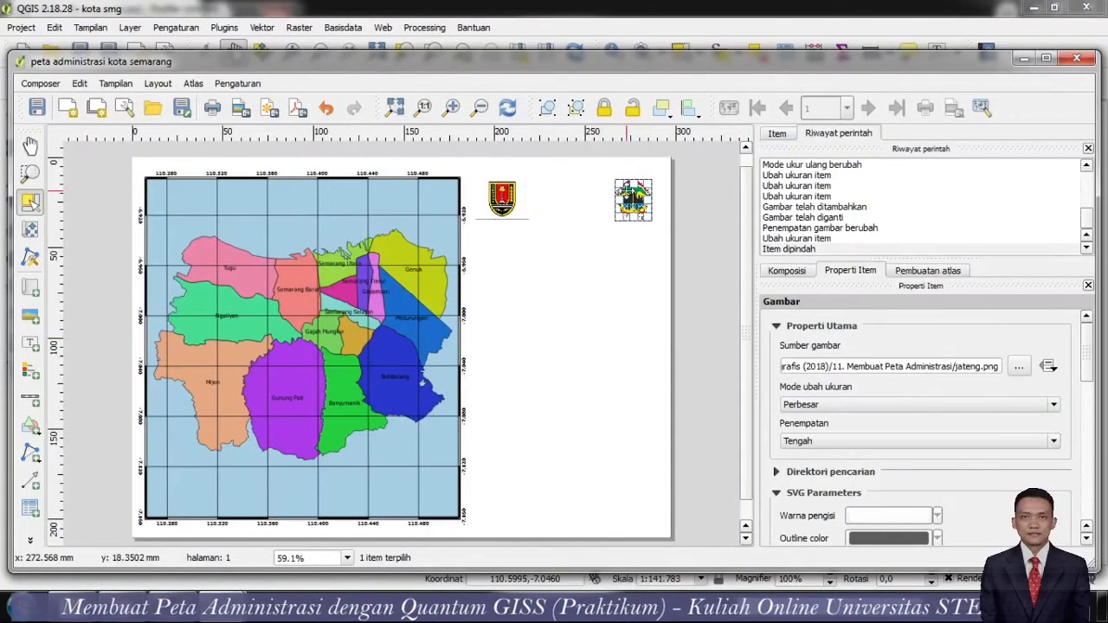
click(491, 206)
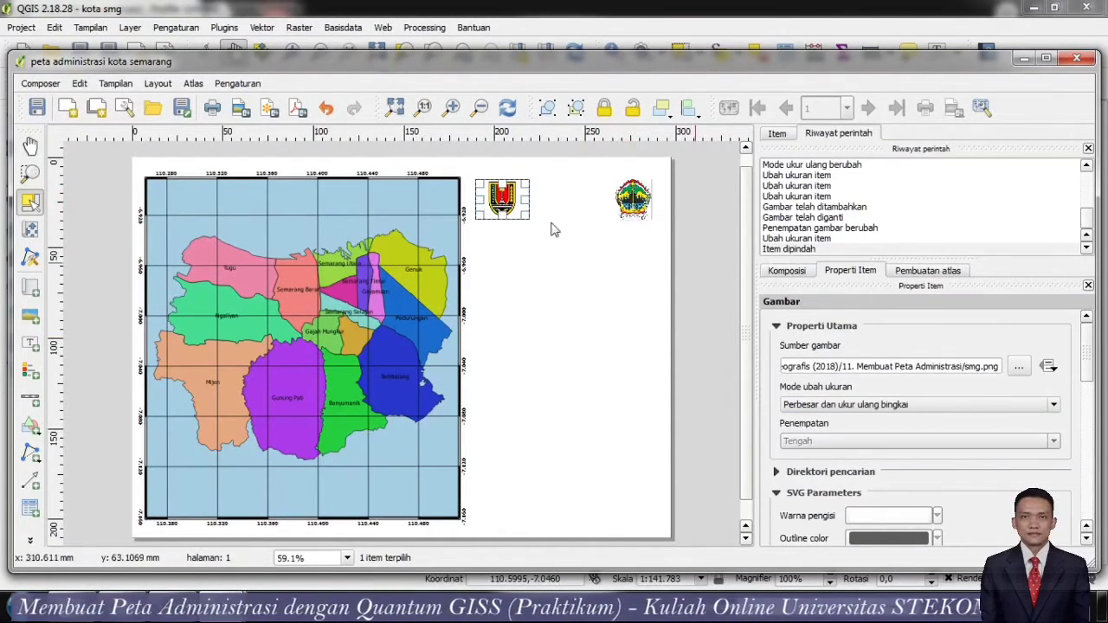
click(887, 404)
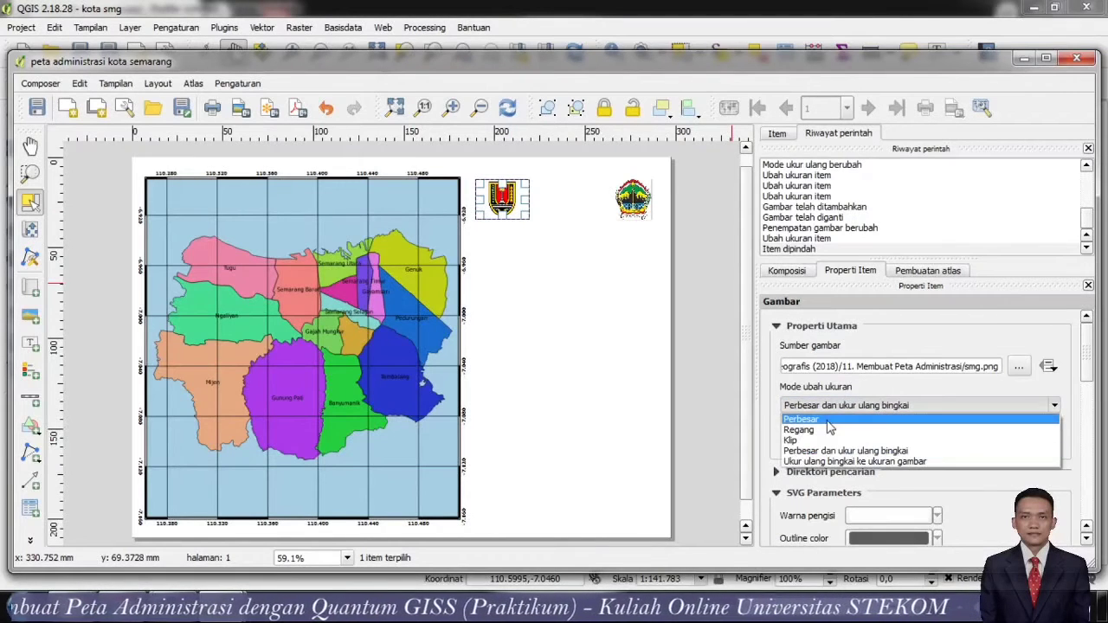
click(865, 416)
click(898, 444)
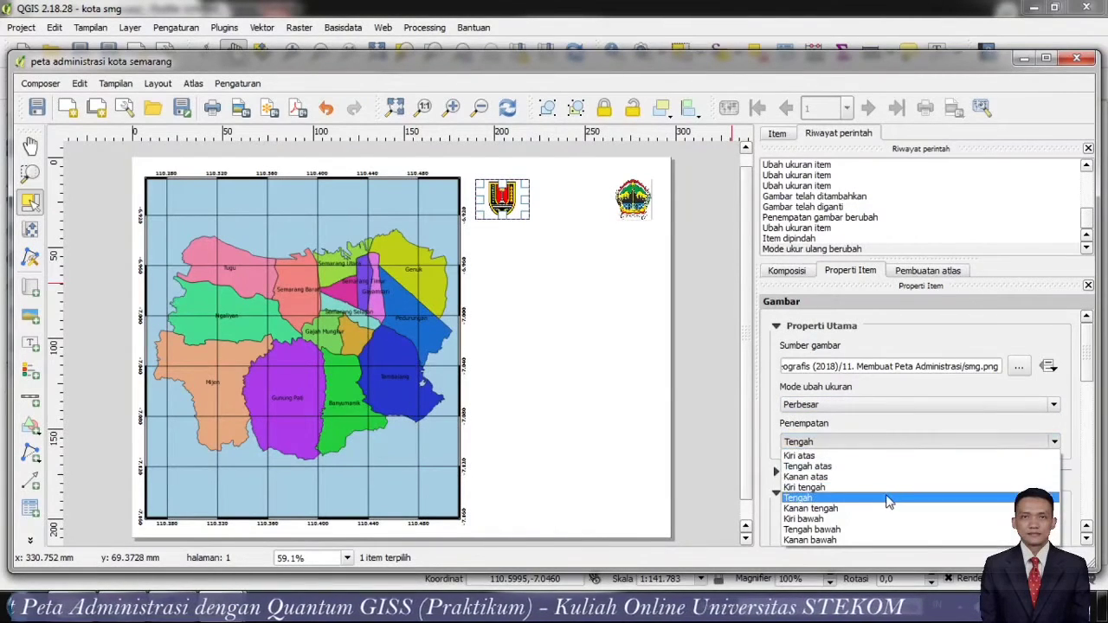
click(892, 503)
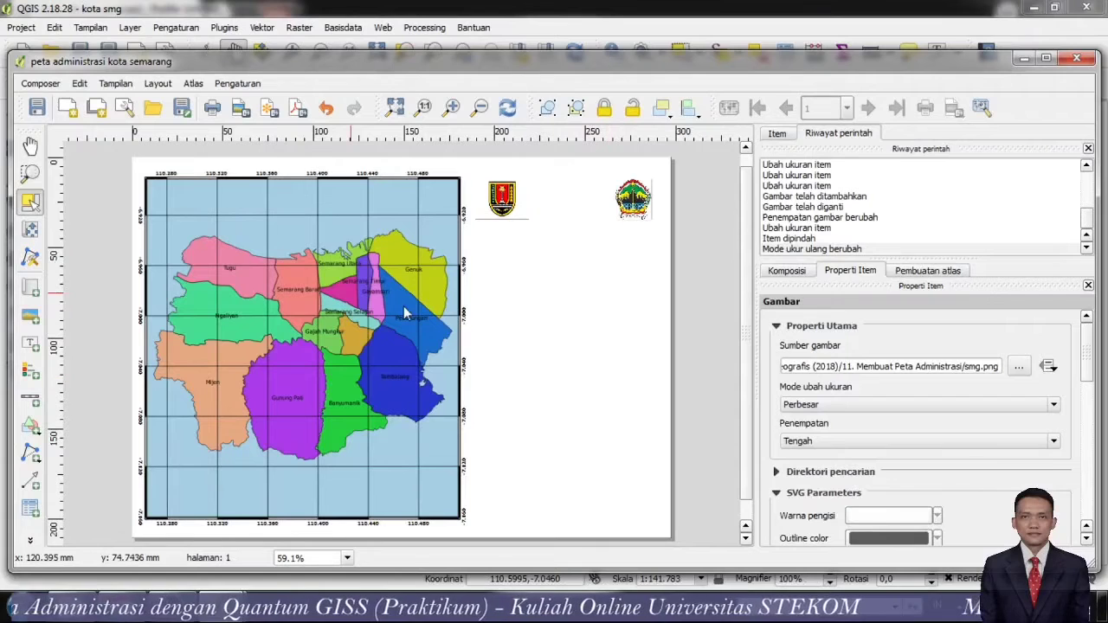
- Add a text label below the two logos reading "PETA ADMINISTRASI SEMARANG"
click(35, 350)
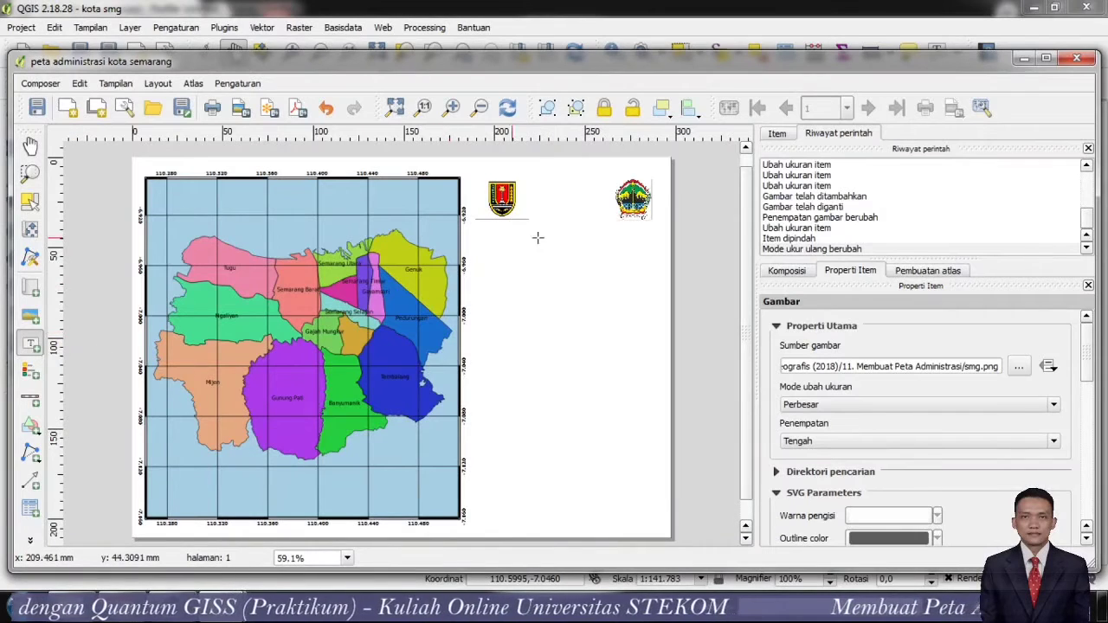
drag(486, 234, 667, 253)
click(815, 355)
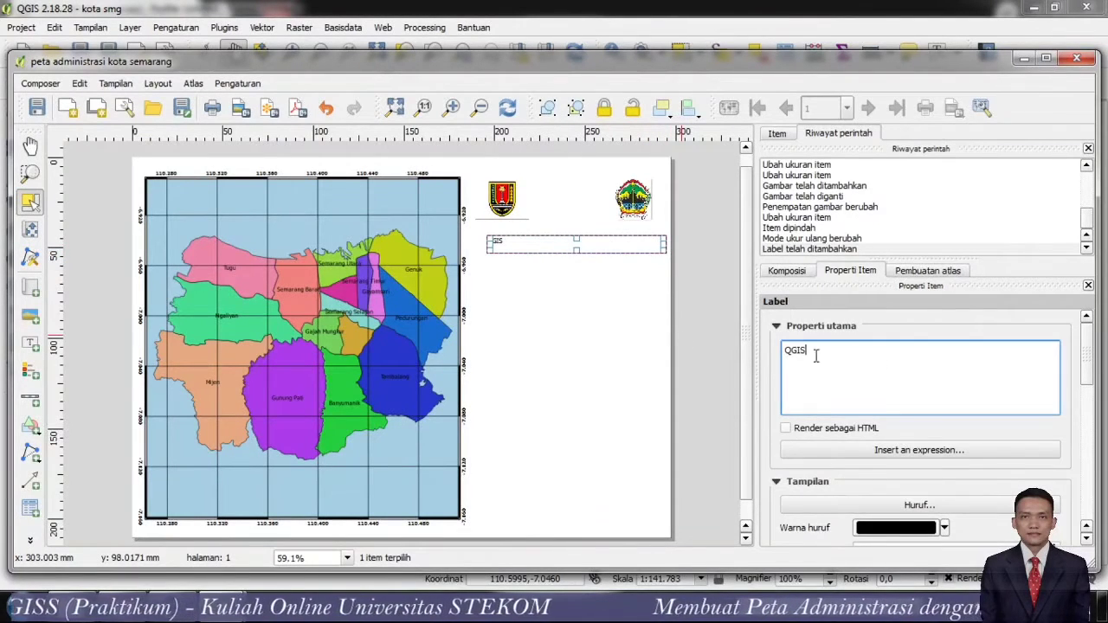
double_click(778, 347)
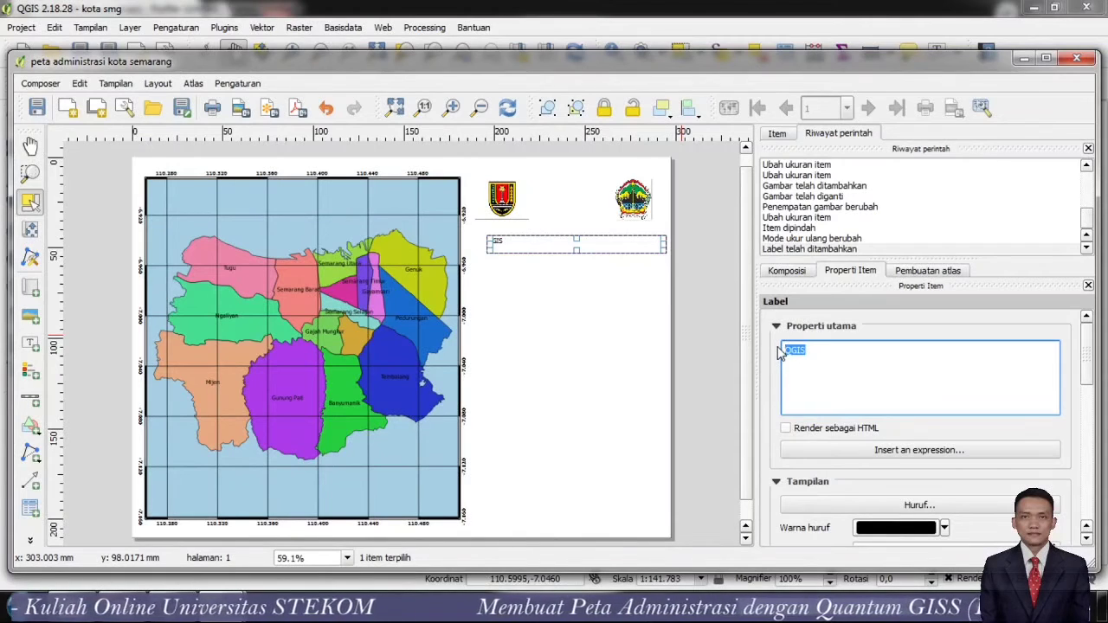
text(PETA ADMINISTRASI SEMARANG)
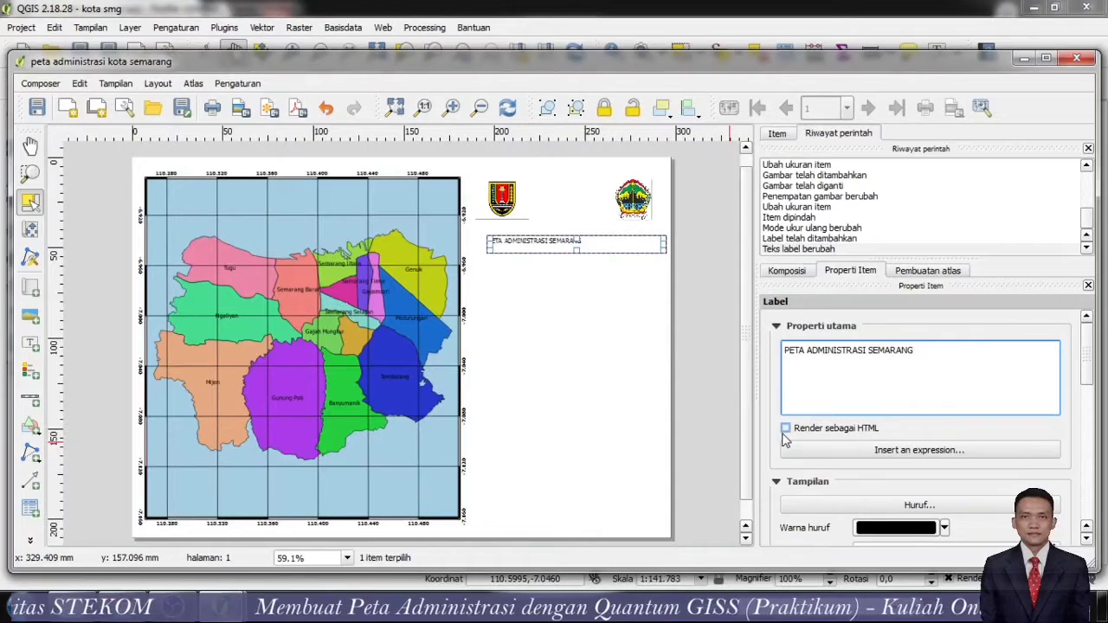
- Set the title label's font to MS PMincho, Bold, size 14
scroll(984, 462, down, 2)
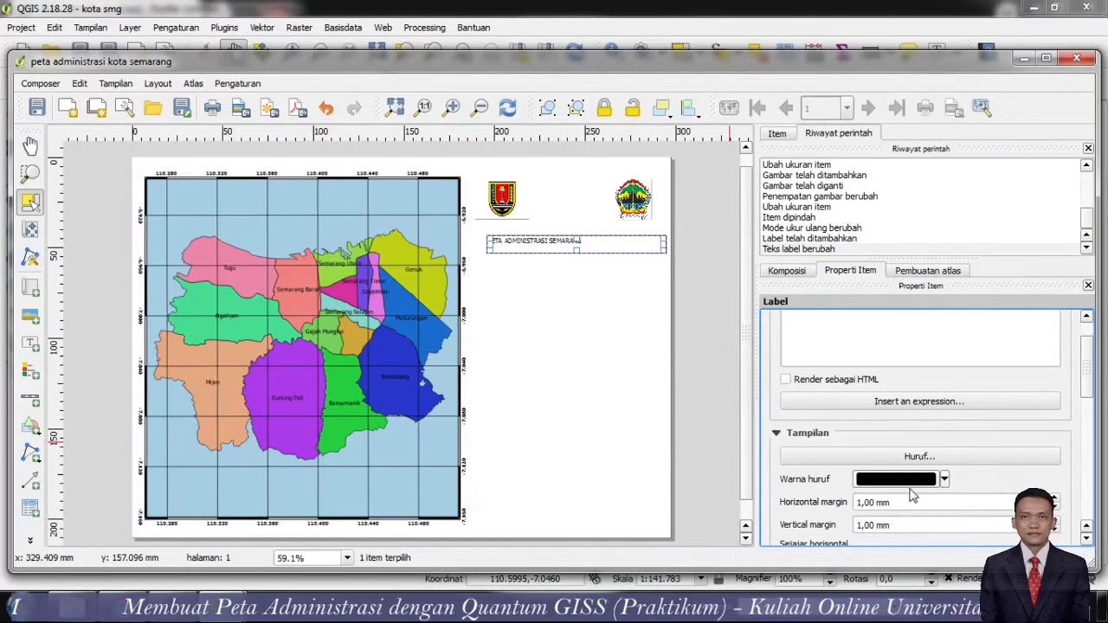
click(909, 459)
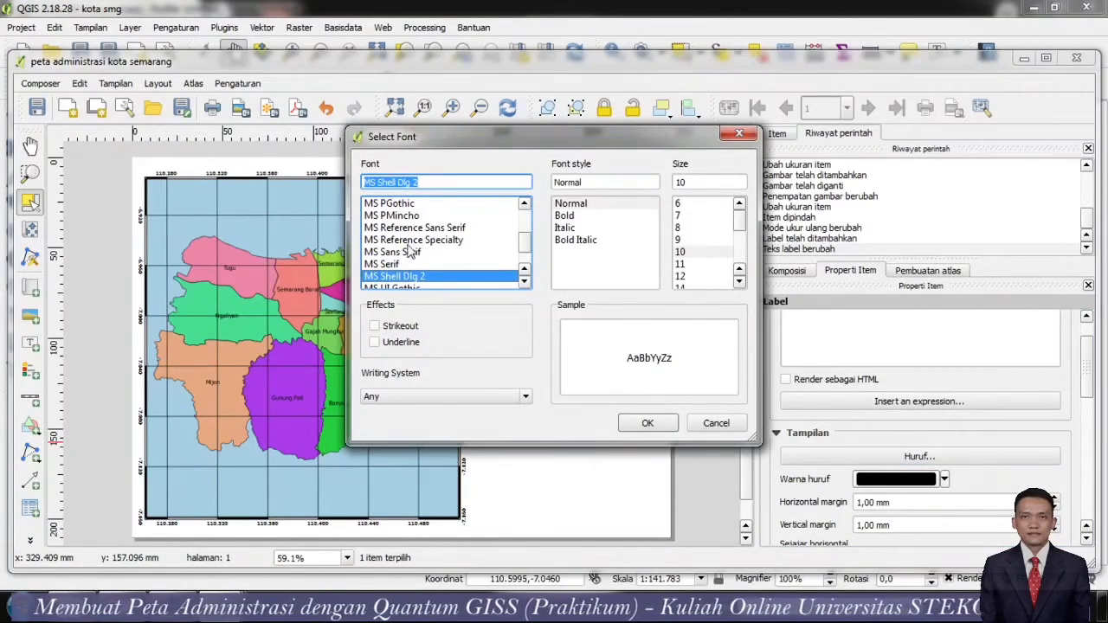
click(403, 205)
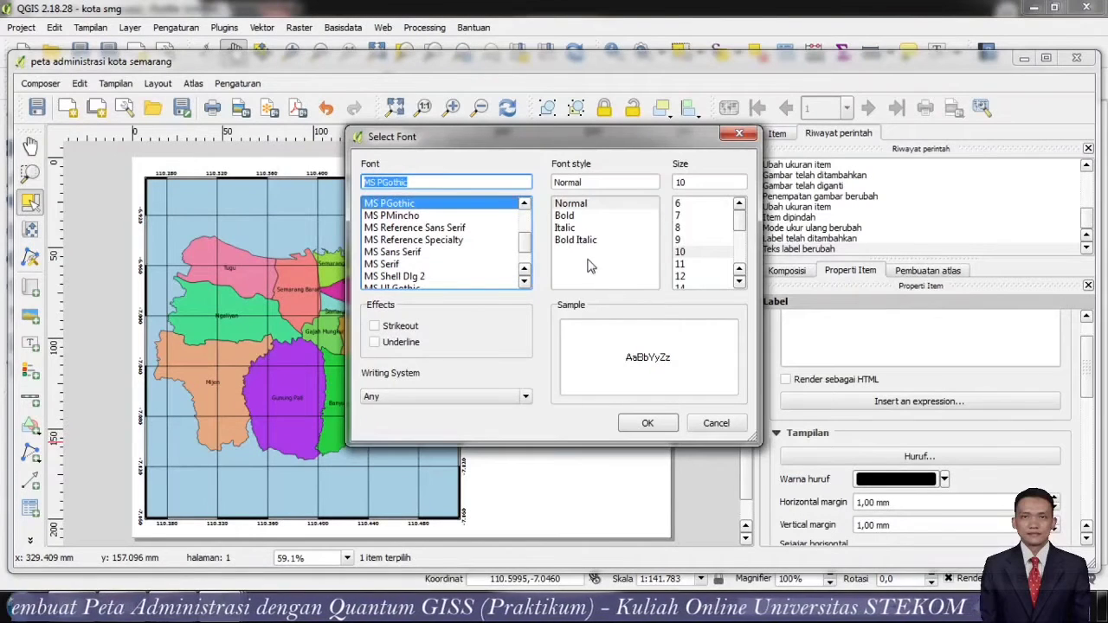
click(586, 215)
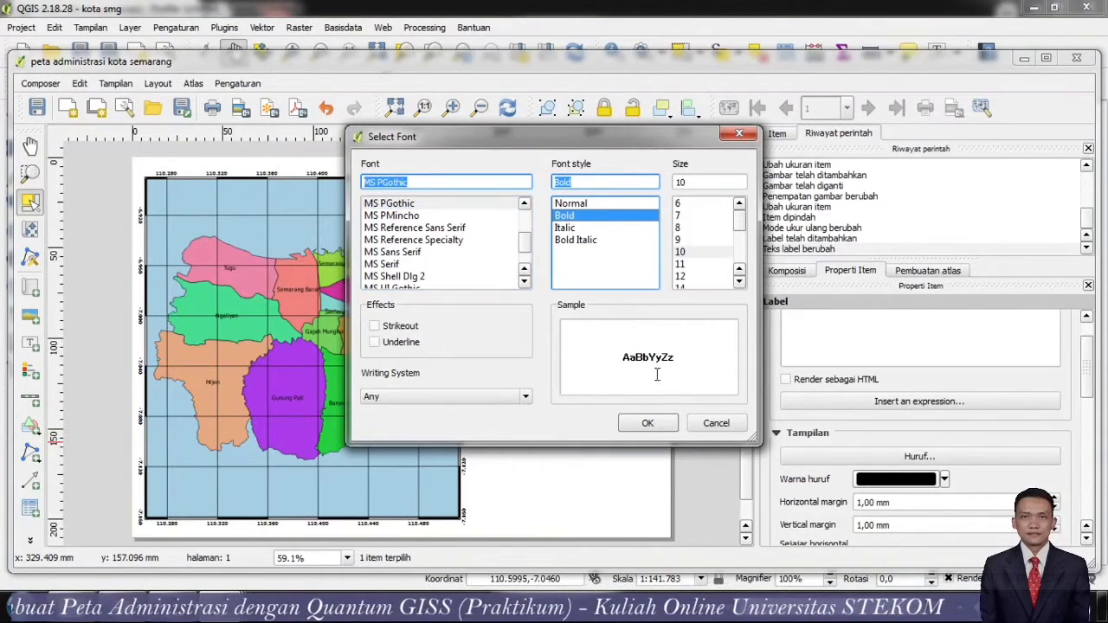
click(398, 216)
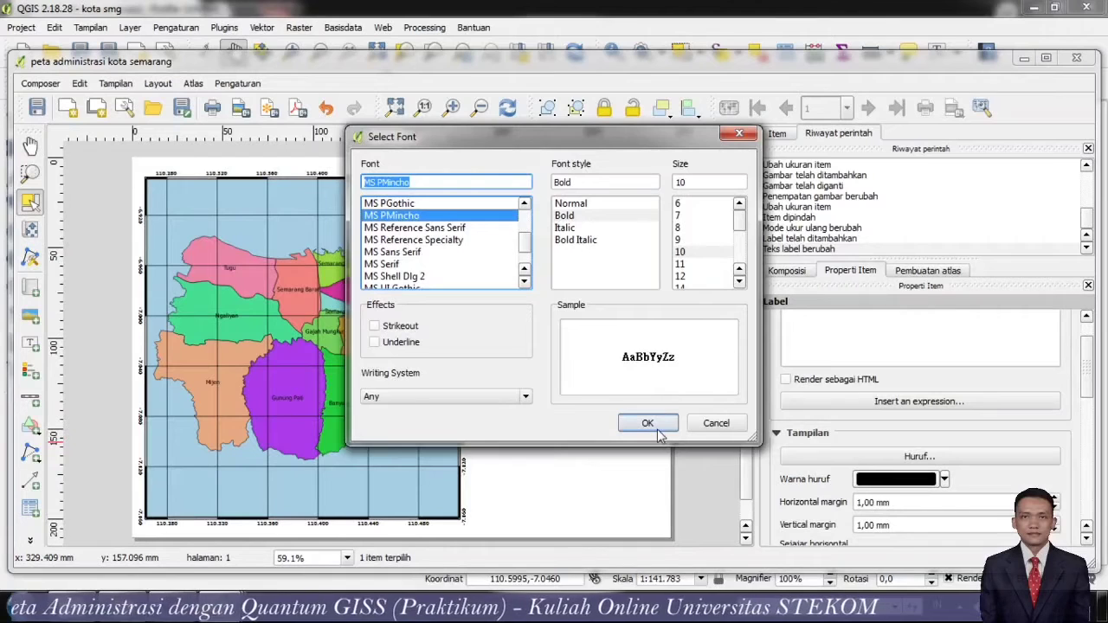
click(740, 282)
click(703, 277)
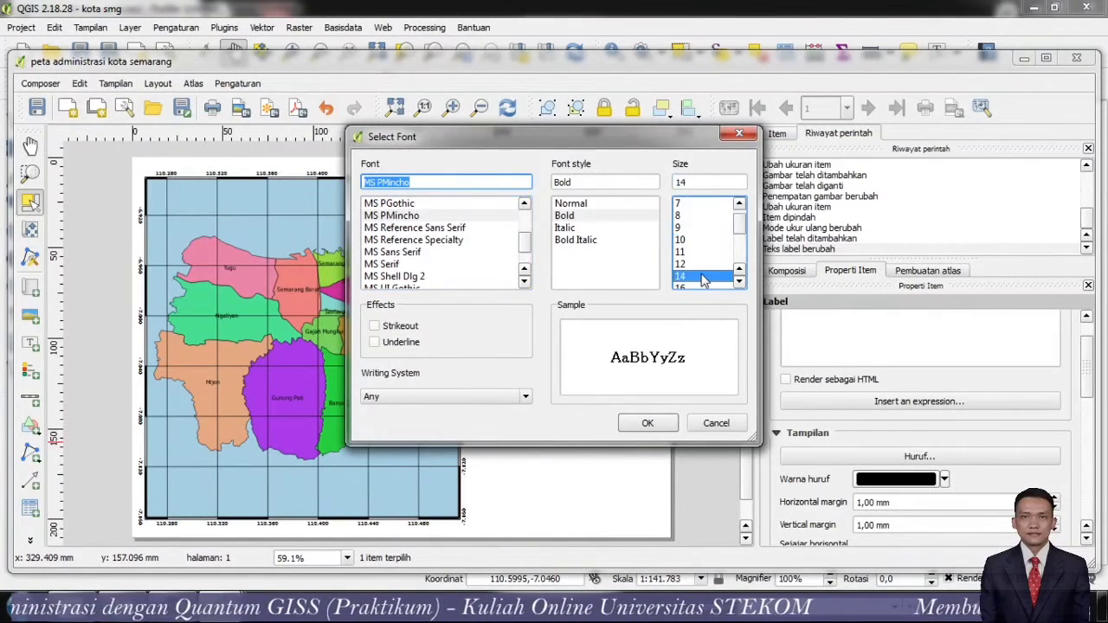
click(647, 423)
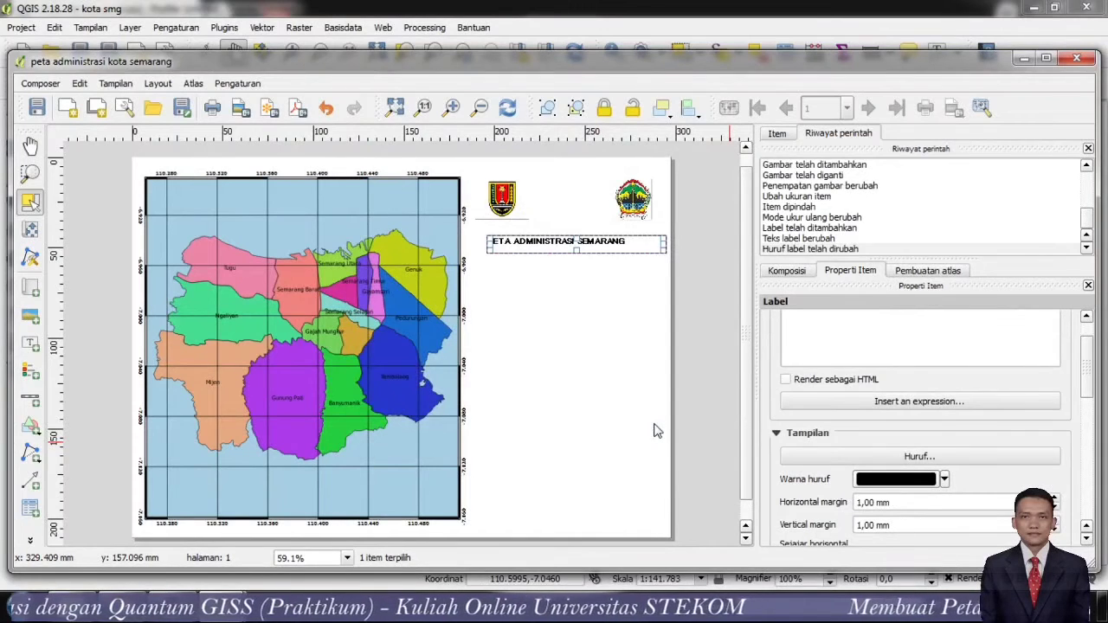
- Set the title label's font size to 18
click(919, 456)
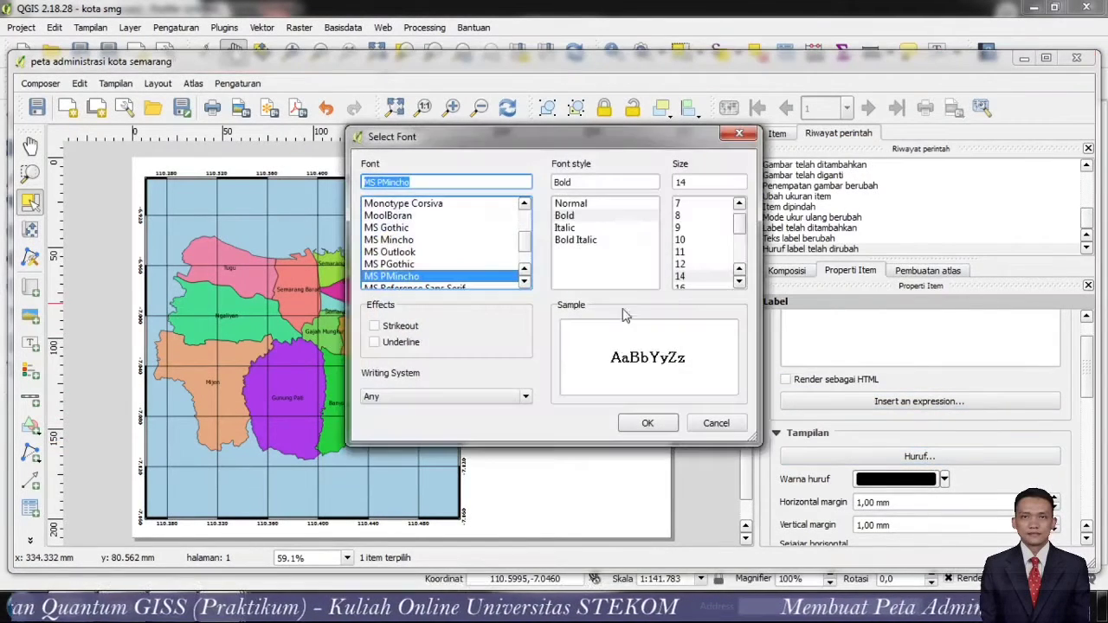
click(737, 283)
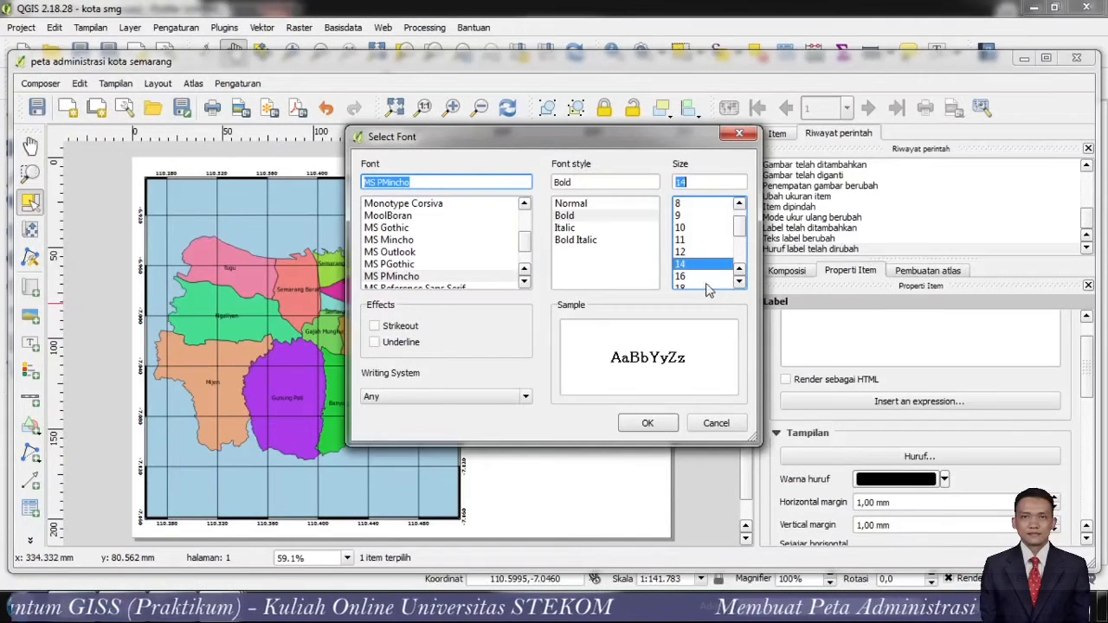
click(705, 287)
click(647, 424)
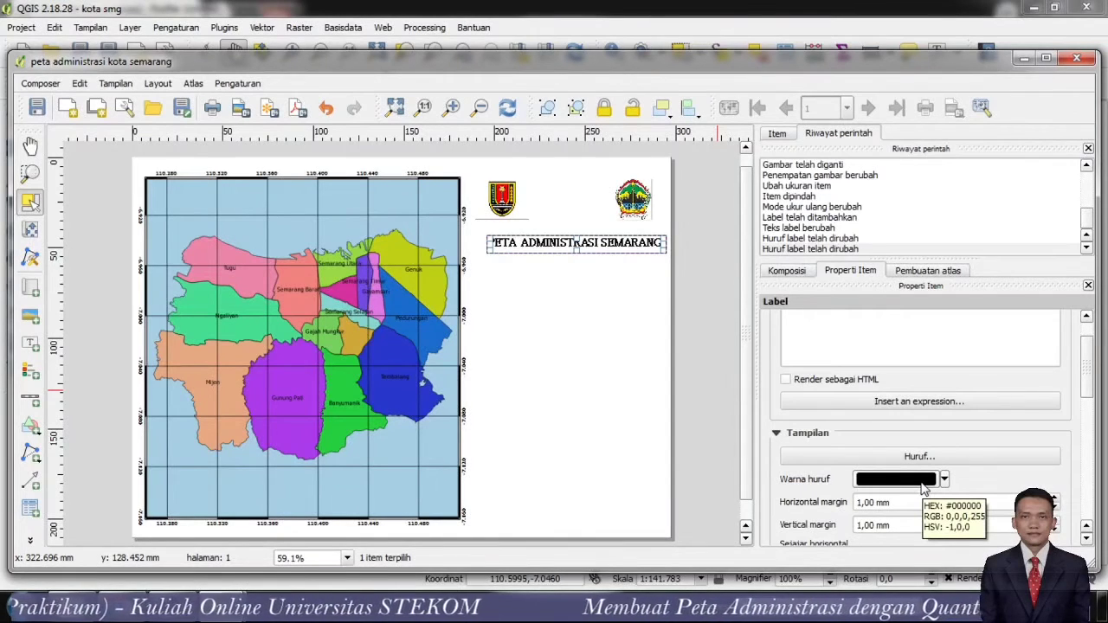
- Try a 2.00 mm horizontal margin on the title label and set it back to 1.00 mm
click(1086, 540)
click(1086, 540)
click(1086, 540)
click(1086, 540)
click(1086, 540)
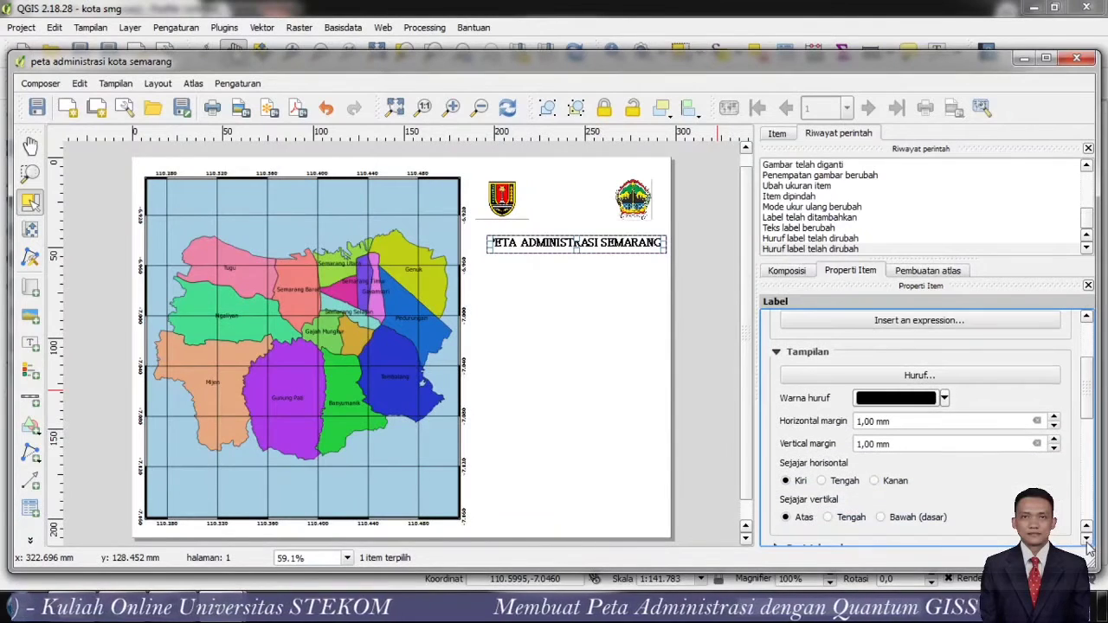
click(1055, 417)
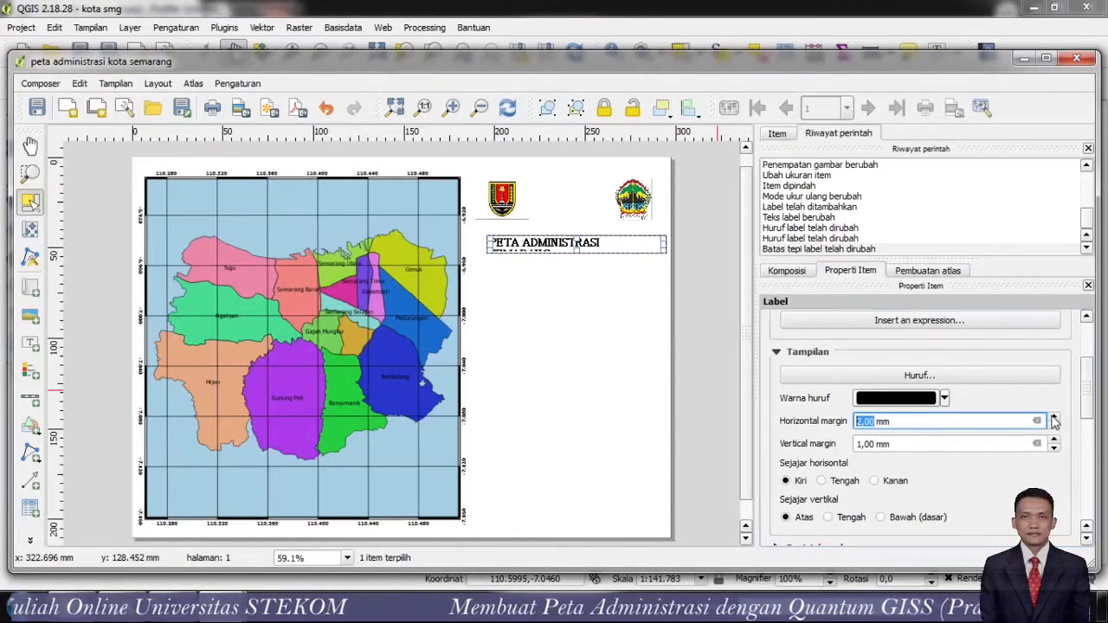
click(1054, 436)
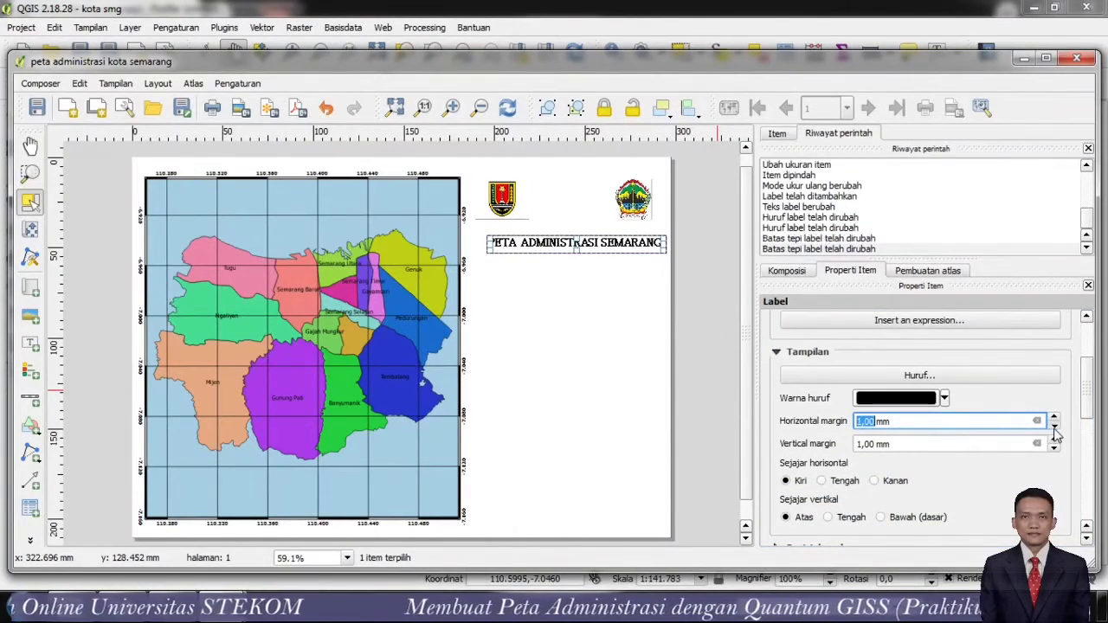
- Align the title label's text to Tengah both horizontally and vertically
click(823, 481)
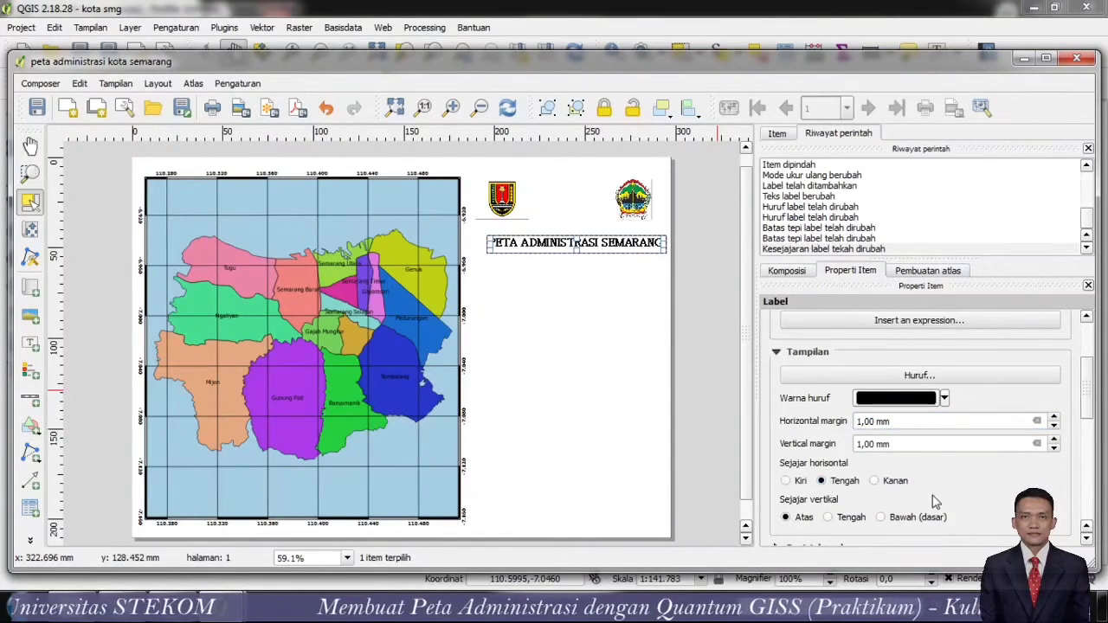
click(829, 520)
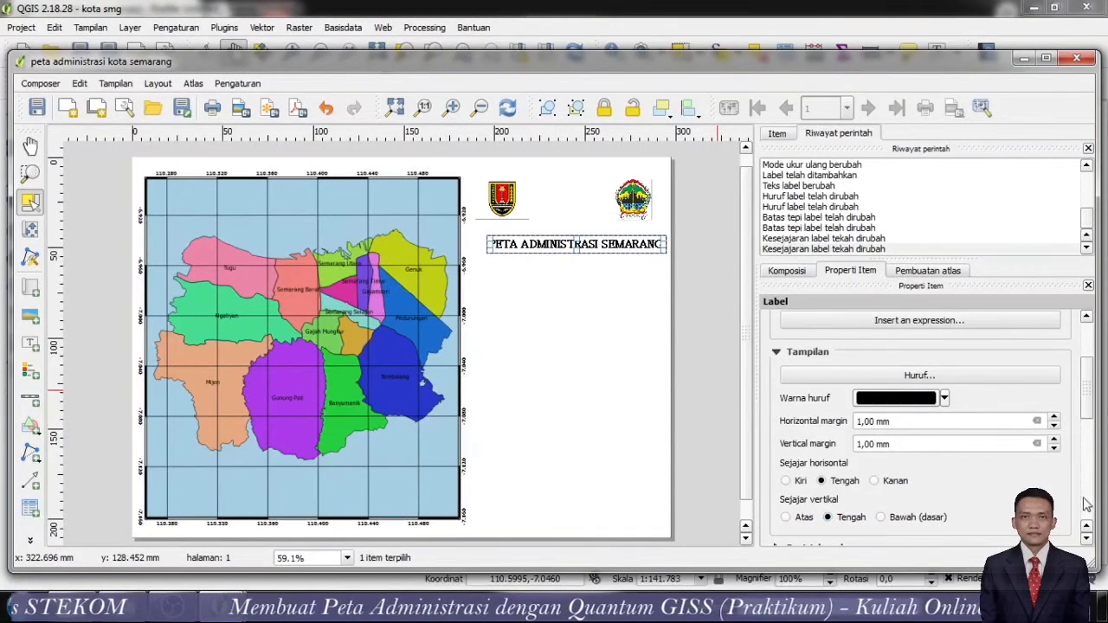
click(1086, 539)
click(1086, 539)
click(1087, 538)
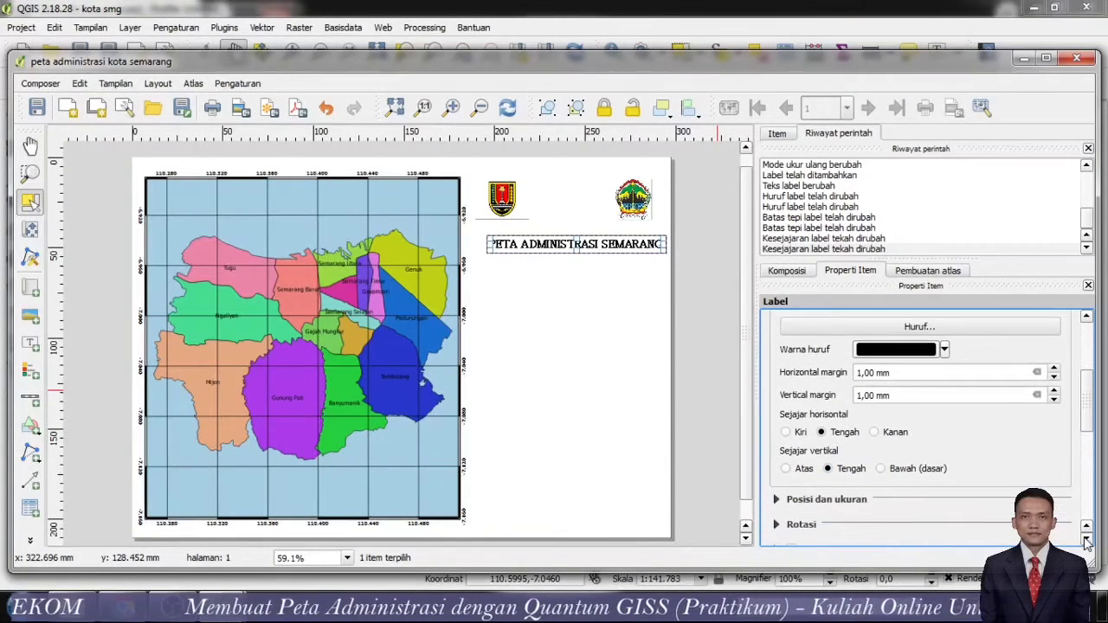
click(34, 147)
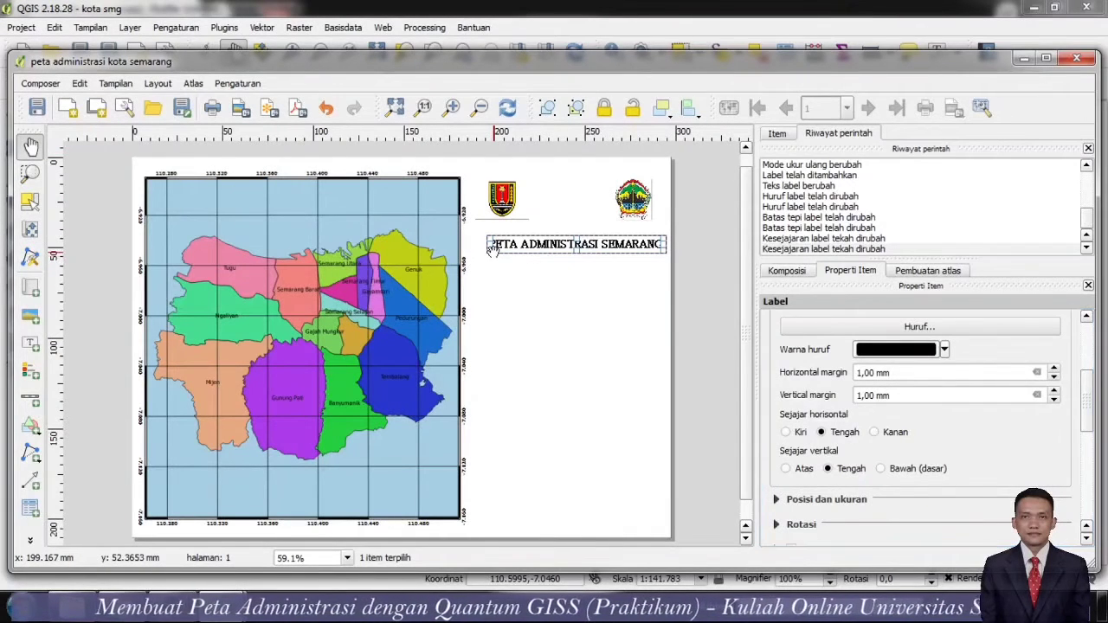
drag(491, 247, 493, 252)
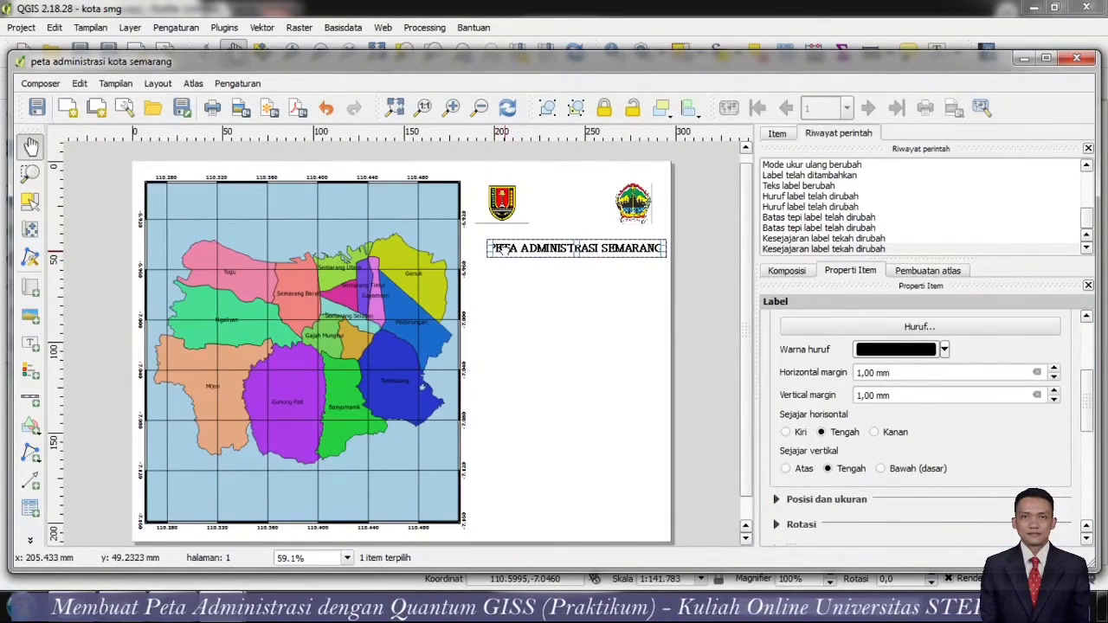
click(904, 333)
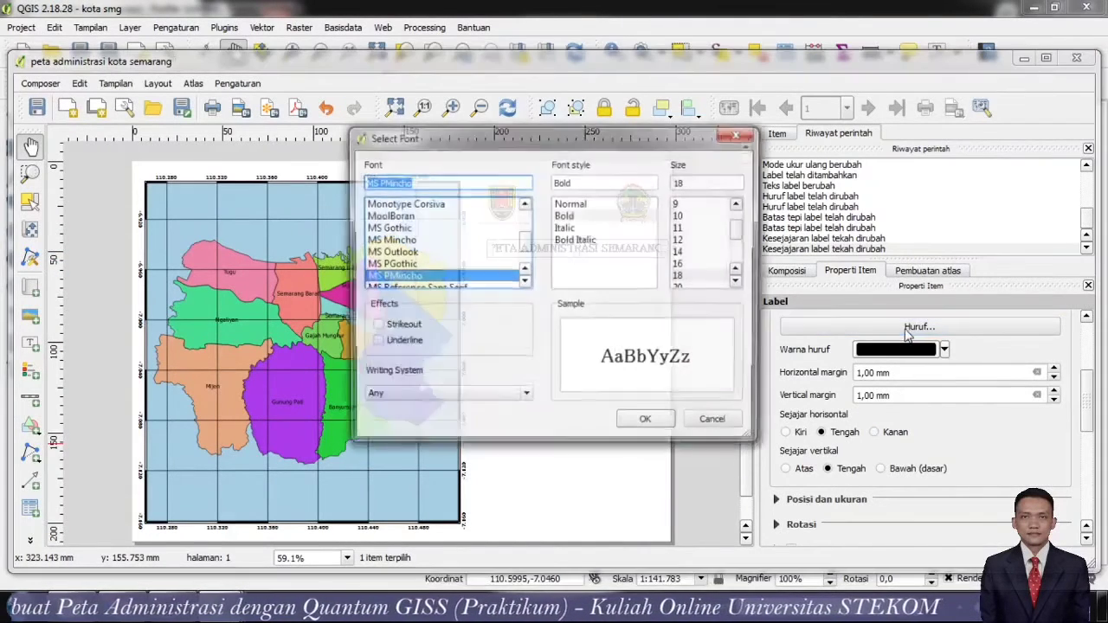
click(564, 218)
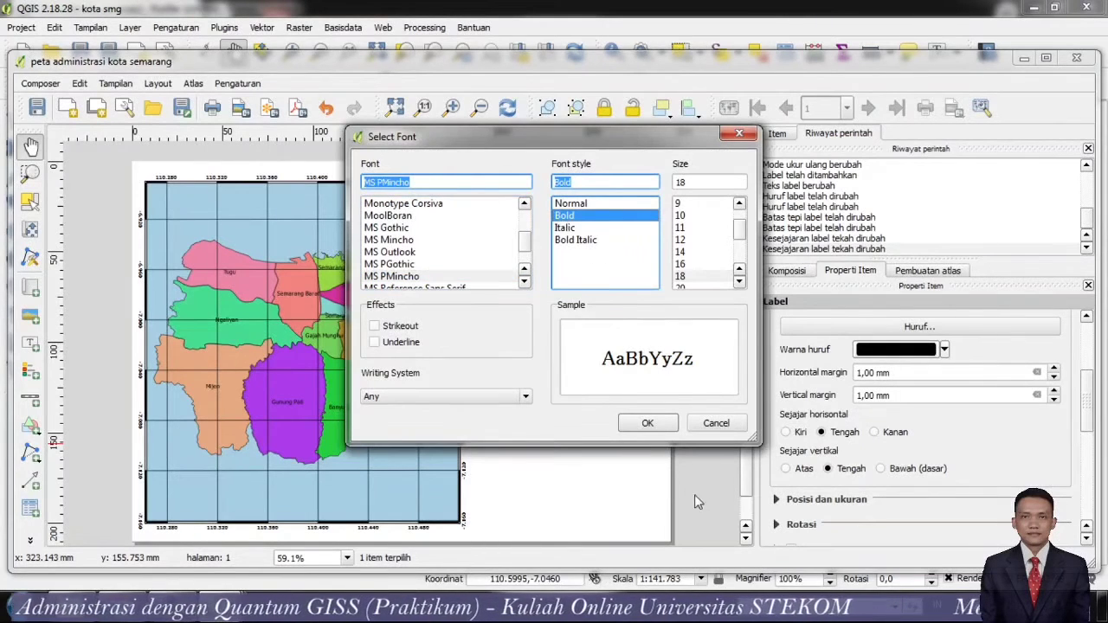
click(648, 422)
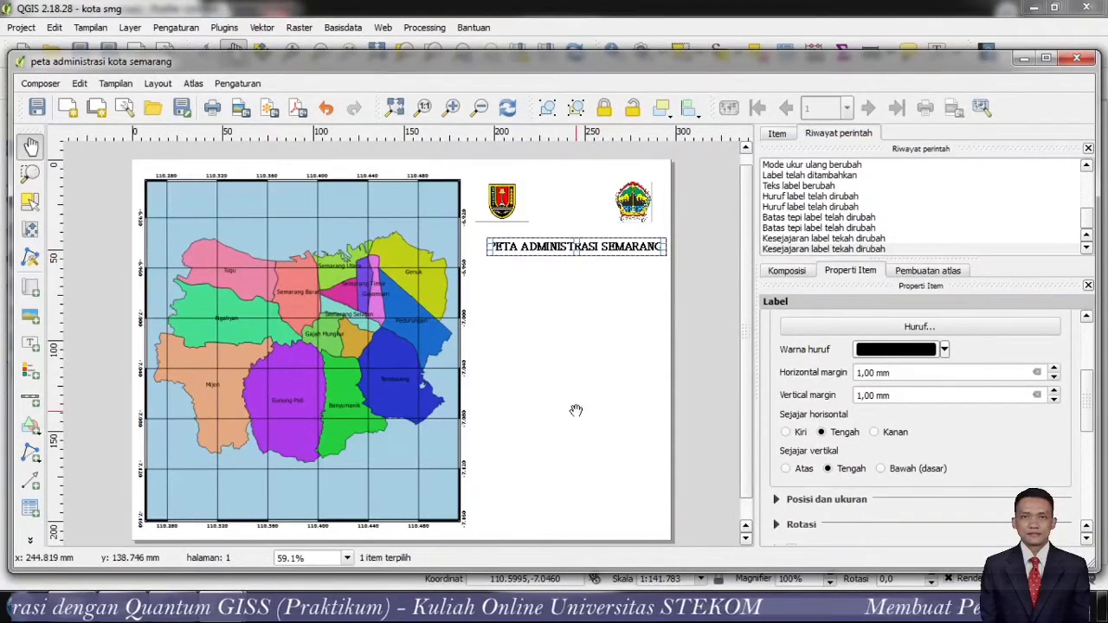
- Undo the title label's last two alignment changes
key(ctrl+z)
key(ctrl+z)
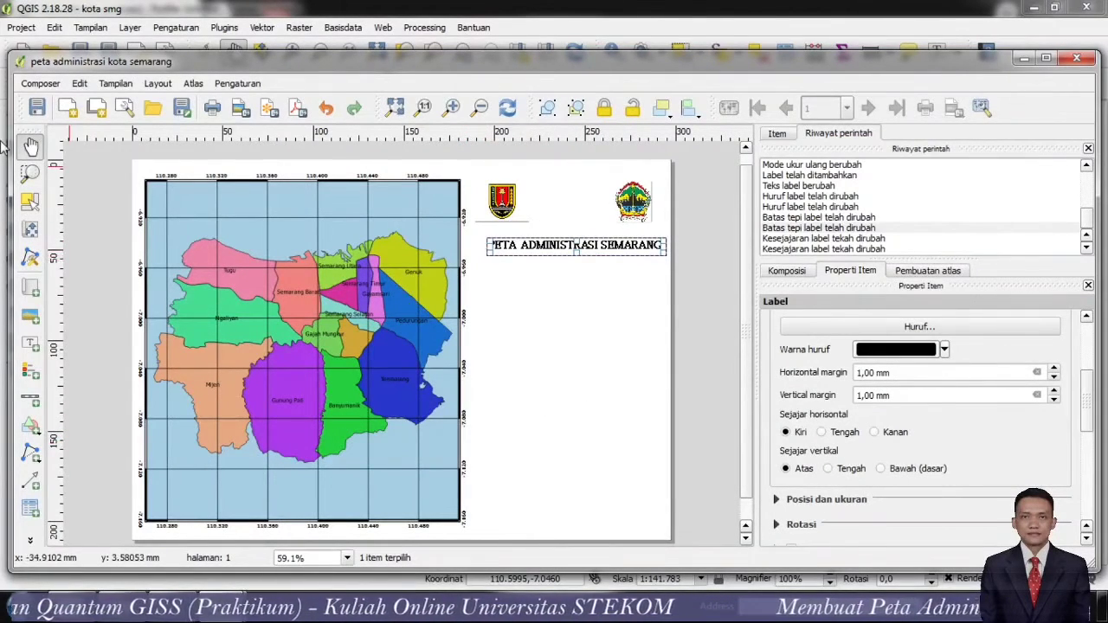
- Add a label along the page's lower edge beside the map containing the author's full name followed by UNIVERSITAS STEKOM
click(31, 344)
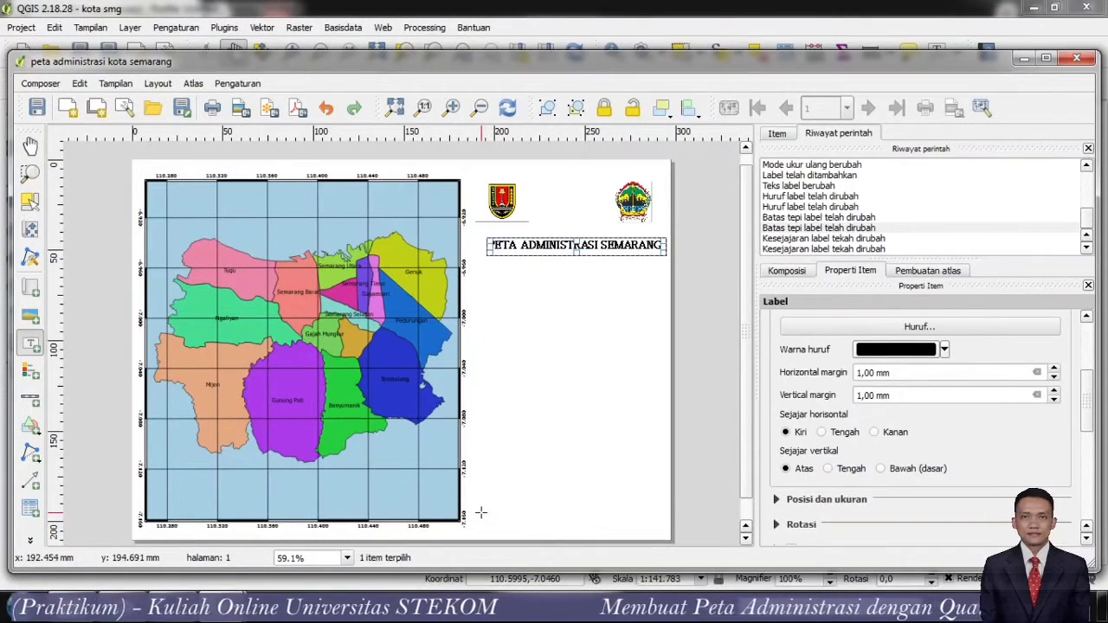
drag(483, 501, 655, 521)
click(839, 349)
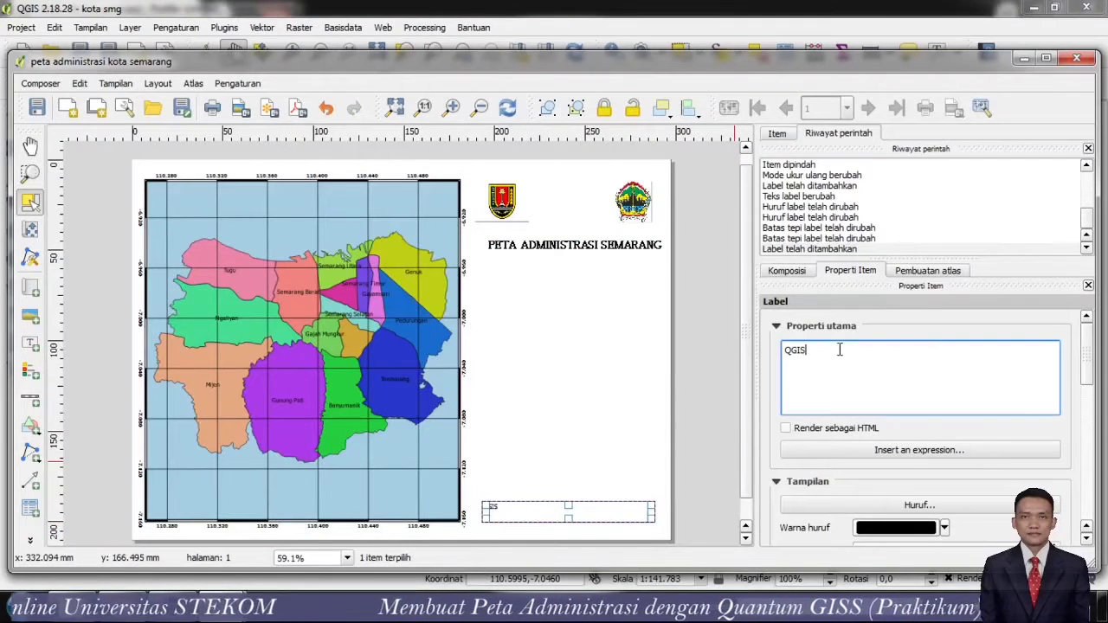
key(ctrl+a)
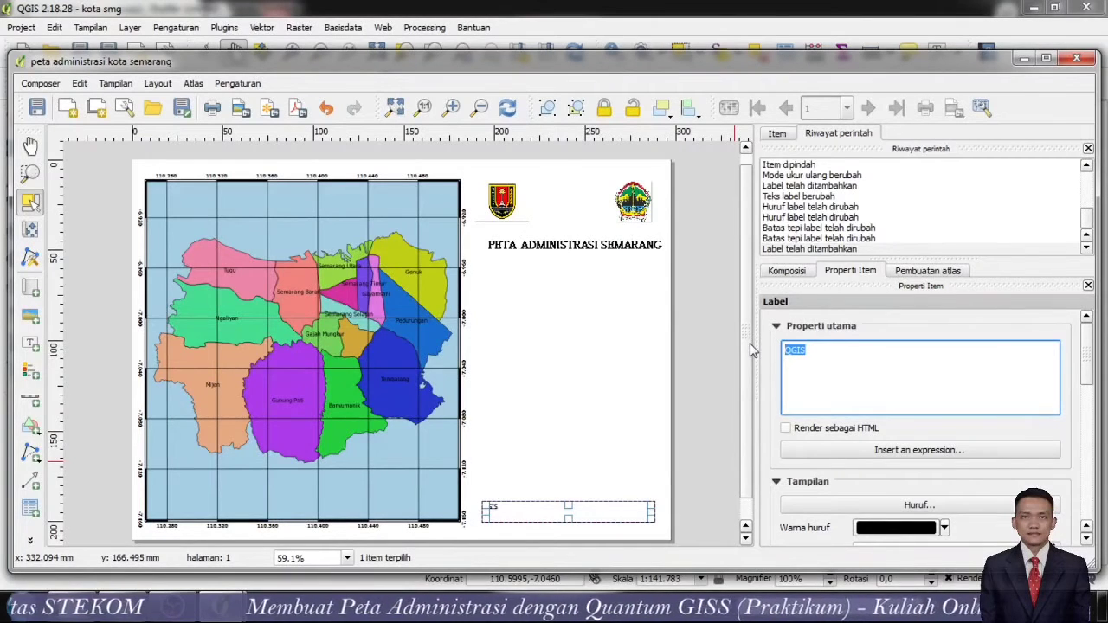
text(NUR ROKHMAN UNIVERSITAS STEKOM)
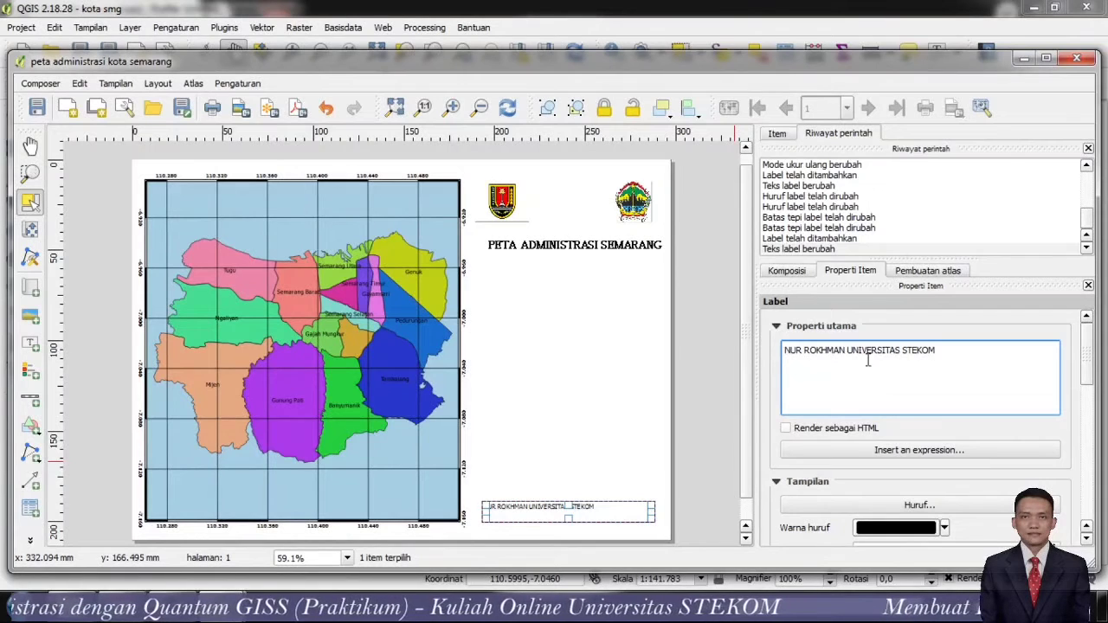
- Set the author label's font to MS Reference Sans Serif, Bold, size 14
click(918, 504)
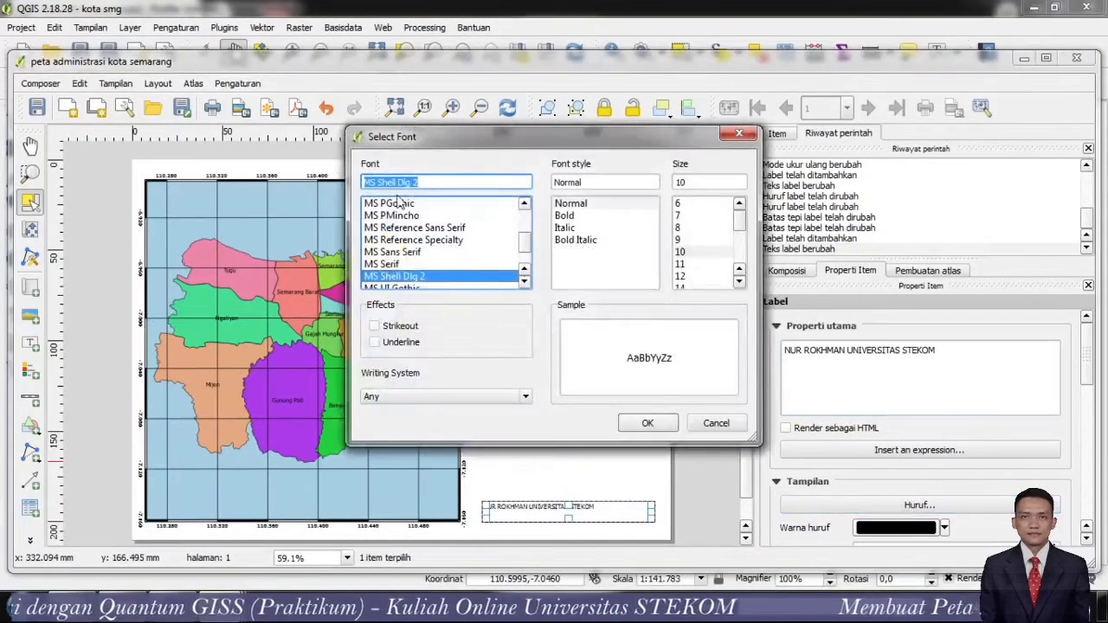
click(400, 240)
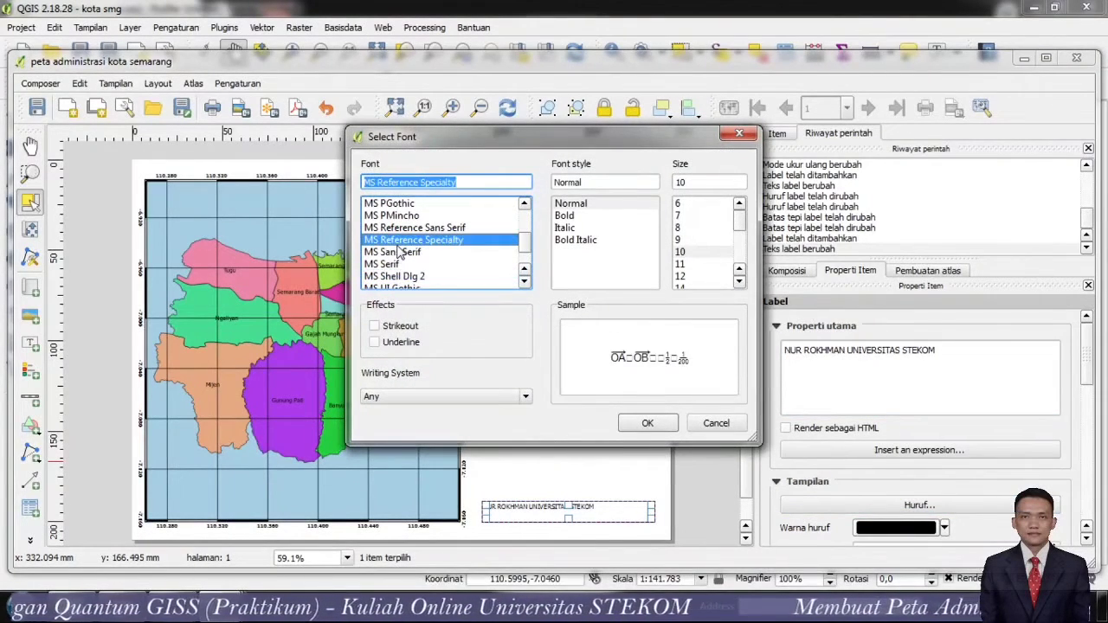
click(404, 228)
click(404, 216)
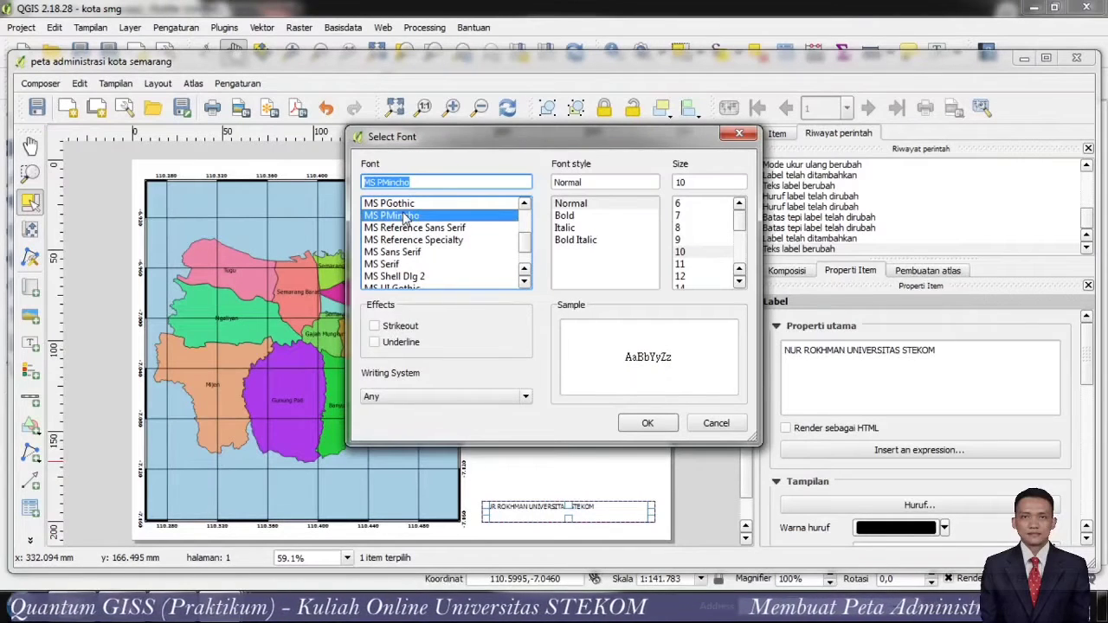
click(409, 229)
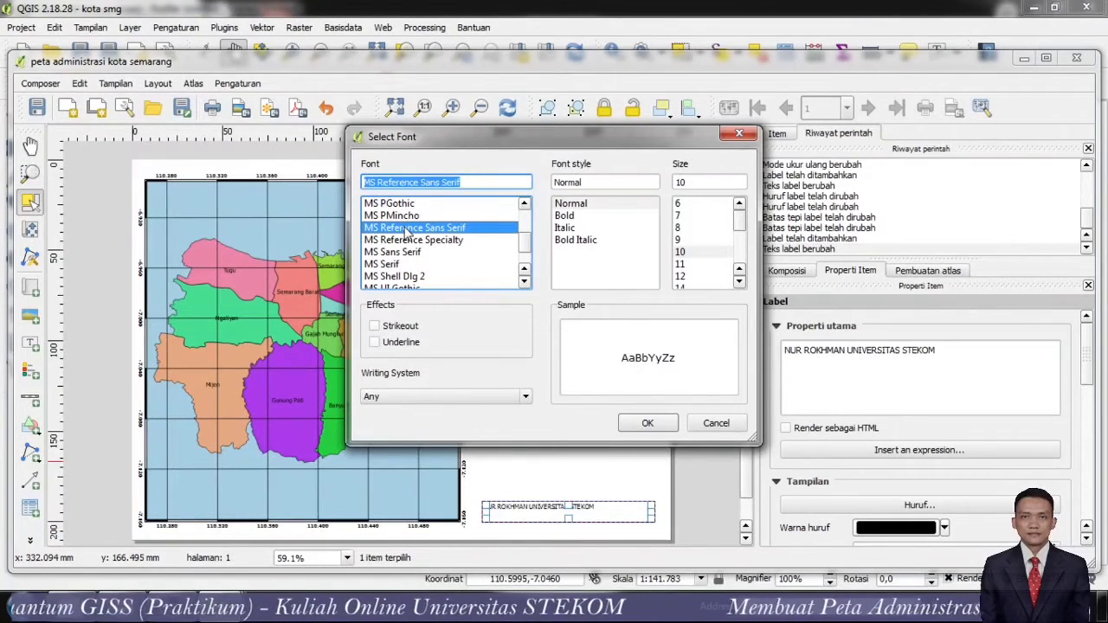
click(574, 216)
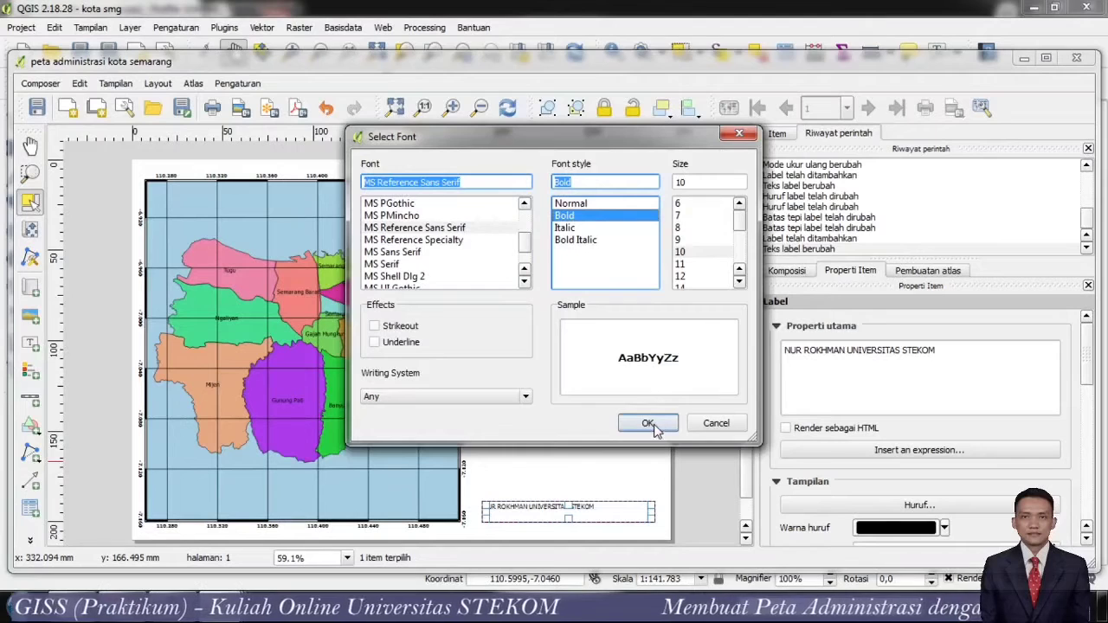
click(680, 287)
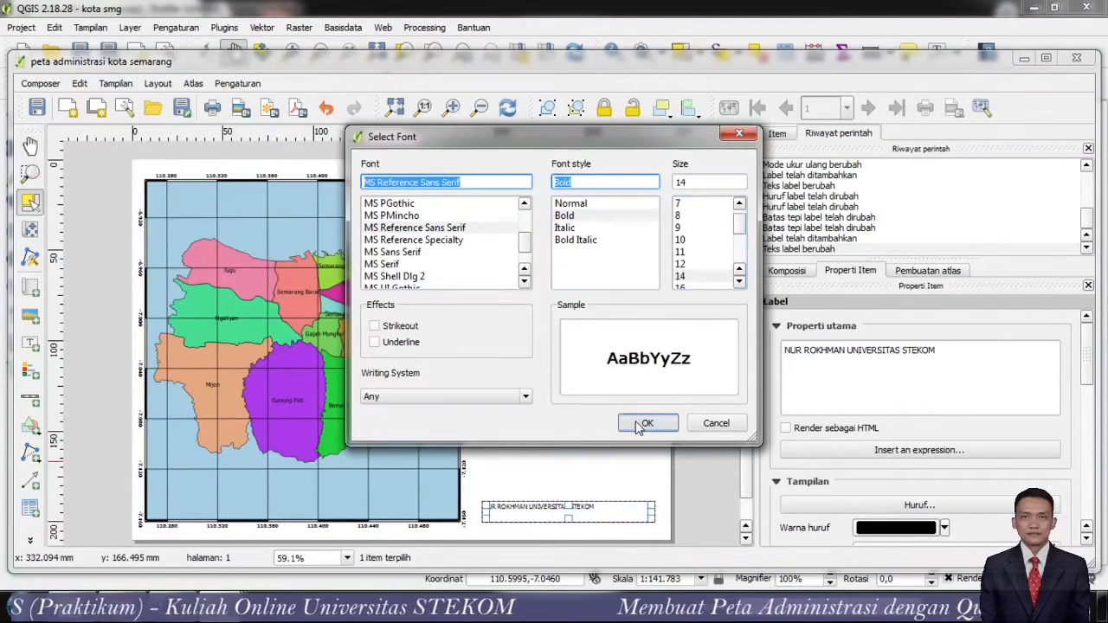
click(649, 422)
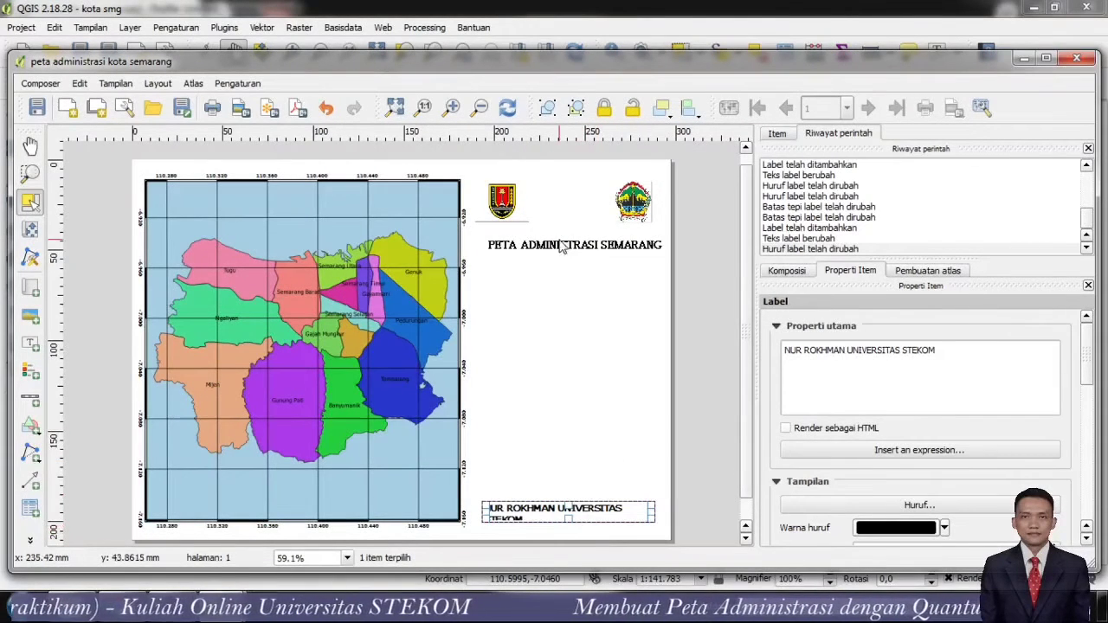
- Reduce the author label's font size to 12 so its text fits on one line
scroll(941, 493, down, 3)
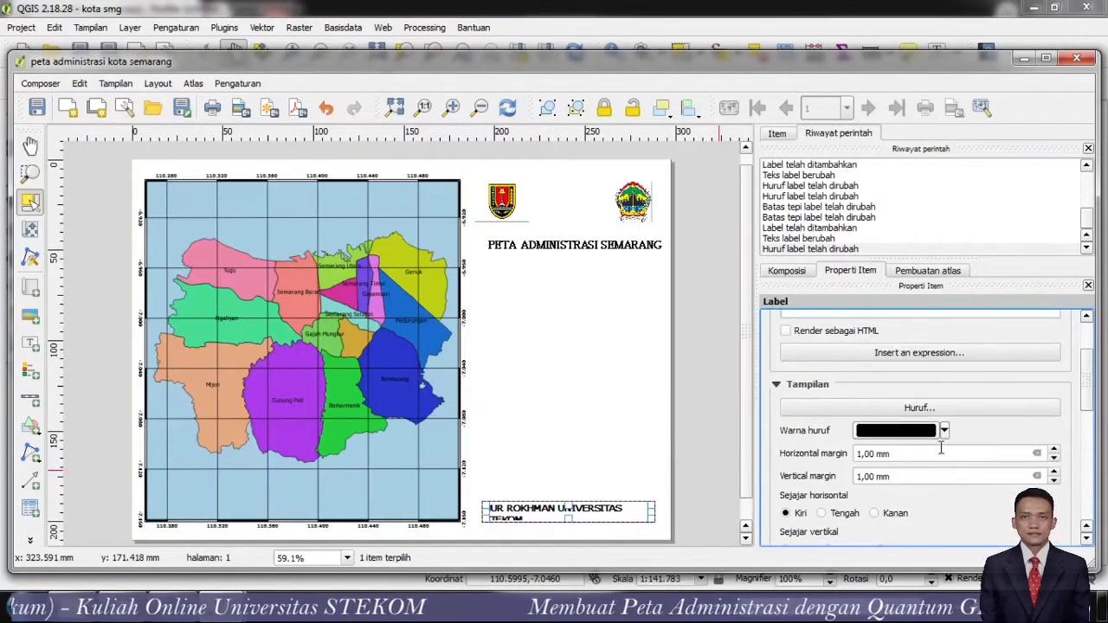
click(919, 407)
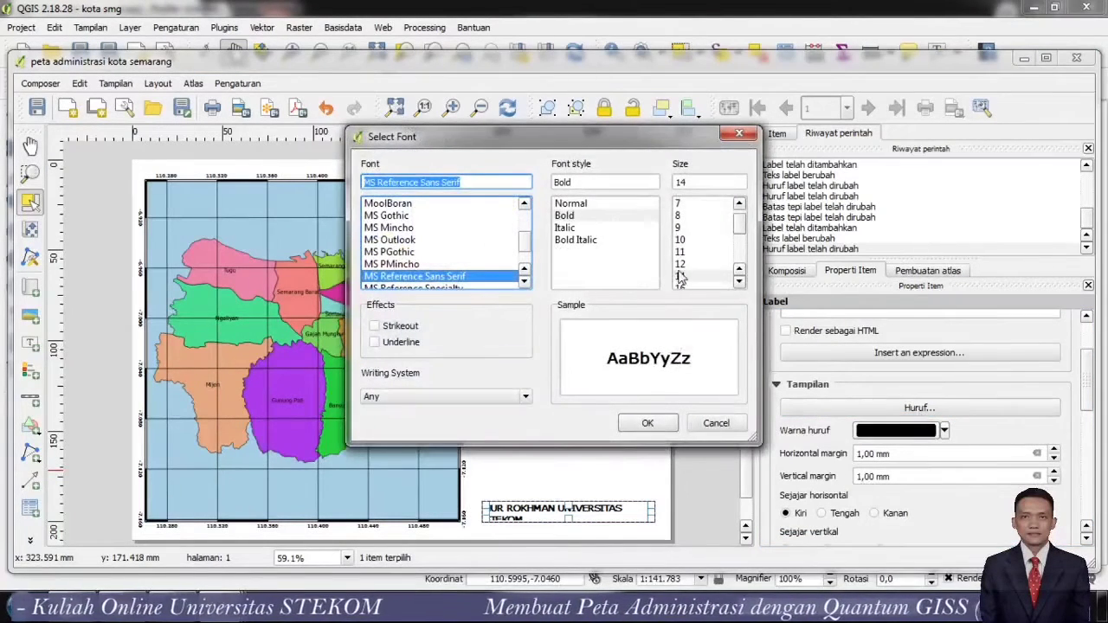
click(680, 267)
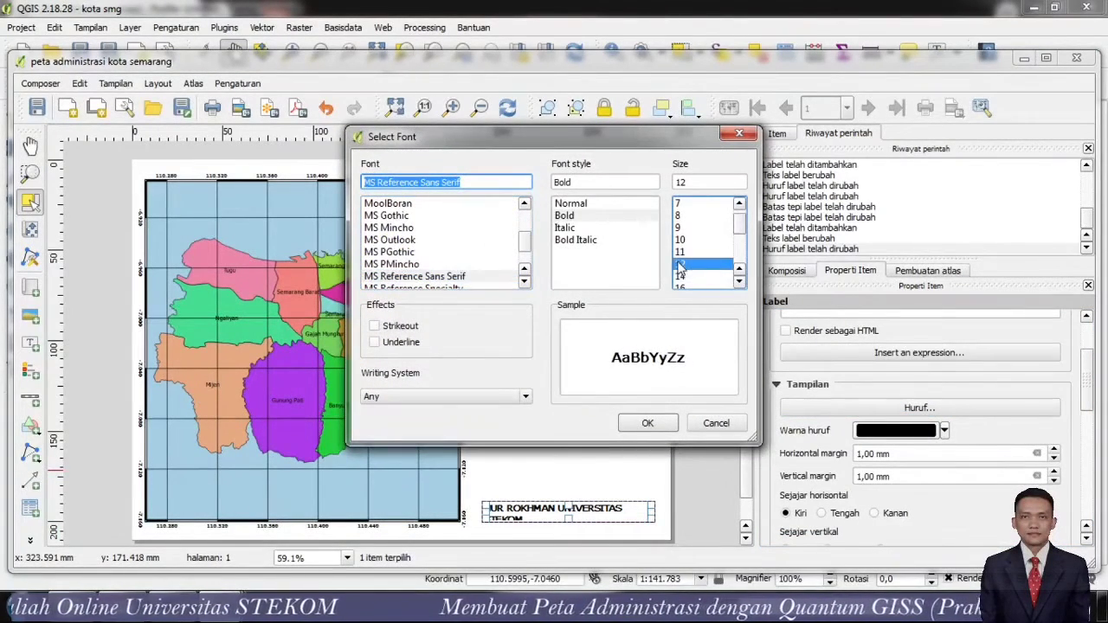
click(646, 422)
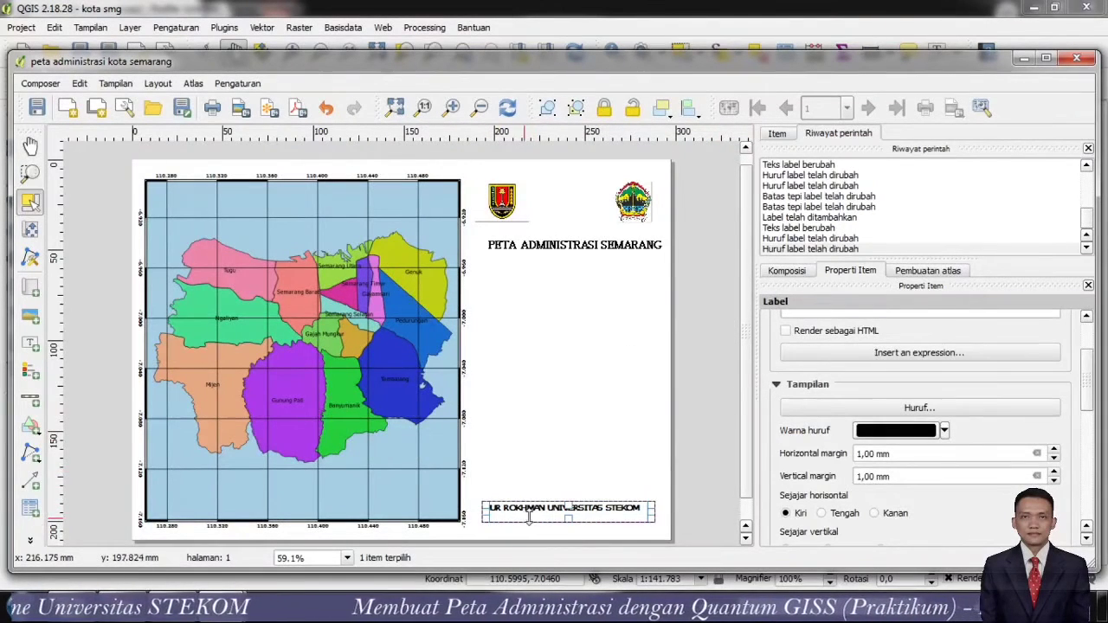
- Shorten the author label's box and shift it slightly down, and move the title label up just beneath the two logos
drag(567, 517, 551, 516)
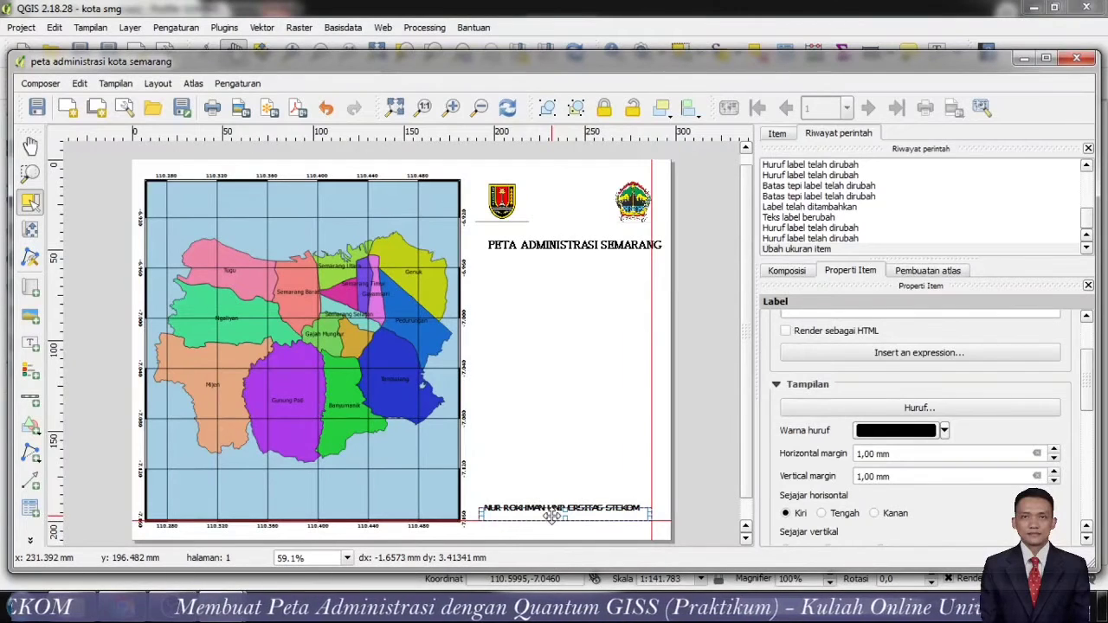
drag(551, 516, 551, 515)
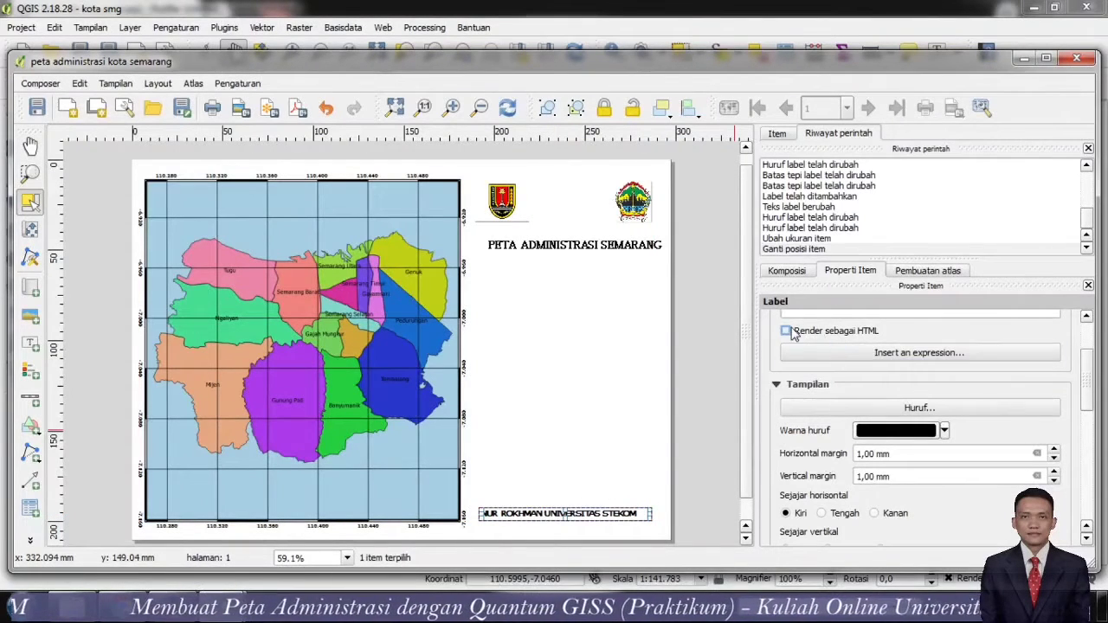
click(649, 249)
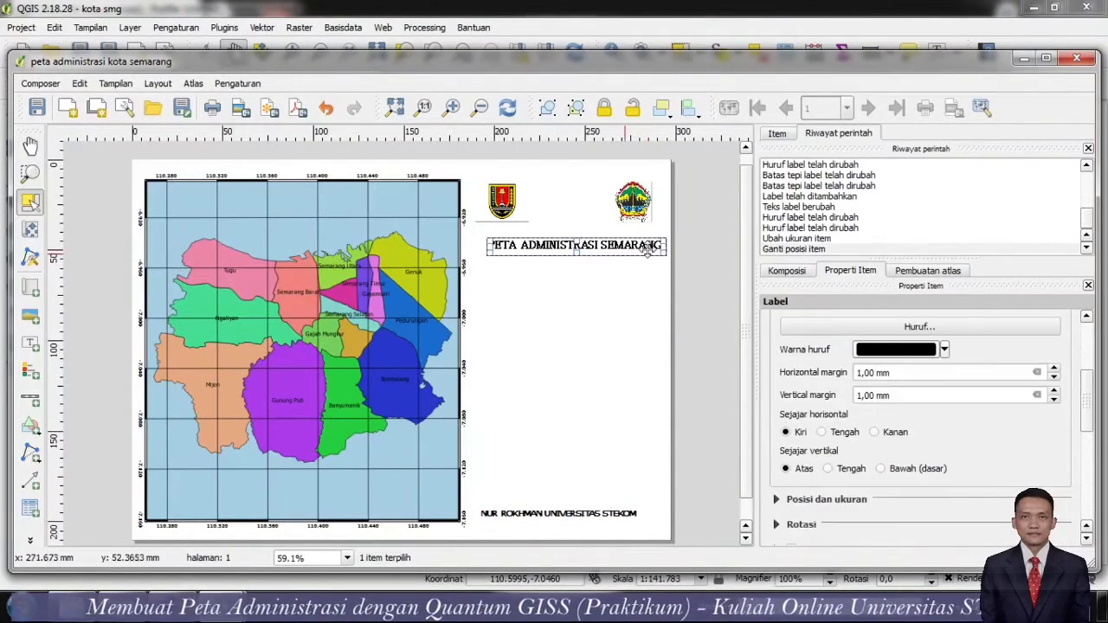
drag(575, 257, 546, 235)
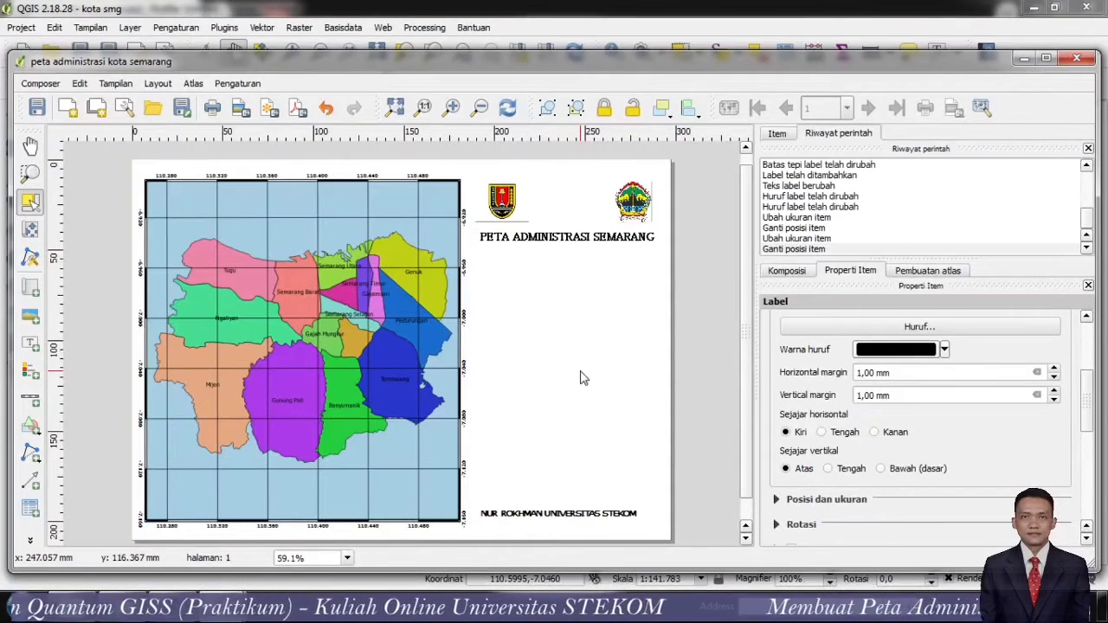
- Enable a frame around the title label
click(1086, 538)
click(1086, 537)
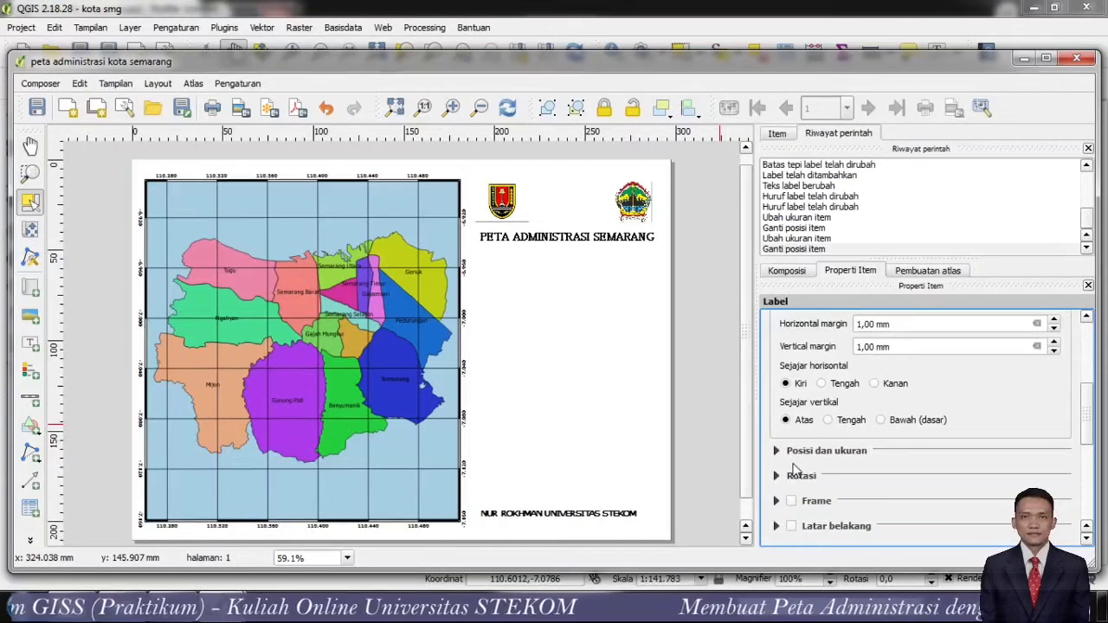
click(777, 451)
click(777, 451)
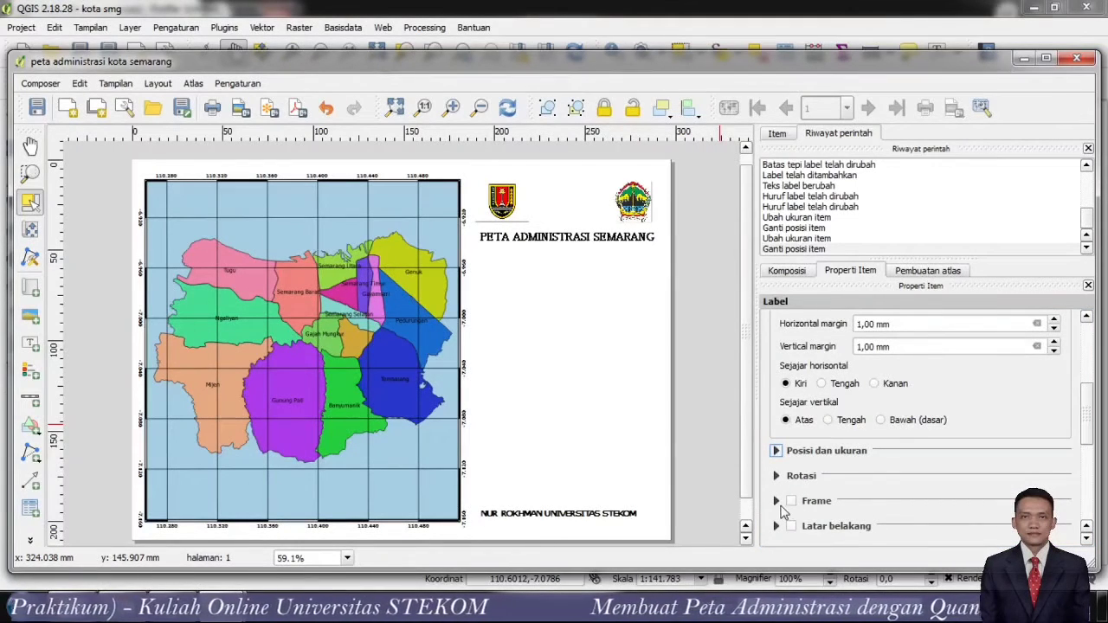
scroll(778, 507, up, 2)
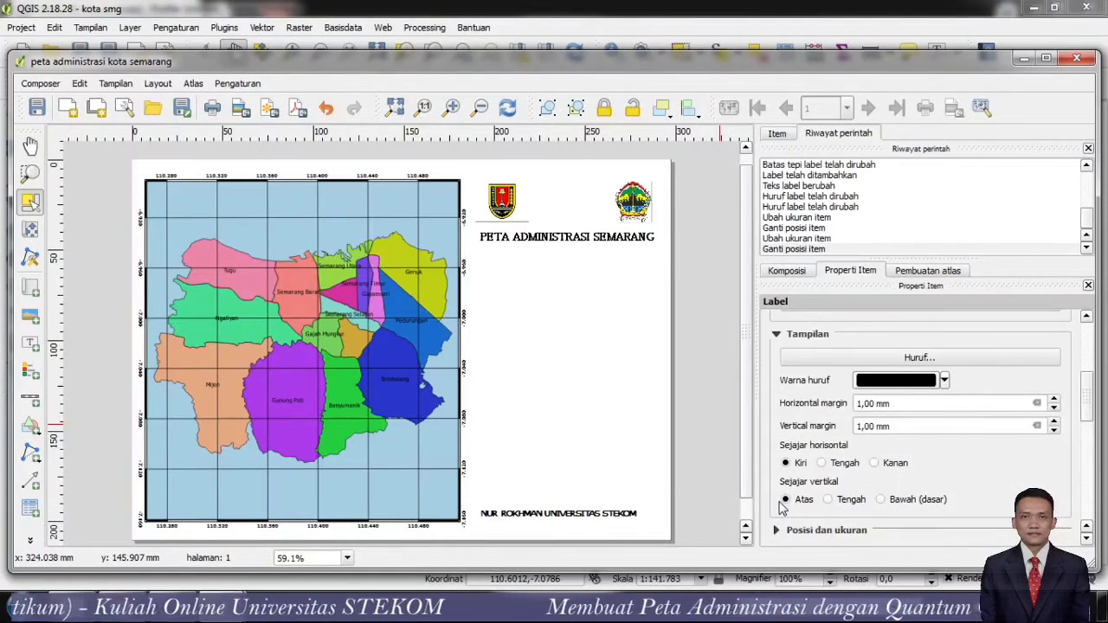
scroll(778, 507, down, 4)
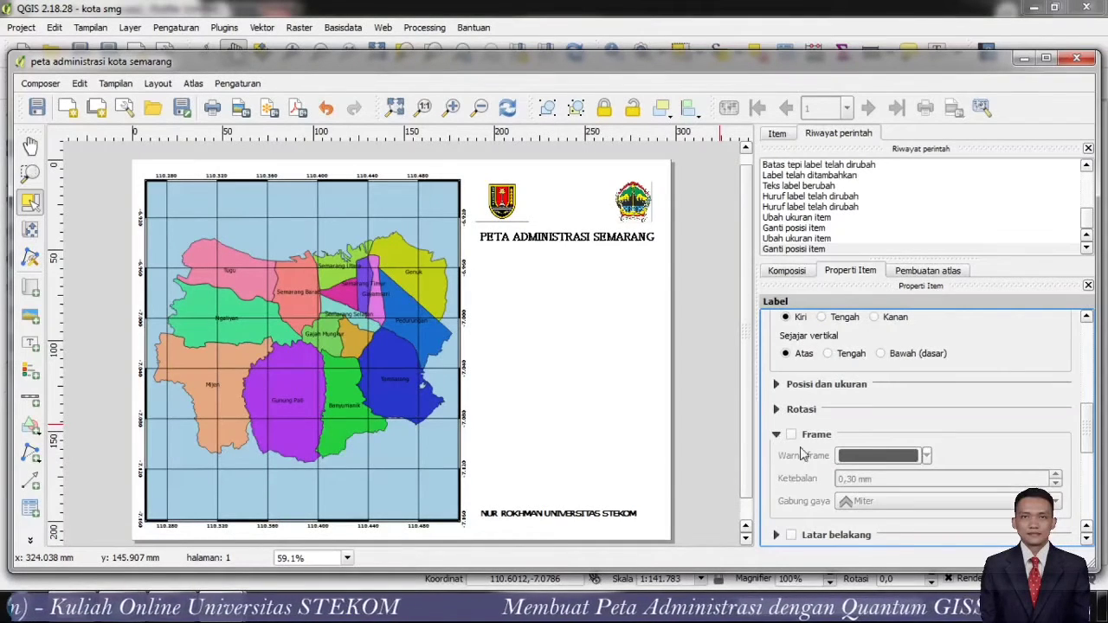
click(790, 434)
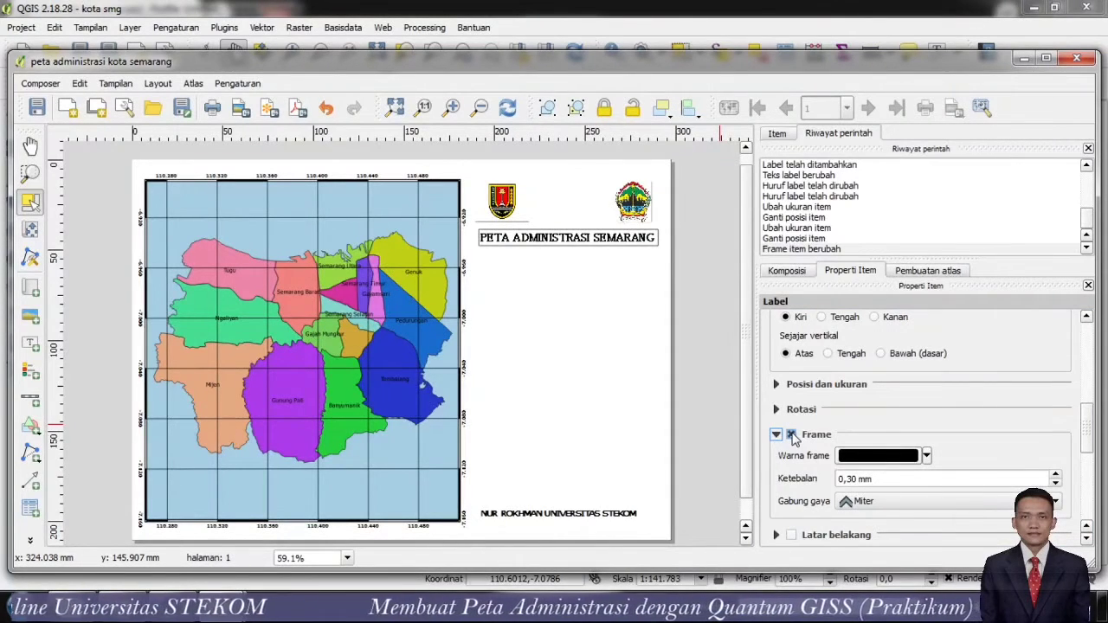
- Try a -1.00 mm vertical margin on the author label, restore it to 1.00 mm, and enable the label's frame
click(618, 516)
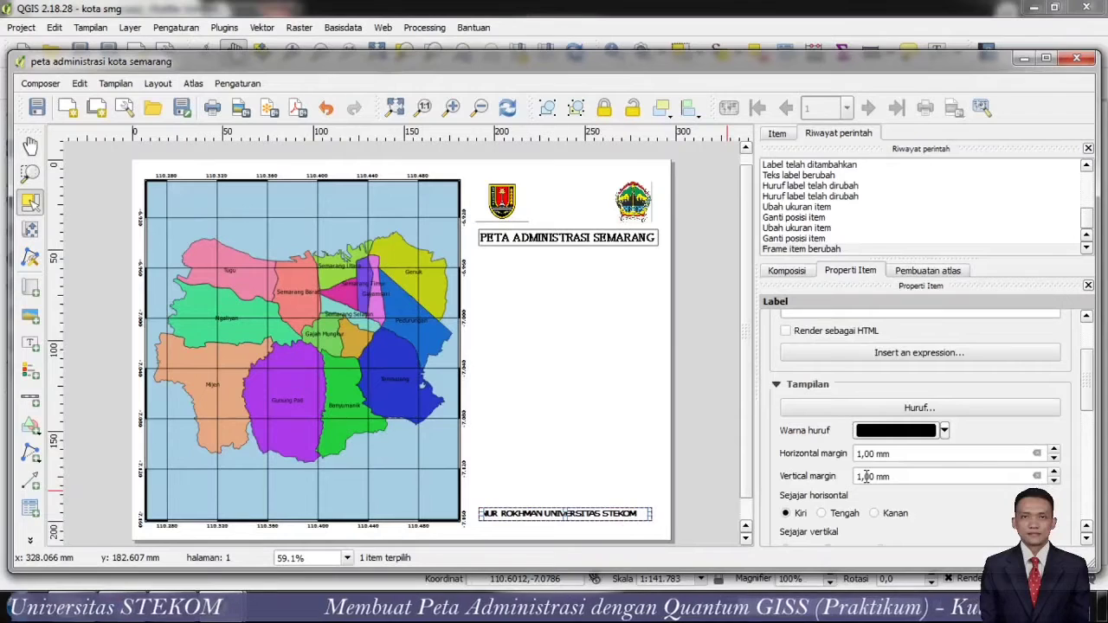
scroll(867, 477, down, 3)
scroll(867, 477, up, 2)
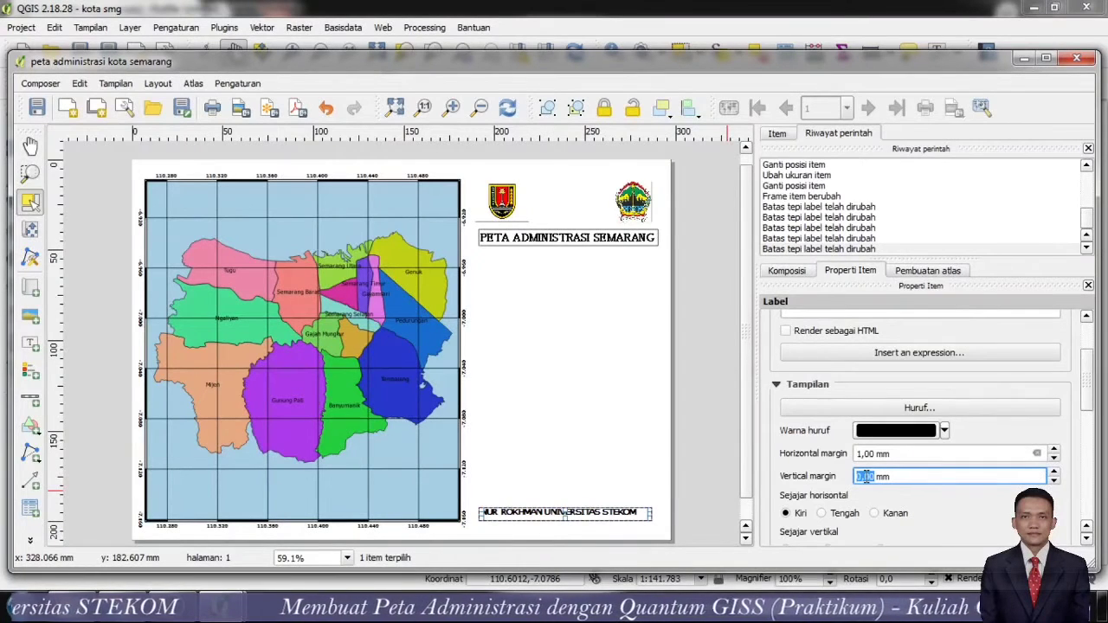
scroll(866, 477, down, 1)
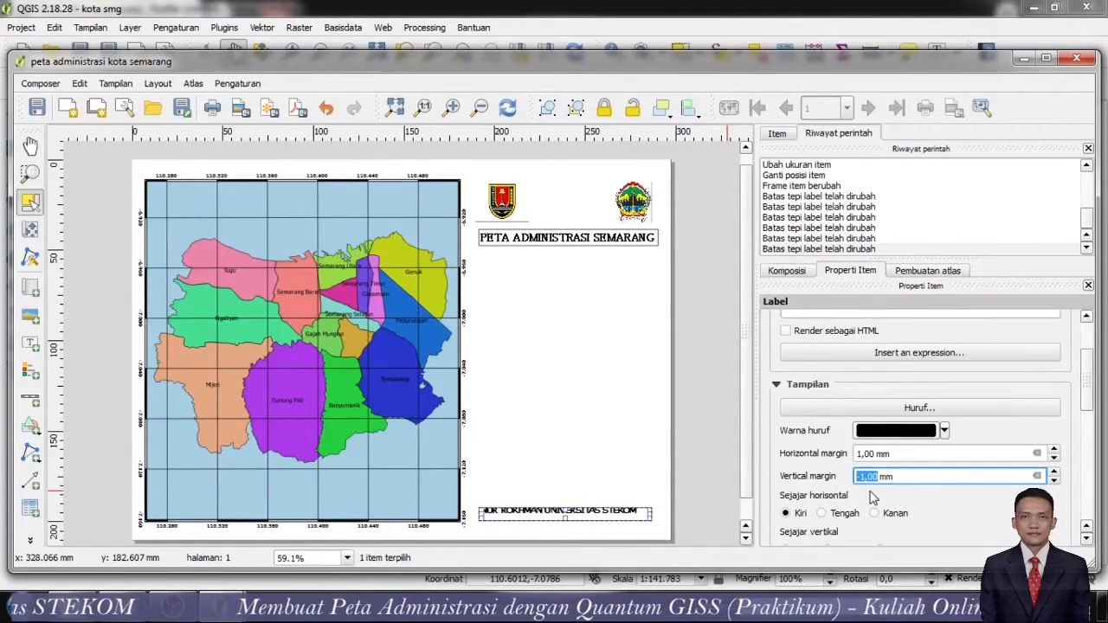
scroll(870, 498, up, 1)
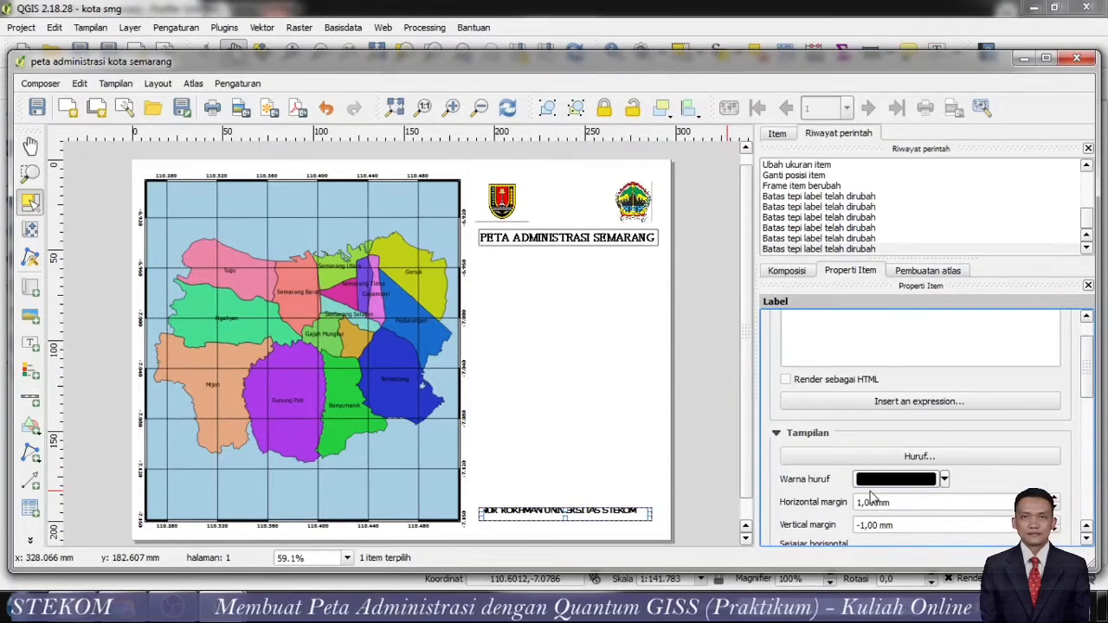
click(1054, 520)
click(1054, 520)
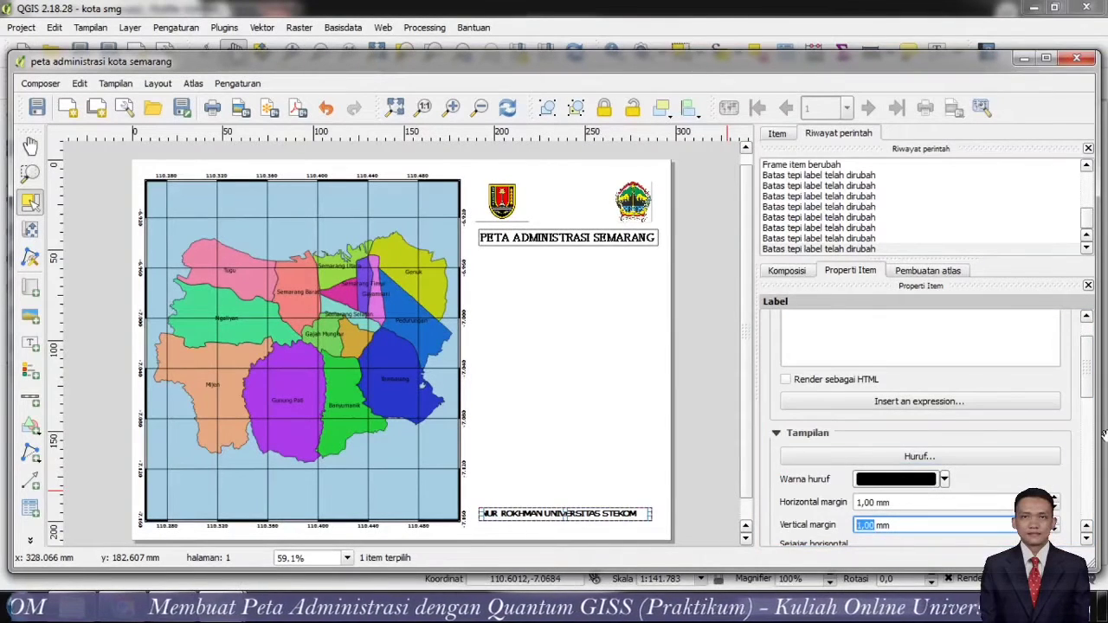
scroll(818, 450, down, 5)
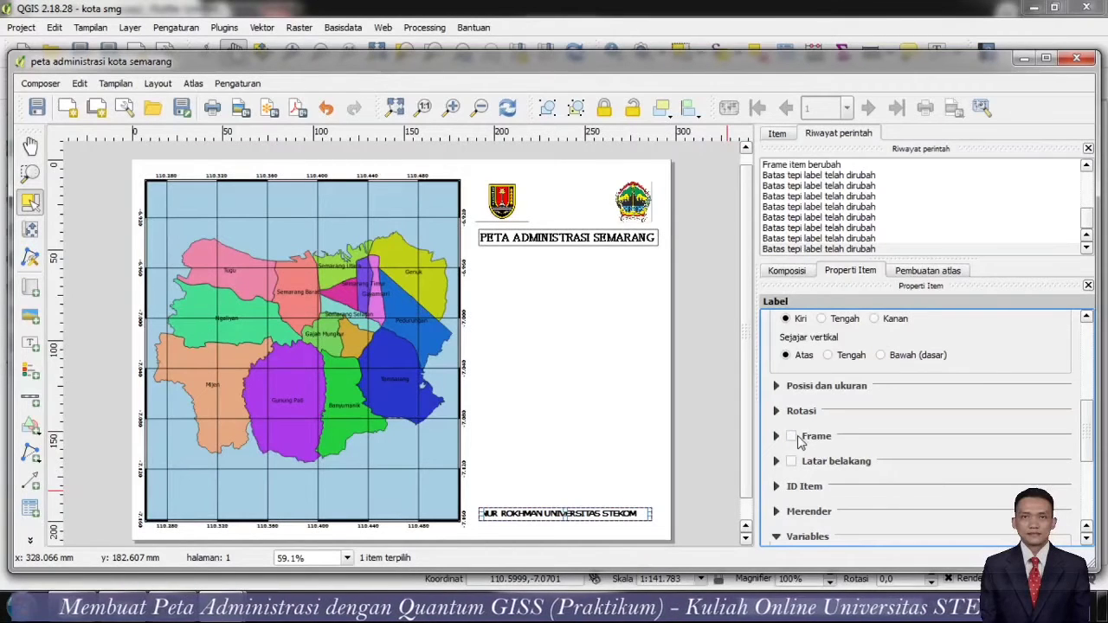
click(797, 437)
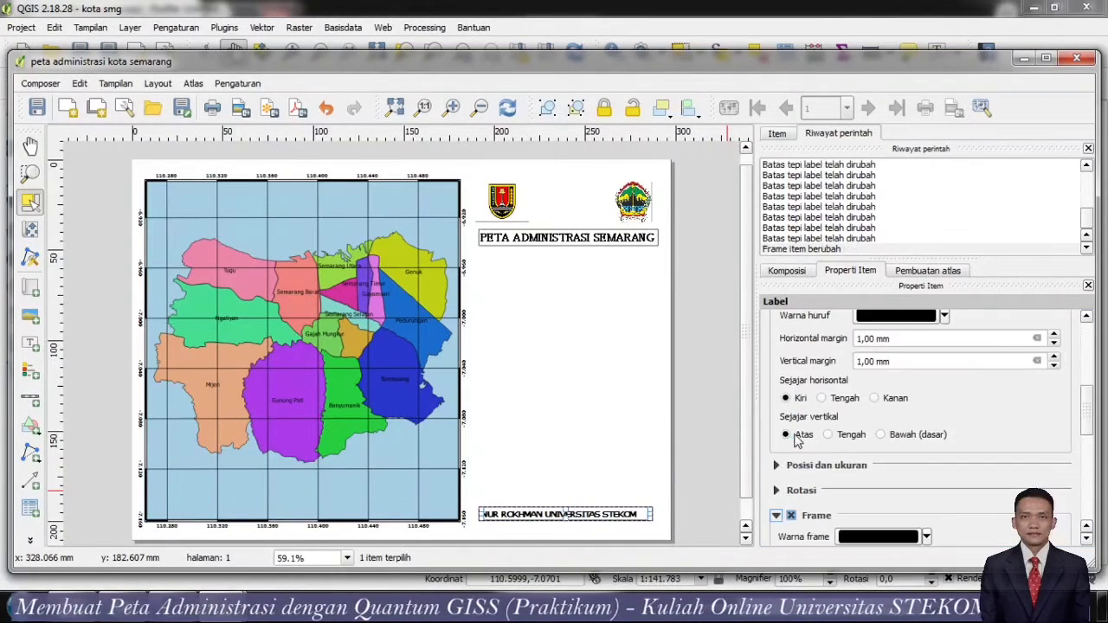
- Enable a background for the author label and set its color to light yellow #ffff80
scroll(857, 519, down, 2)
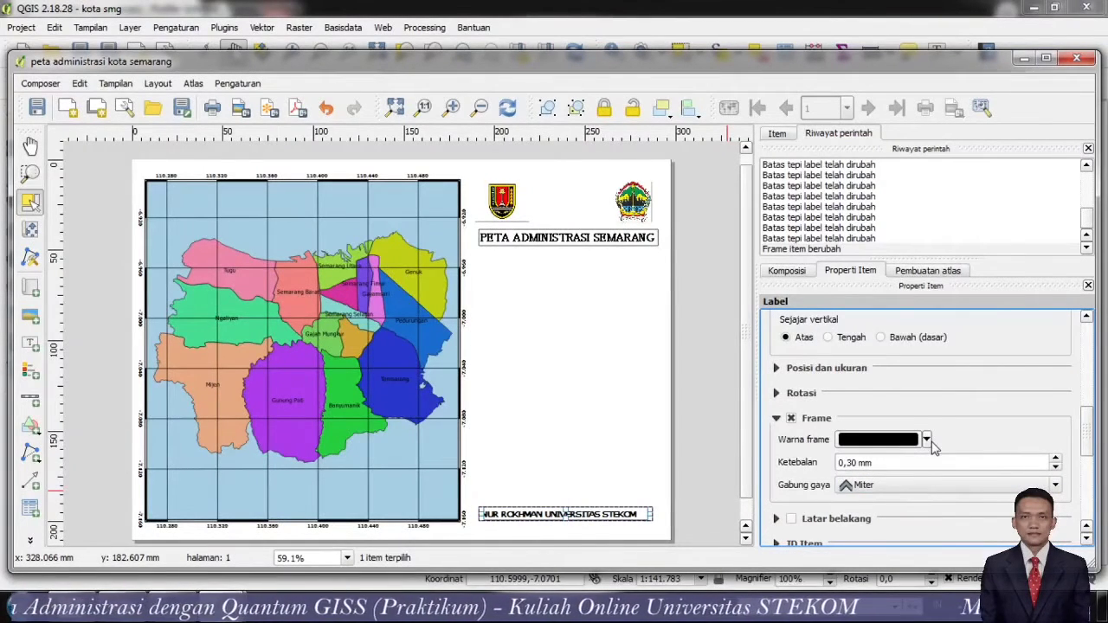
scroll(918, 502, down, 1)
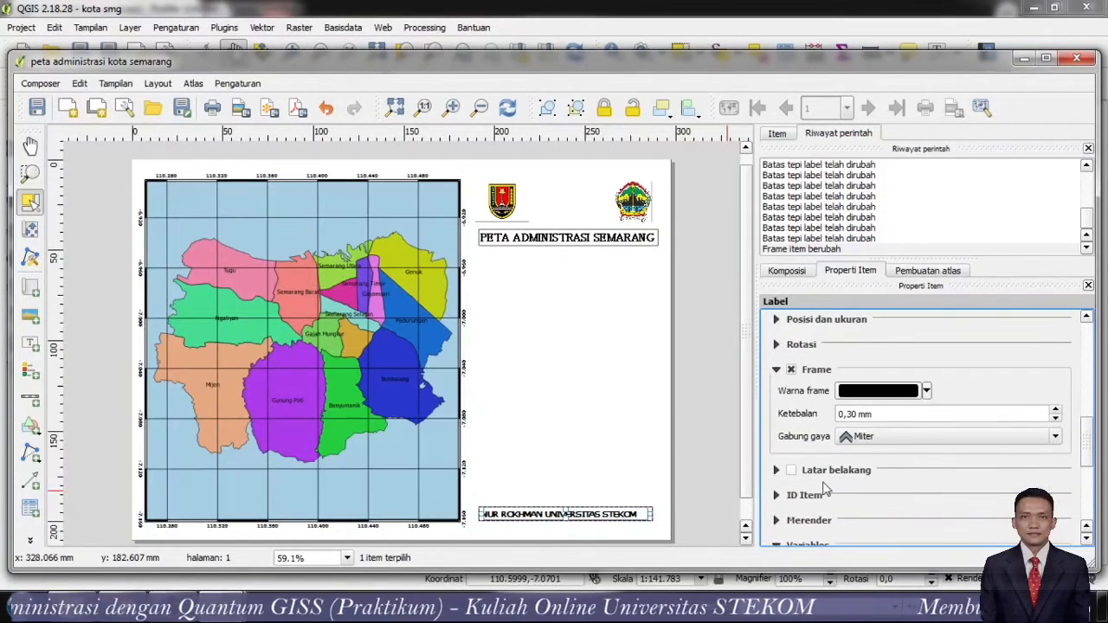
click(790, 470)
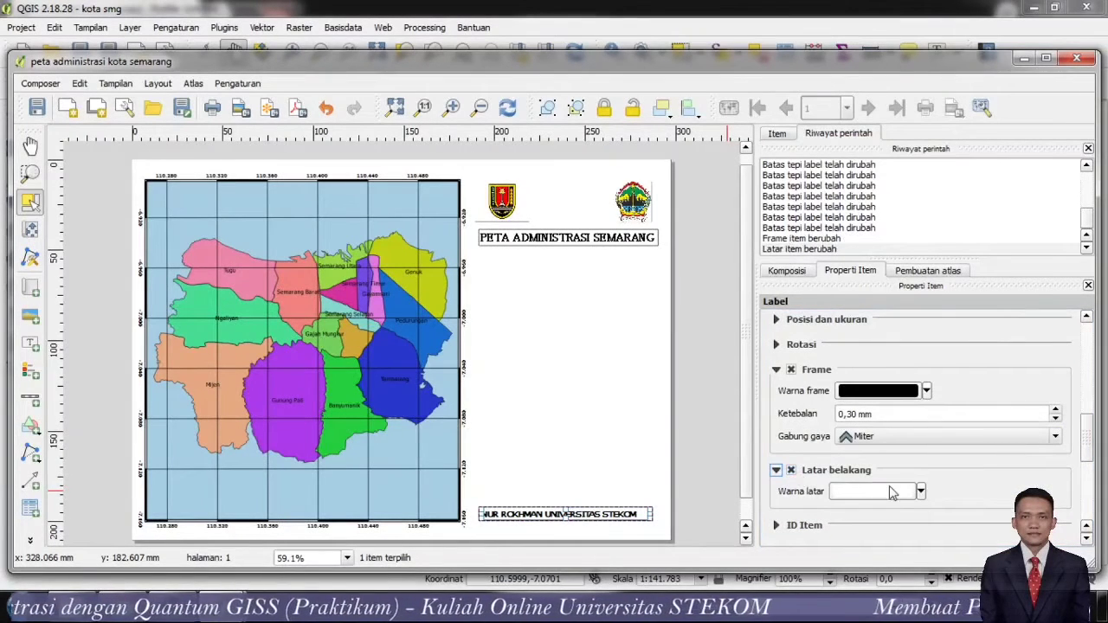
click(893, 492)
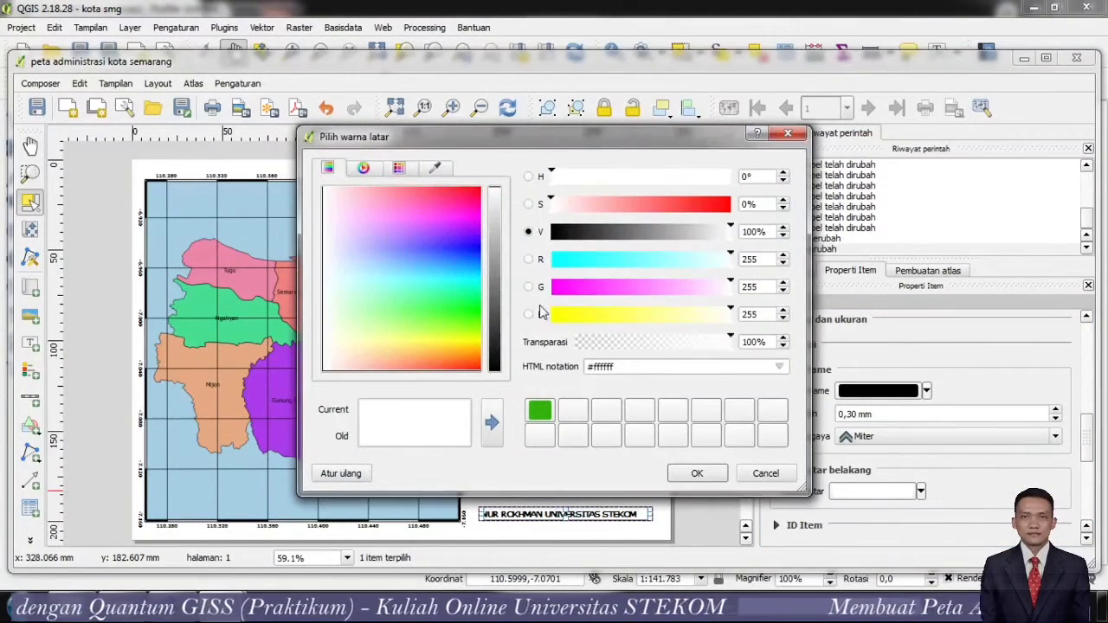
click(642, 315)
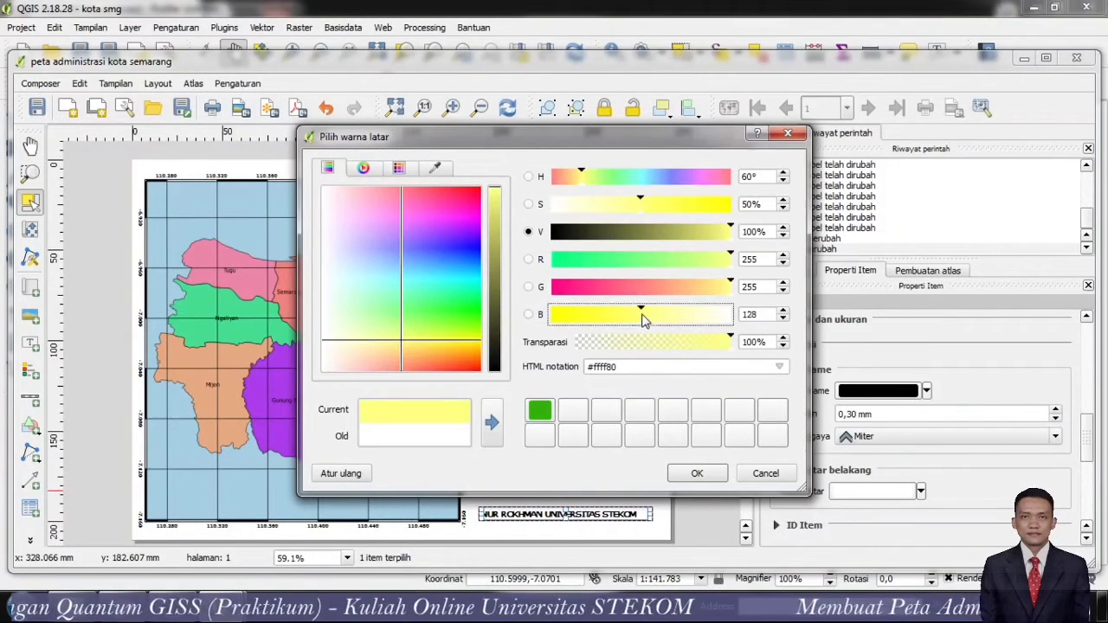
click(704, 476)
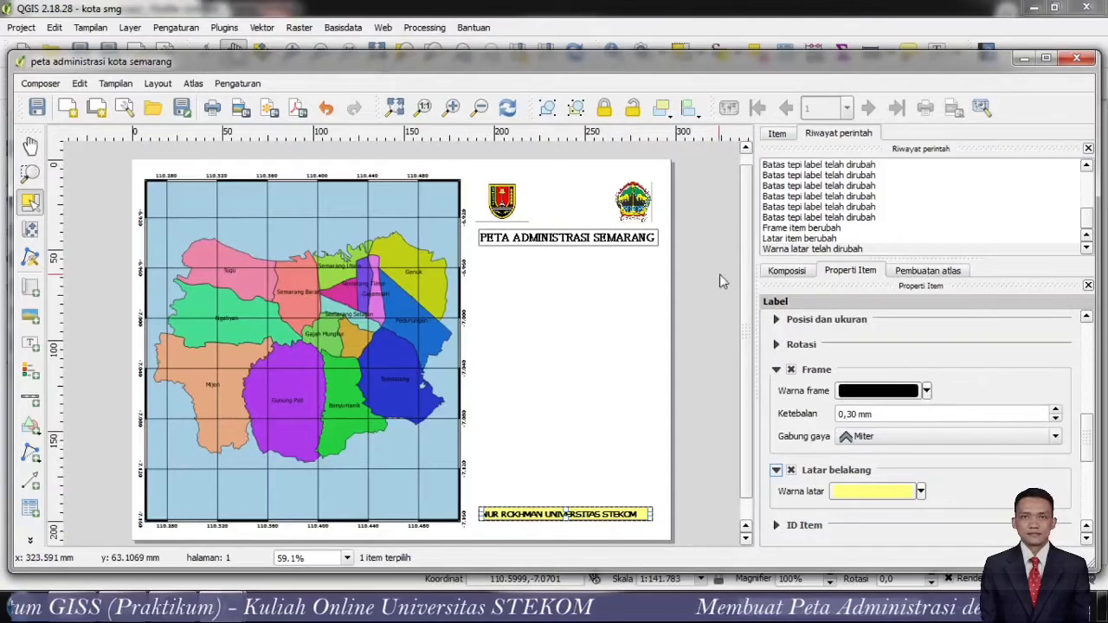
- Enable a background for the title label, set its color to light cyan #88ffff, and collapse the label's expanded property groups
click(601, 232)
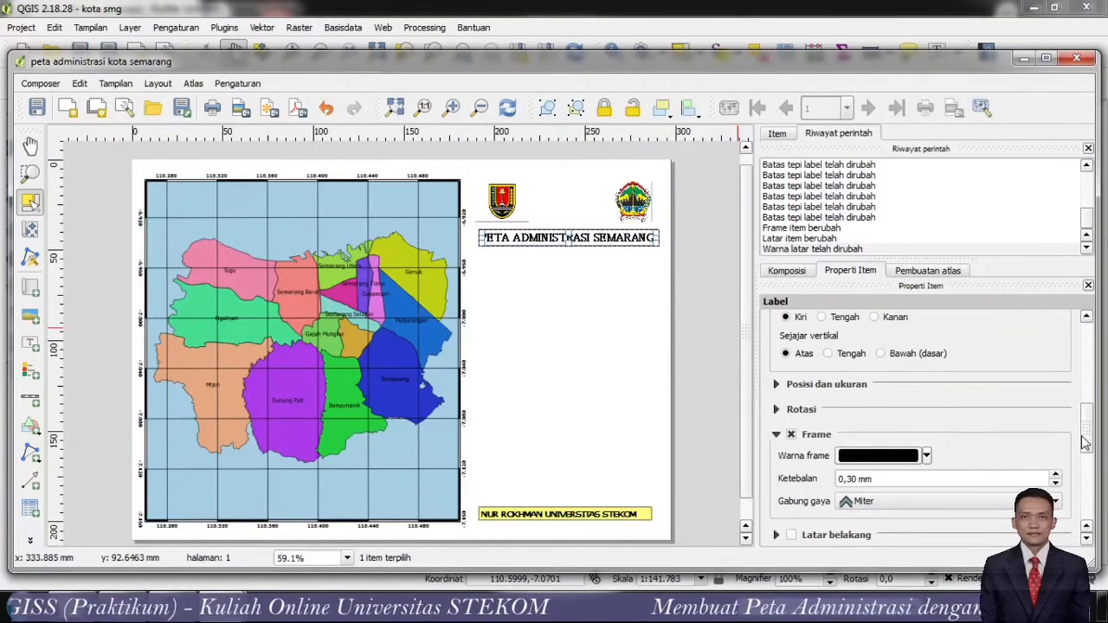
scroll(1084, 442, down, 2)
click(791, 462)
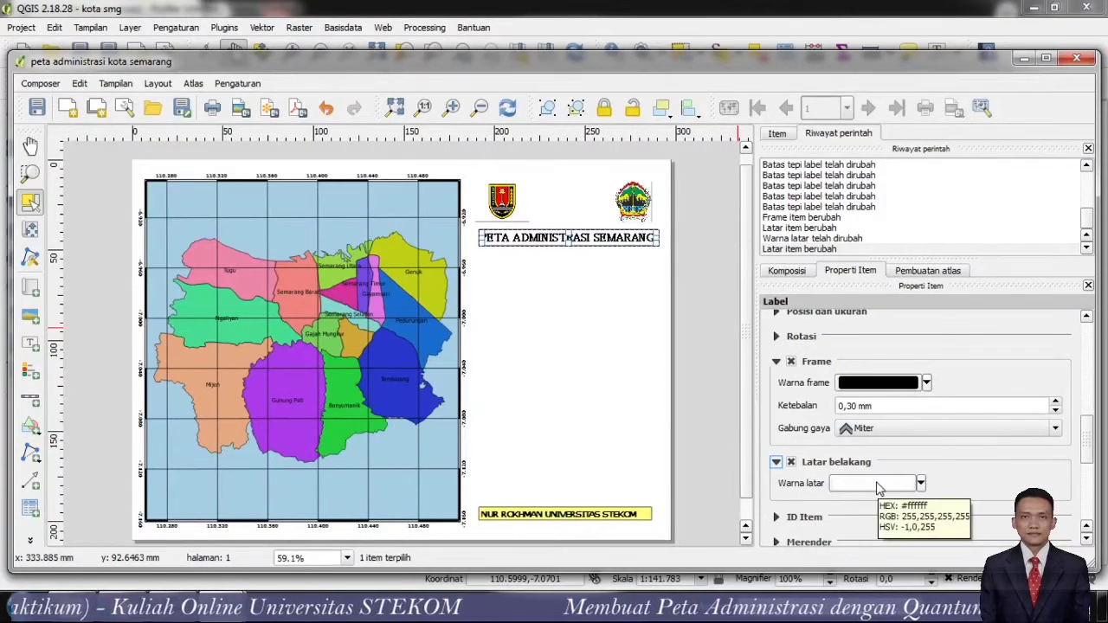
click(875, 483)
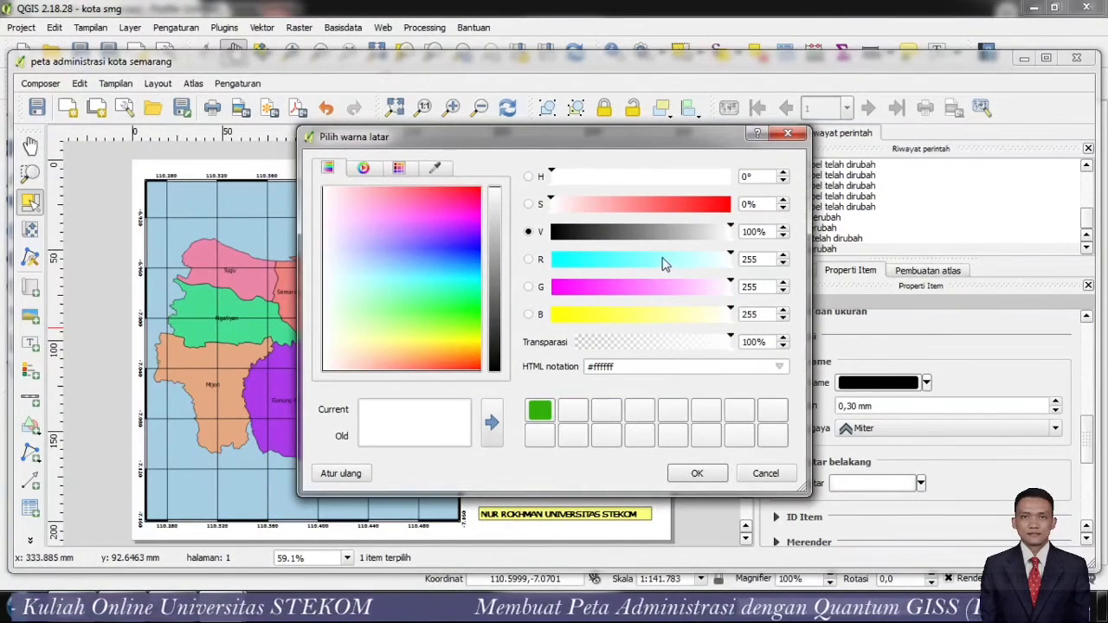
click(649, 266)
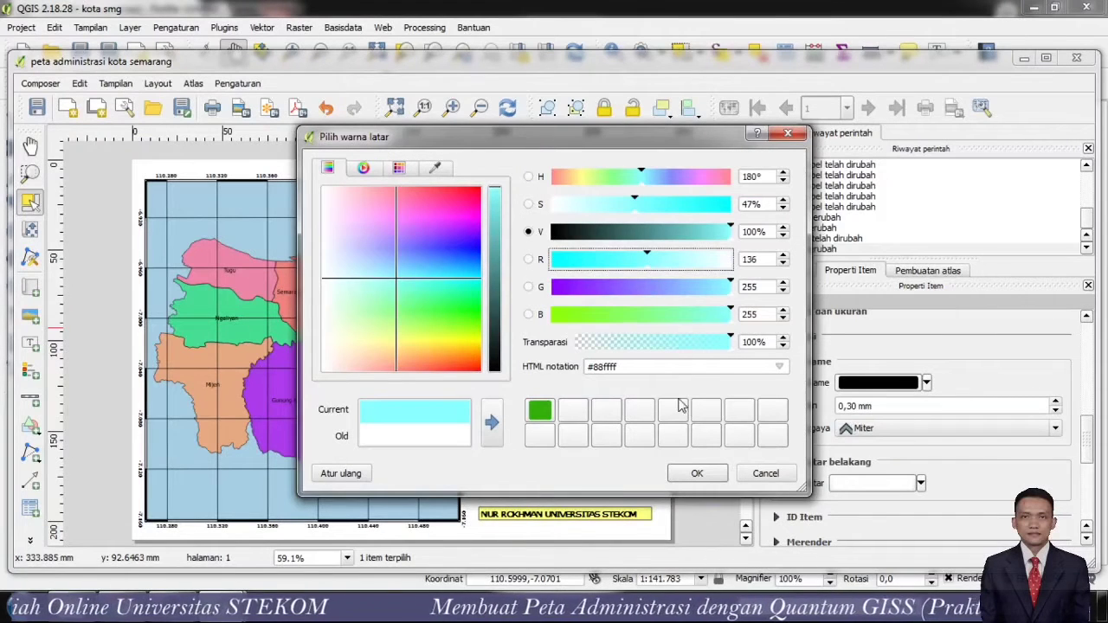
click(698, 472)
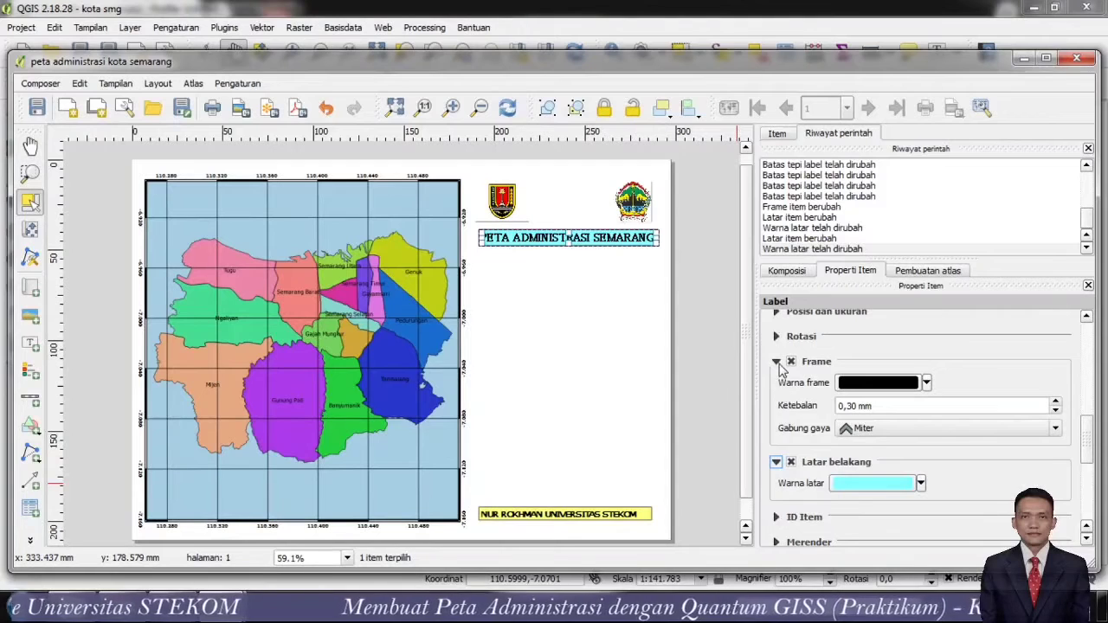
scroll(783, 377, down, 3)
click(777, 413)
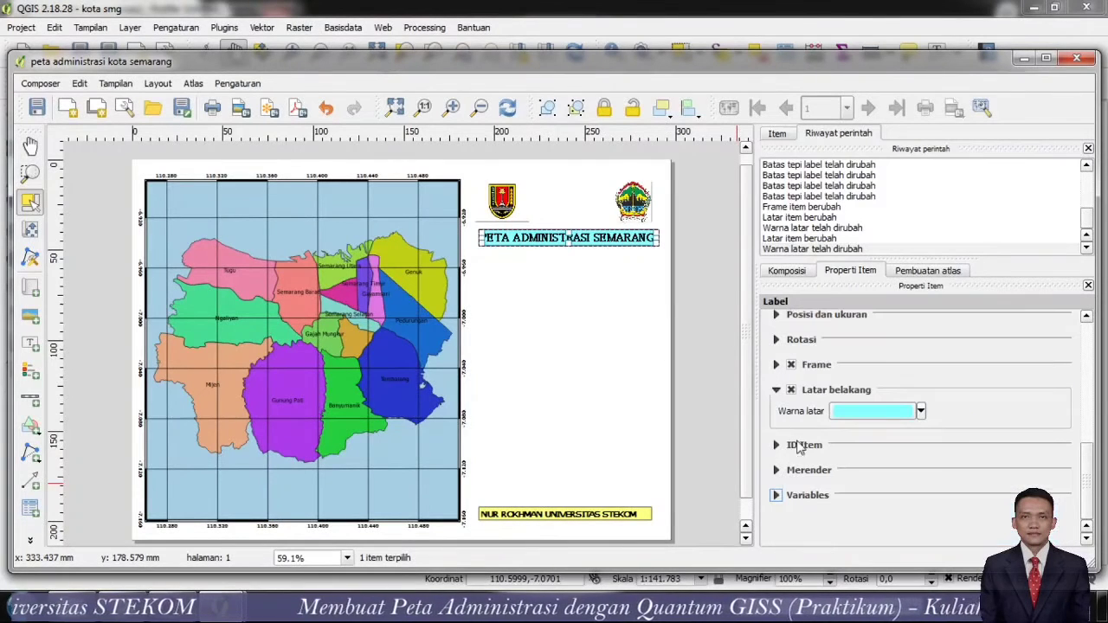
click(777, 392)
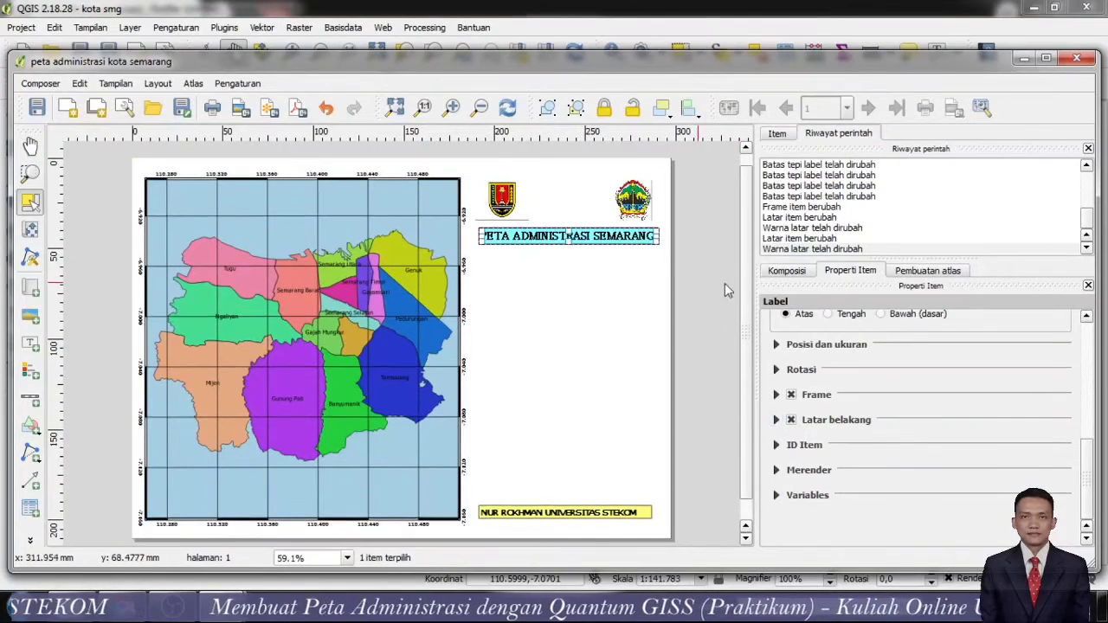
- Add a scale bar just beneath the title label, reduce its box height slightly, and deselect it
click(31, 147)
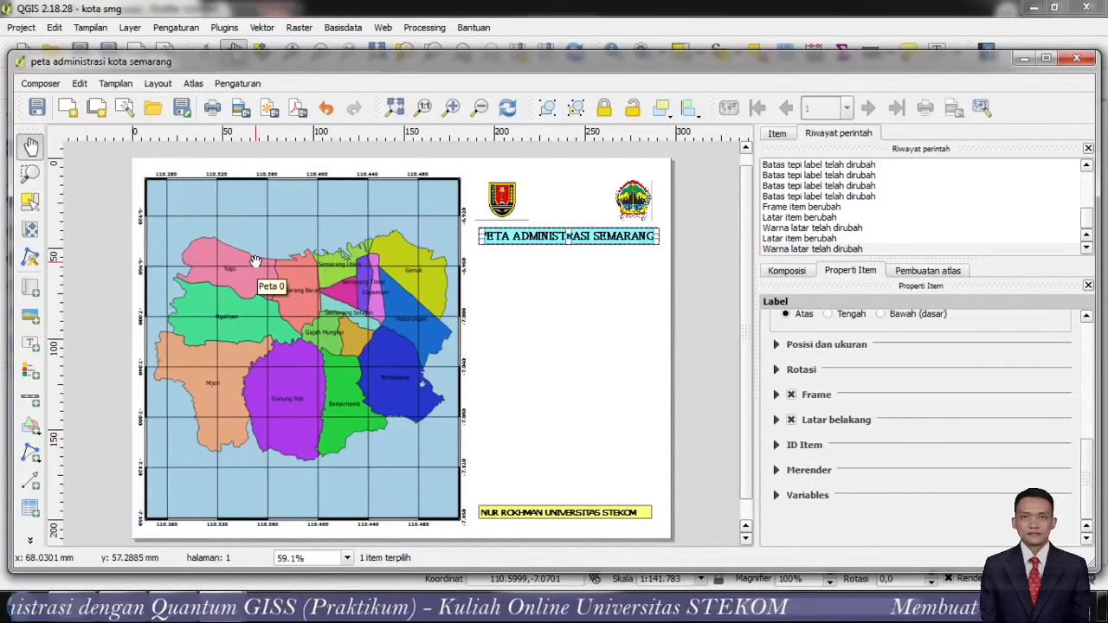
click(31, 399)
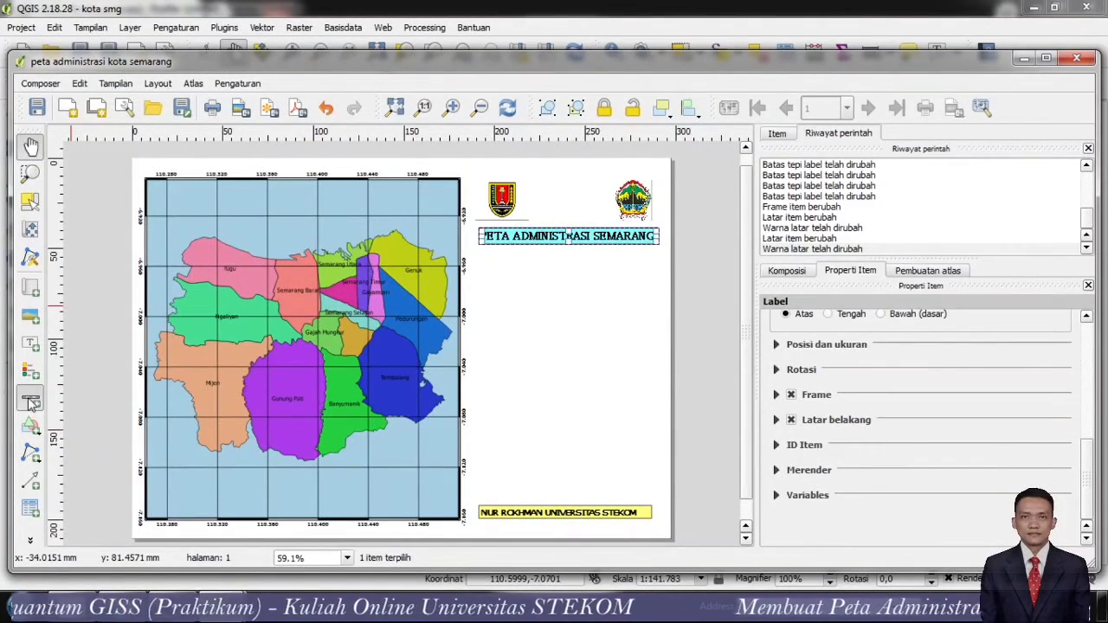
click(482, 255)
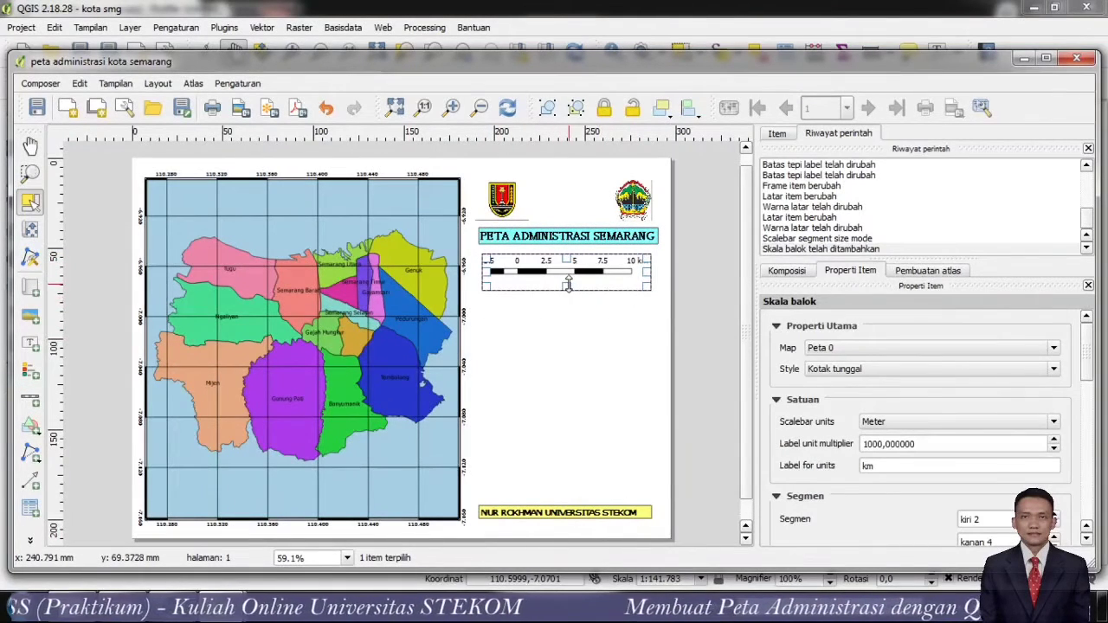
drag(567, 286, 568, 279)
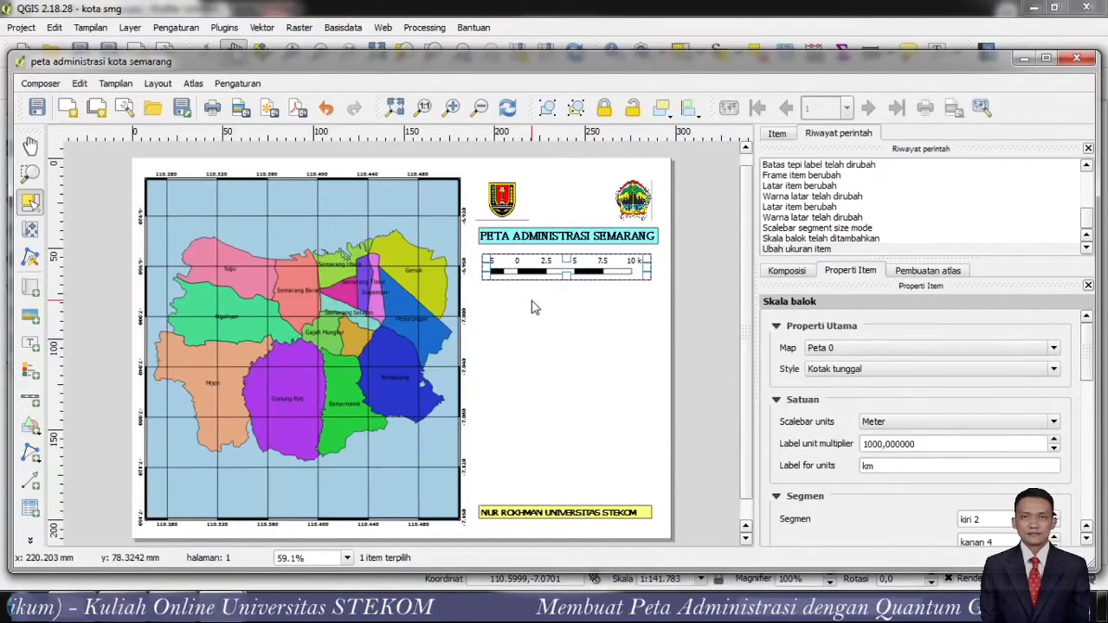
click(632, 313)
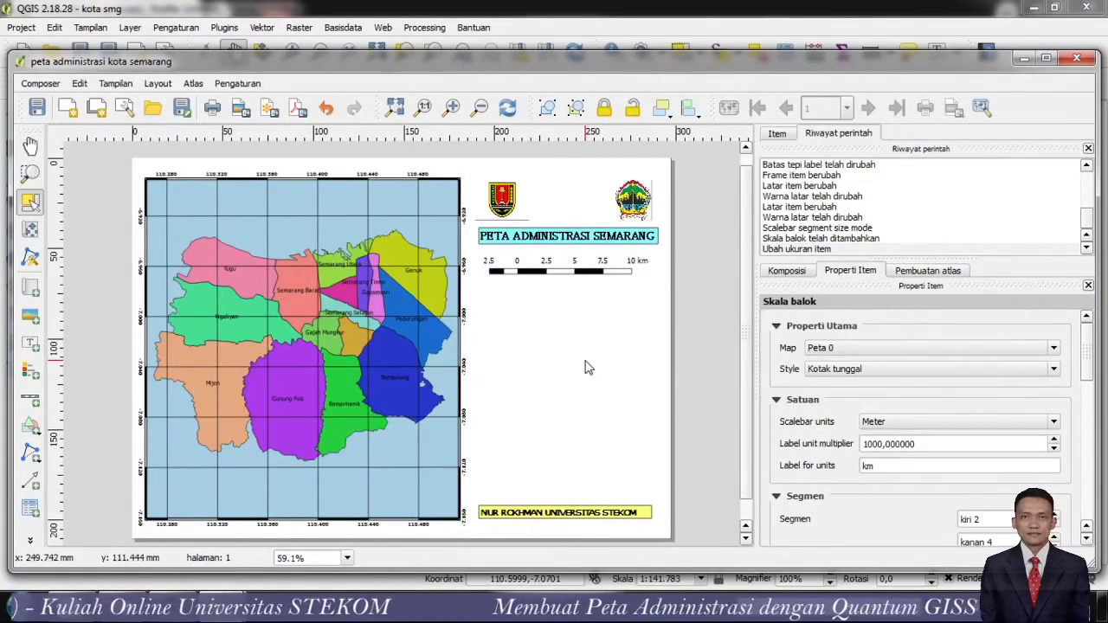
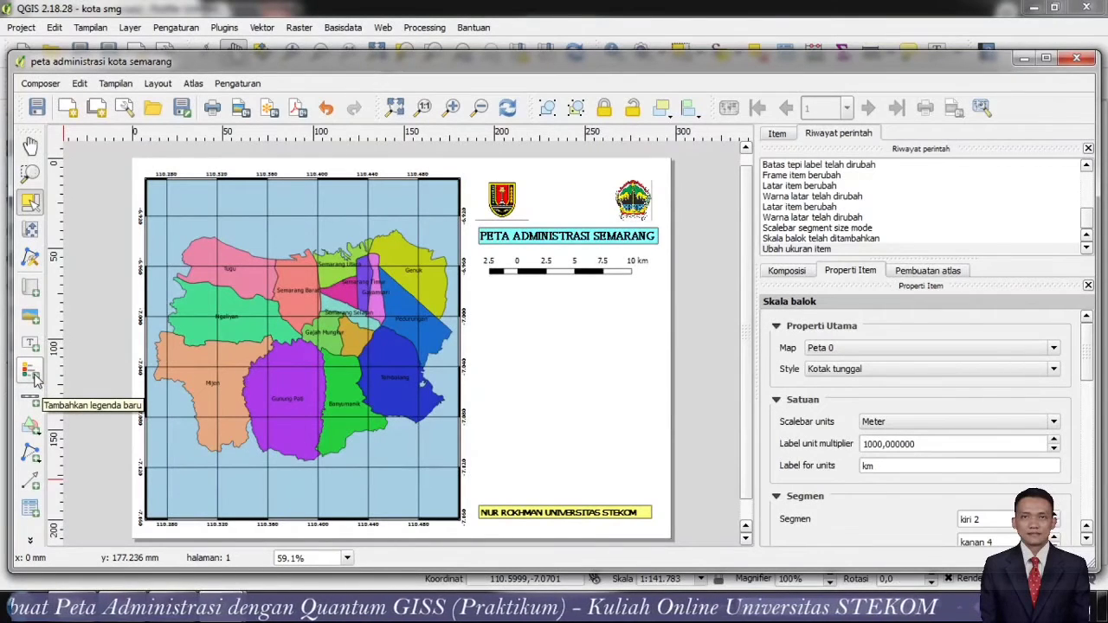
- Add a legend in the space between the scale bar and the author label, and widen its box slightly
click(33, 375)
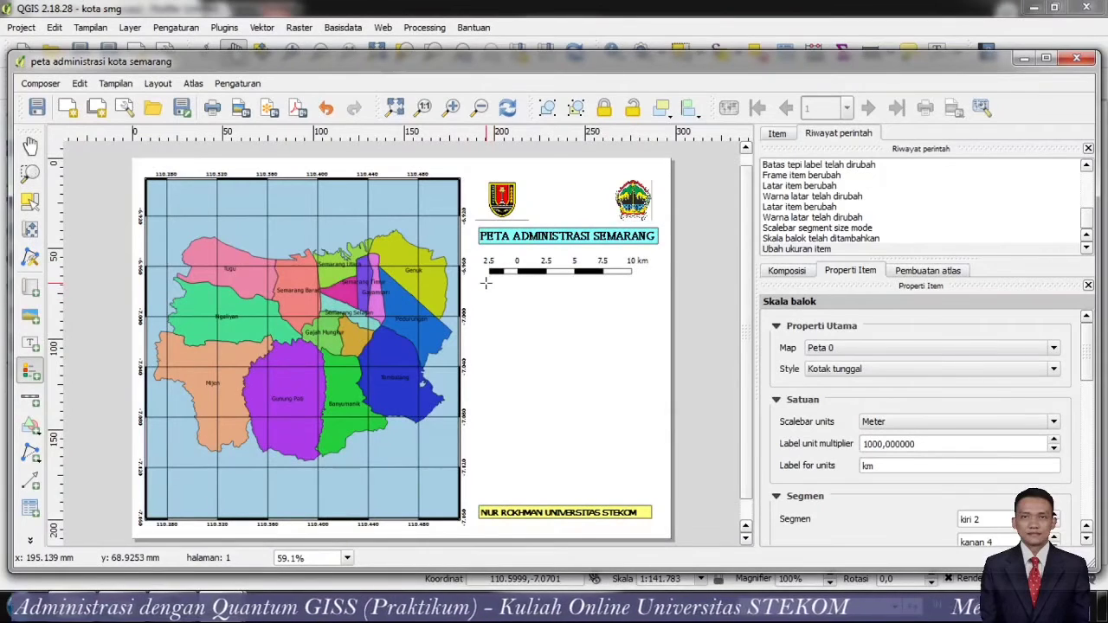
drag(483, 281, 644, 499)
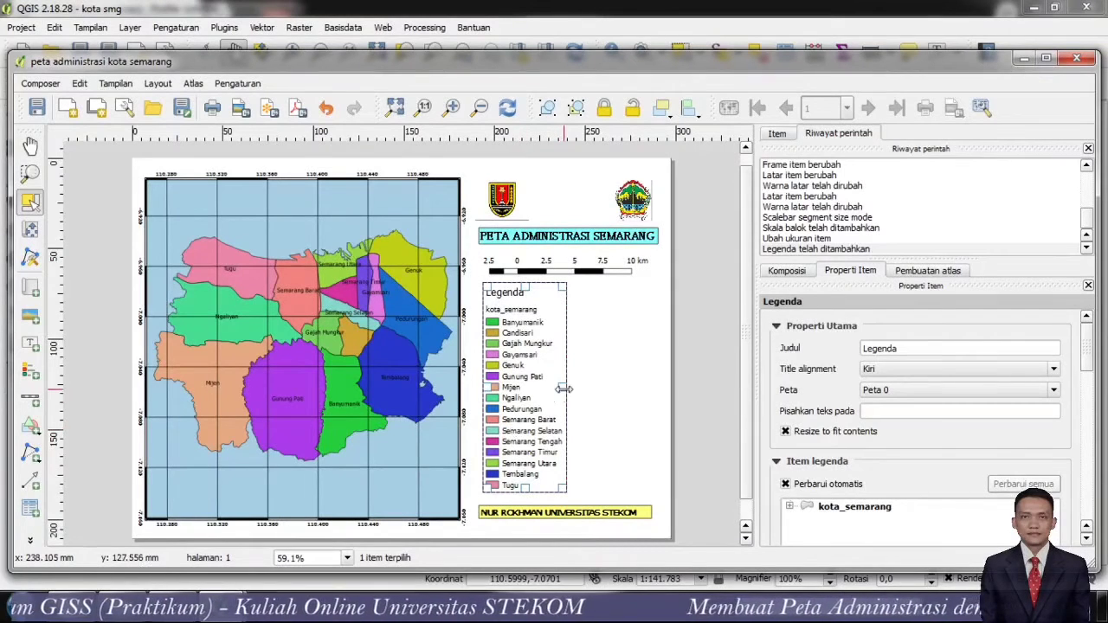
mouse_move(566, 387)
mouse_down()
mouse_move(644, 416)
mouse_move(610, 392)
mouse_move(578, 392)
mouse_up()
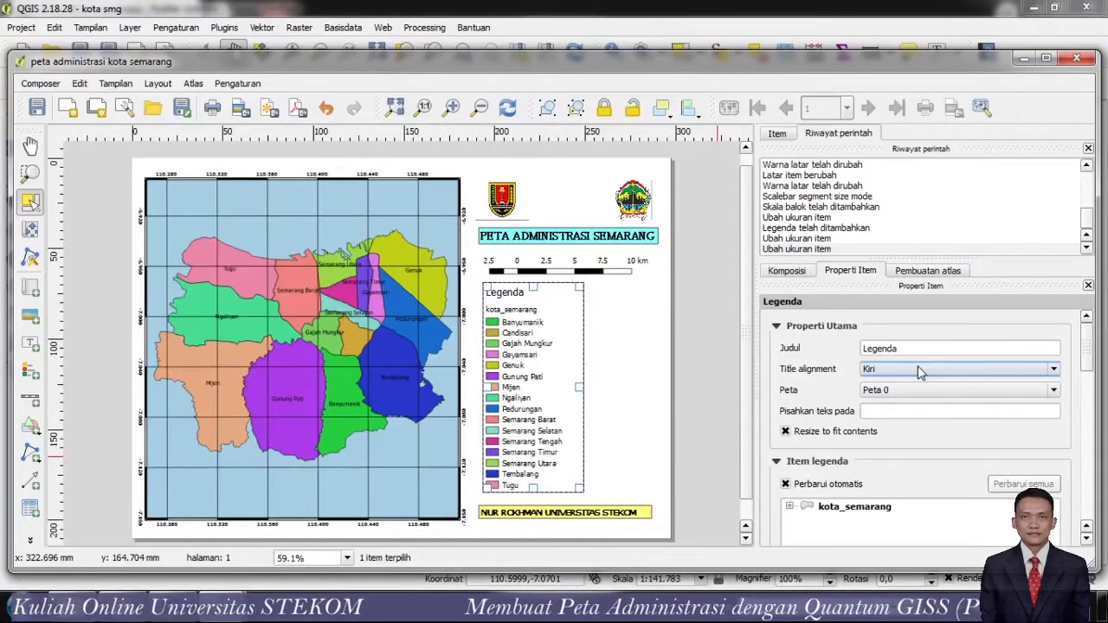
- Center the legend's title by setting its title alignment to Tengah
click(1052, 391)
click(1053, 394)
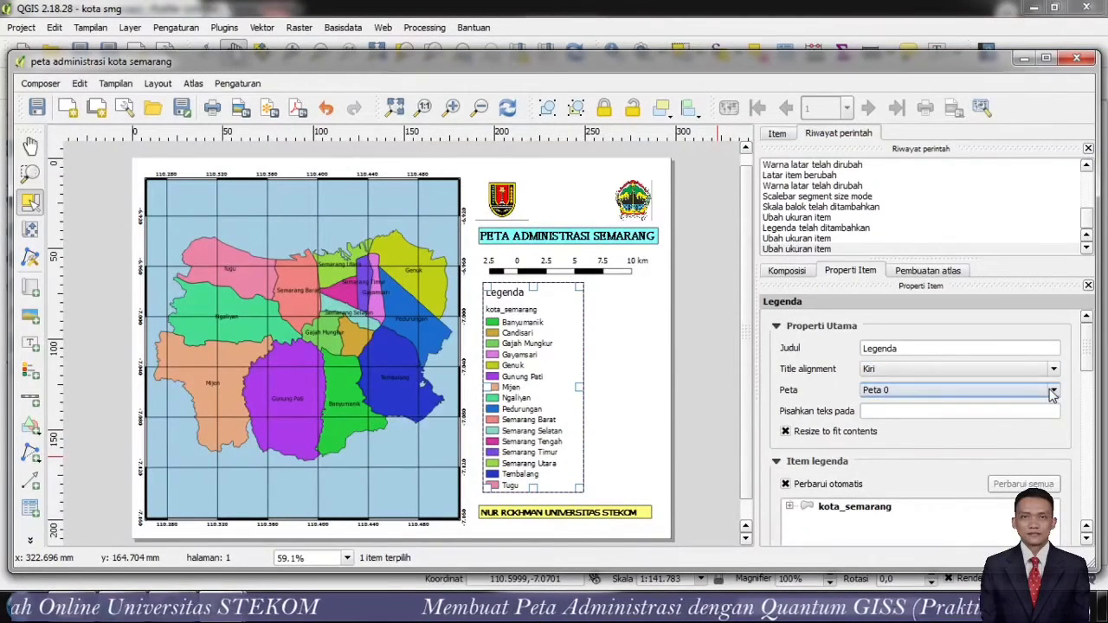
click(1052, 369)
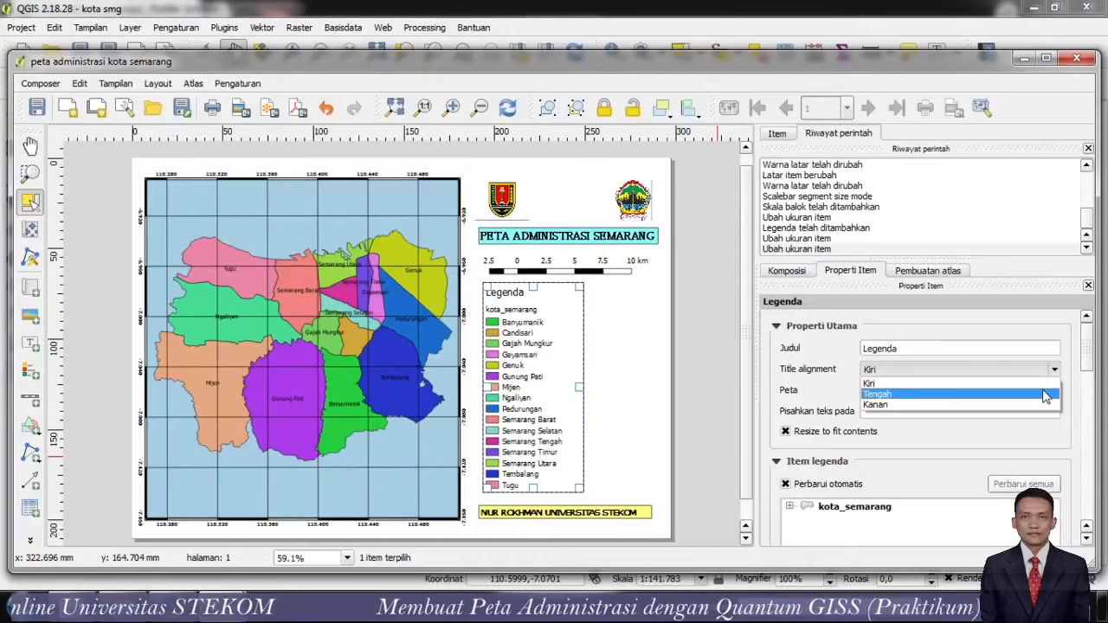
click(1045, 395)
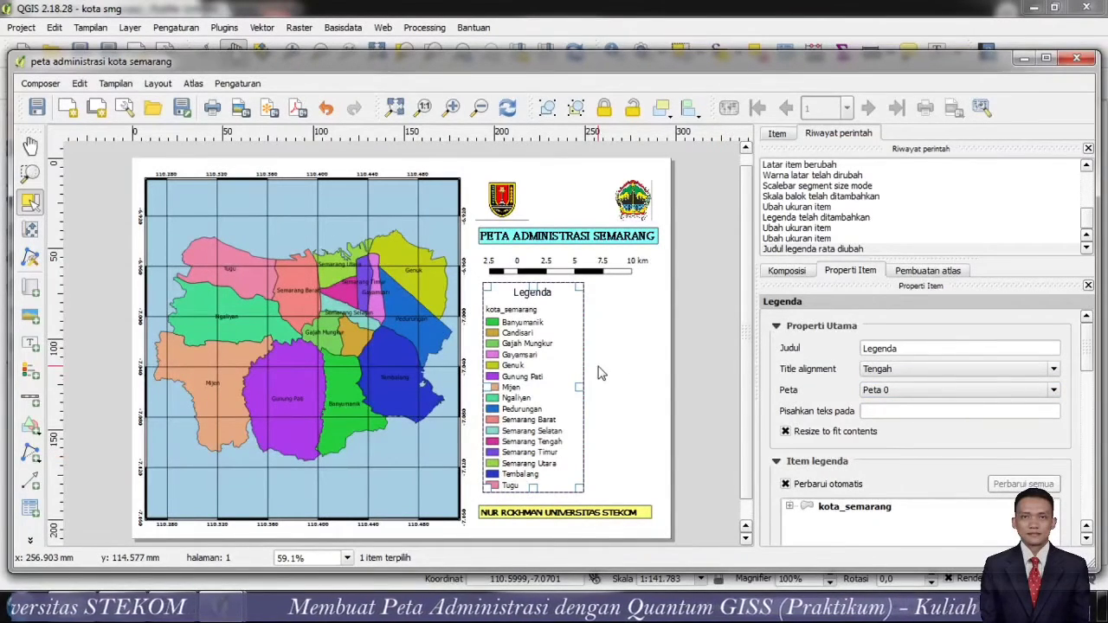
- Set the legend's column count to 2 and enable equal column widths (Kolom lebar sama)
click(1086, 537)
click(1086, 538)
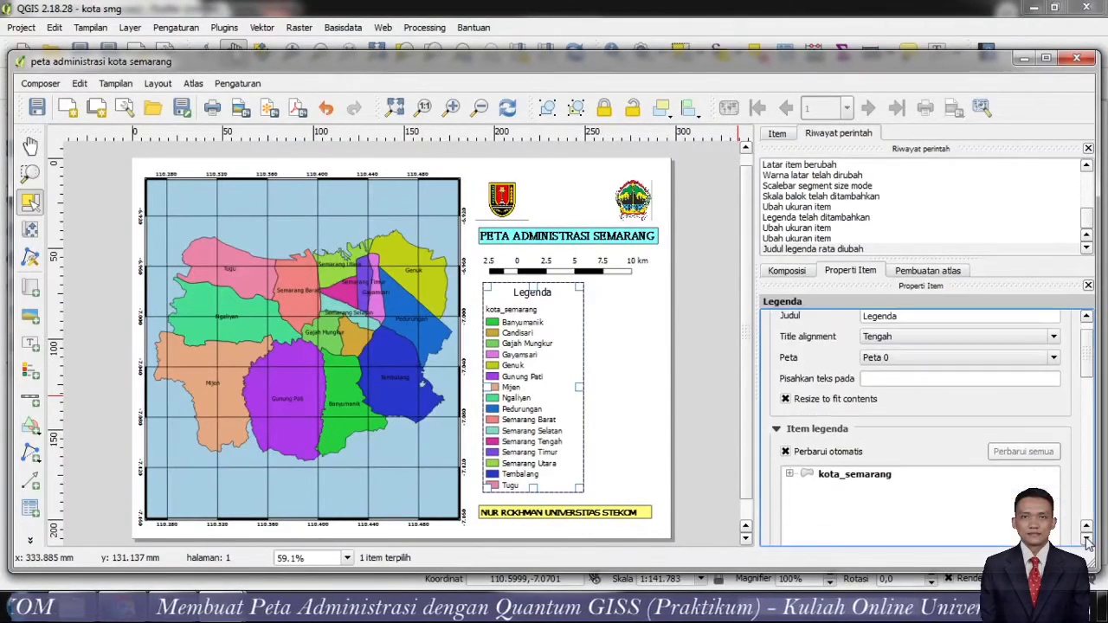
click(1087, 537)
click(1086, 538)
click(1086, 538)
click(1086, 538)
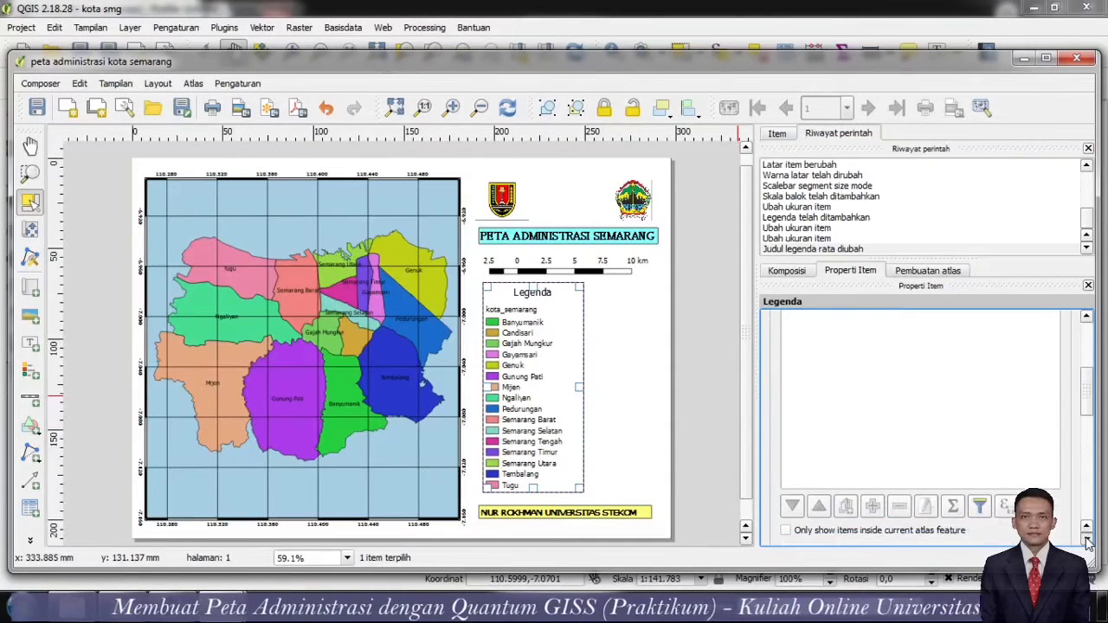
click(1086, 537)
click(1087, 537)
click(1086, 537)
click(1086, 537)
click(1086, 537)
click(1086, 538)
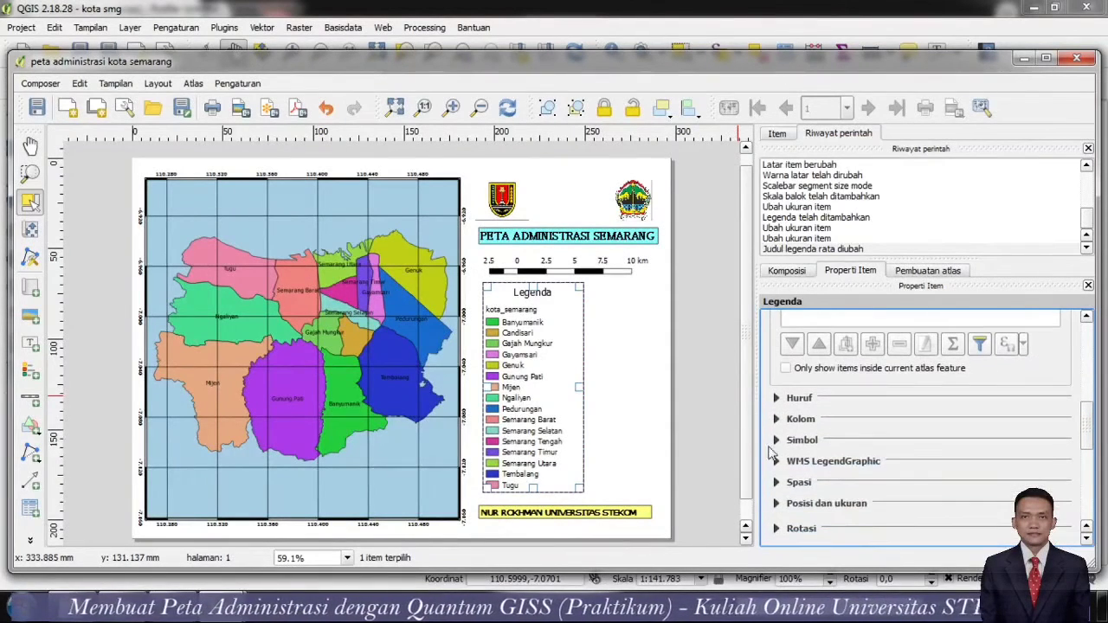
click(777, 418)
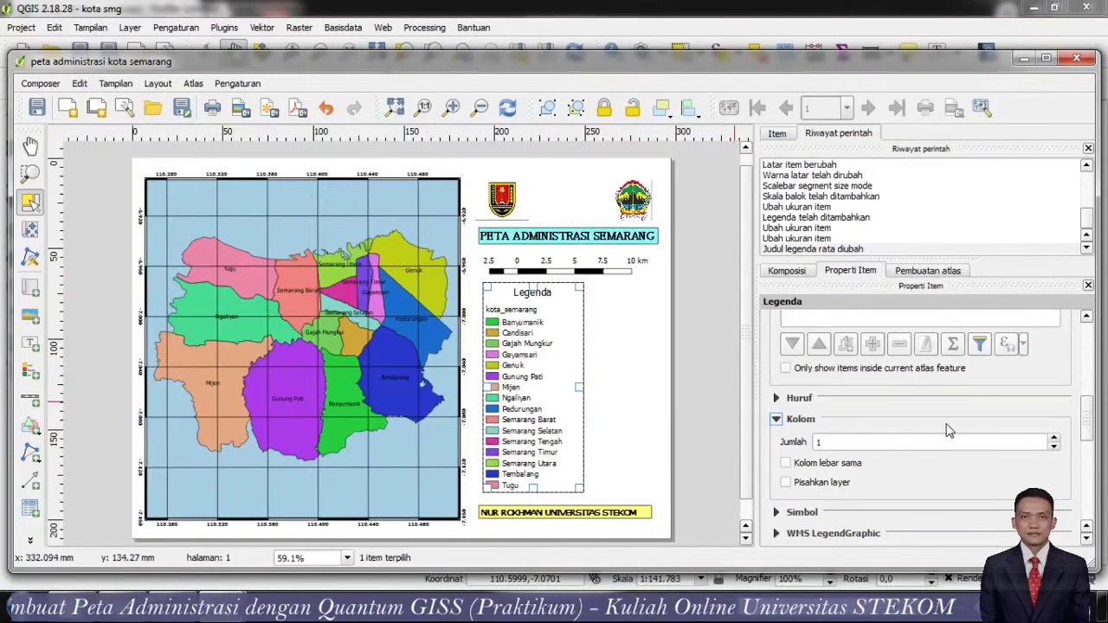
click(1054, 438)
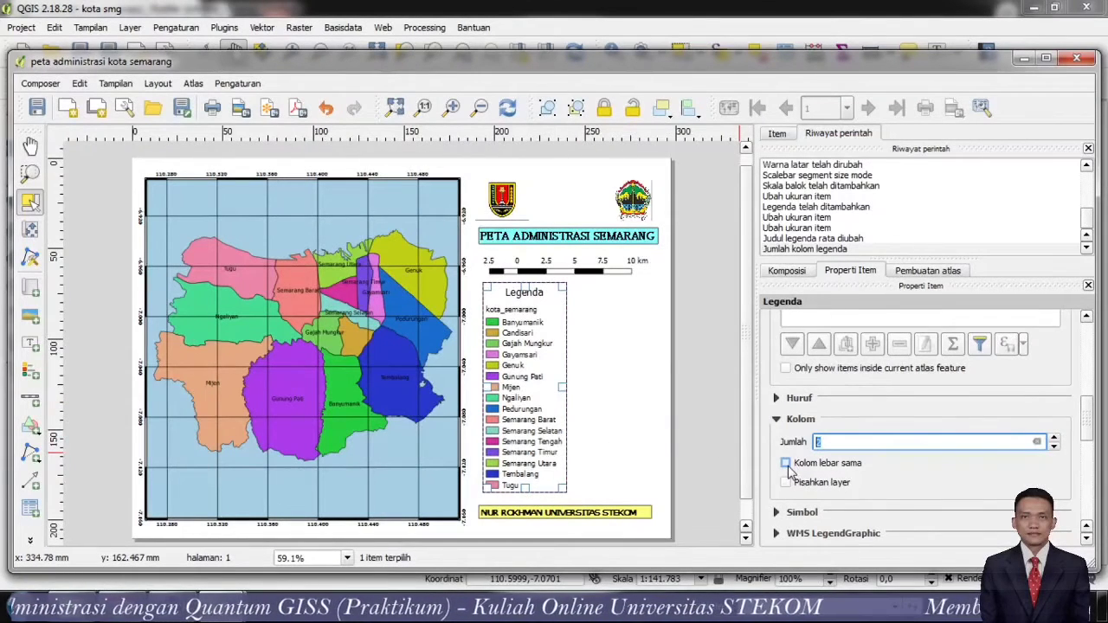
click(786, 465)
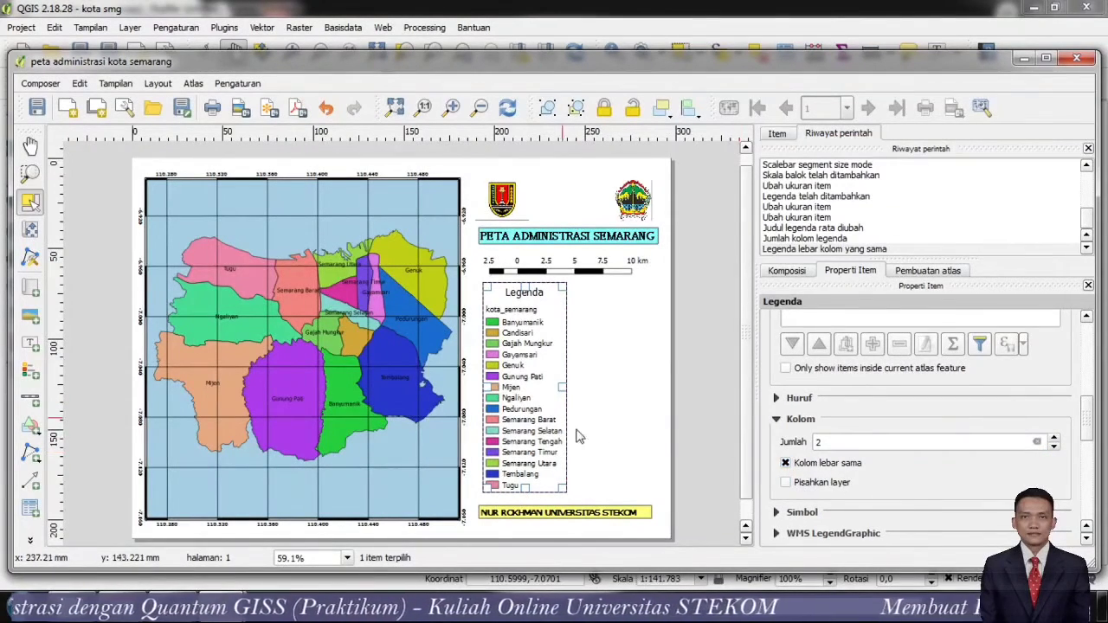
- Try a wider legend box, narrow it again, and enable layer splitting (Pisahkan layer) to spread the entries over both columns
drag(567, 388, 622, 404)
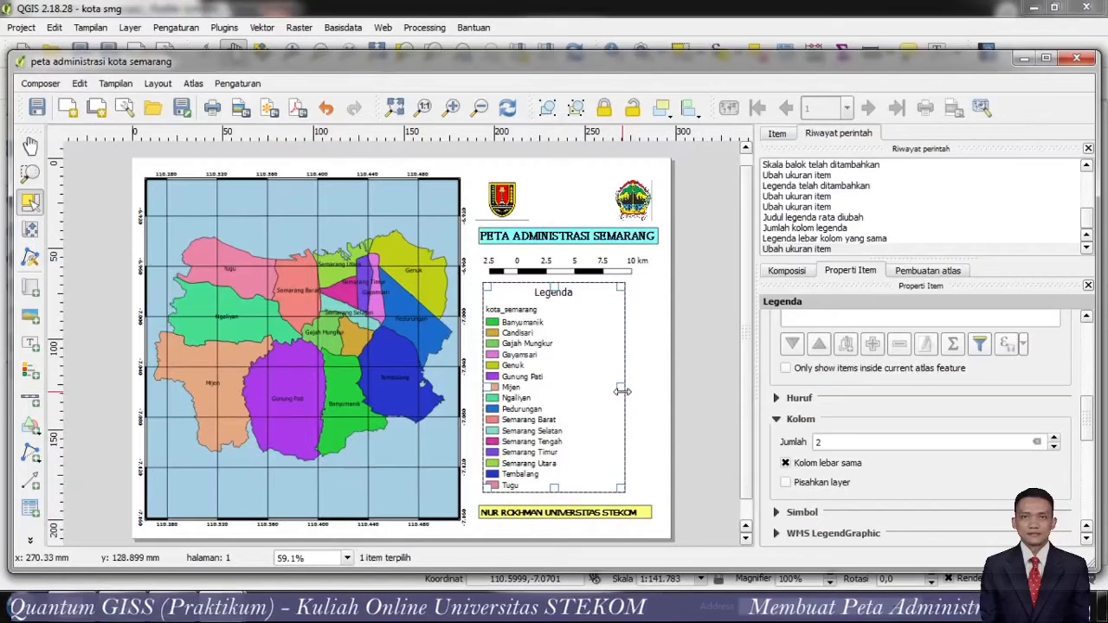
drag(623, 391, 573, 392)
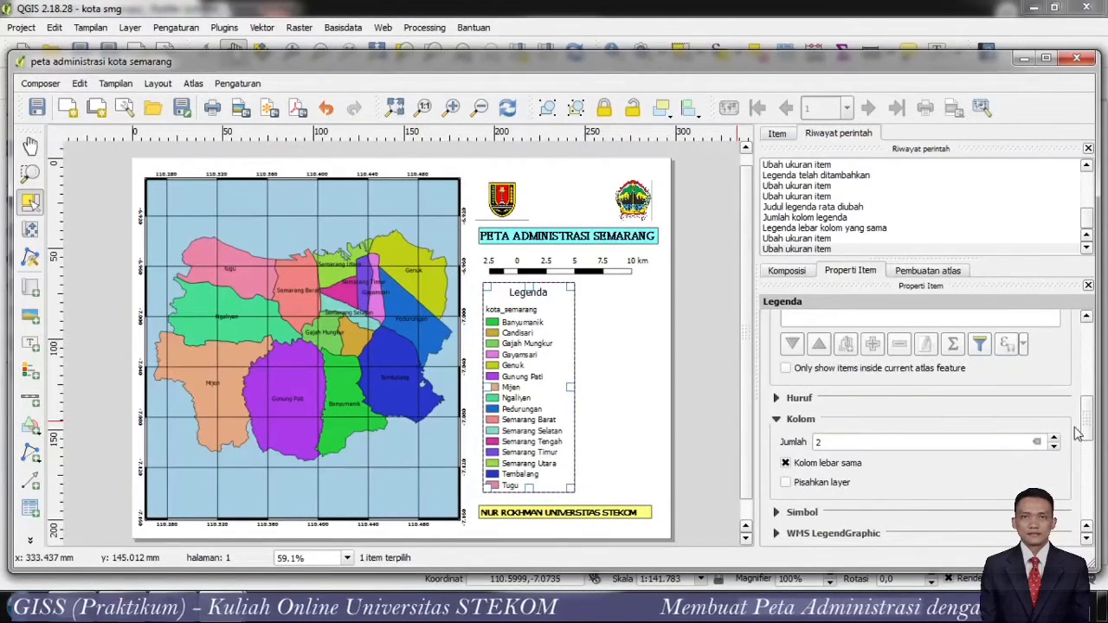
mouse_move(1087, 433)
mouse_down()
mouse_move(1088, 483)
mouse_move(1088, 452)
mouse_up()
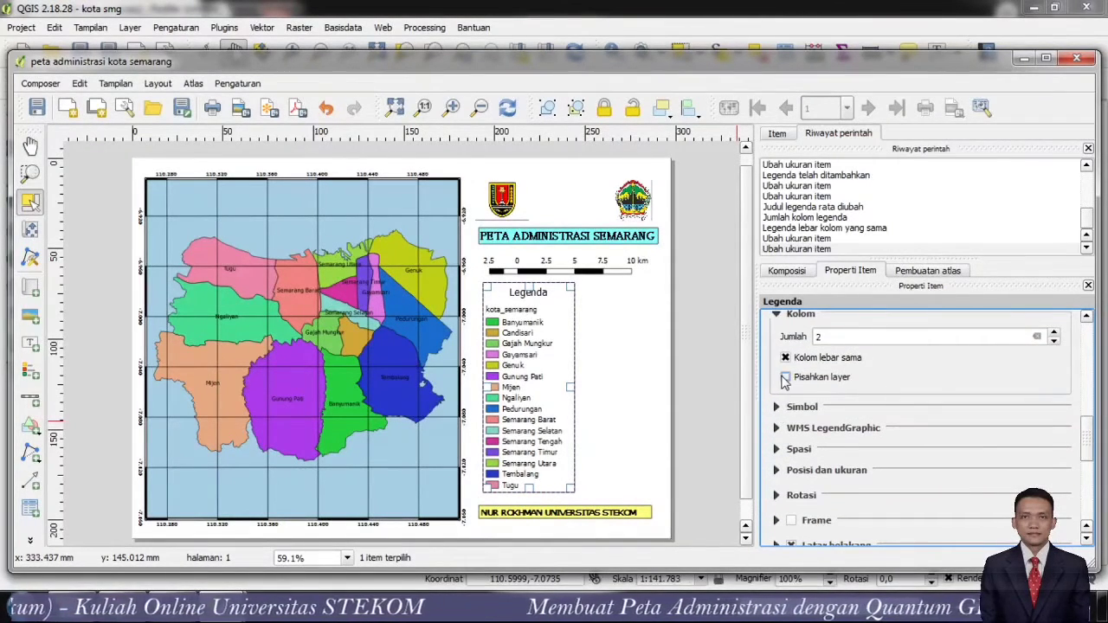
click(785, 377)
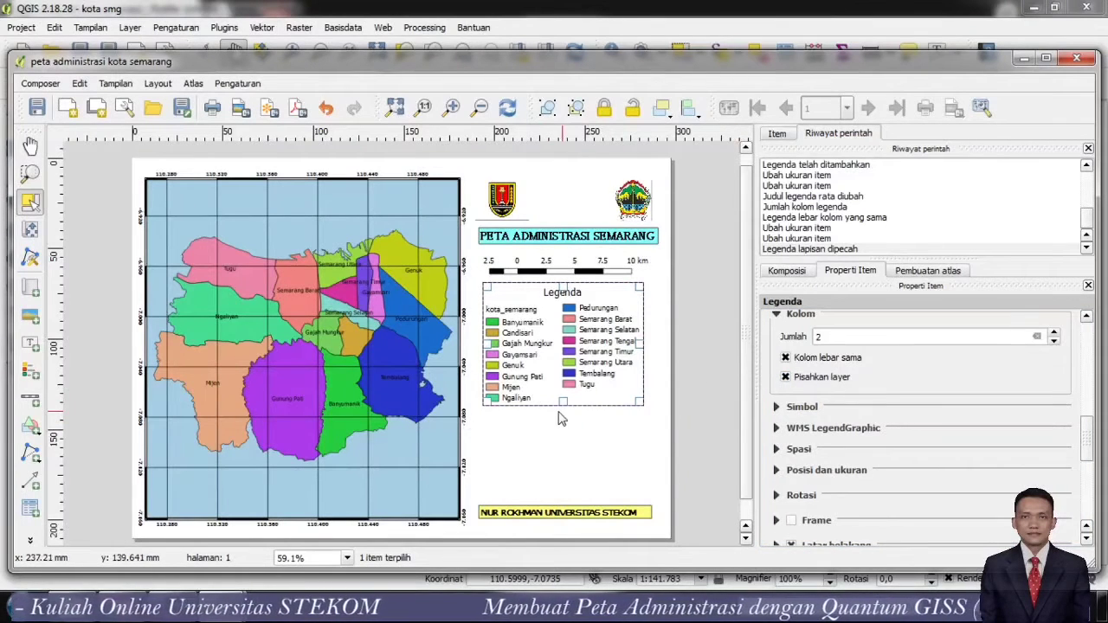
- Rearrange the legend as 1 column without layer splitting, stretched down toward the author label and centered below the scale bar
drag(563, 403, 564, 489)
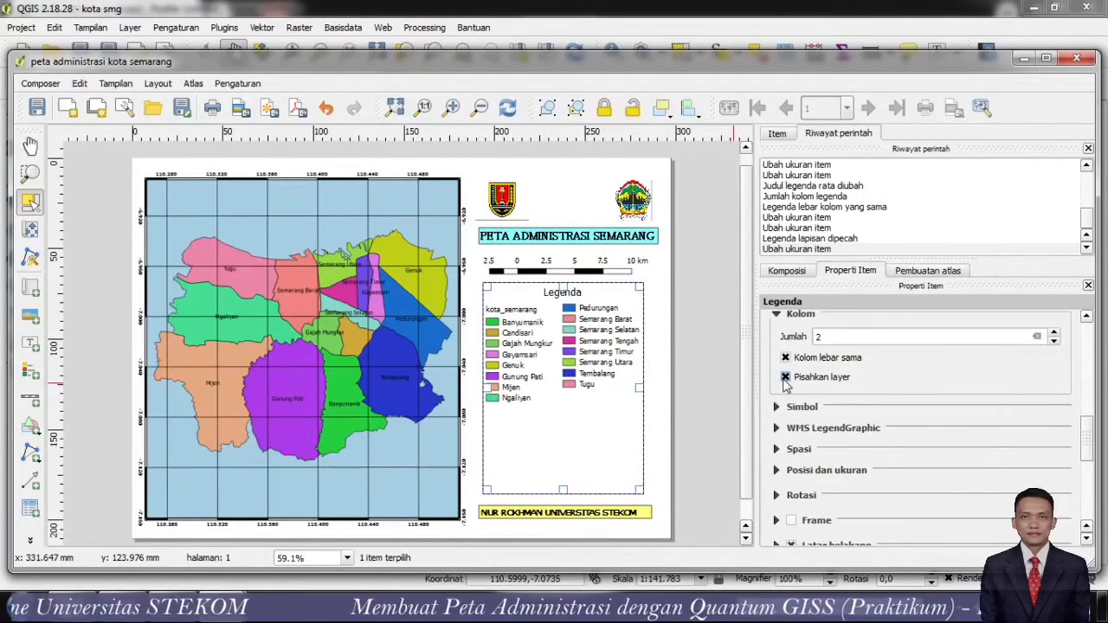
click(785, 378)
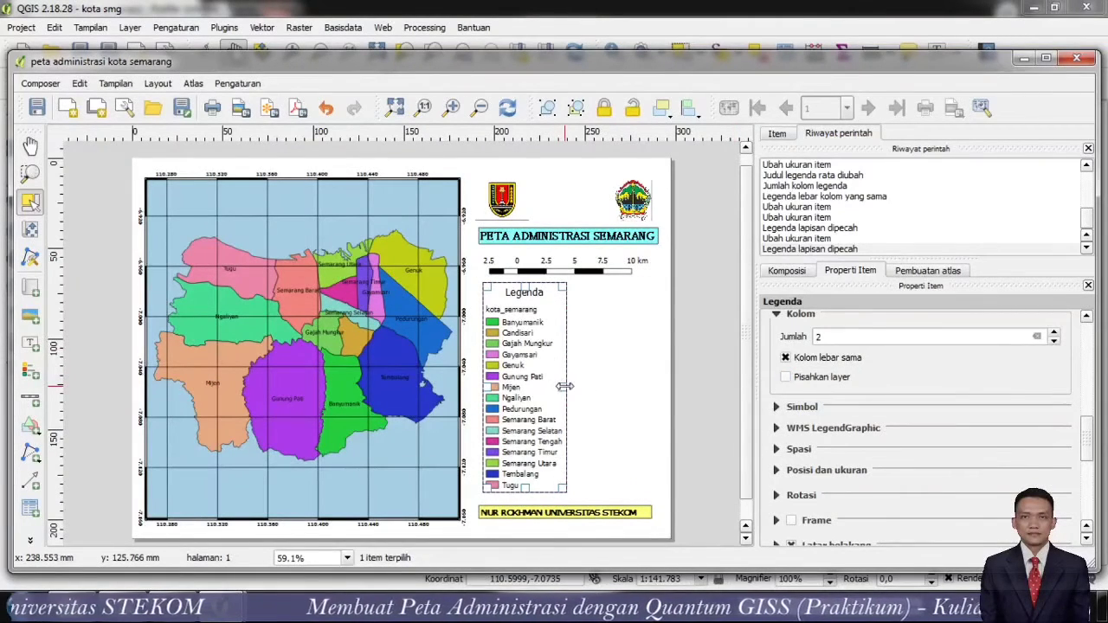
drag(519, 296, 556, 295)
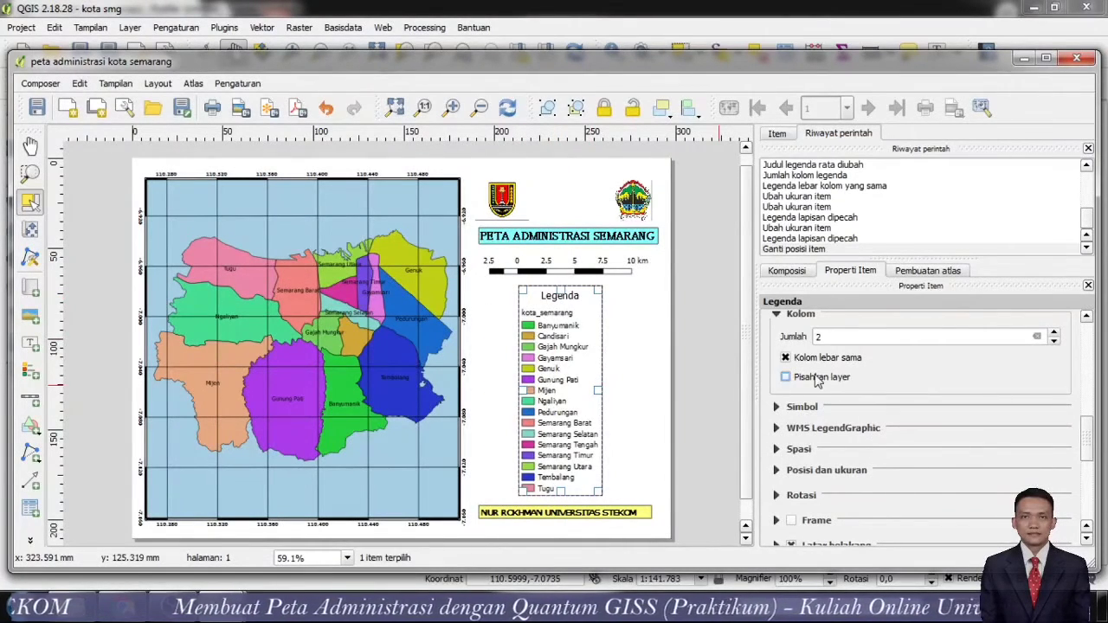
scroll(813, 368, up, 1)
click(1054, 389)
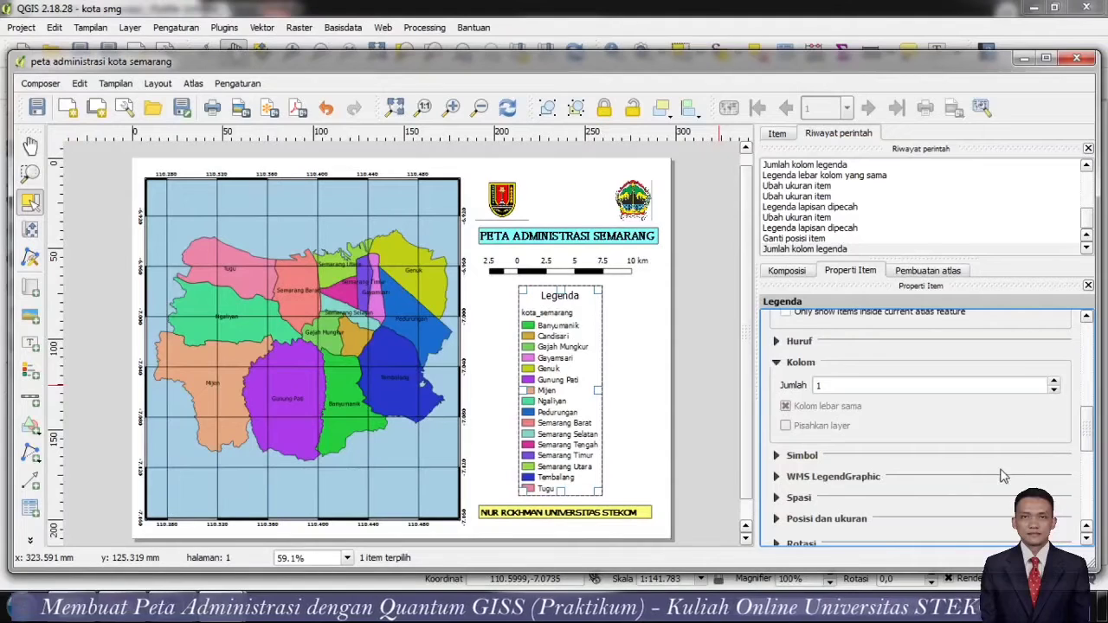
- Review the legend's symbol size settings and its title alignment and linked map options
click(775, 456)
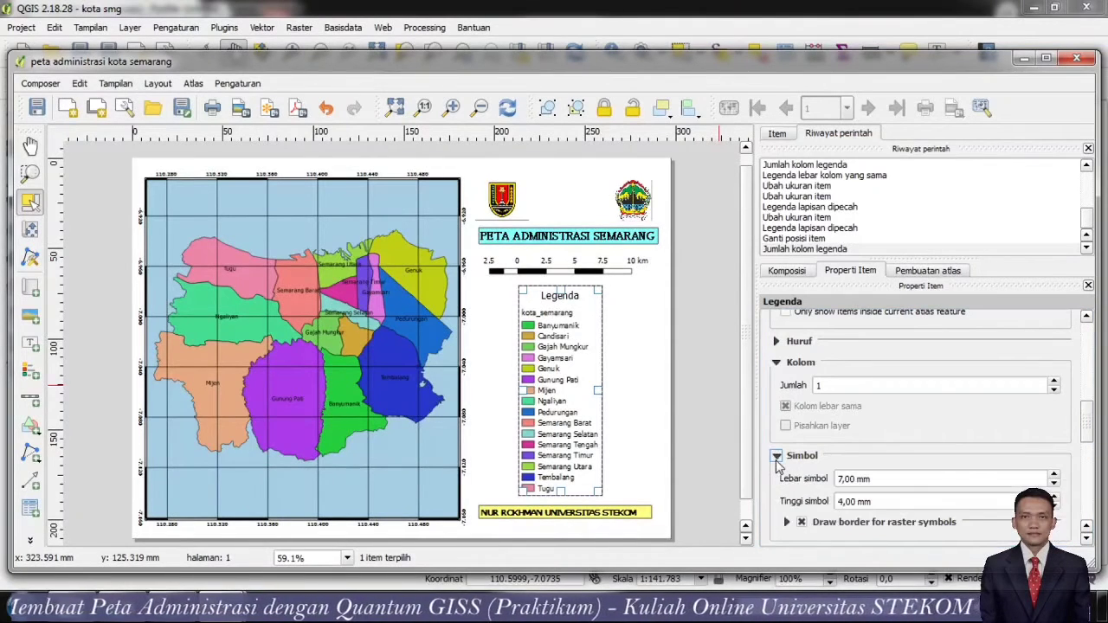
click(776, 458)
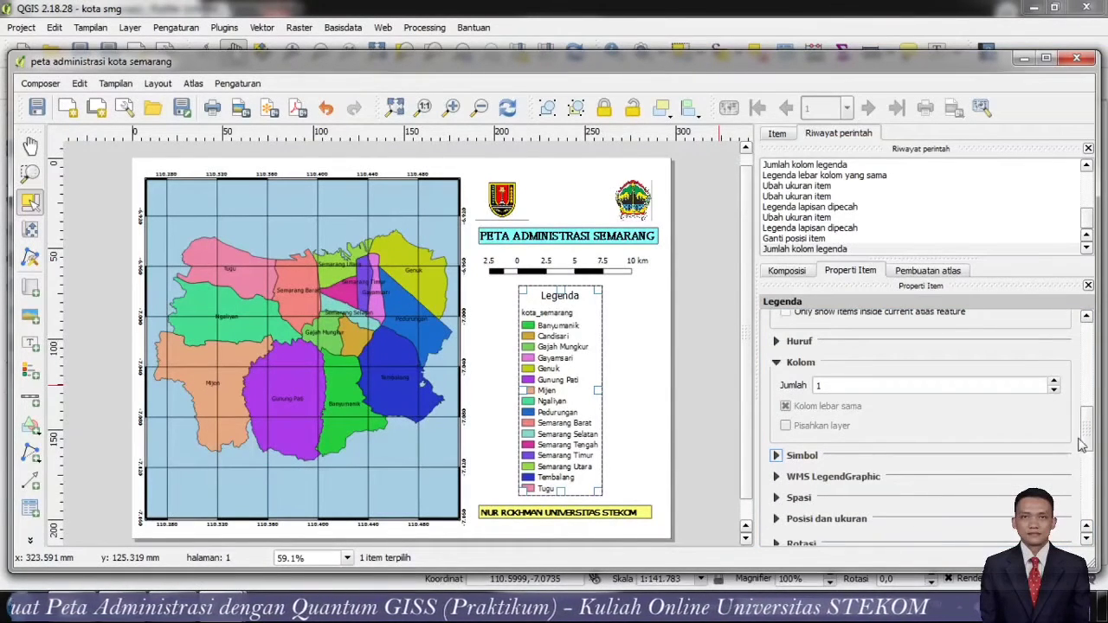
click(1090, 442)
drag(1090, 442, 1090, 358)
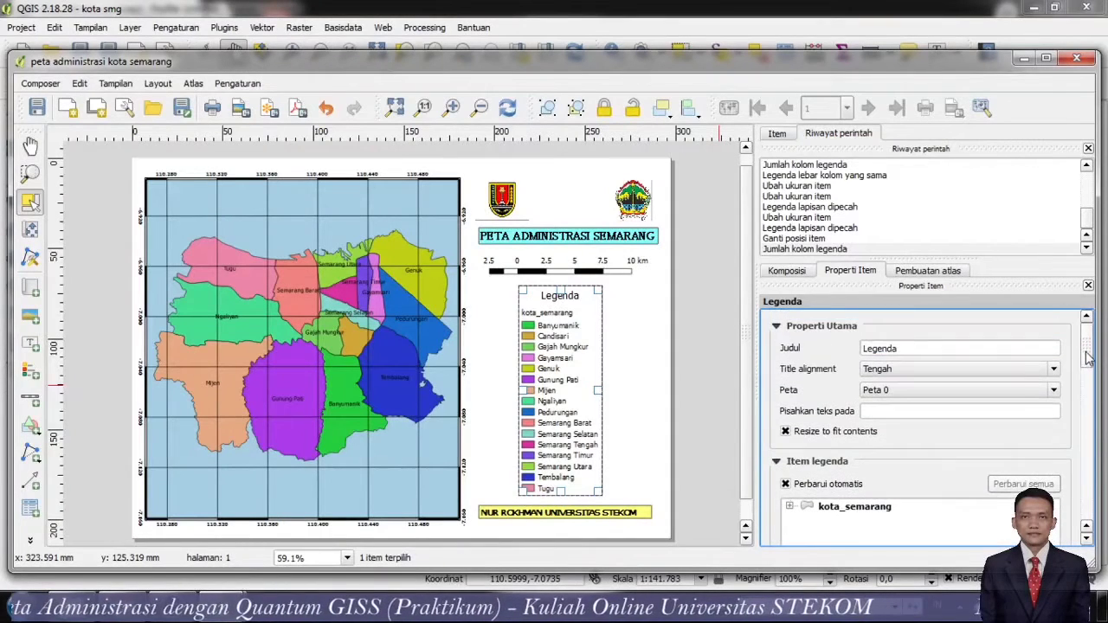
click(961, 372)
click(959, 394)
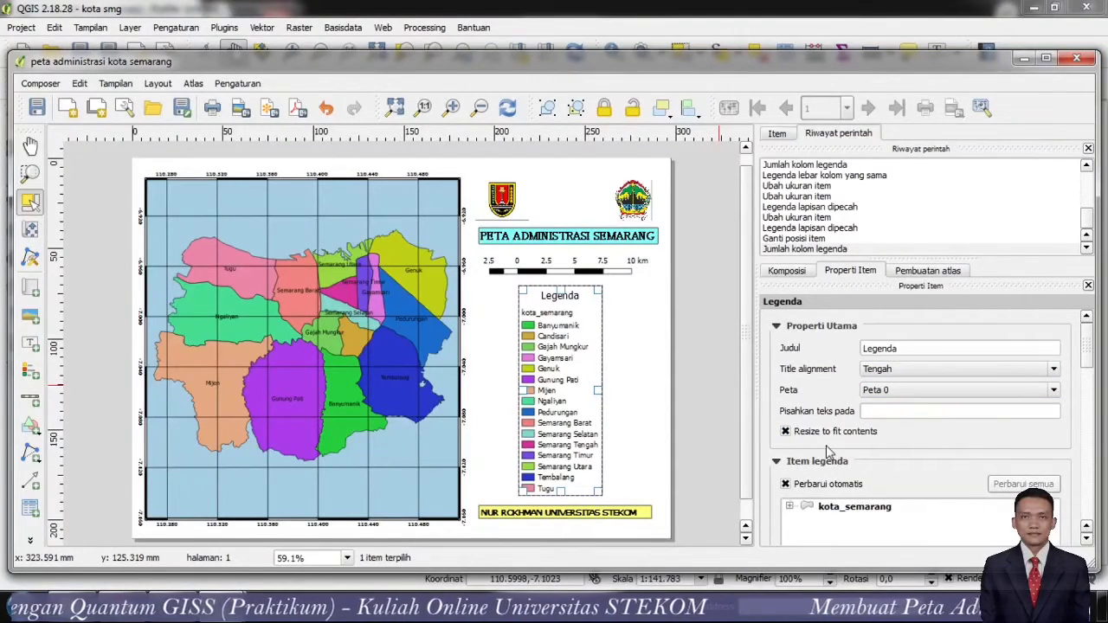
- Set the legend title's font size to 20 and its style to Bold
click(1087, 538)
drag(1086, 538, 1086, 537)
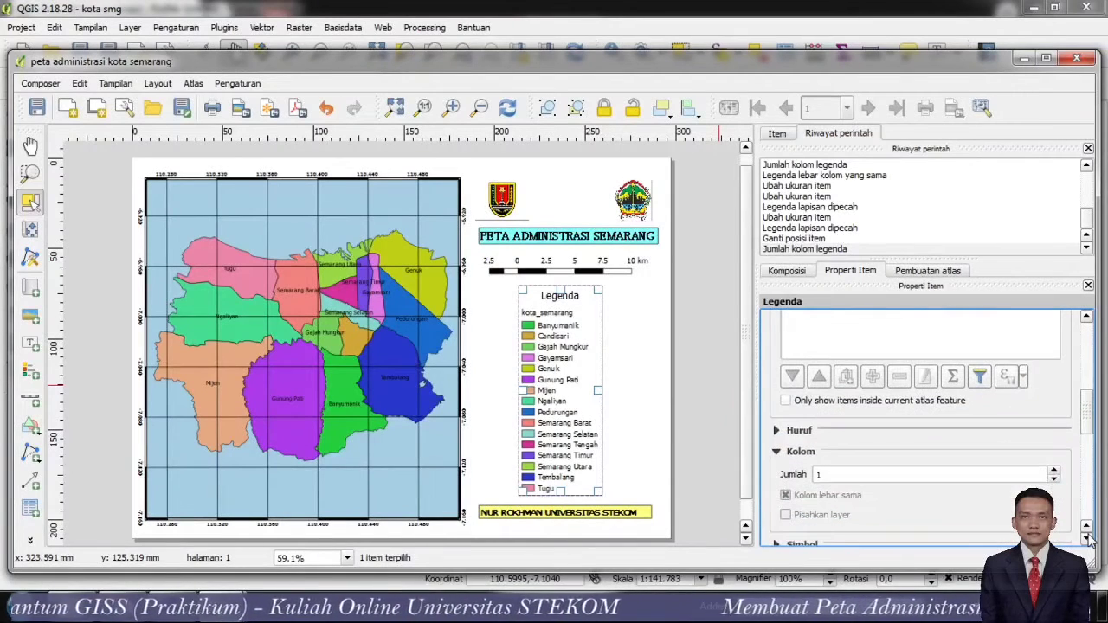
click(776, 431)
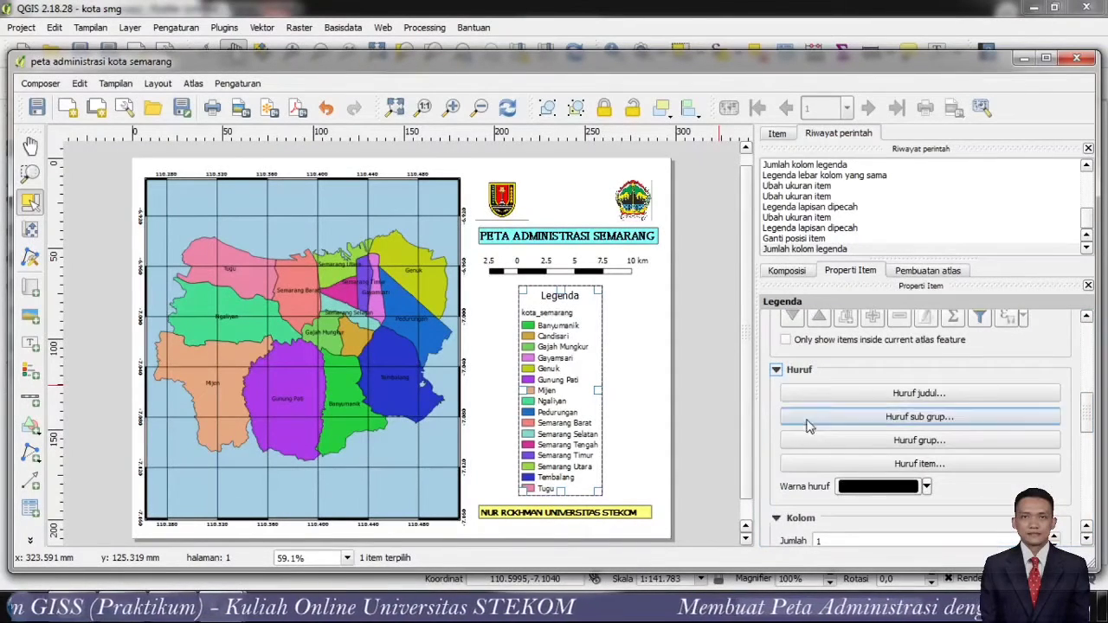
click(940, 400)
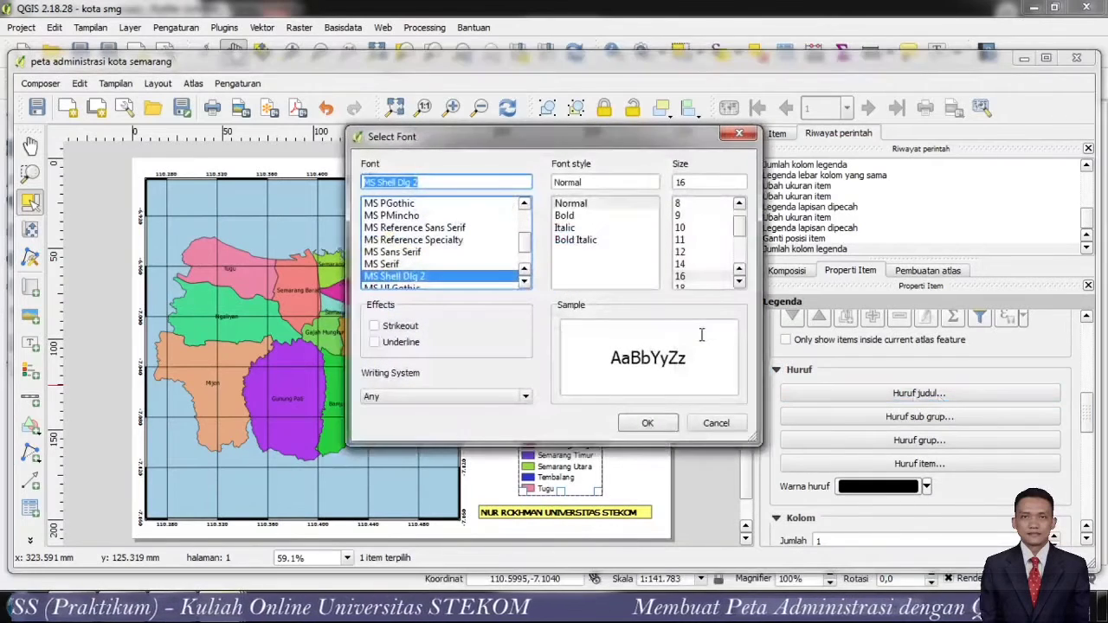
click(739, 281)
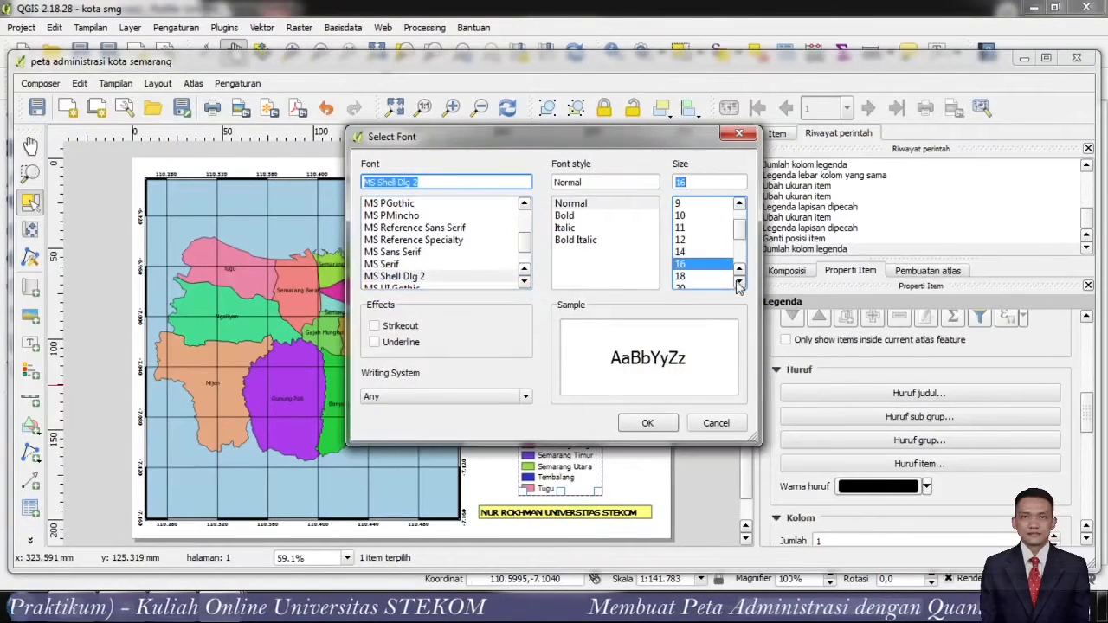
click(712, 276)
click(713, 287)
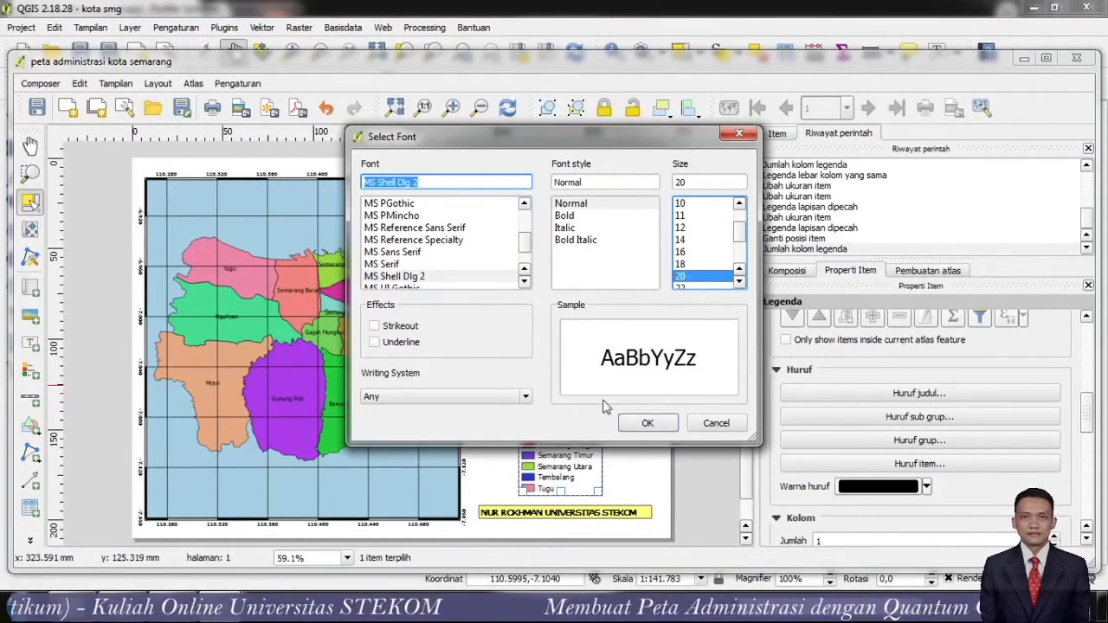
click(562, 217)
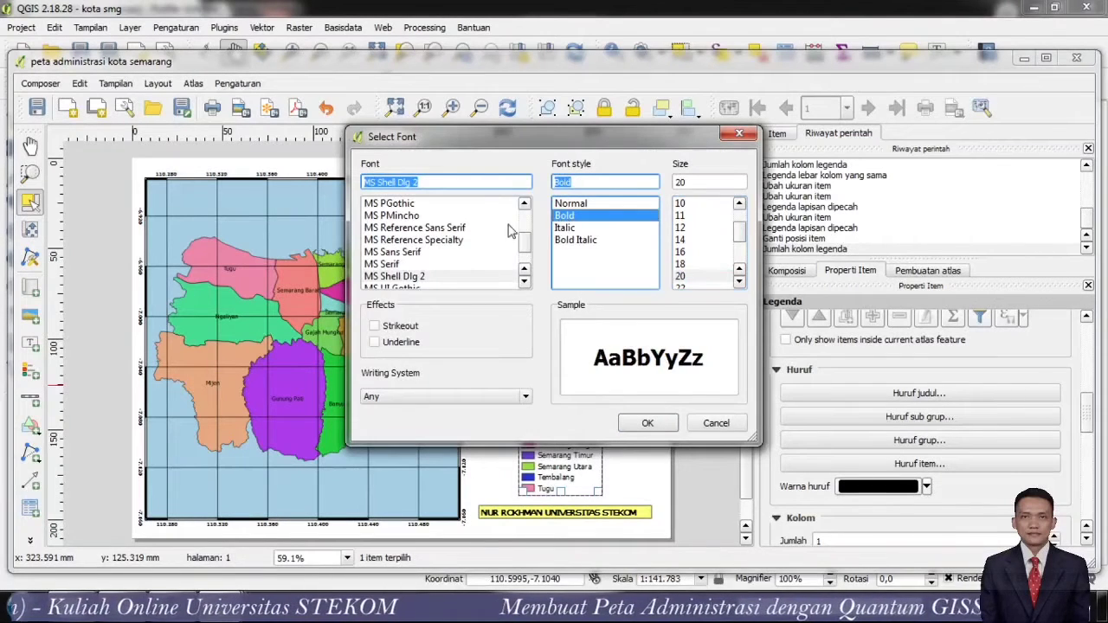
- Preview MS Serif, MS Sans Serif, MV Boli, Myriad and other typefaces for the legend title
click(411, 206)
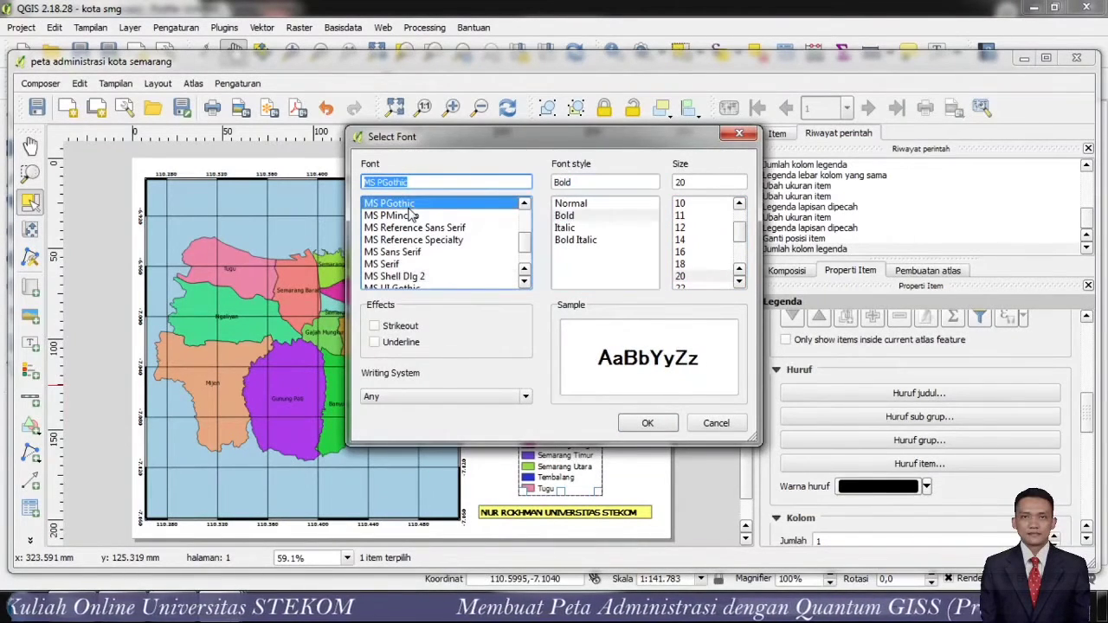
click(411, 215)
click(413, 242)
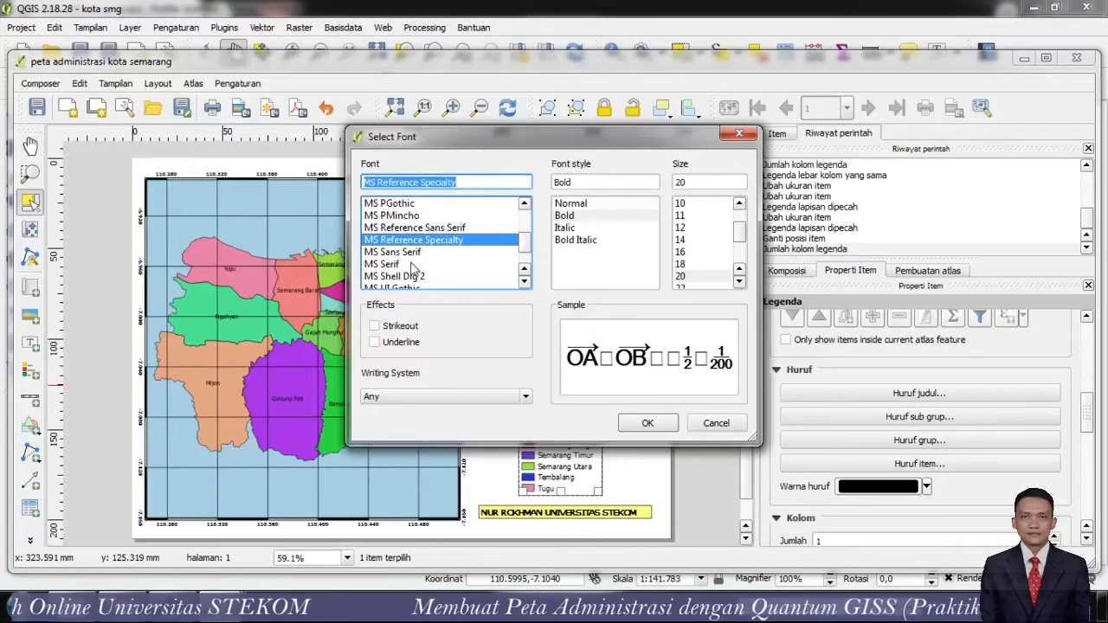
click(412, 264)
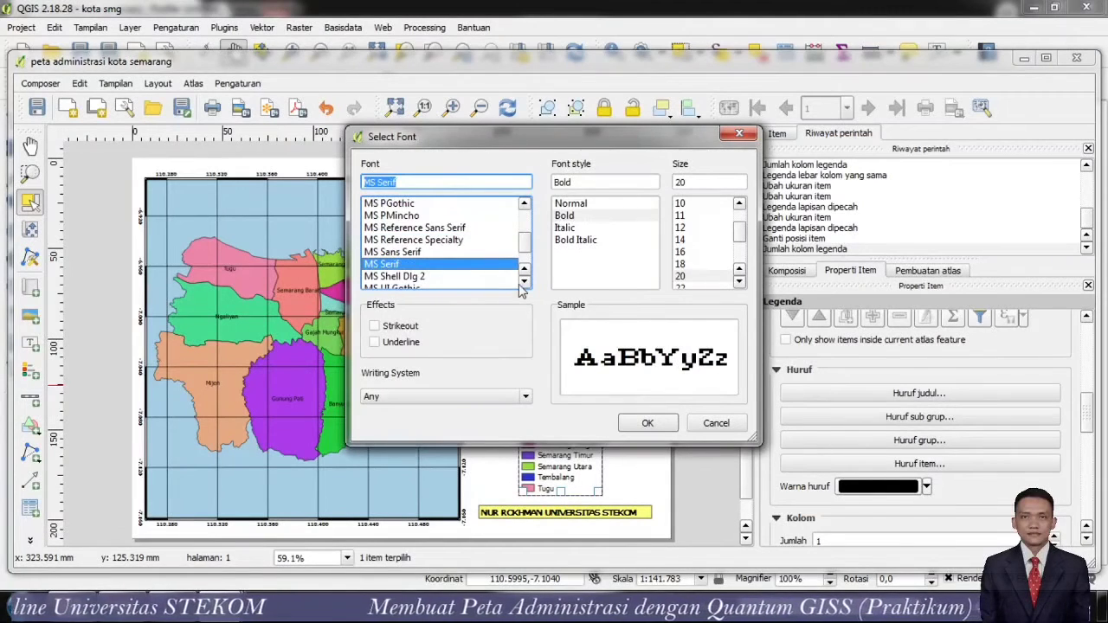
scroll(522, 285, down, 2)
click(457, 265)
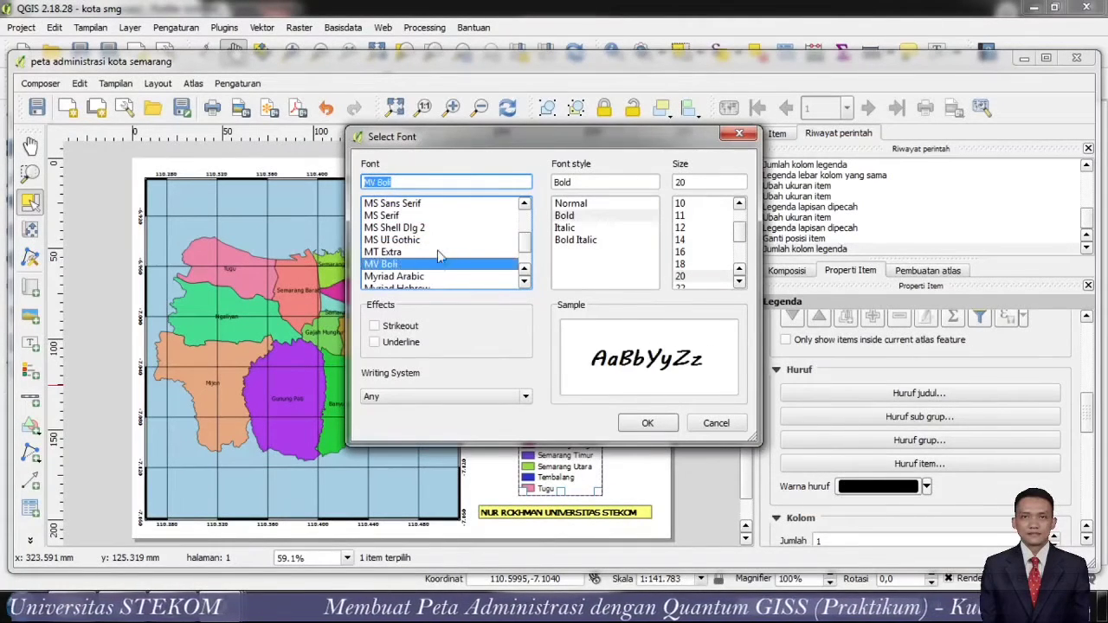
click(440, 253)
click(435, 241)
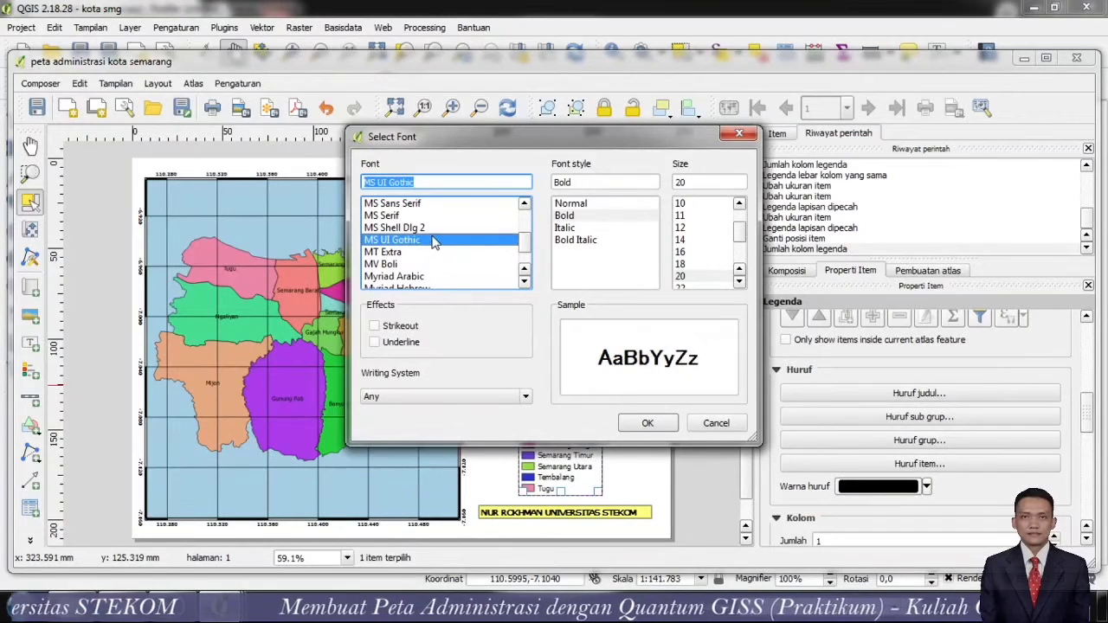
click(436, 229)
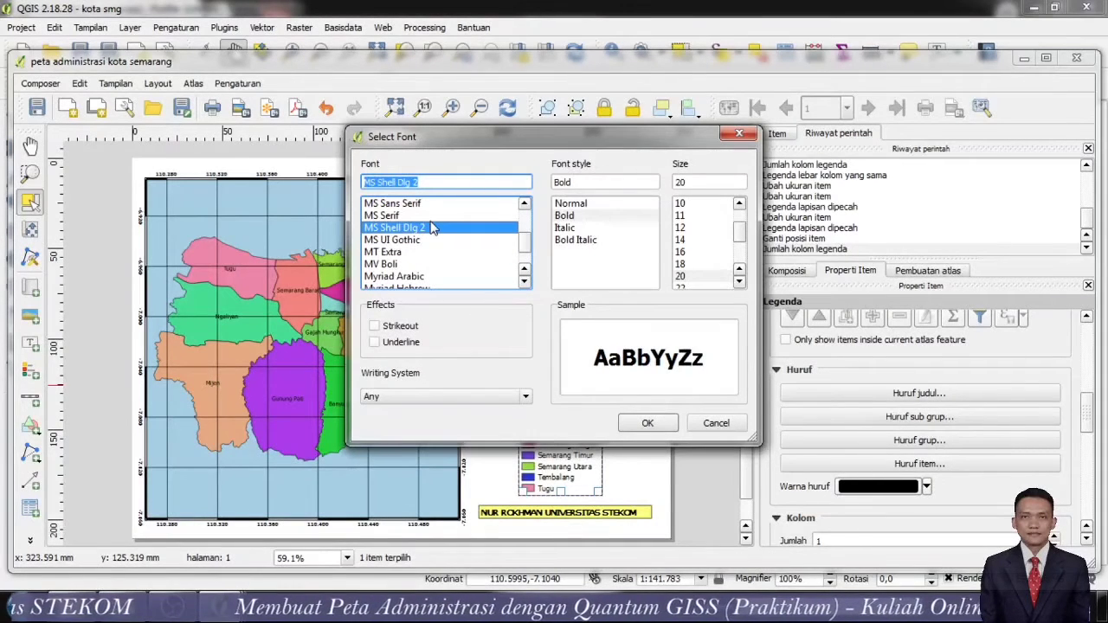
click(431, 208)
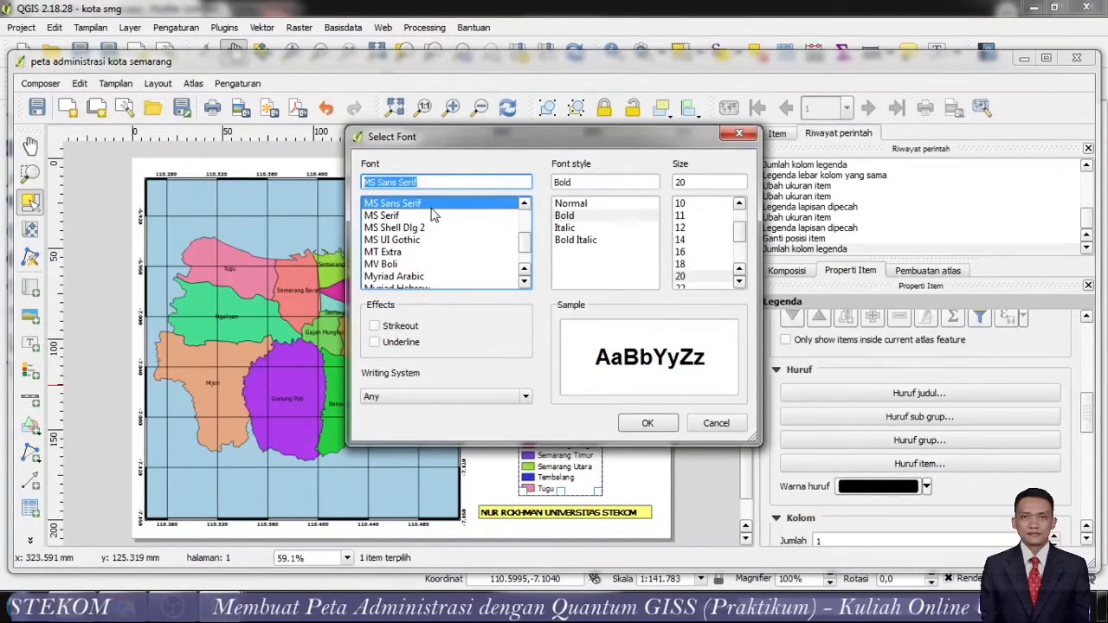
click(394, 275)
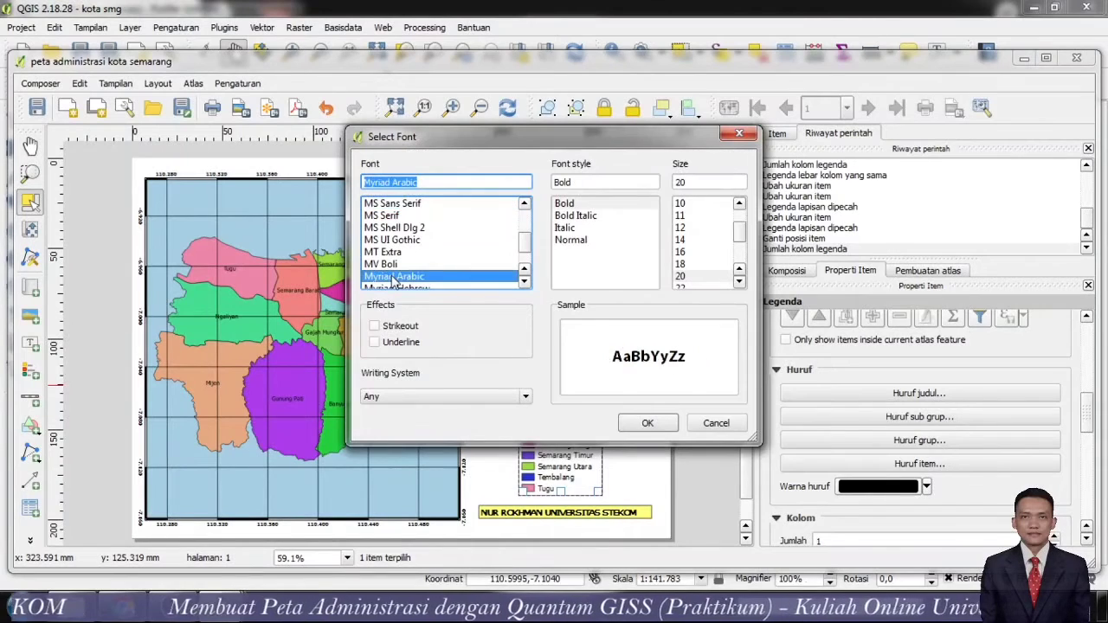
click(524, 283)
click(523, 284)
click(524, 283)
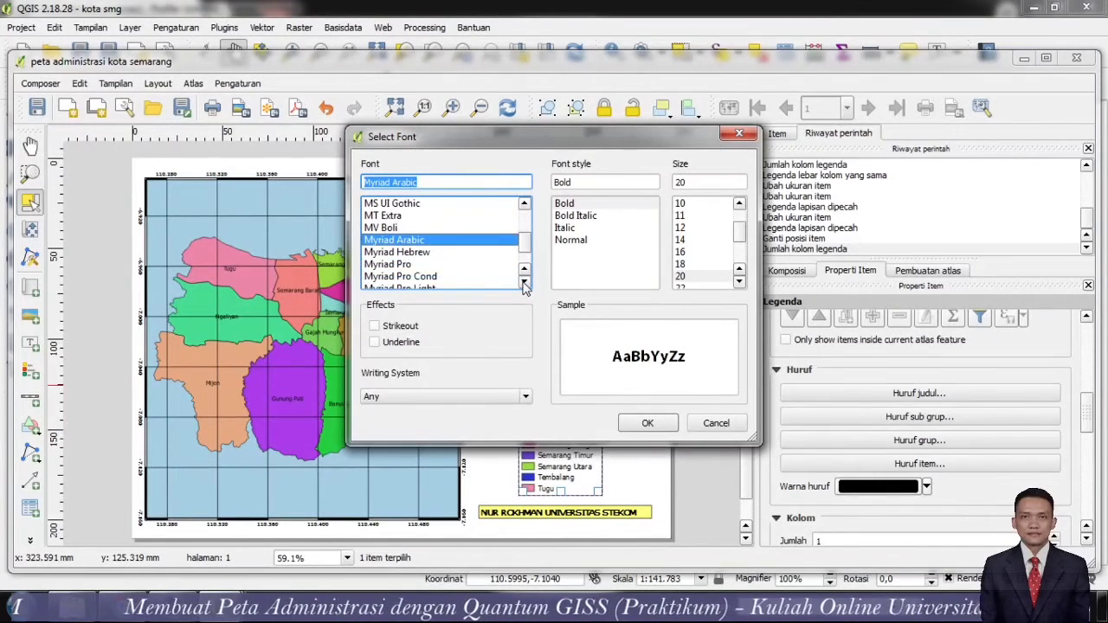
click(378, 253)
click(400, 277)
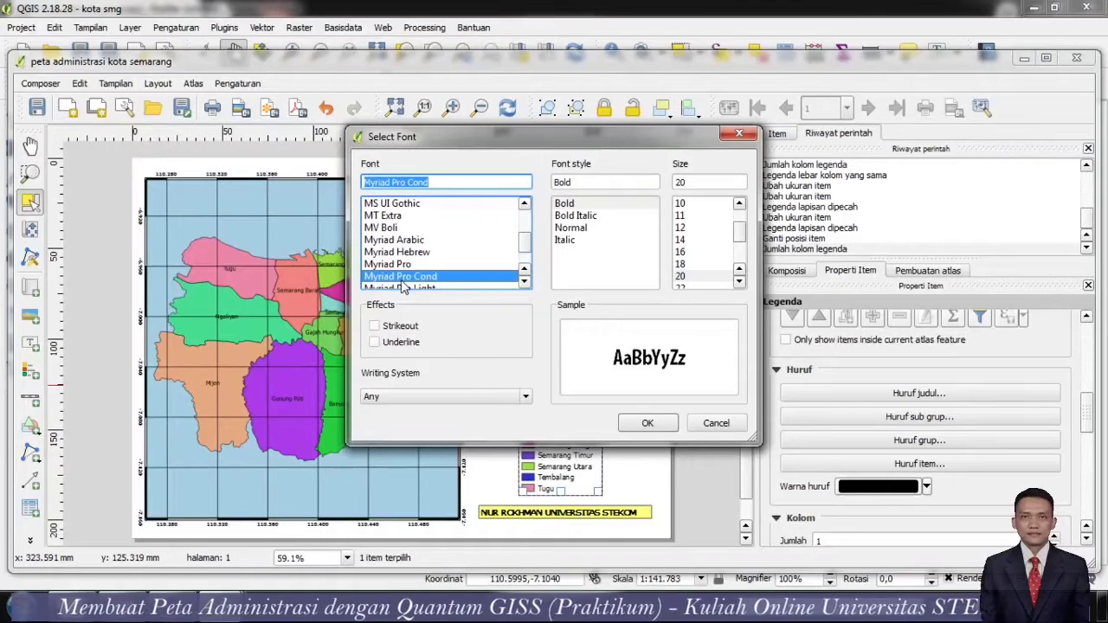
- Apply the Adobe Caslon Pro font in Bold to the legend title
drag(526, 246, 526, 215)
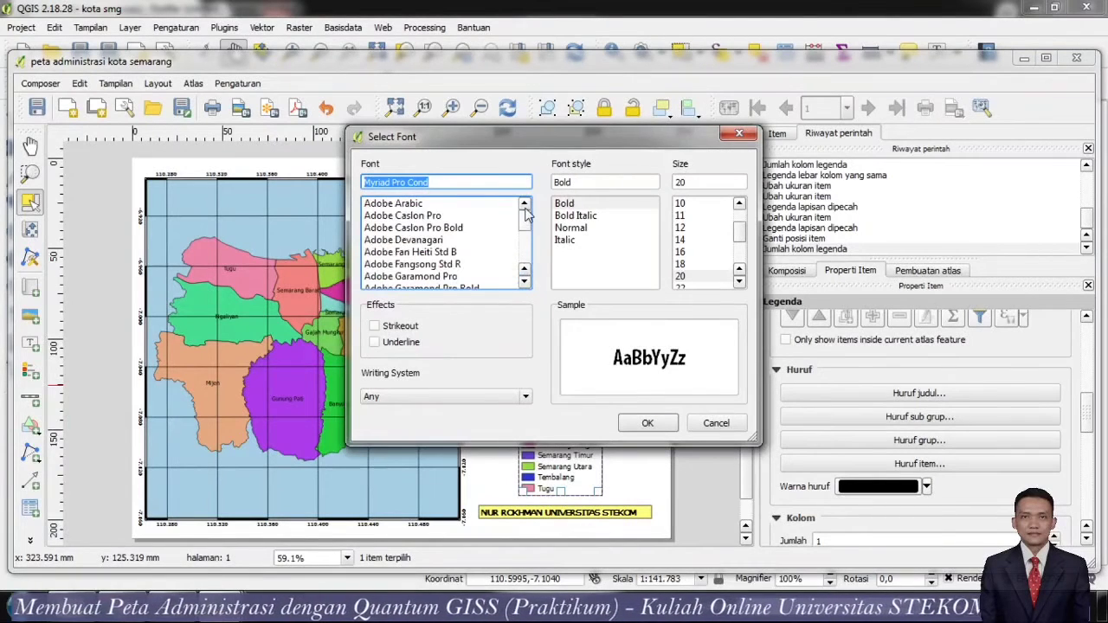
click(413, 217)
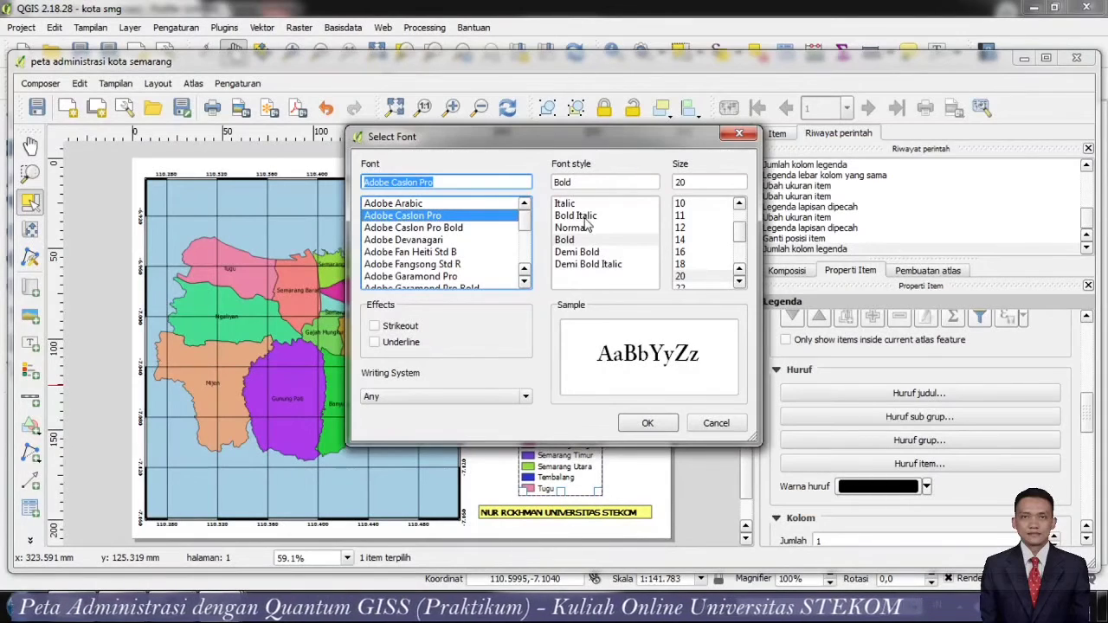
click(569, 240)
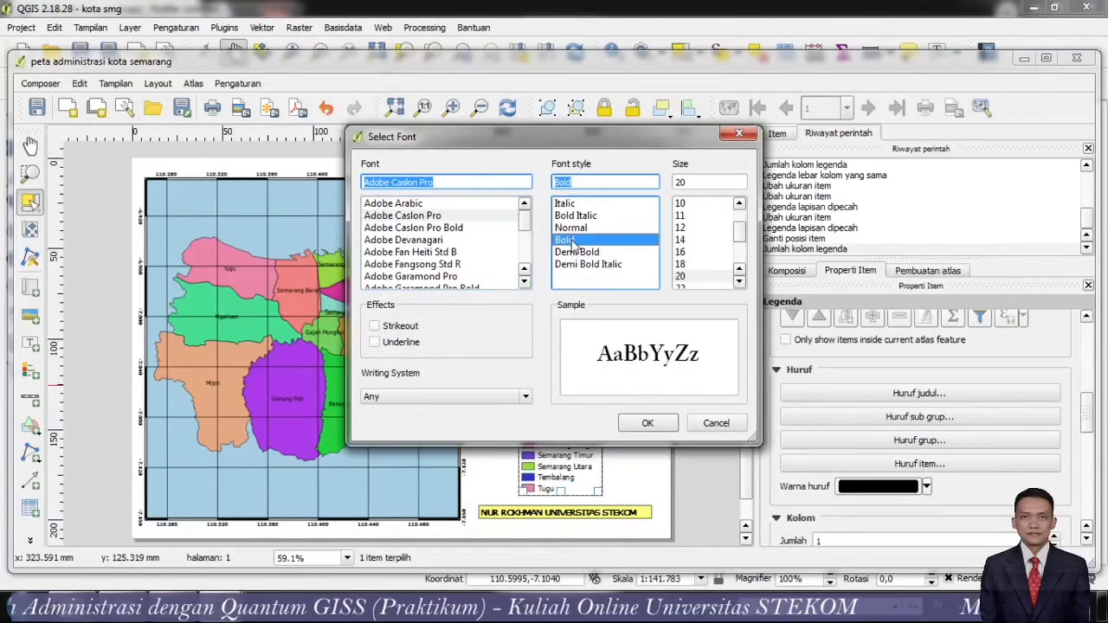
click(646, 425)
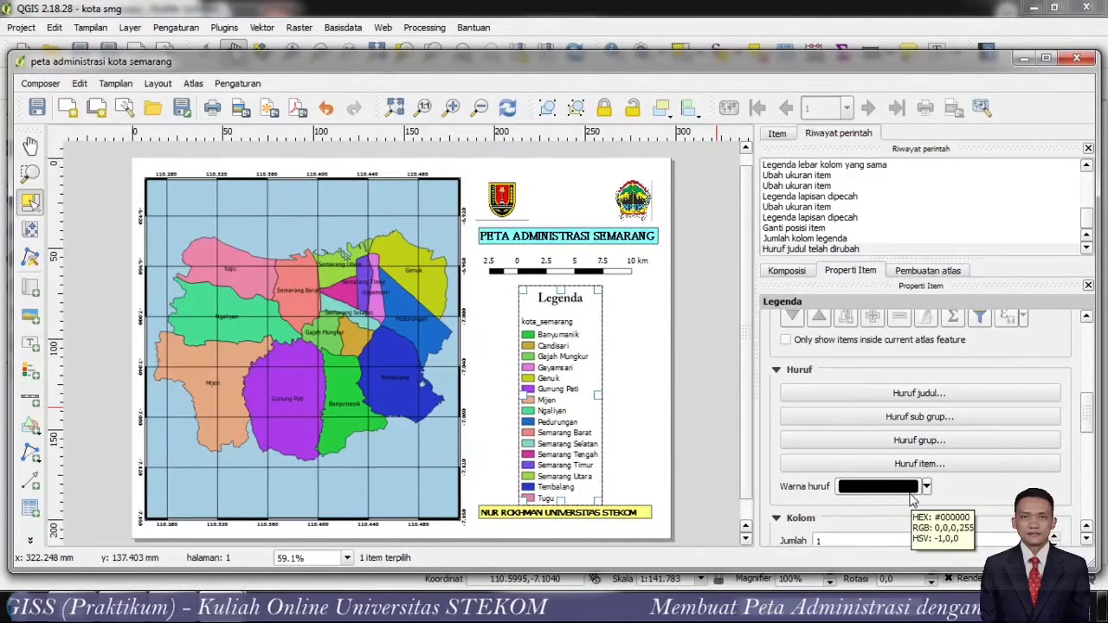
click(943, 393)
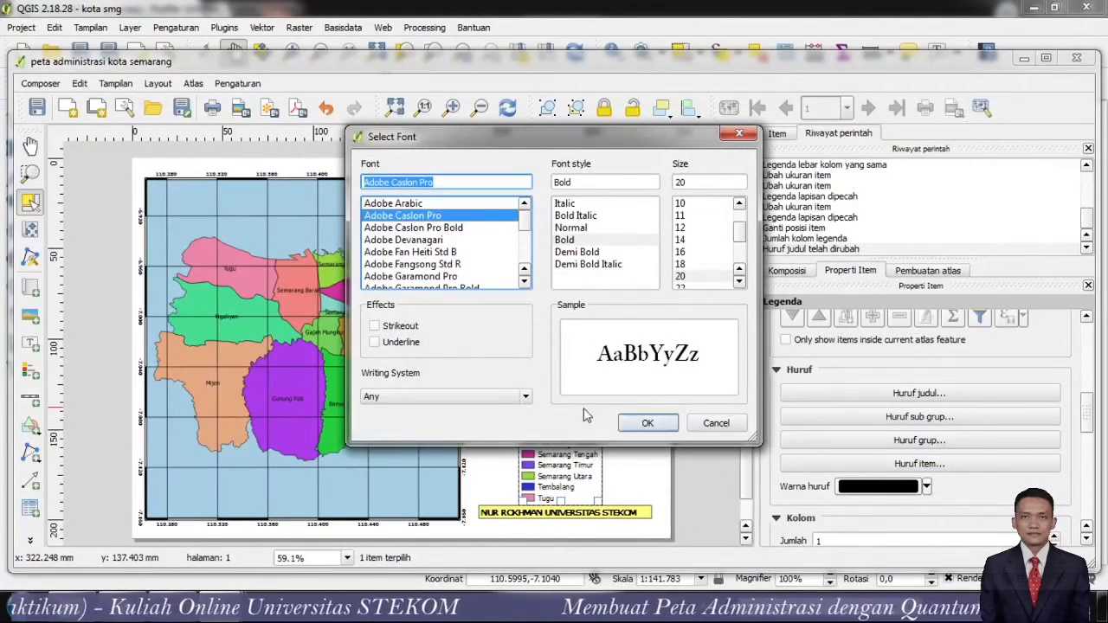
click(715, 423)
- Try shifting the legend's X position to 214,042 mm, and return it to 213,042 mm
scroll(848, 483, down, 5)
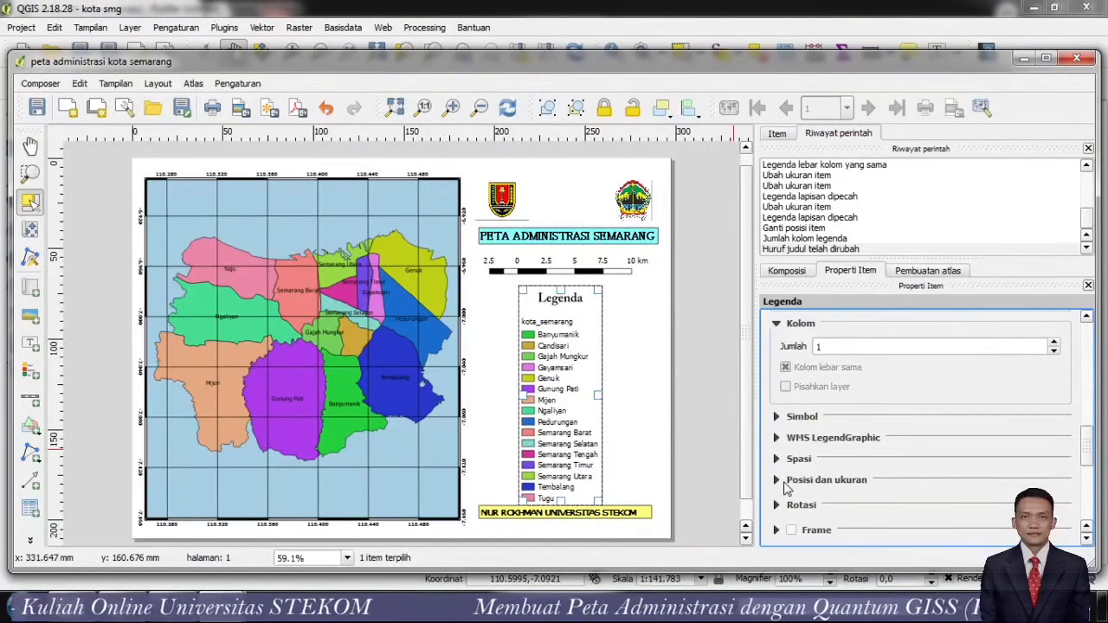
click(777, 480)
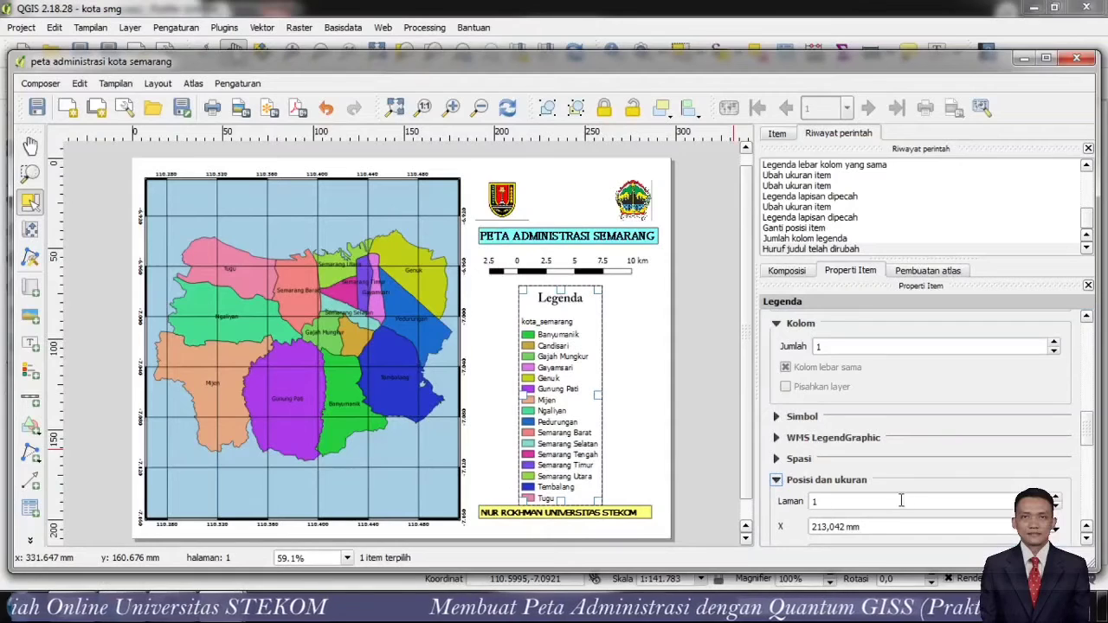
click(1087, 538)
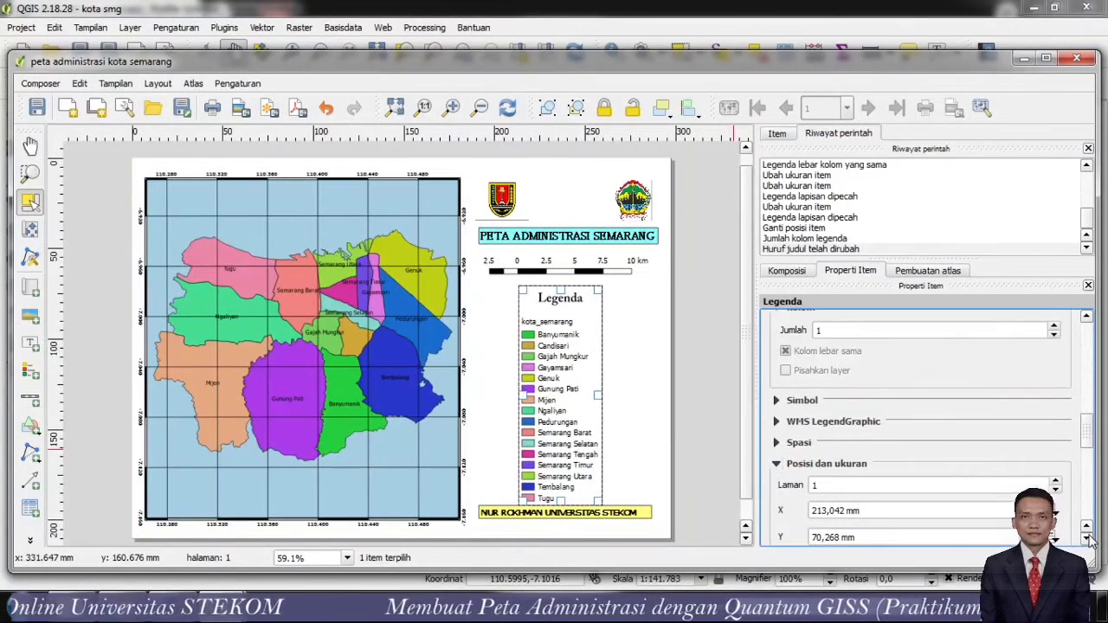
click(1087, 537)
click(1087, 537)
click(1087, 537)
click(1087, 538)
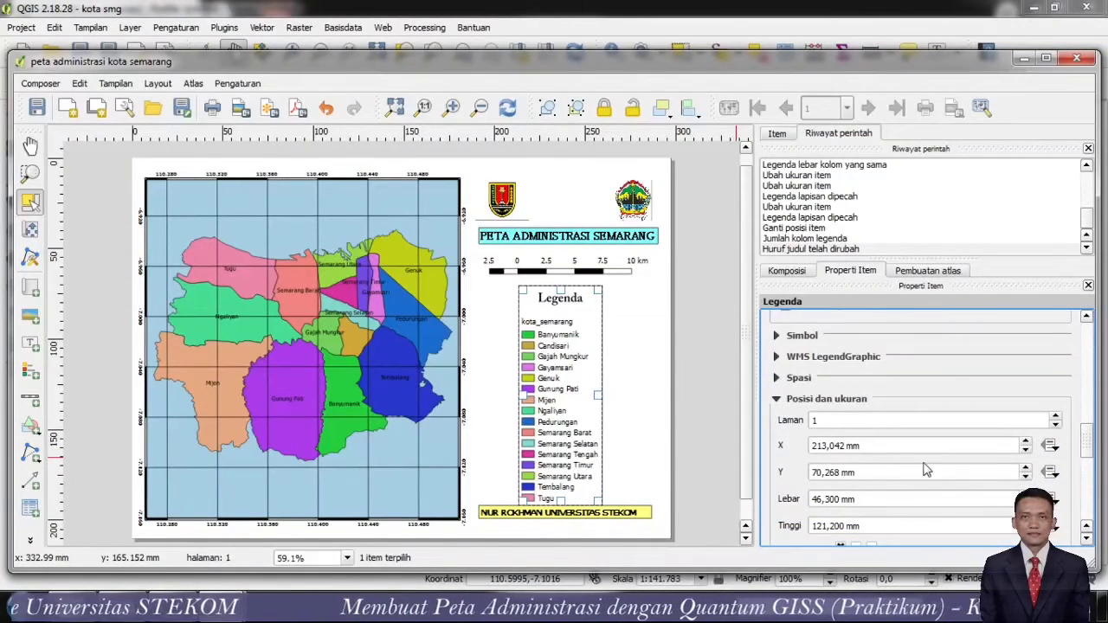
click(1024, 441)
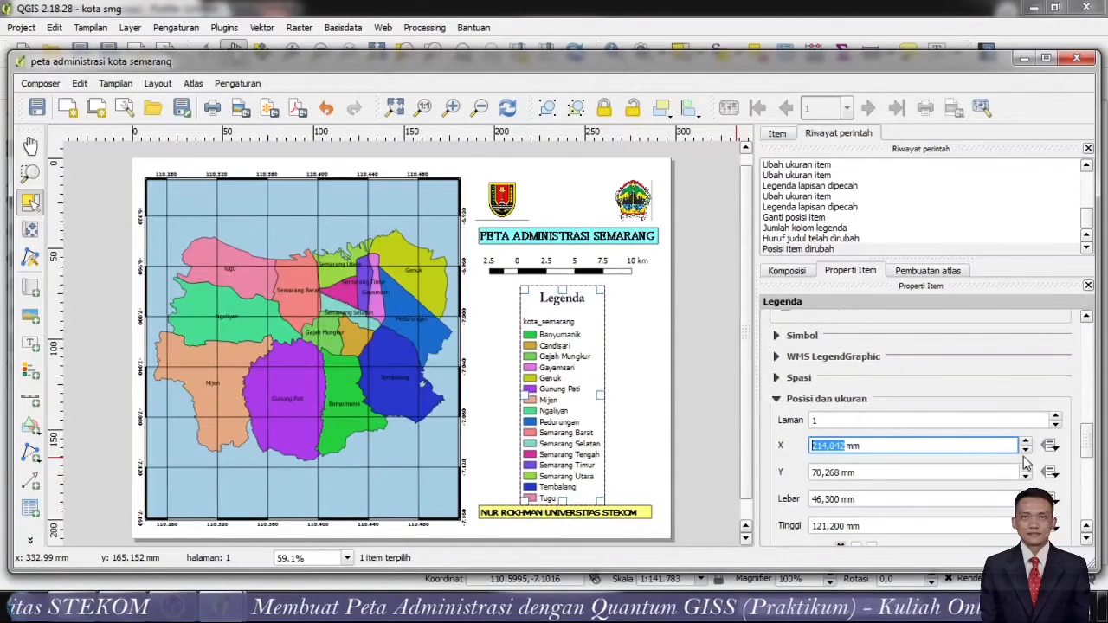
click(1025, 450)
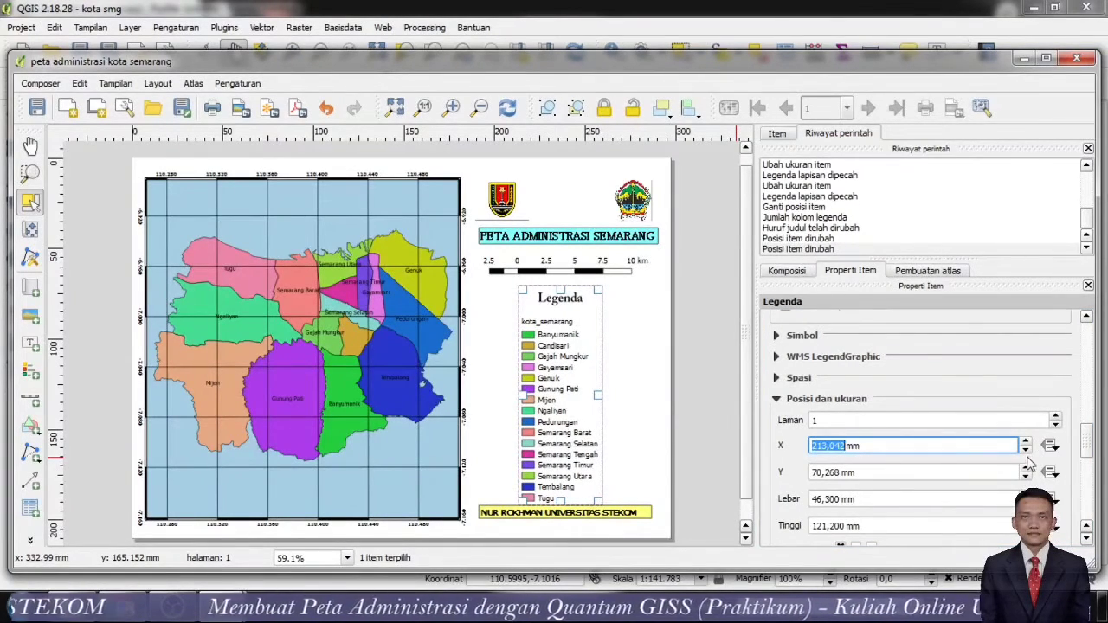
- Set the legend's reference point to its centre in the position and size settings
click(1086, 538)
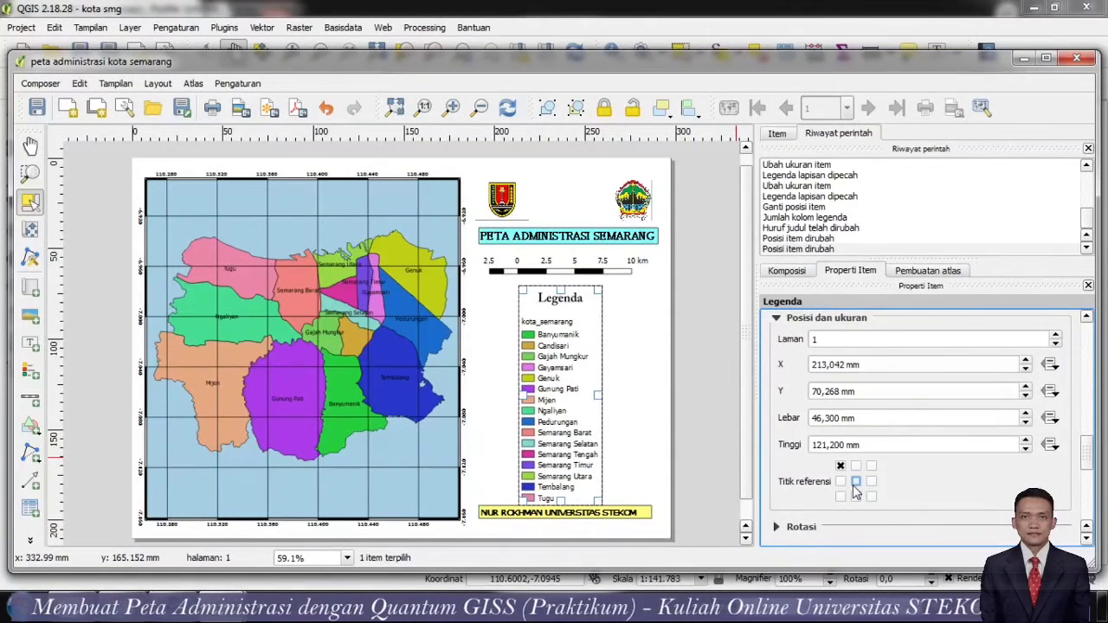
click(855, 482)
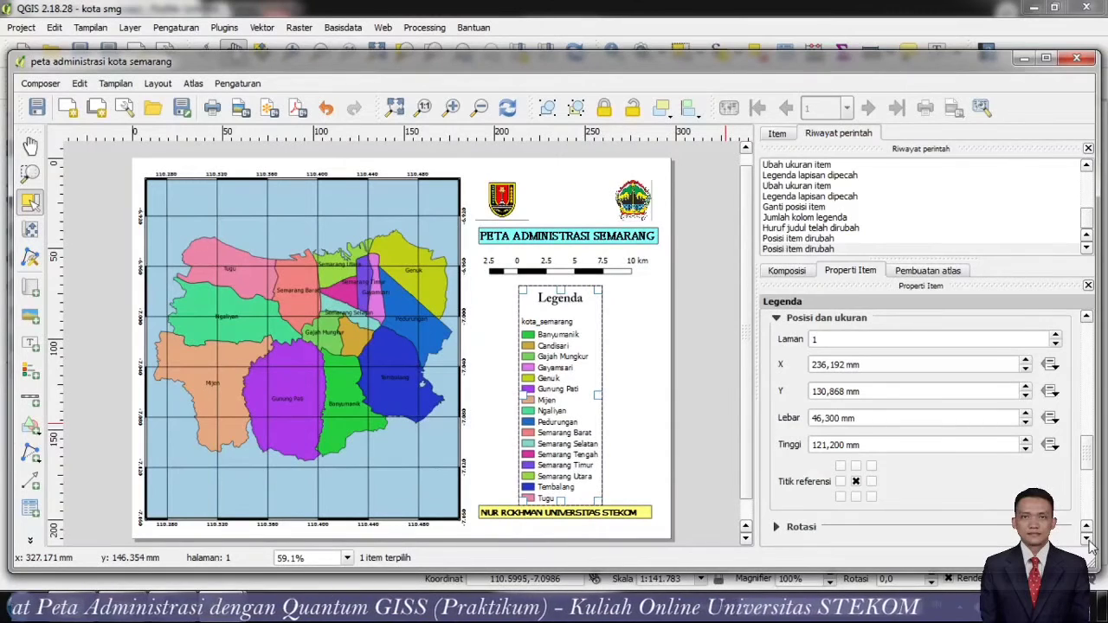
scroll(1090, 544, down, 3)
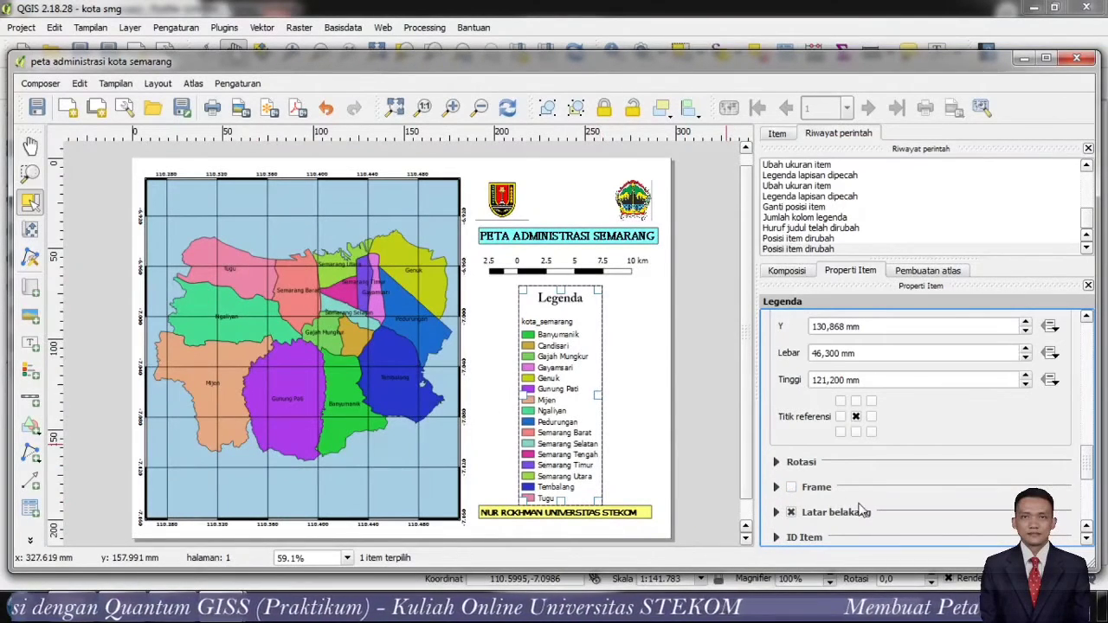
click(711, 476)
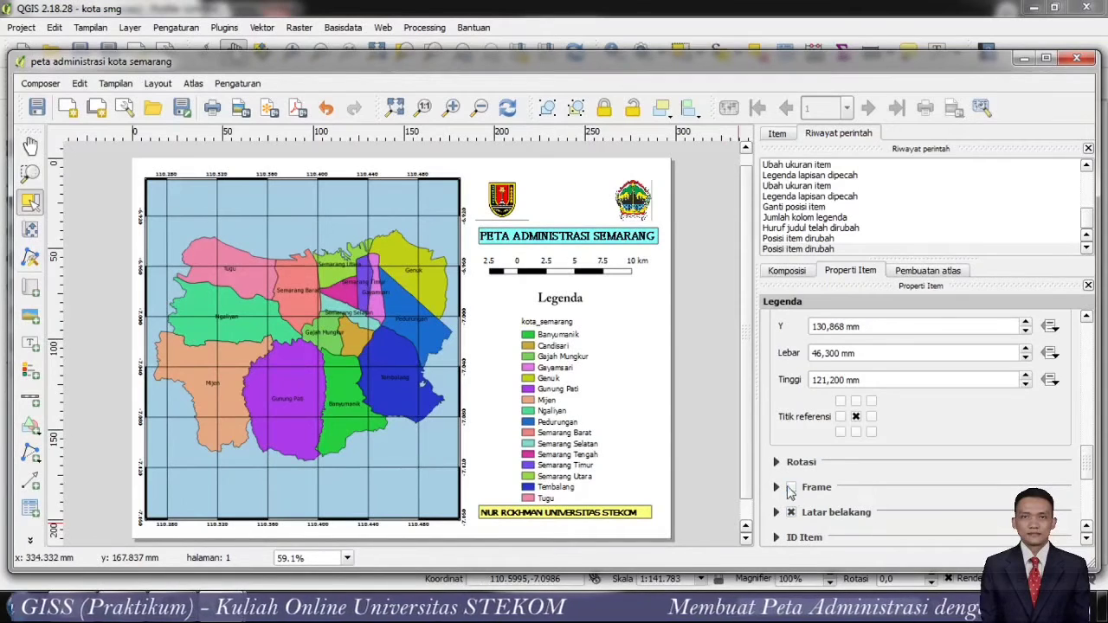
- Move the legend slightly up the page to a Y position of 68,268 mm
click(532, 396)
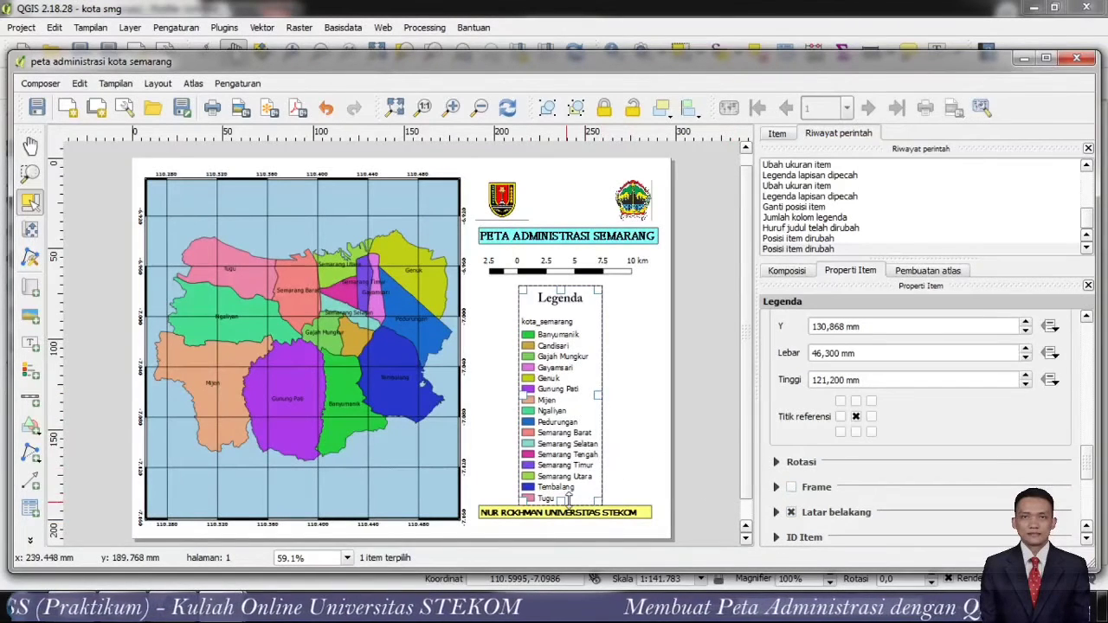
drag(566, 502, 566, 493)
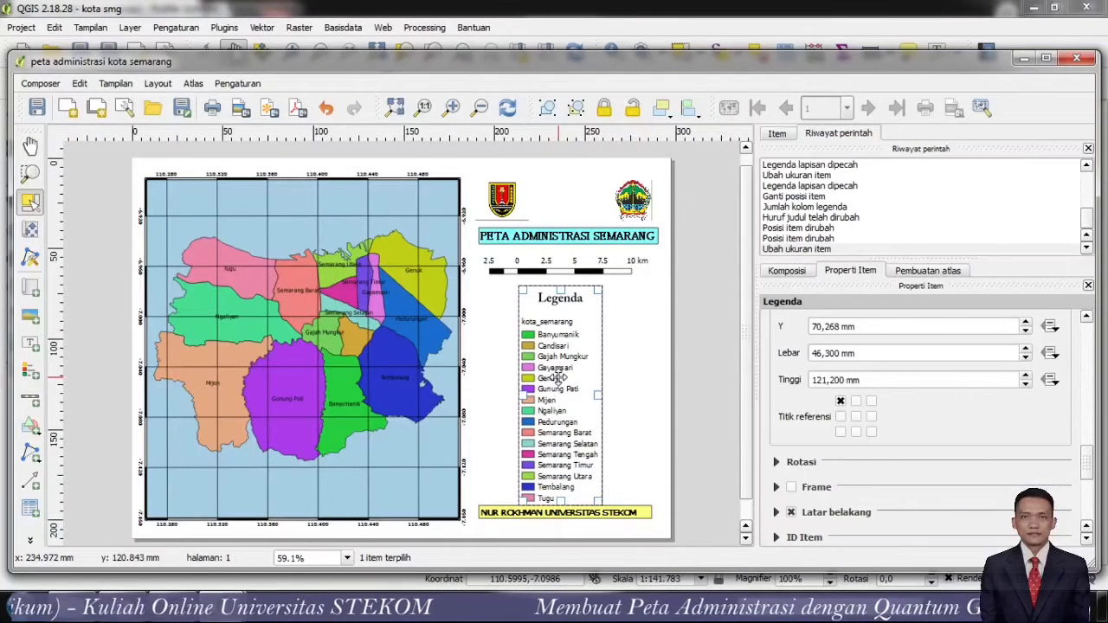
drag(555, 377, 556, 375)
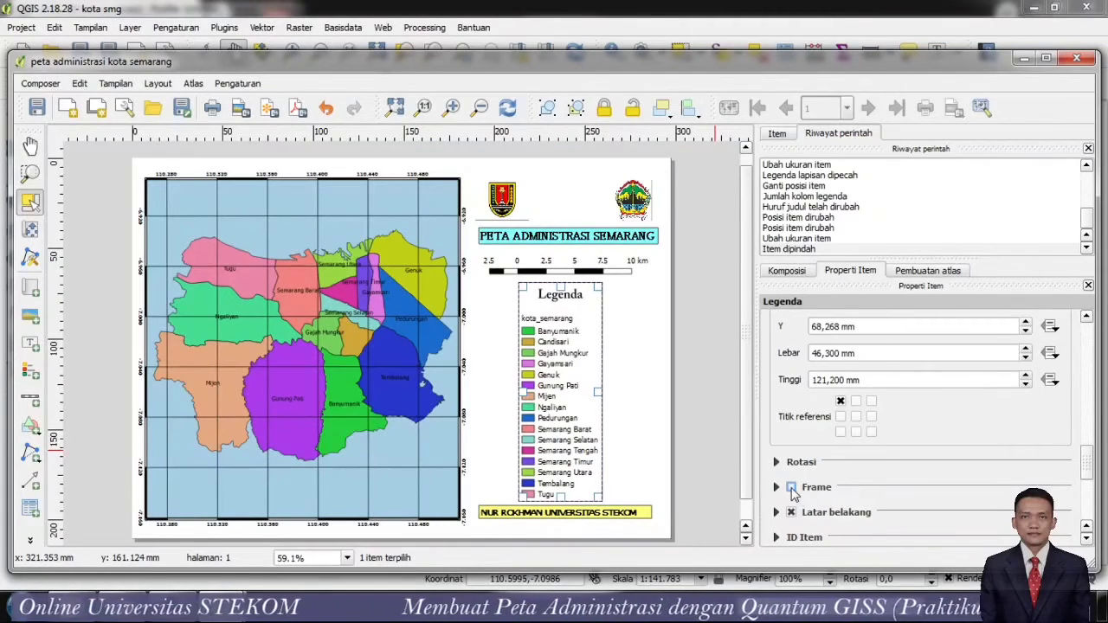
- Enable a frame around the legend and set its colour to dark grey #696969
click(791, 488)
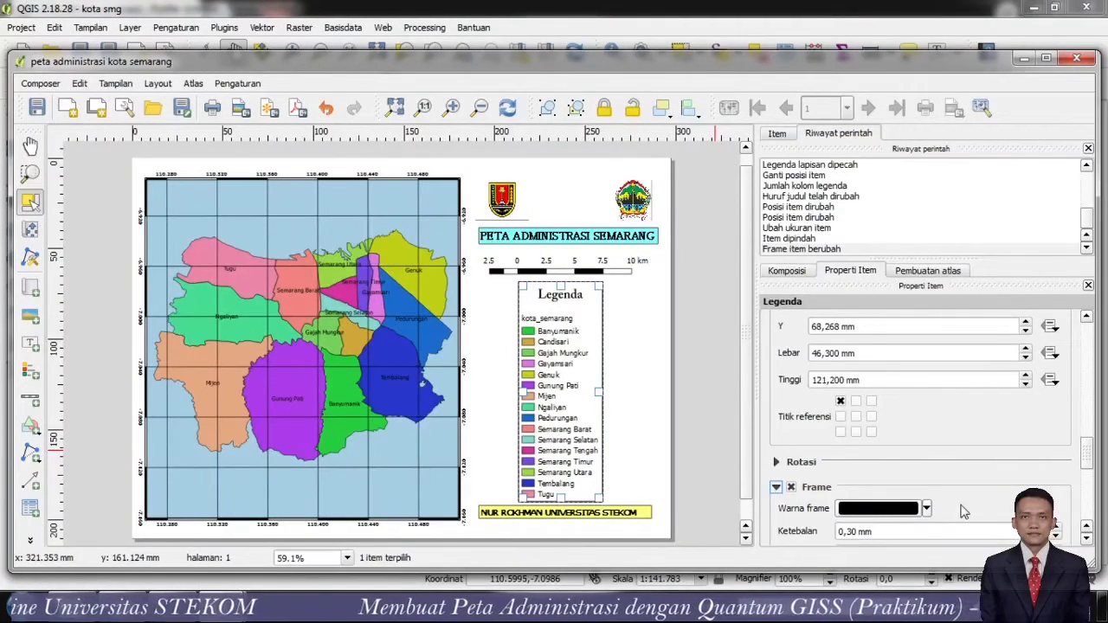
click(866, 509)
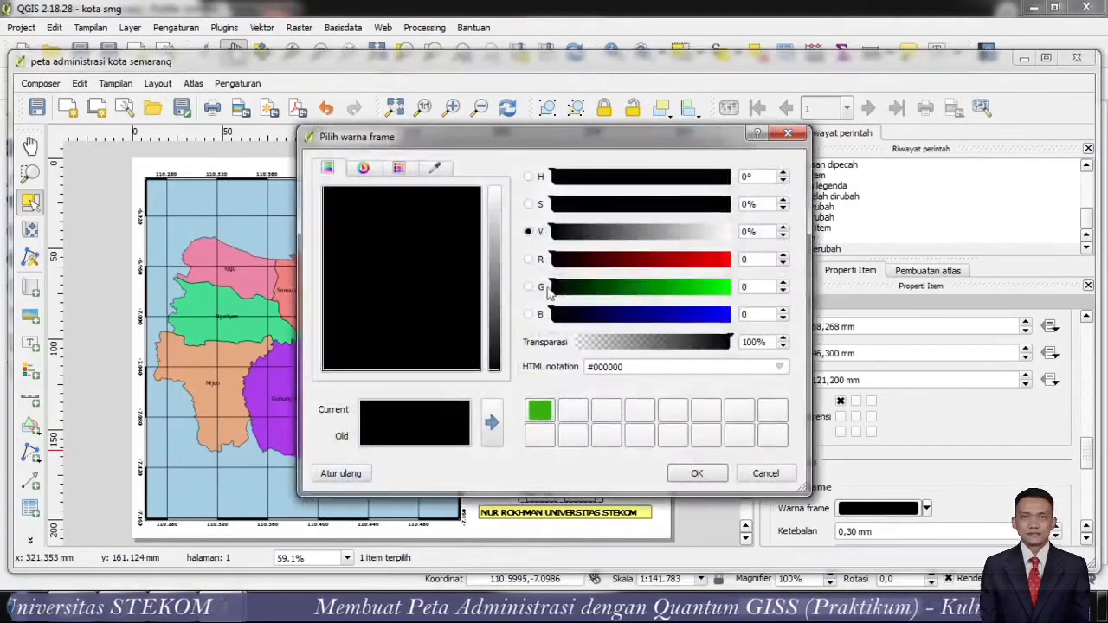
click(644, 239)
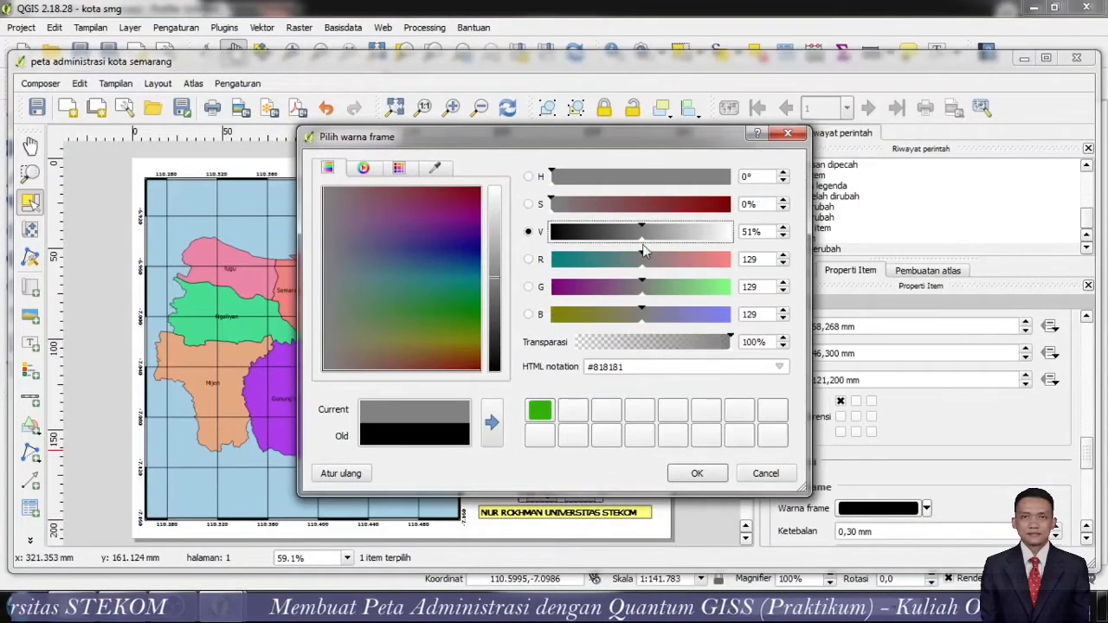
click(628, 235)
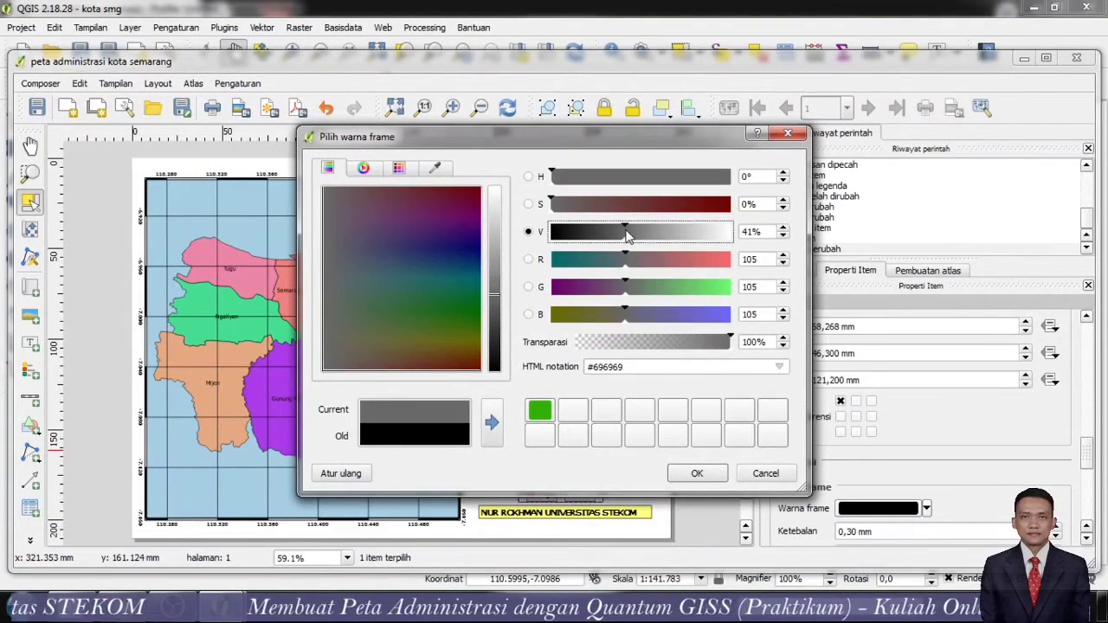
click(695, 473)
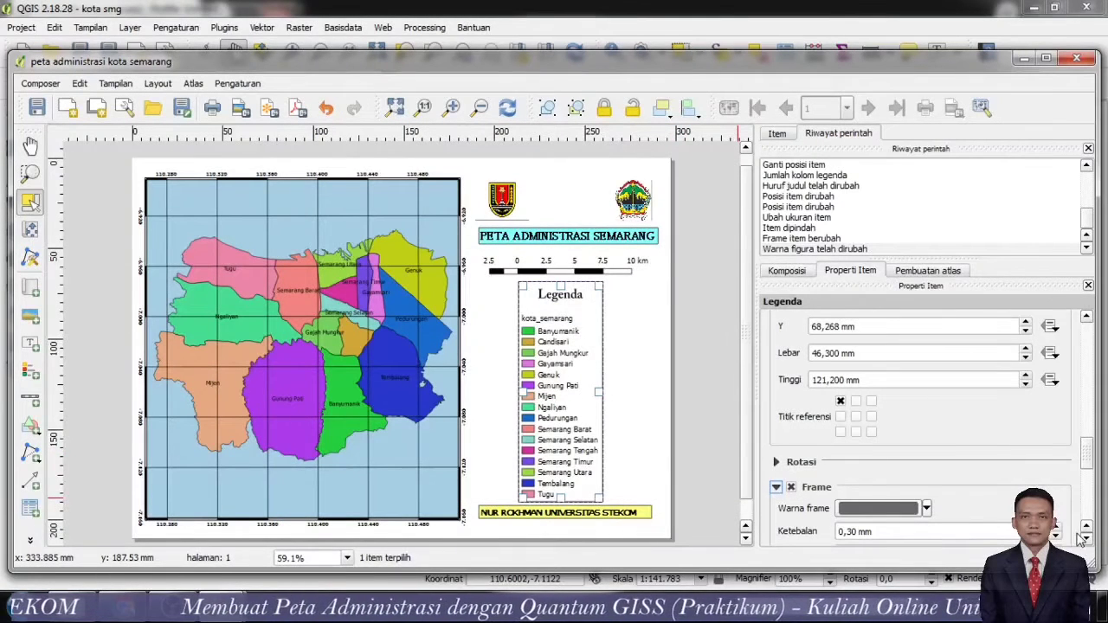
- Set the legend frame's thickness to 1,00 mm and keep the Miter join style
click(1084, 540)
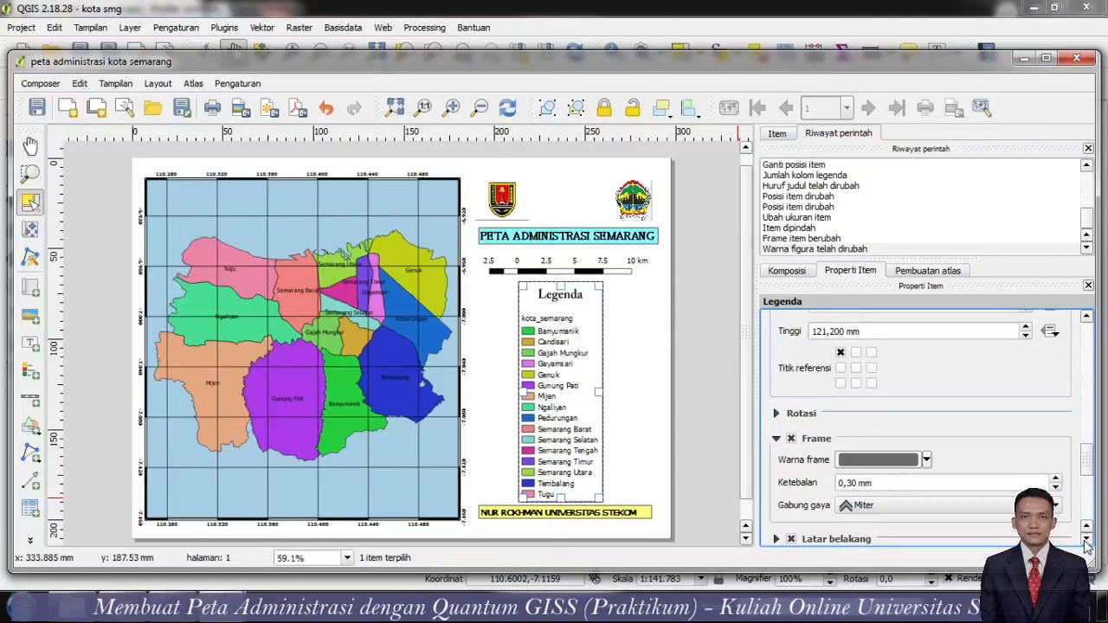
click(1085, 540)
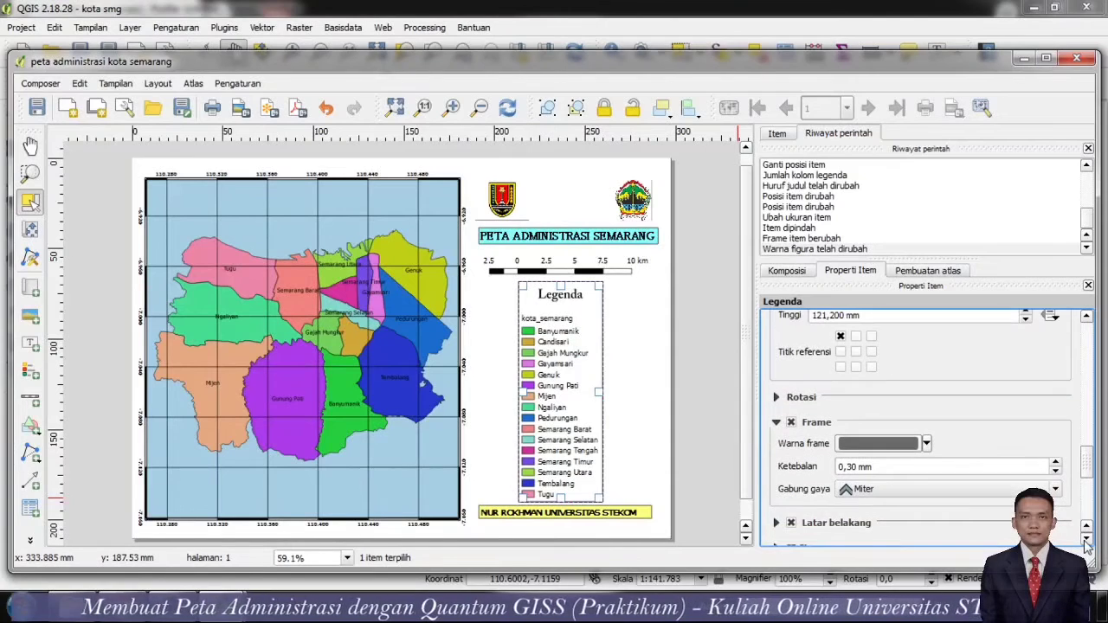
click(1055, 464)
click(1055, 464)
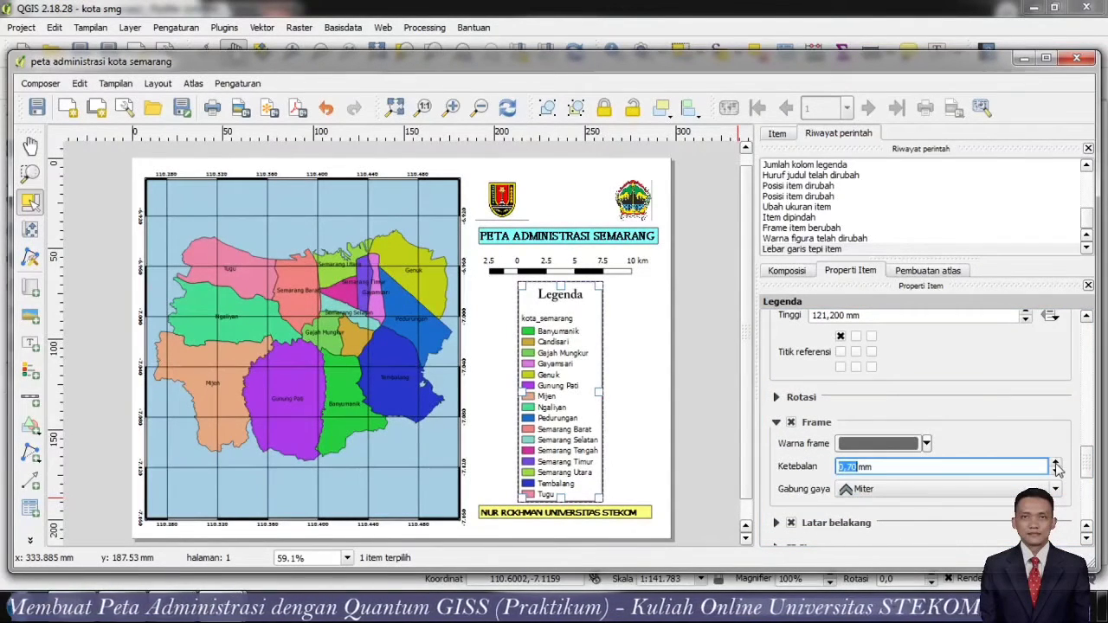
click(1055, 464)
click(1055, 463)
click(1055, 463)
click(1056, 463)
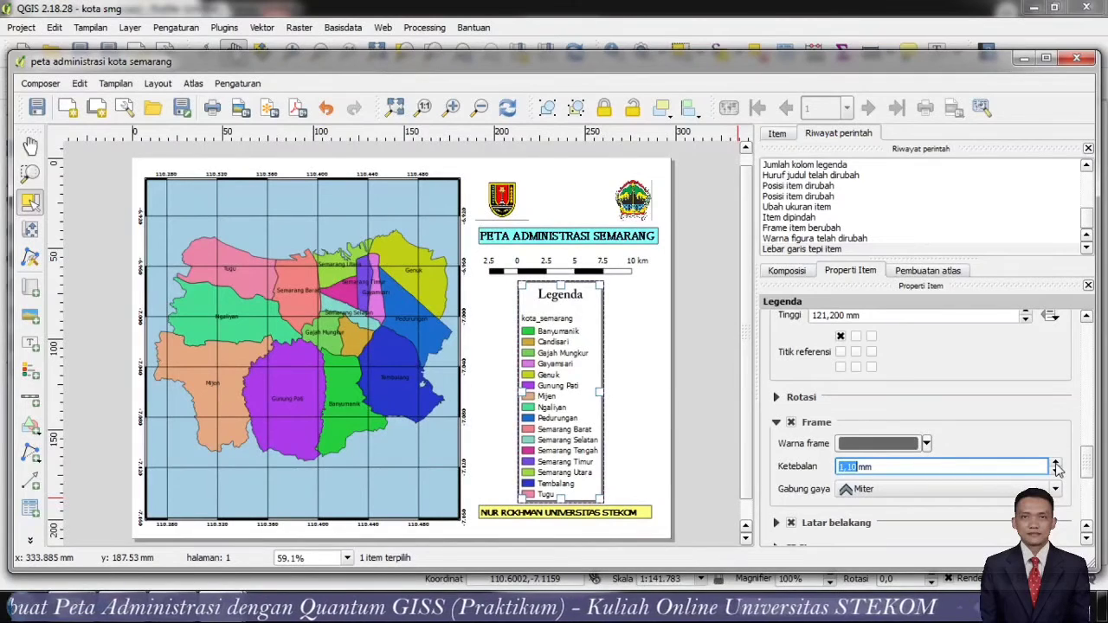
click(1056, 471)
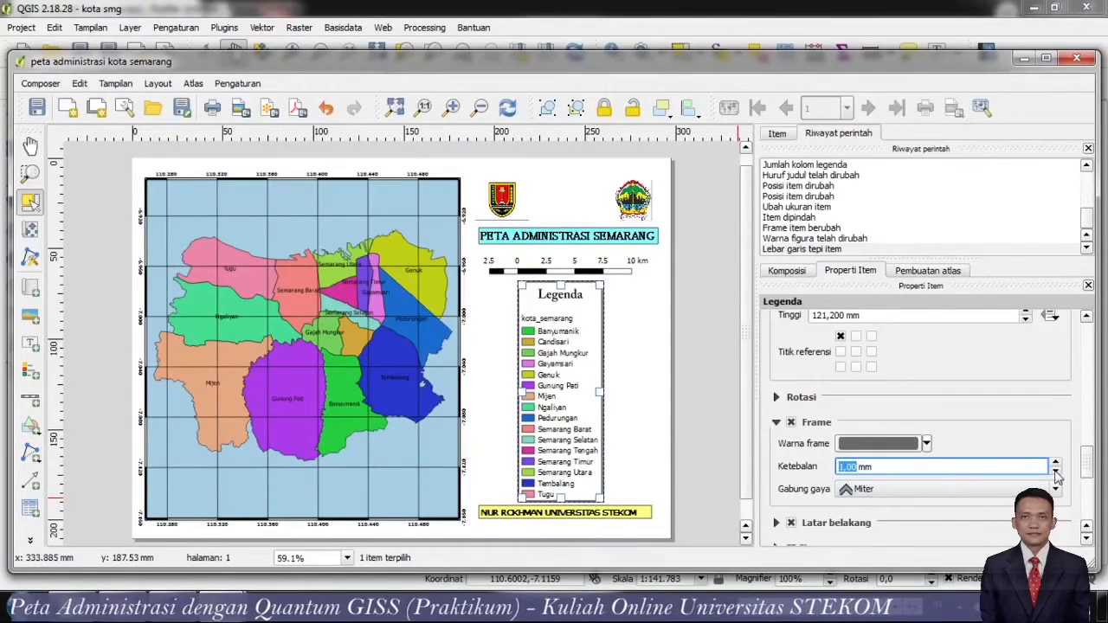
click(1055, 489)
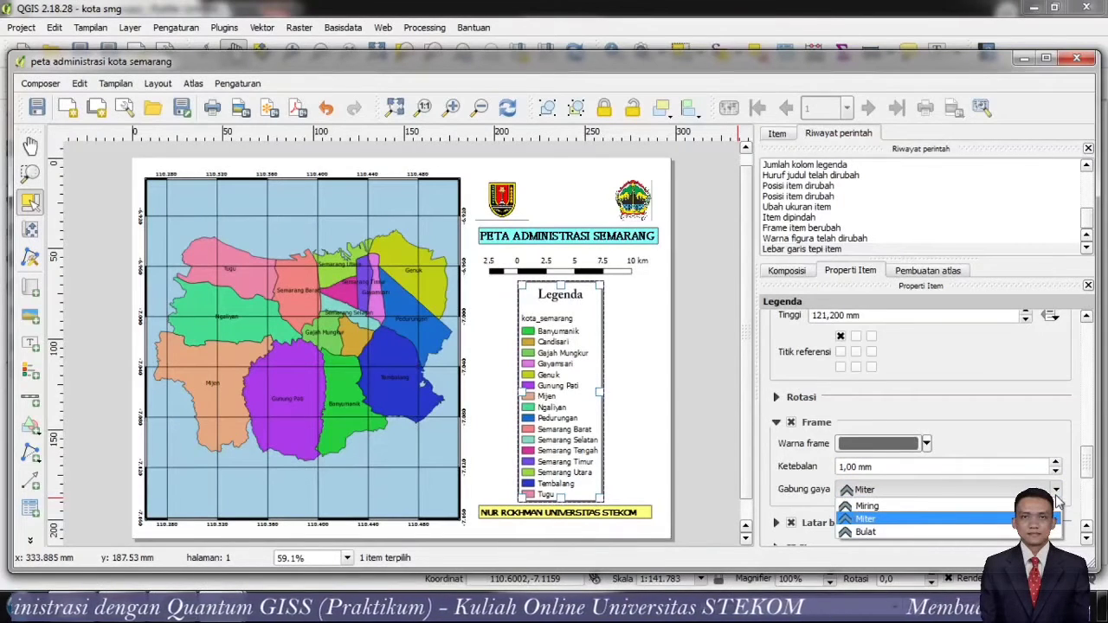
click(1043, 443)
click(730, 419)
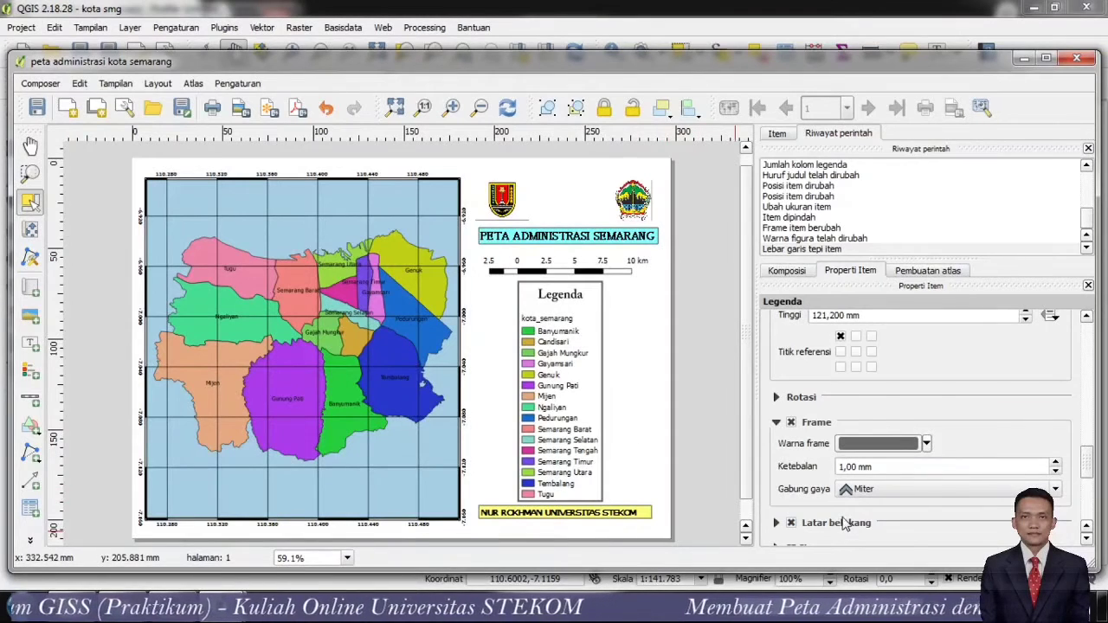
- Set the legend's background colour to light grey #bcbcbc
click(1087, 538)
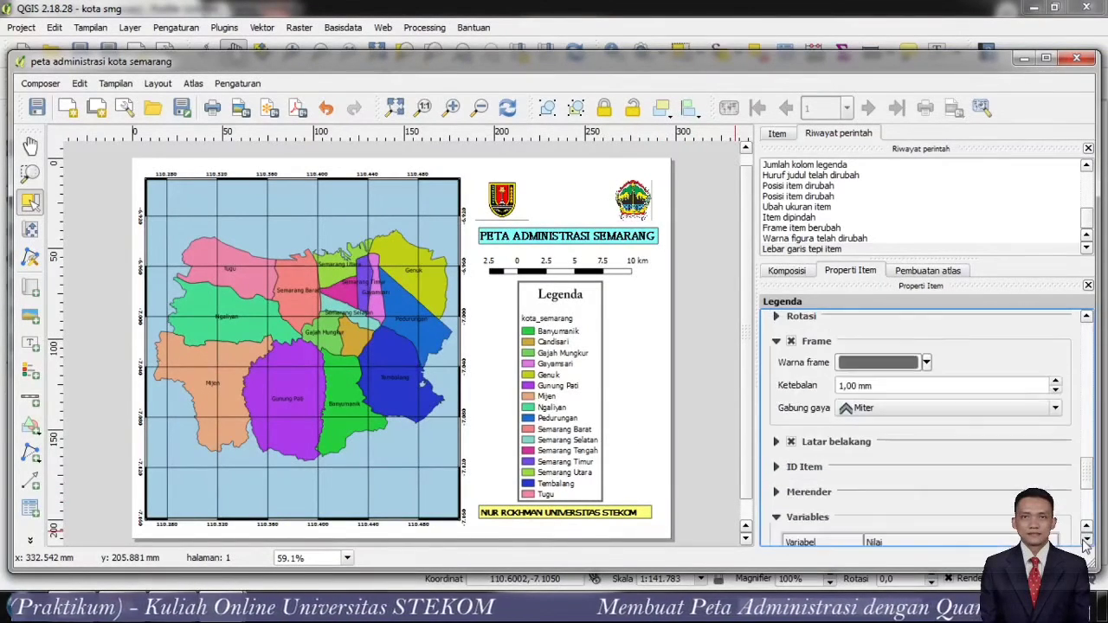
click(775, 441)
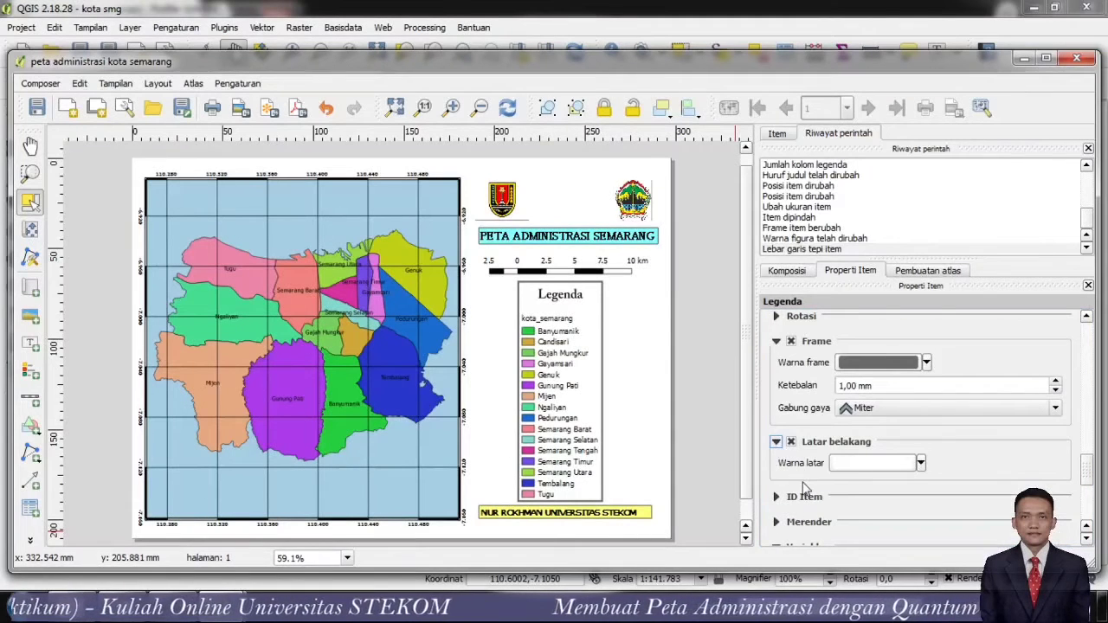
click(882, 467)
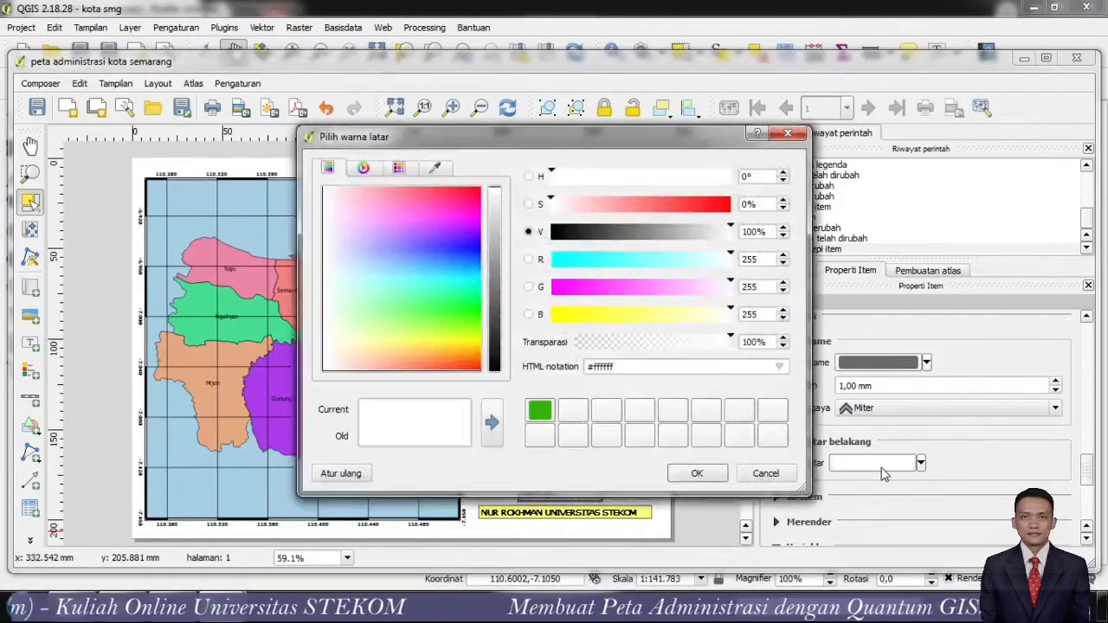
click(683, 232)
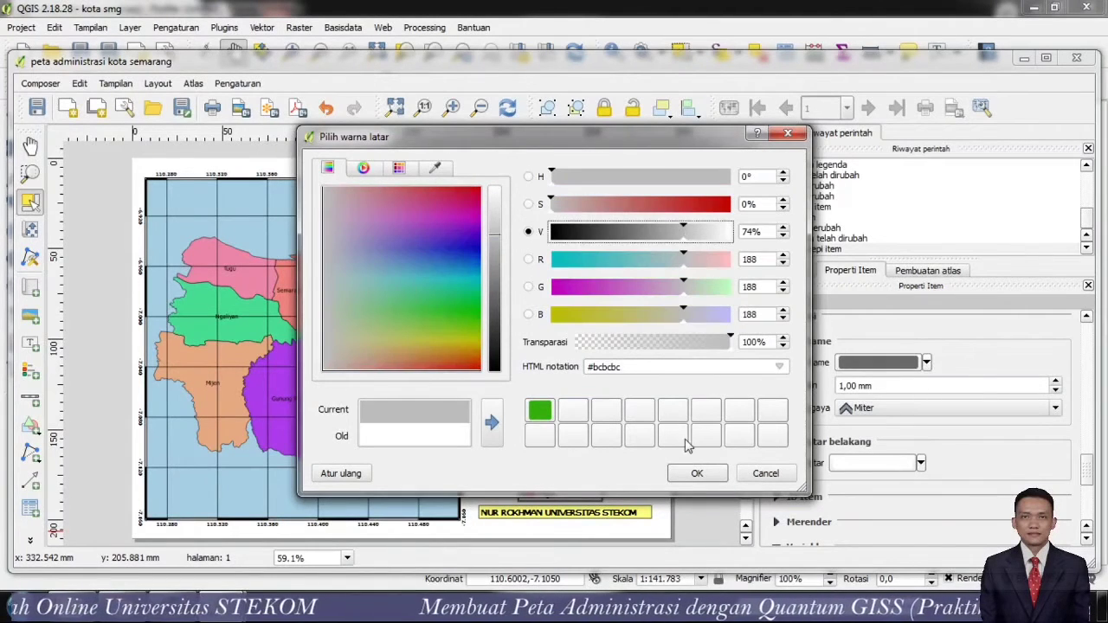
click(694, 472)
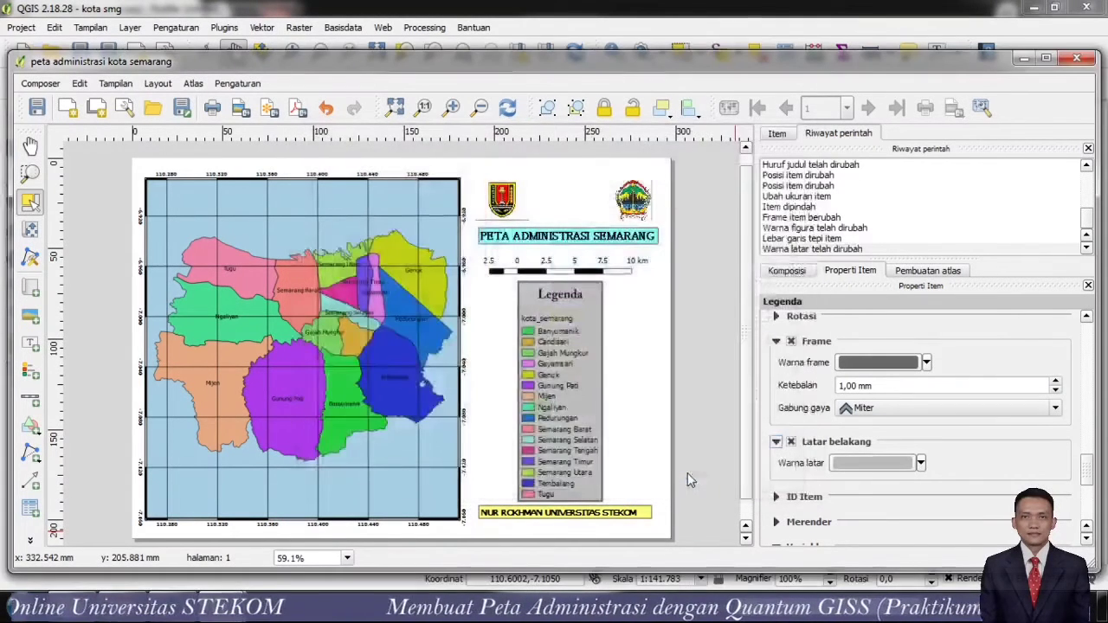
- Turn off the legend's background without changing its colour further
click(900, 467)
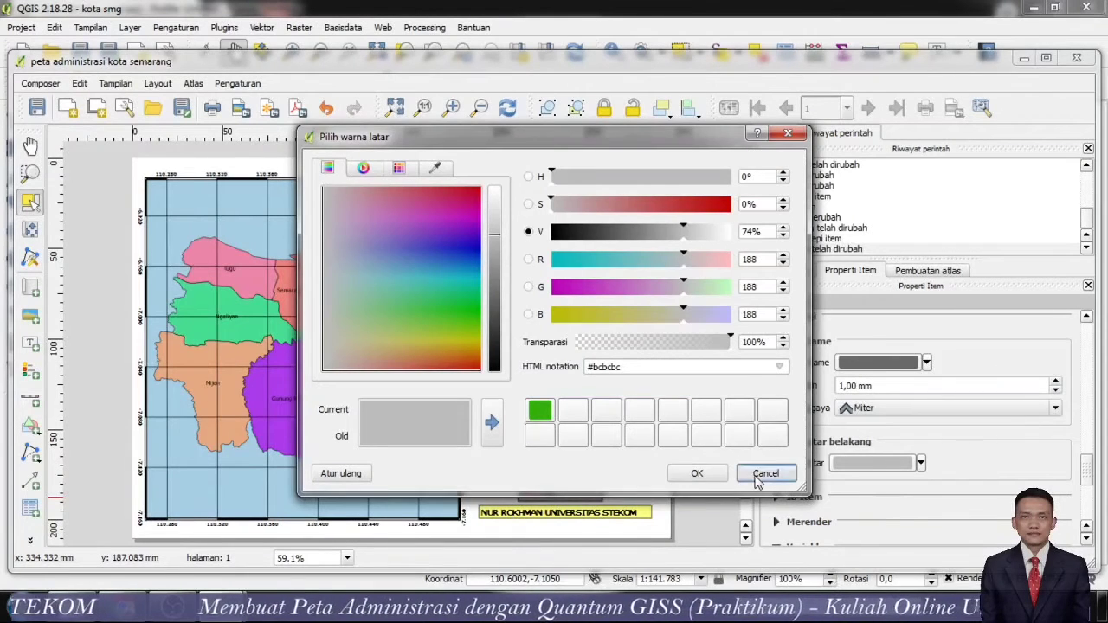
click(755, 477)
click(791, 442)
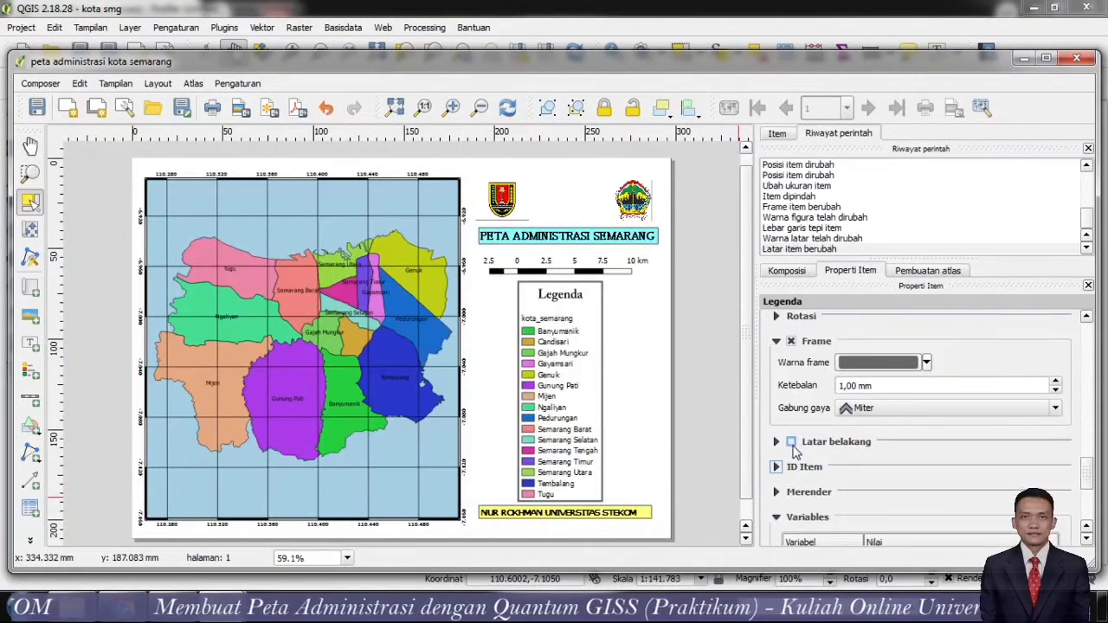
- Collapse the legend's expanded property sections, including Frame, Variables, Posisi dan ukuran, Kolom, Huruf and Item legenda
click(776, 342)
click(777, 439)
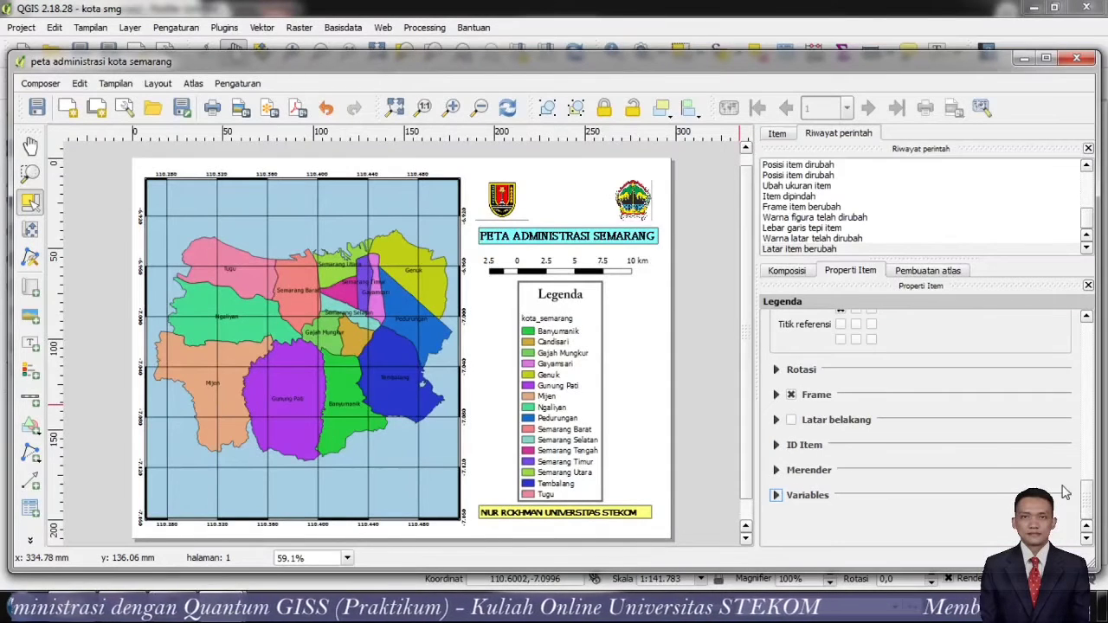
drag(1087, 500, 1093, 444)
click(776, 449)
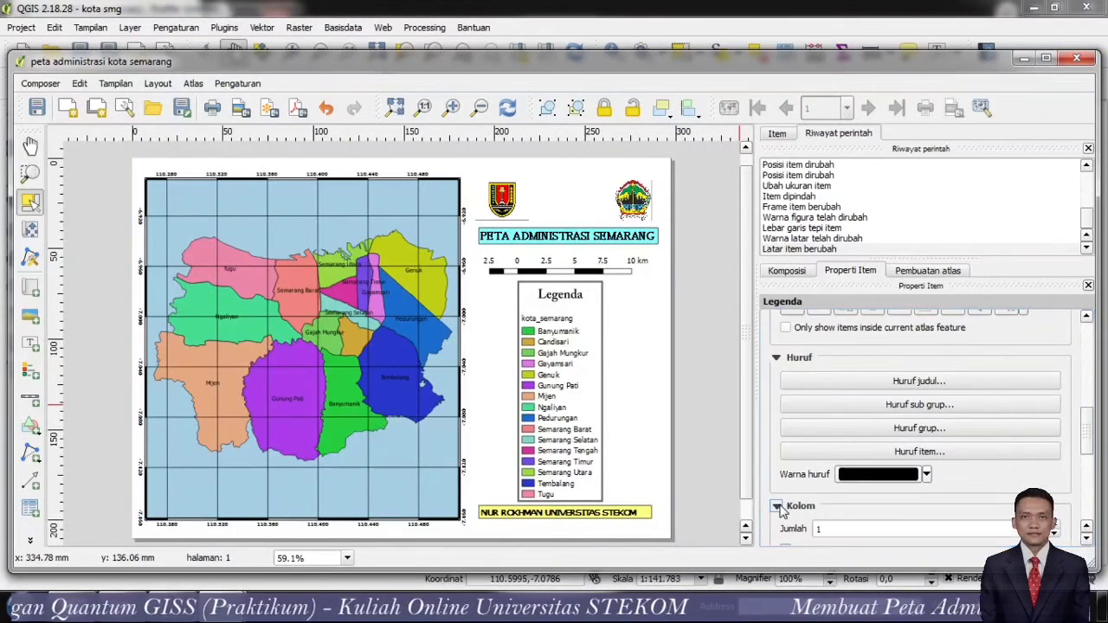
click(778, 506)
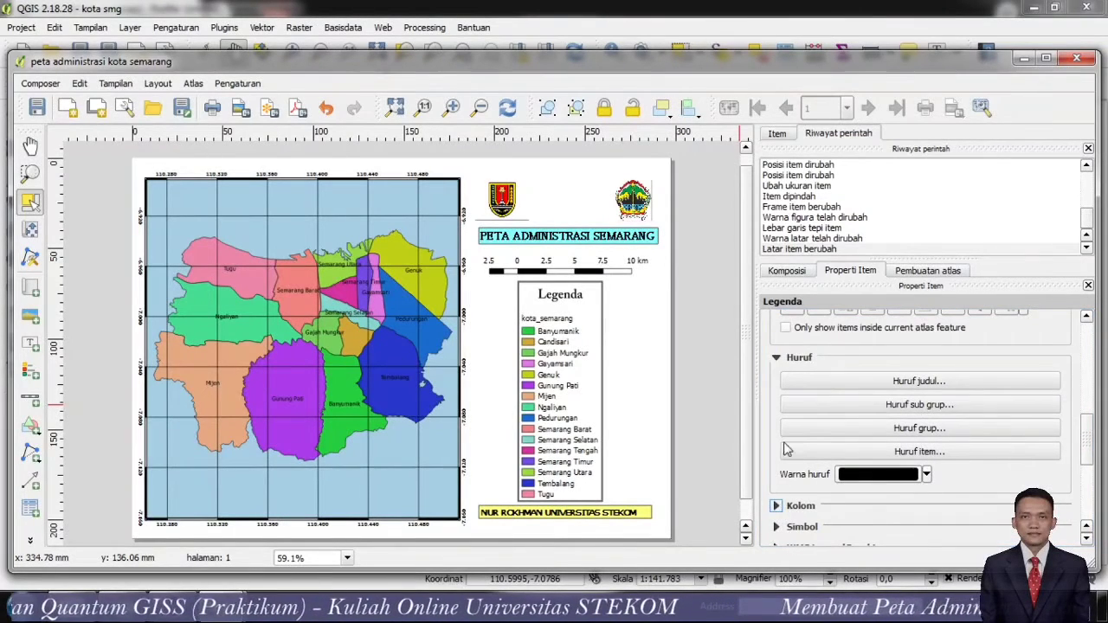
click(777, 358)
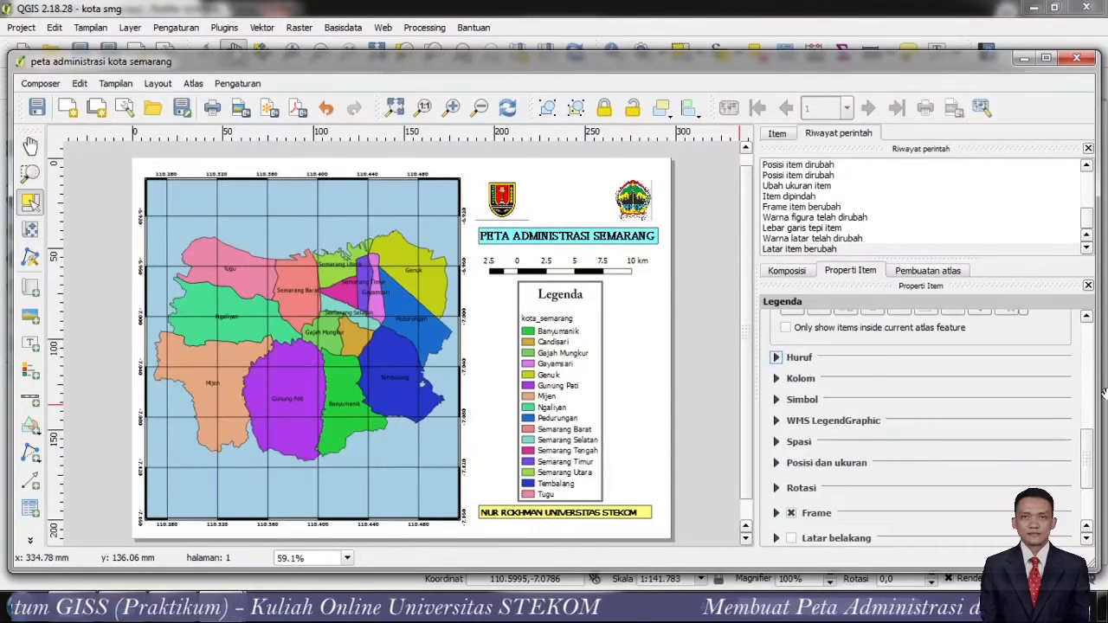
drag(1093, 474, 1070, 400)
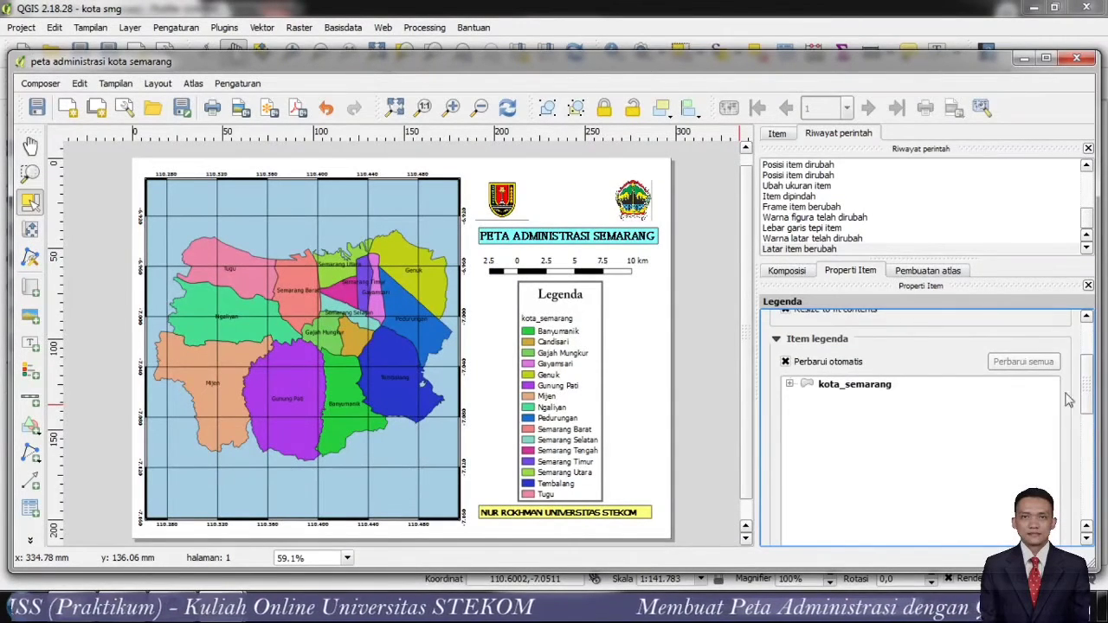
click(777, 339)
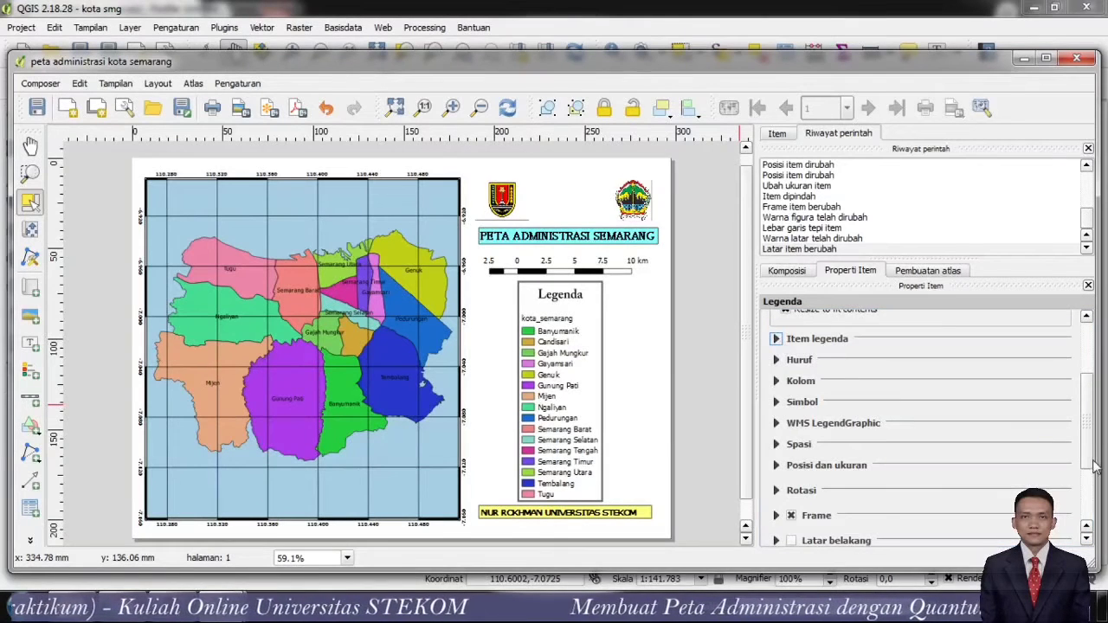
drag(1094, 468, 1091, 394)
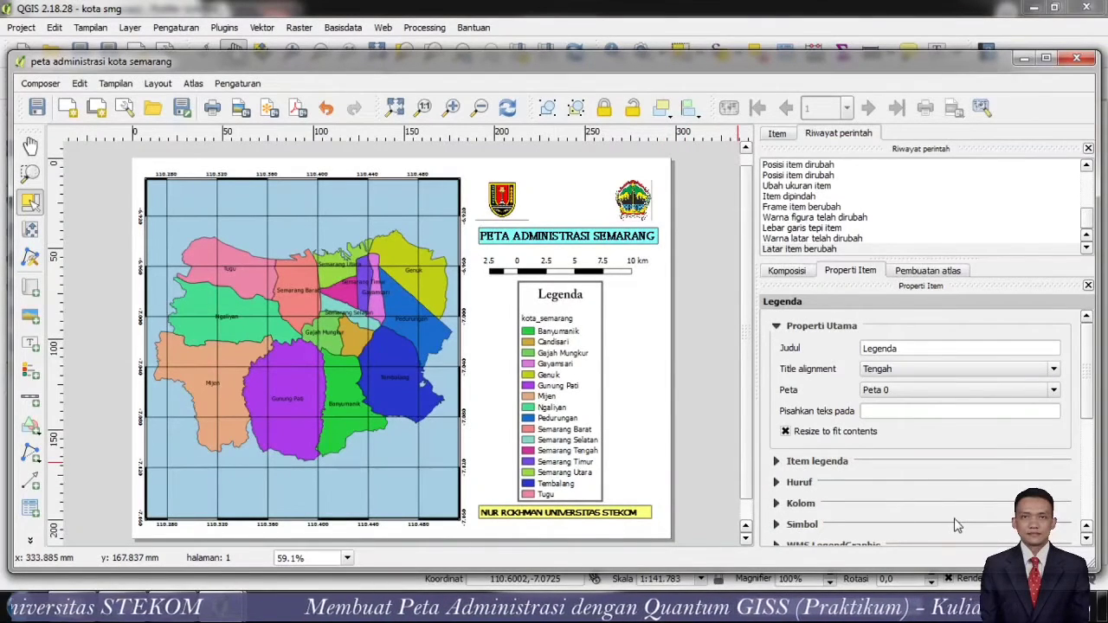
- Turn off the legend's frame and save the project
click(569, 461)
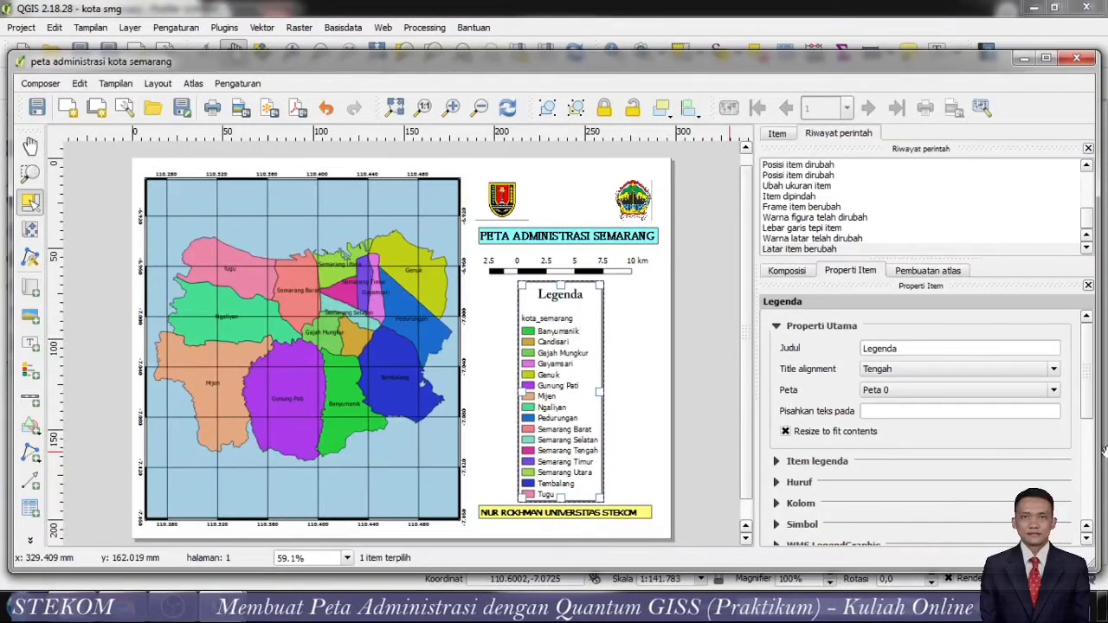
drag(1088, 386, 1092, 481)
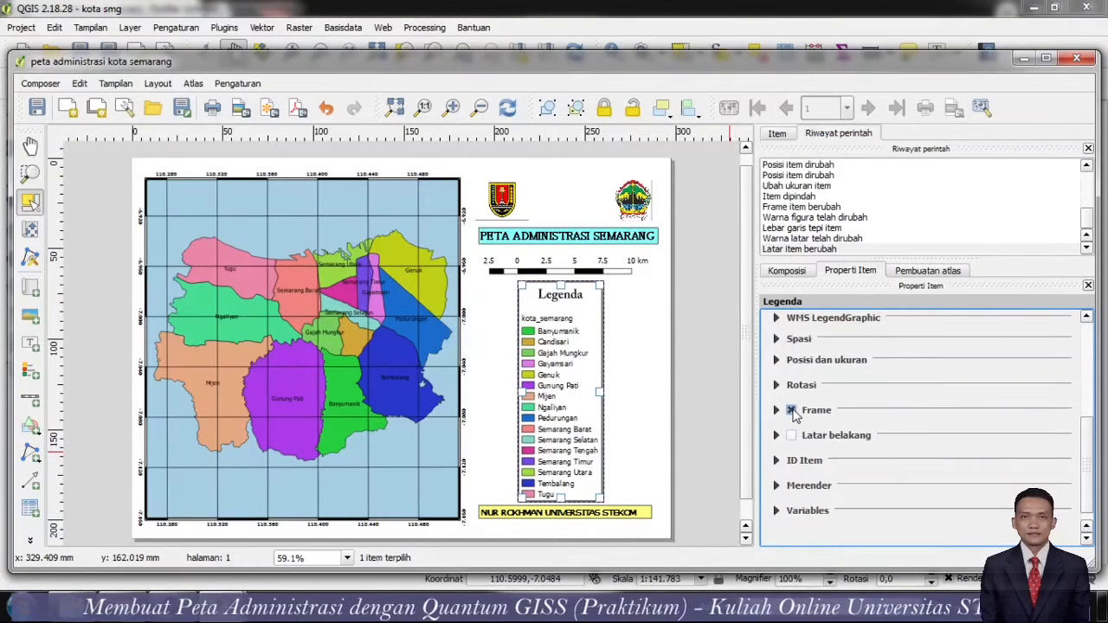
click(791, 410)
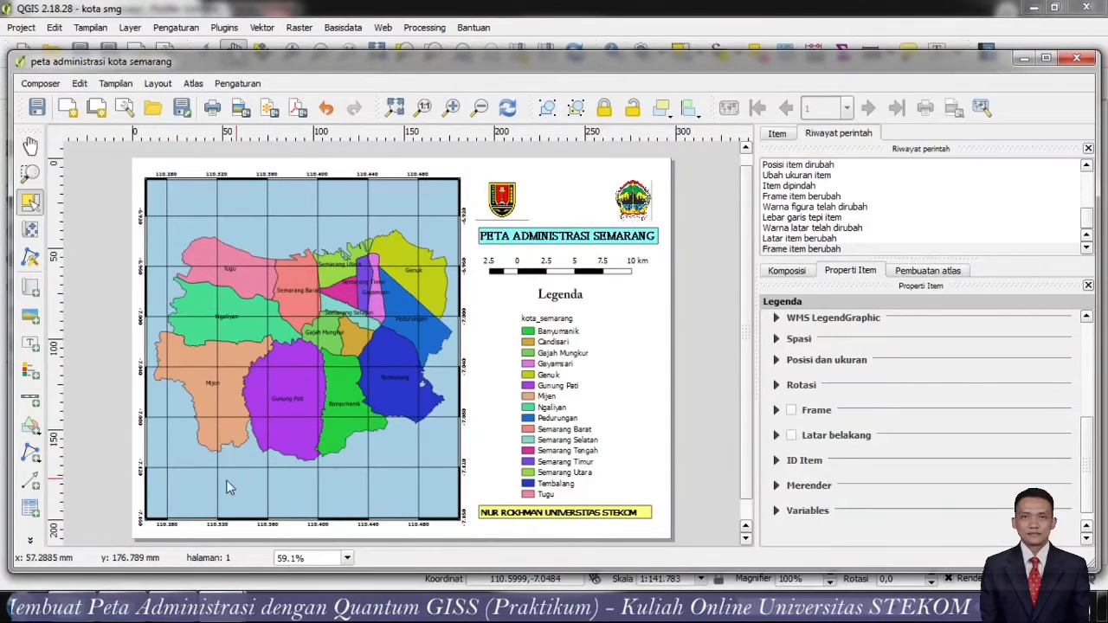
click(37, 108)
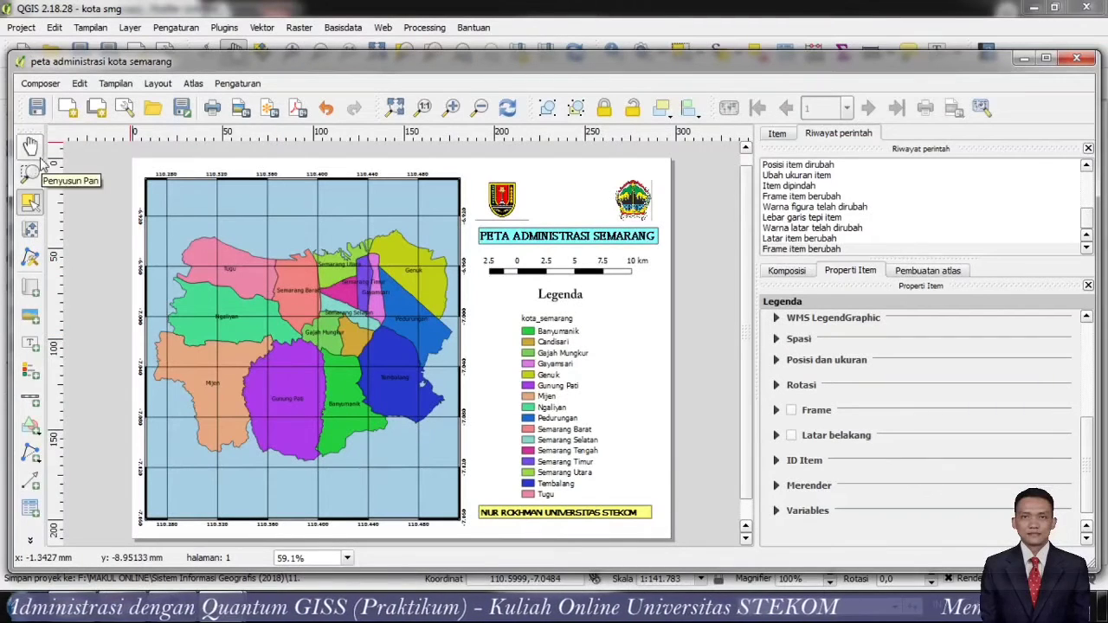
- Start exporting the composition as a PDF, keeping printing as raster enabled, and name the file GIS SMG
click(39, 84)
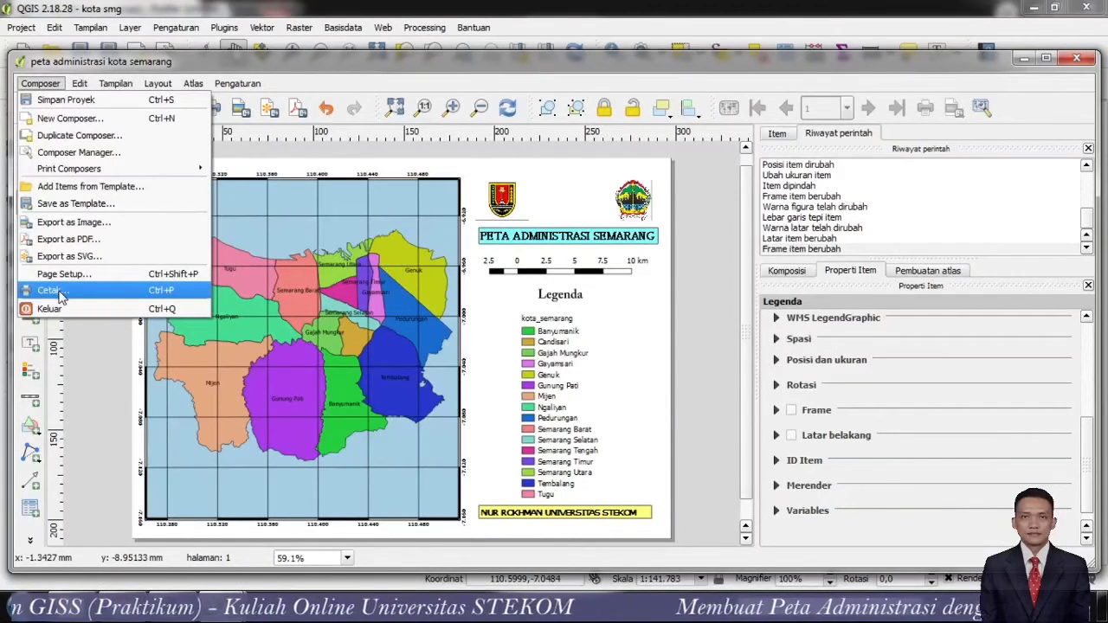
click(72, 246)
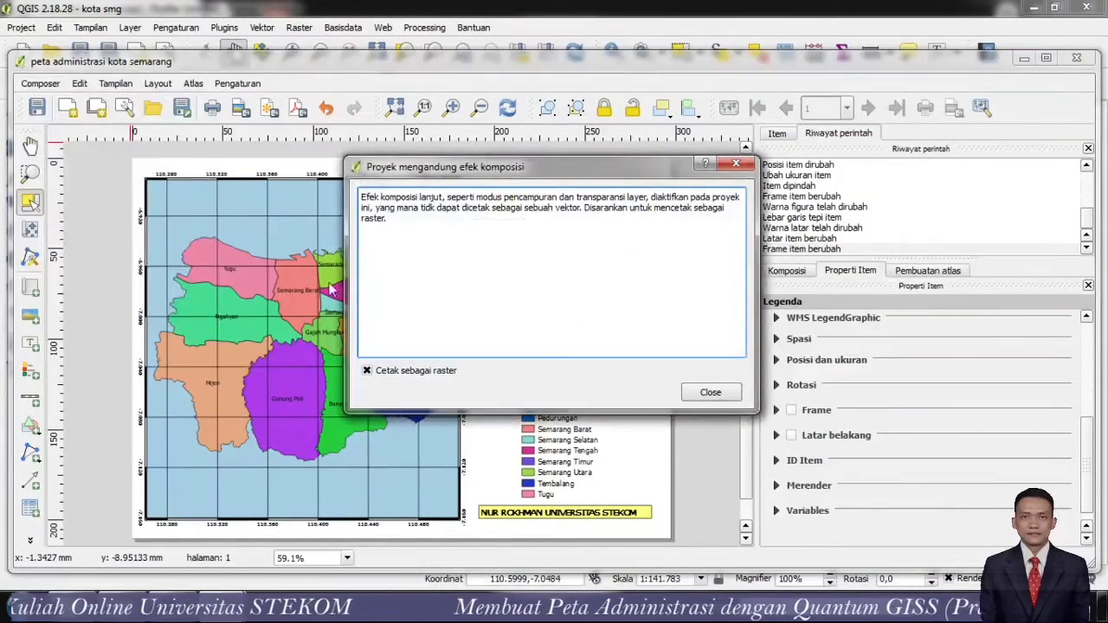
click(692, 393)
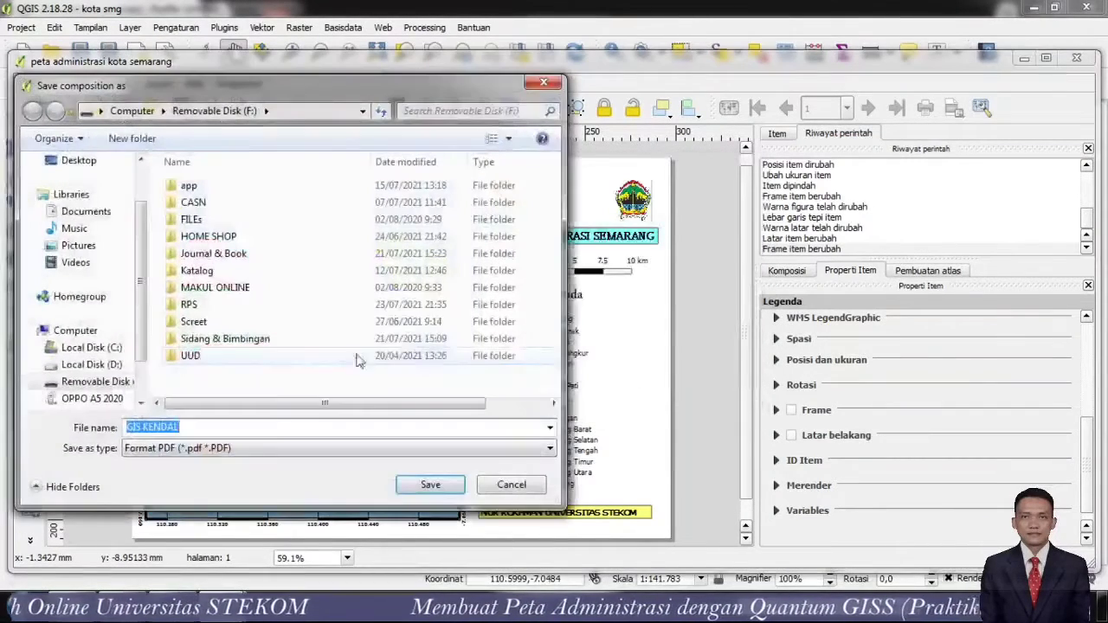
click(194, 429)
drag(194, 430, 144, 424)
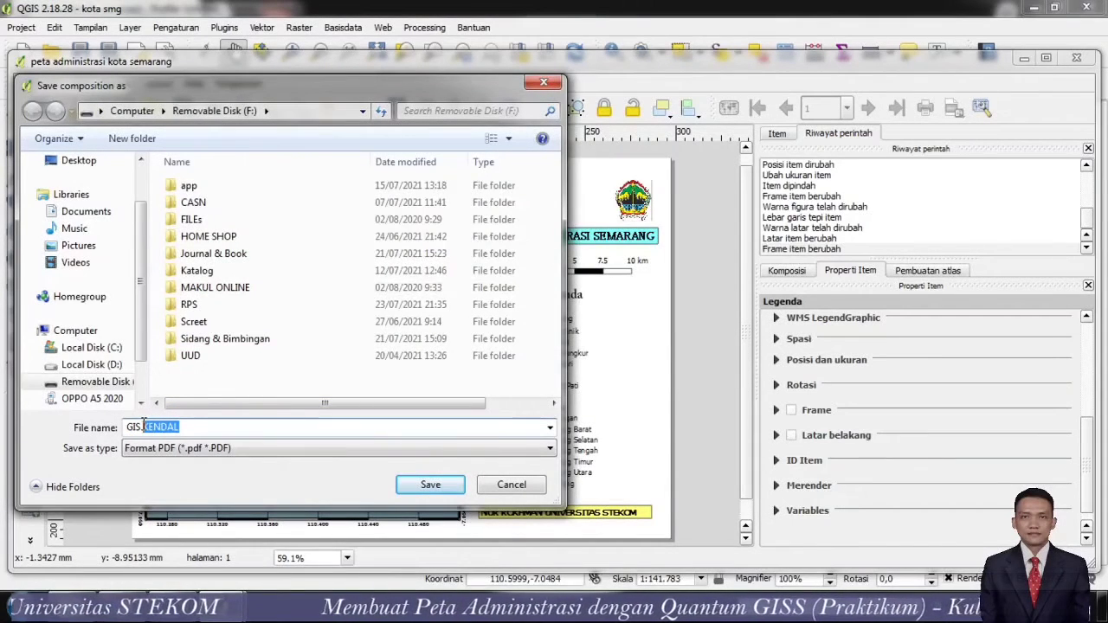
text(smg)
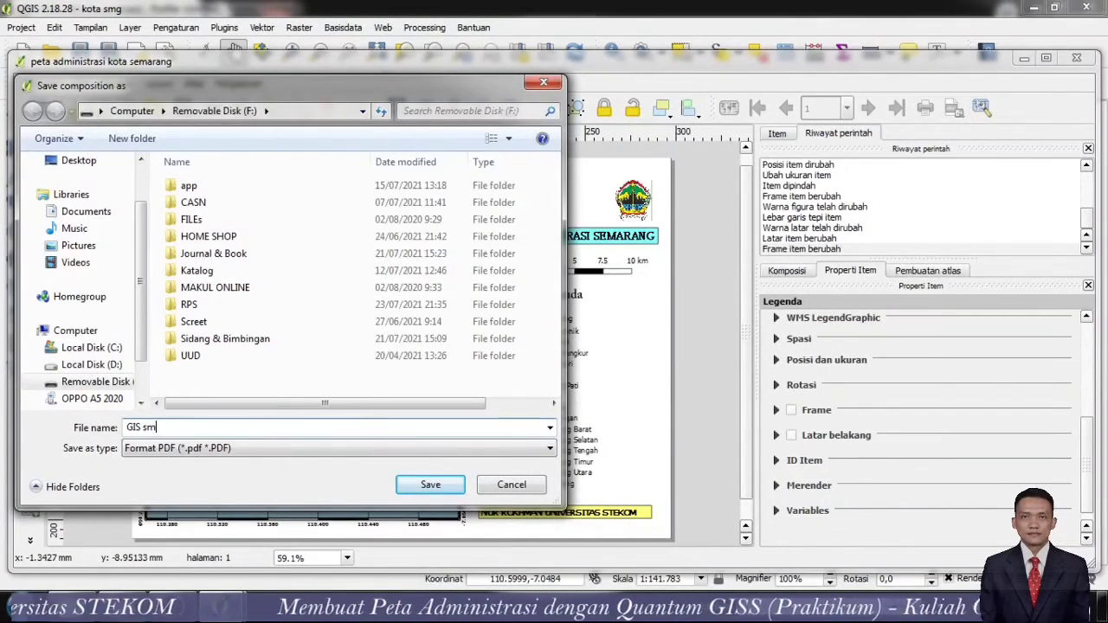
key(BackSpace)
key(BackSpace)
key(BackSpace)
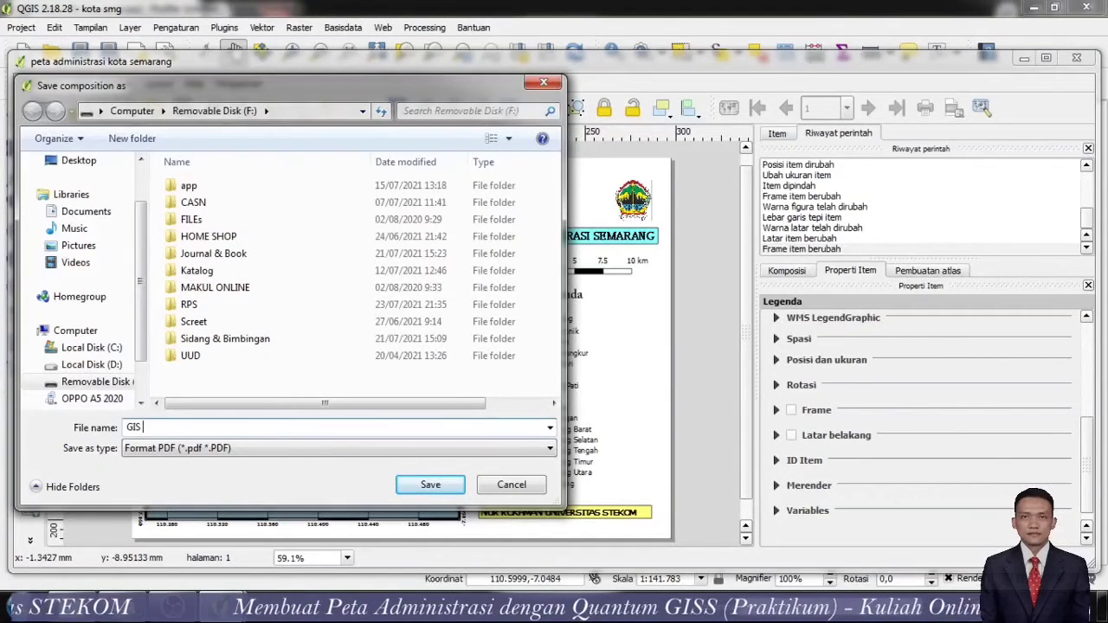
text(SMG)
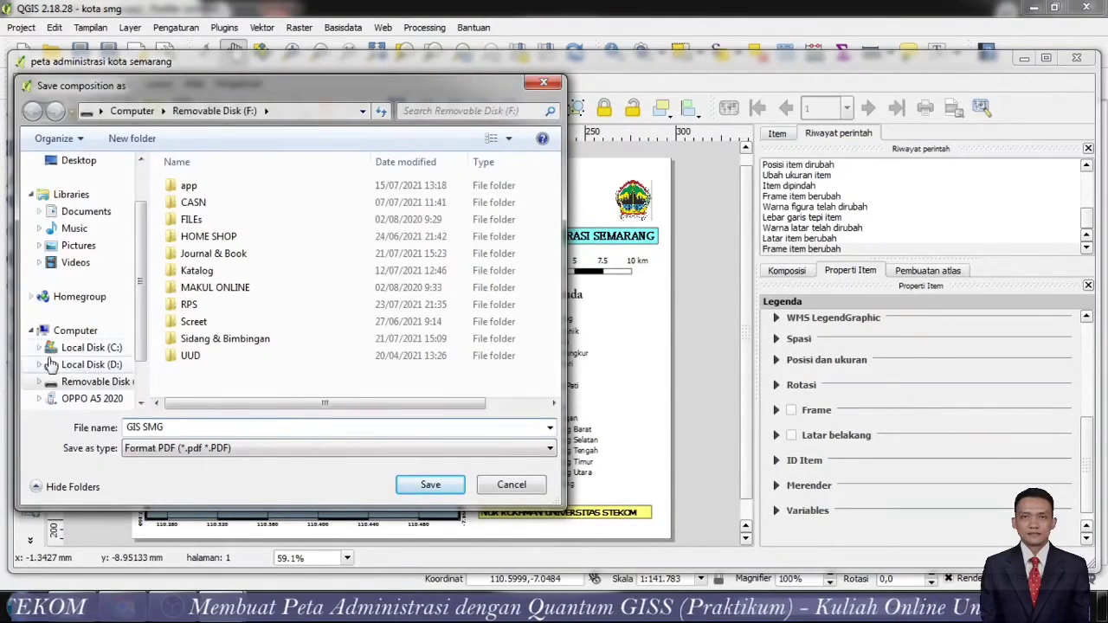
- Save the PDF in MAKUL ONLINE > Sistem Informasi Geografis (2018) > 11. Membuat Peta Administrasi
double_click(225, 291)
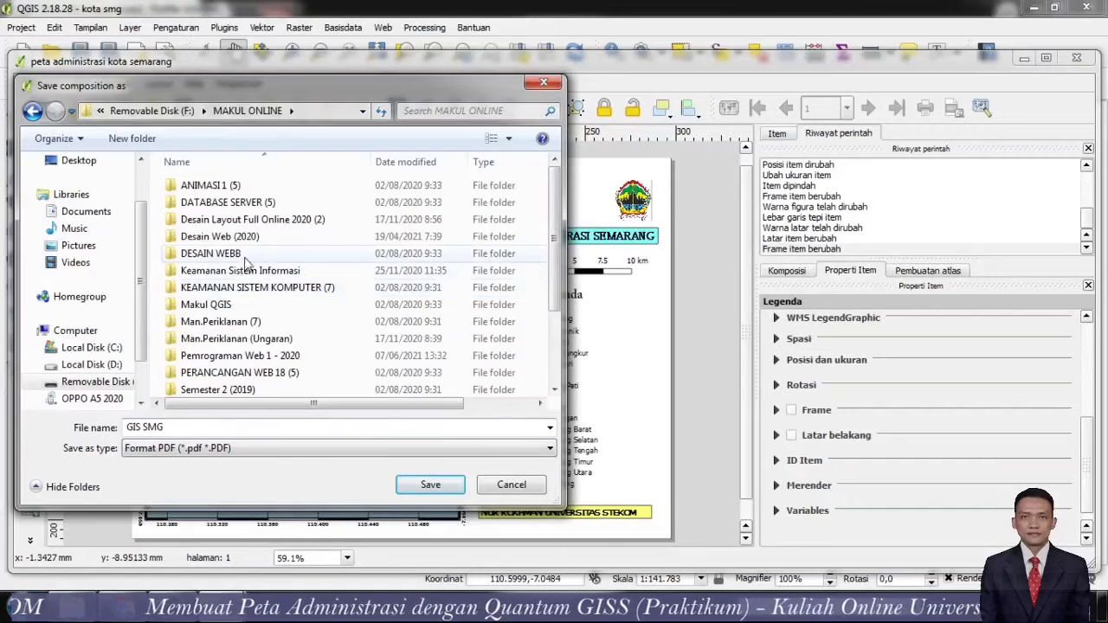
scroll(251, 337, down, 1)
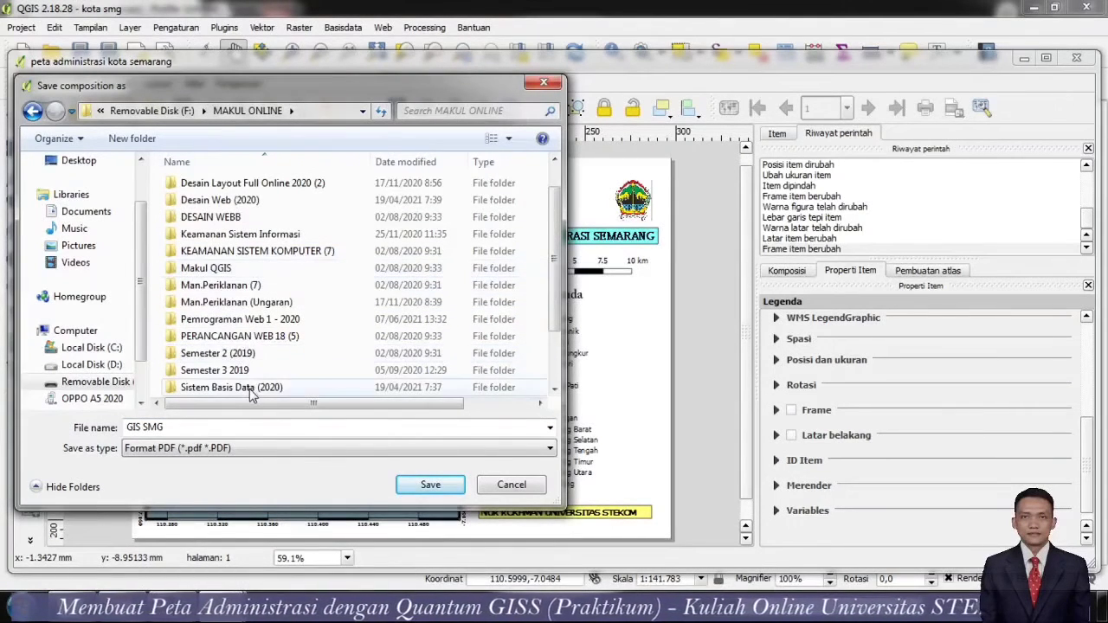
scroll(253, 381, down, 2)
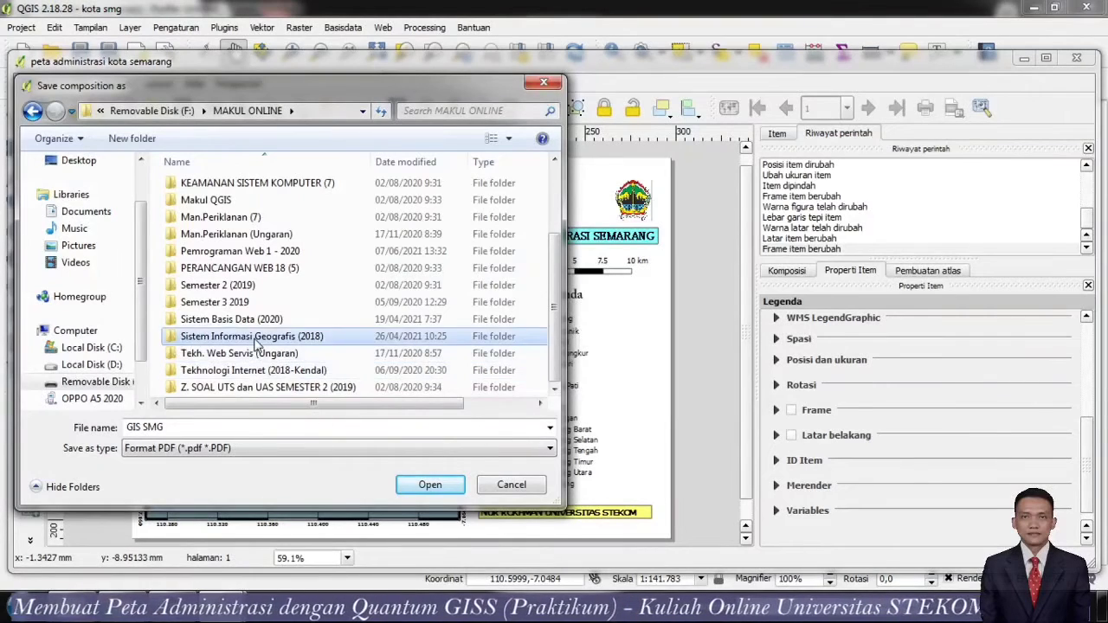
double_click(251, 338)
double_click(220, 222)
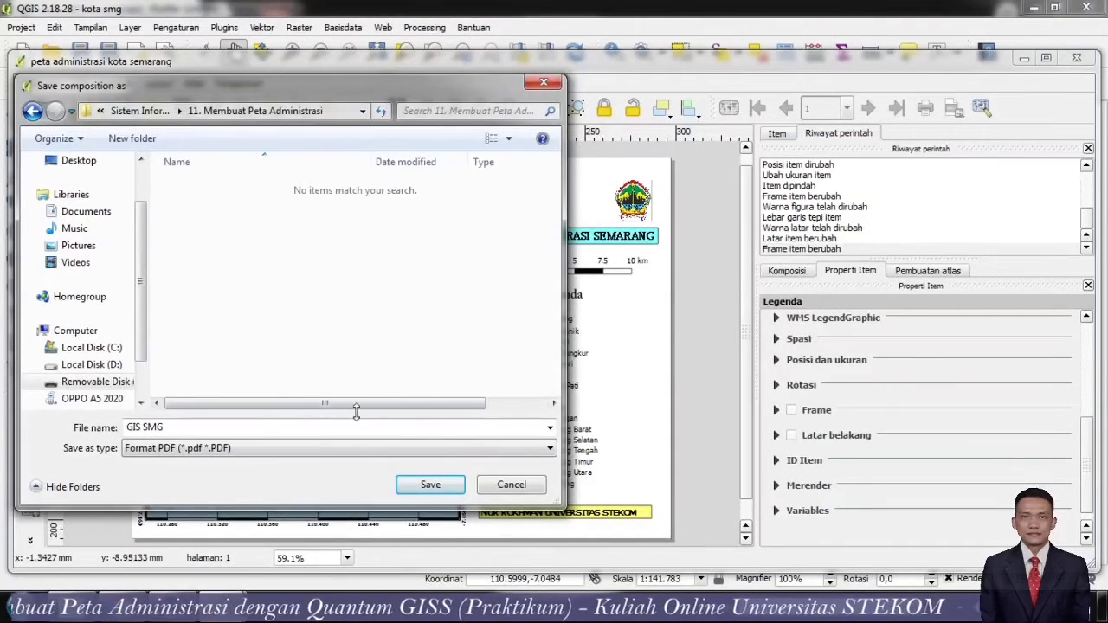
click(430, 485)
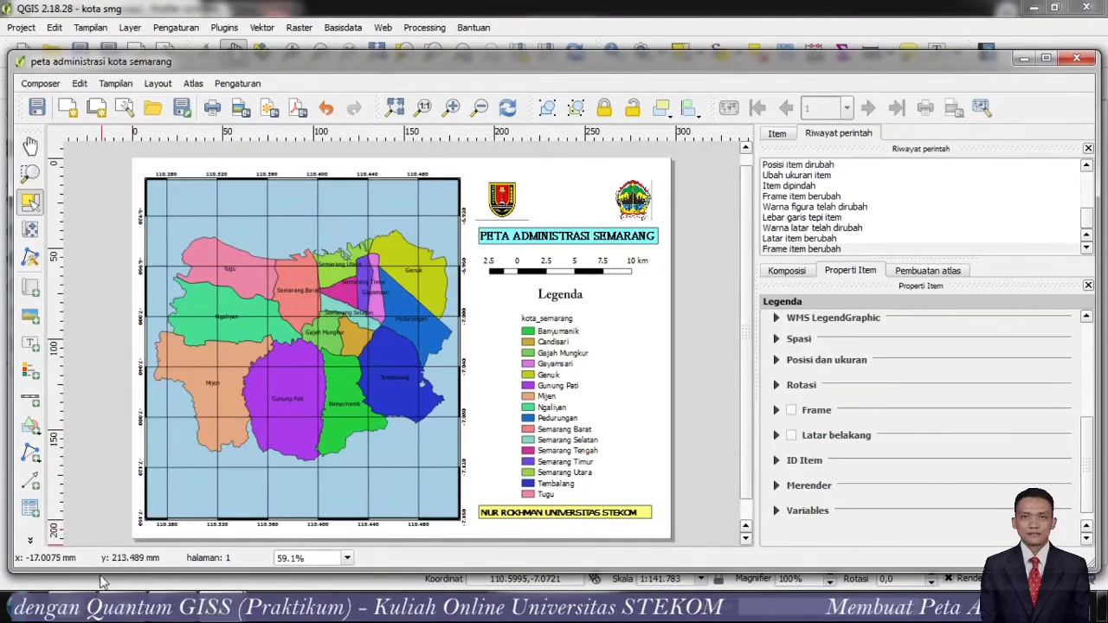
- Switch to the file explorer, open the GIS SMG PDF from the 11. Membuat Peta Administrasi folder and examine the whole map page
click(161, 608)
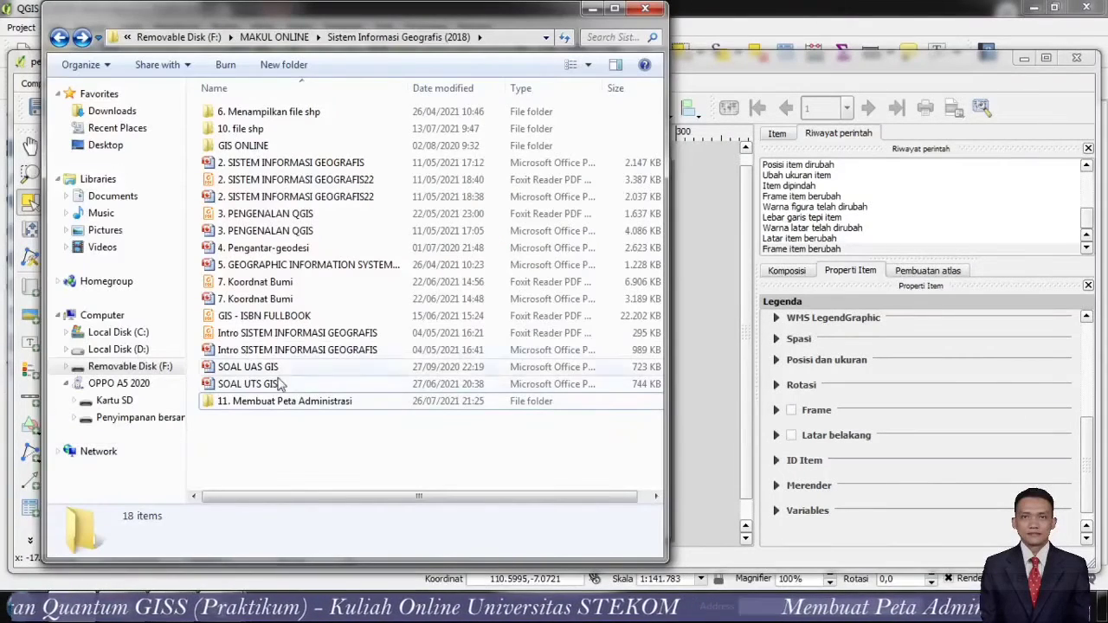
click(290, 130)
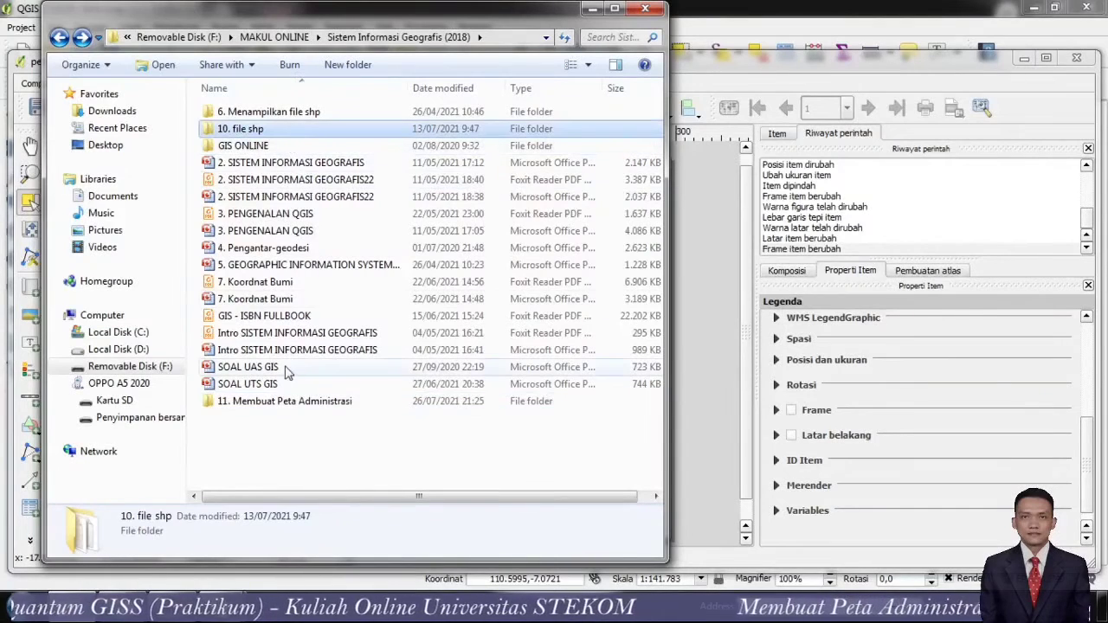
double_click(283, 405)
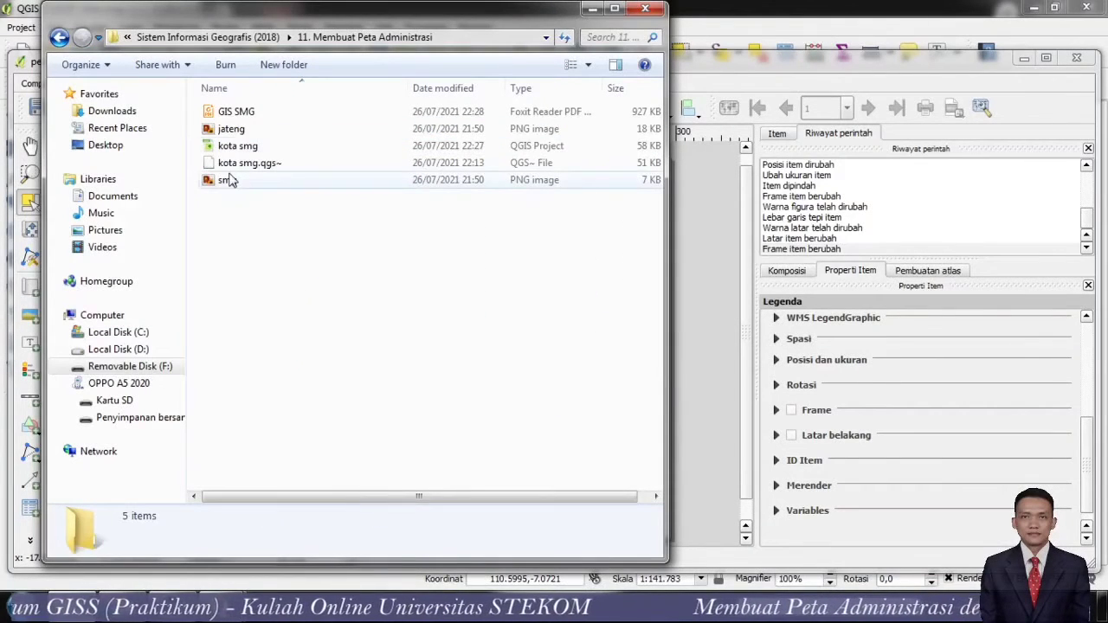
click(275, 115)
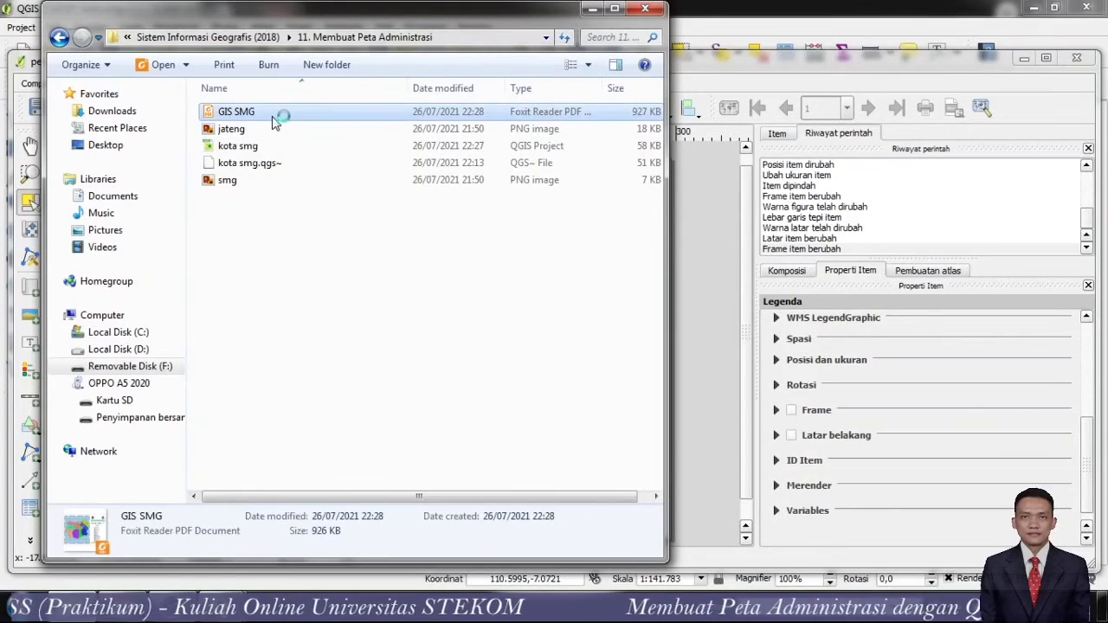
click(592, 11)
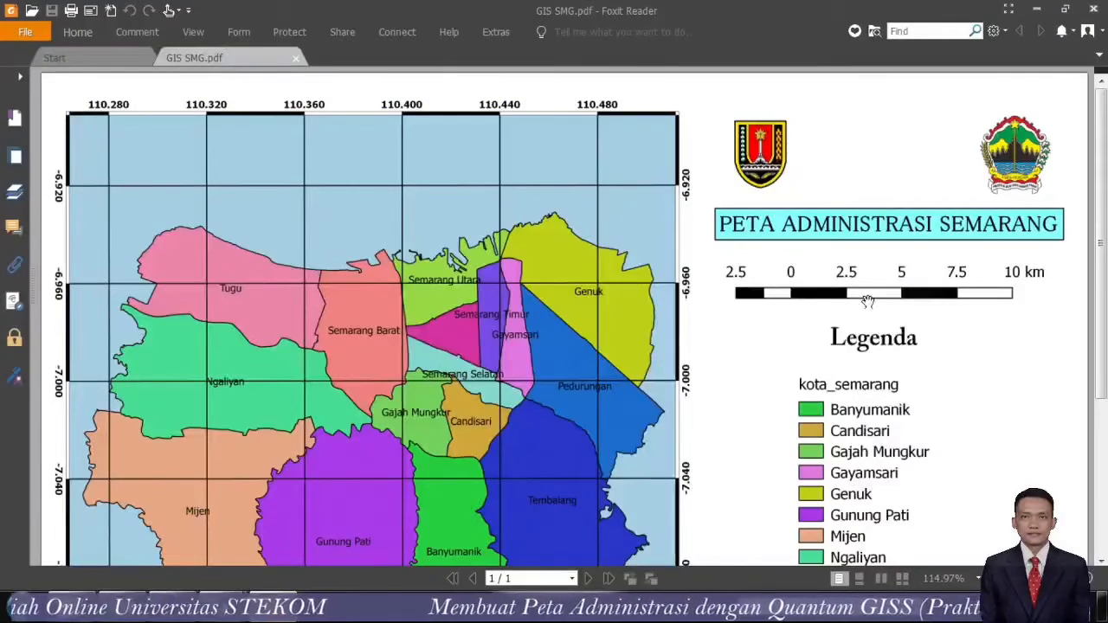
scroll(565, 319, down, 2)
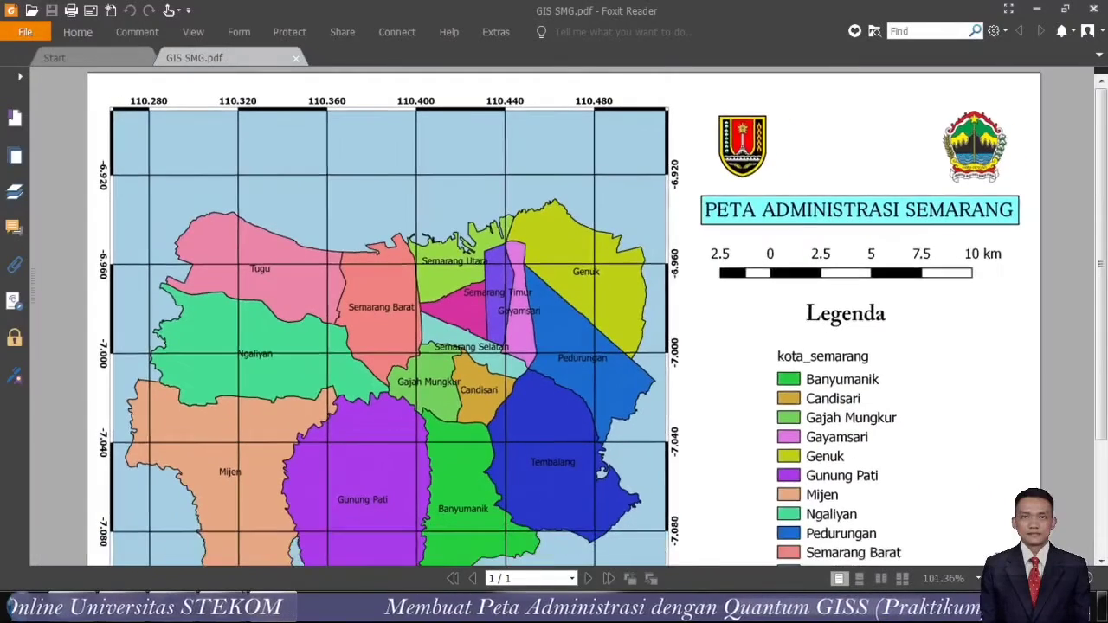
scroll(564, 319, down, 2)
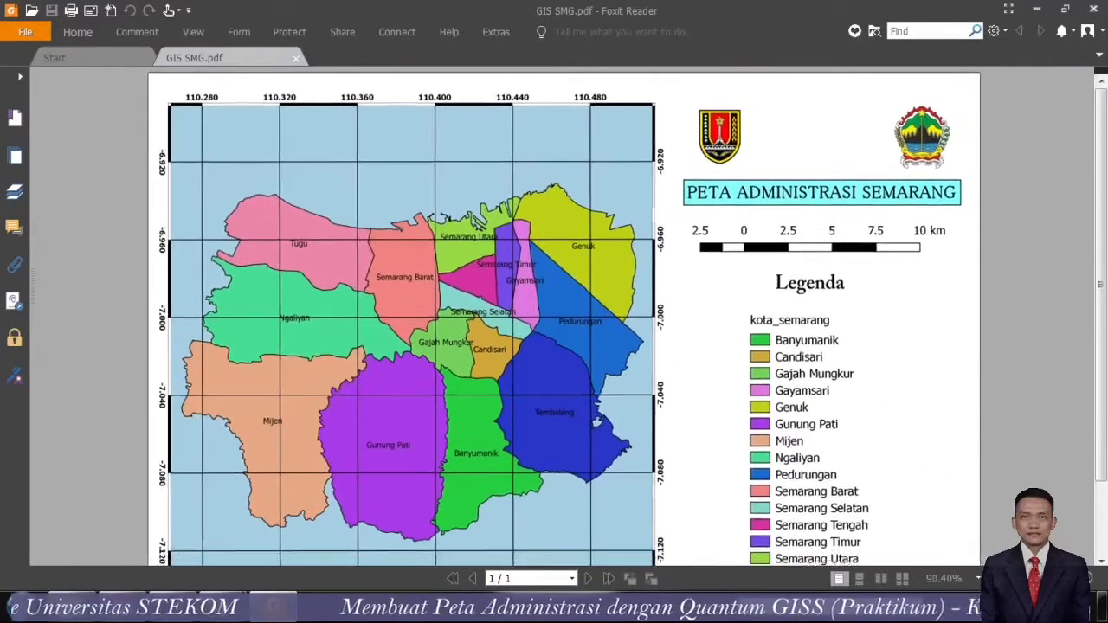
scroll(564, 318, down, 1)
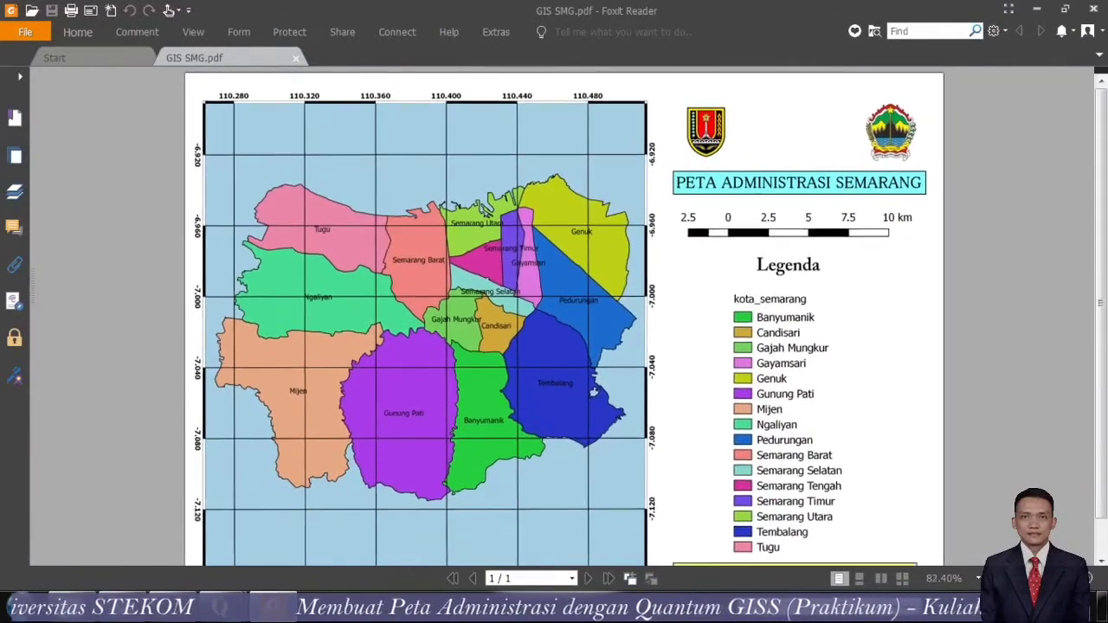
scroll(593, 384, down, 1)
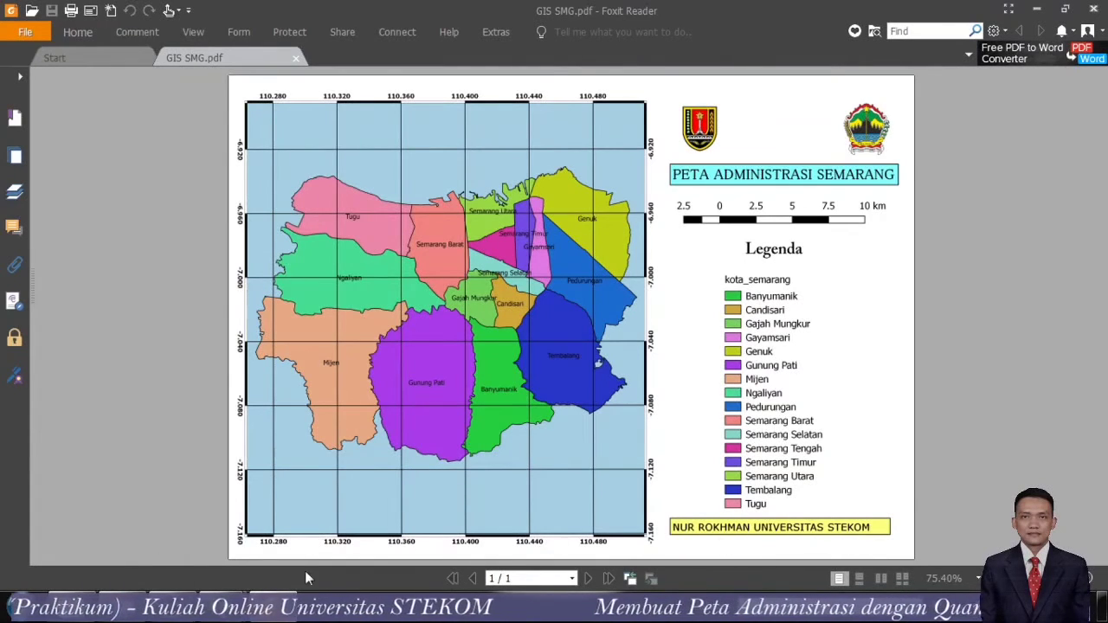
- Return to the QGIS print composer and start saving the layout as a composer template named ADM SMG
click(260, 588)
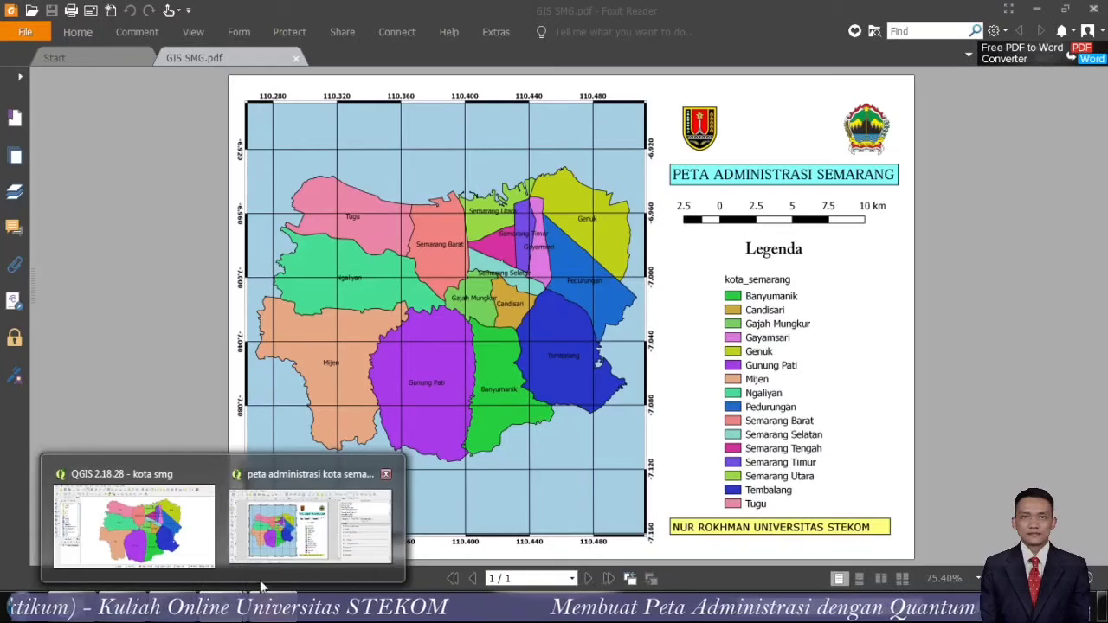
click(286, 526)
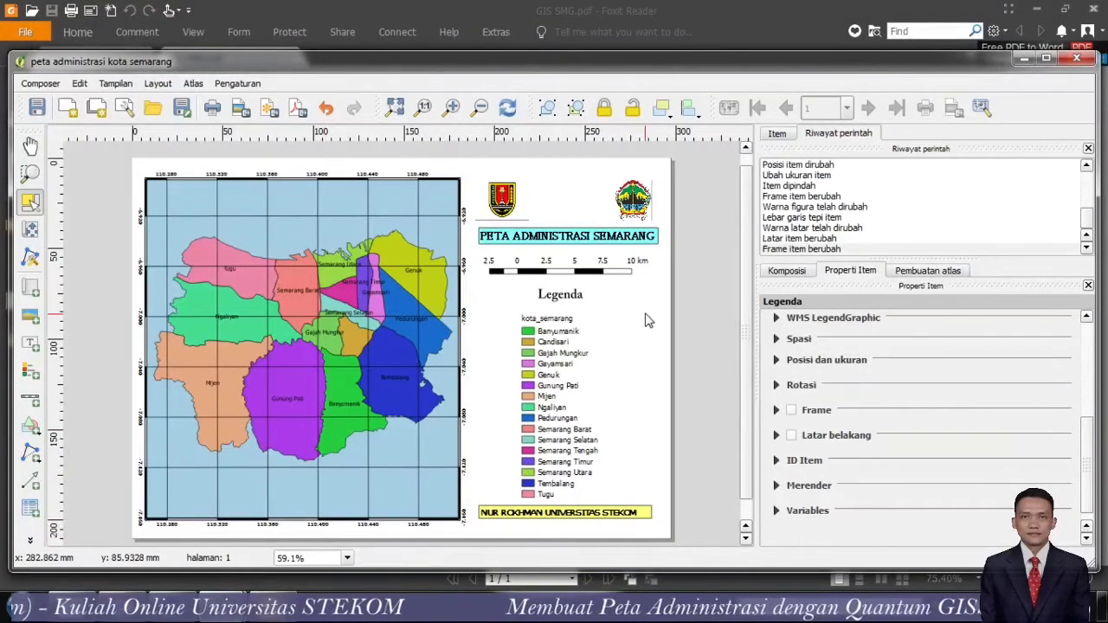
scroll(645, 320, down, 1)
scroll(643, 320, up, 1)
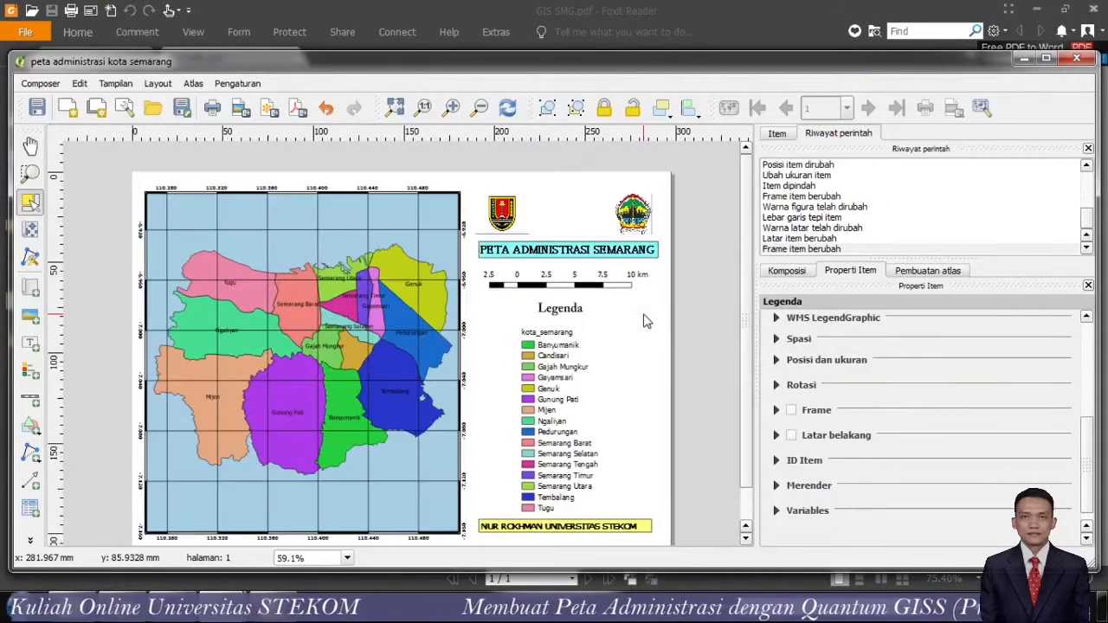
click(40, 83)
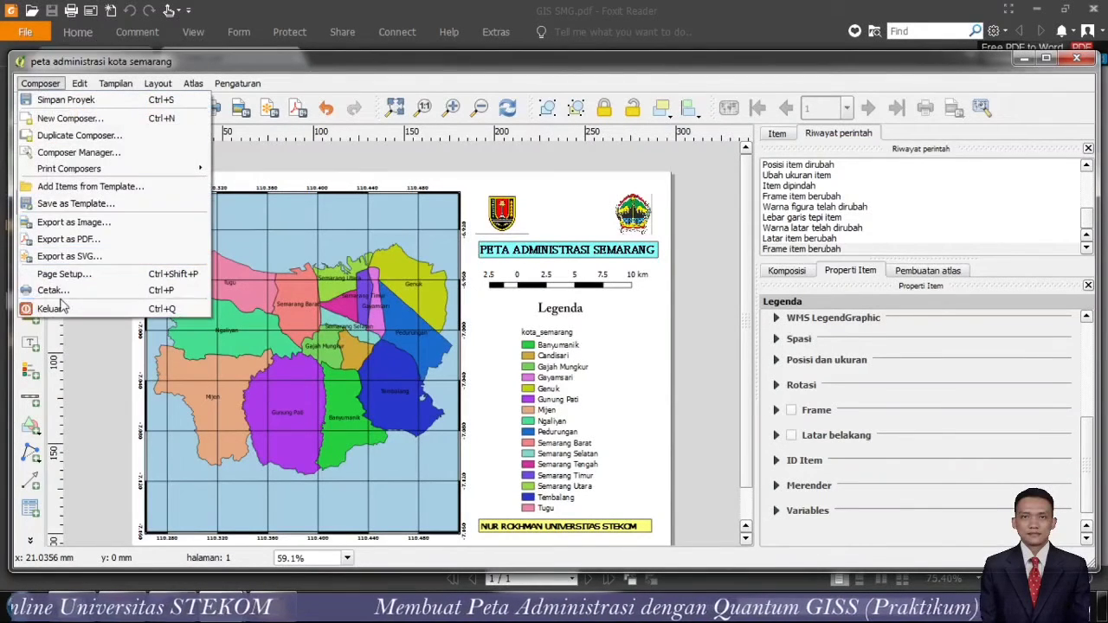
click(75, 203)
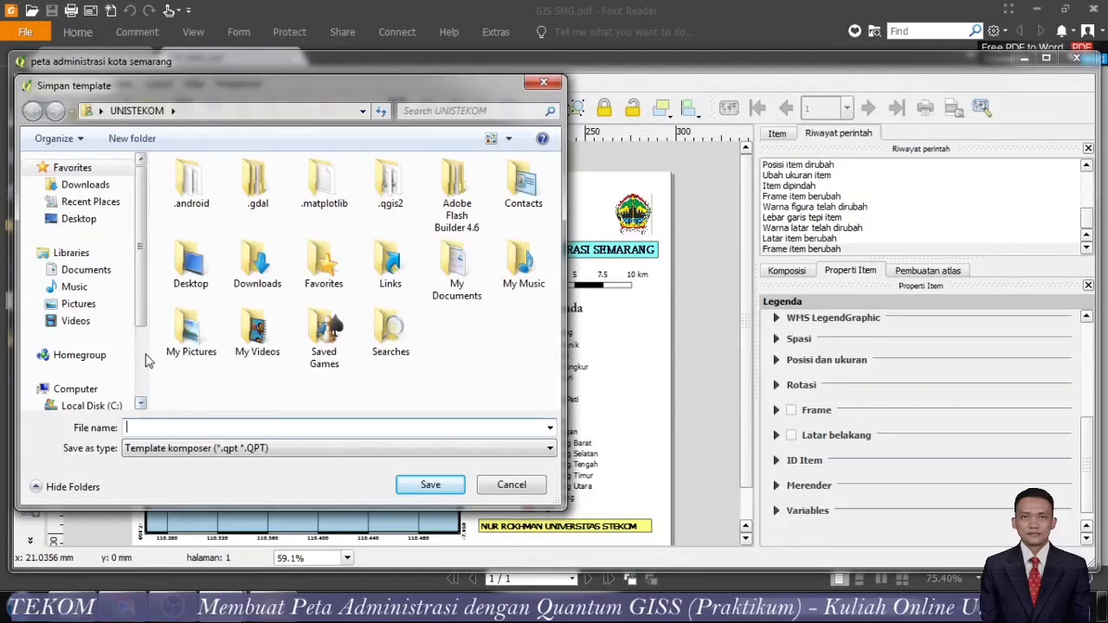
text(ADM )
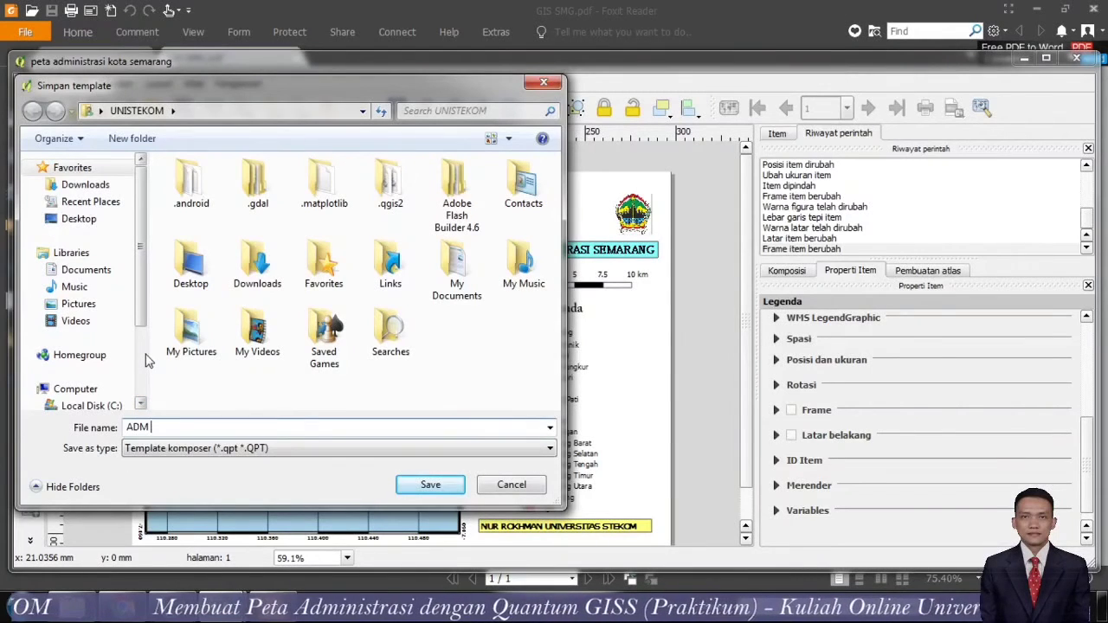
text(SMG)
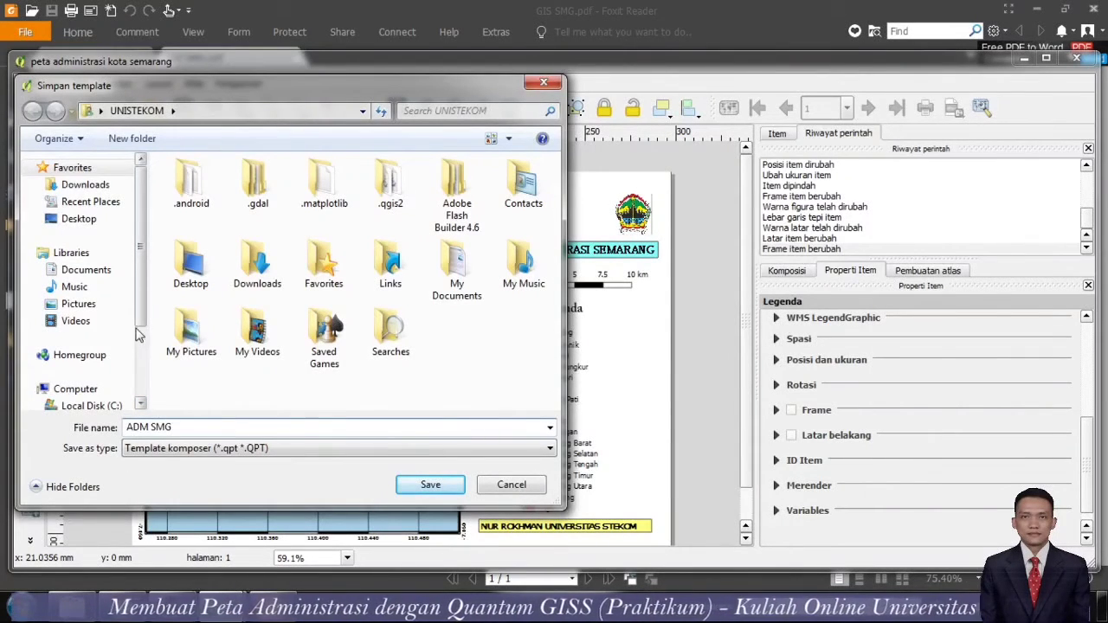
- Save the ADM SMG template in MAKUL ONLINE > Sistem Informasi Geografis (2018) > 11. Membuat Peta Administrasi on Removable Disk (F:)
scroll(141, 318, down, 2)
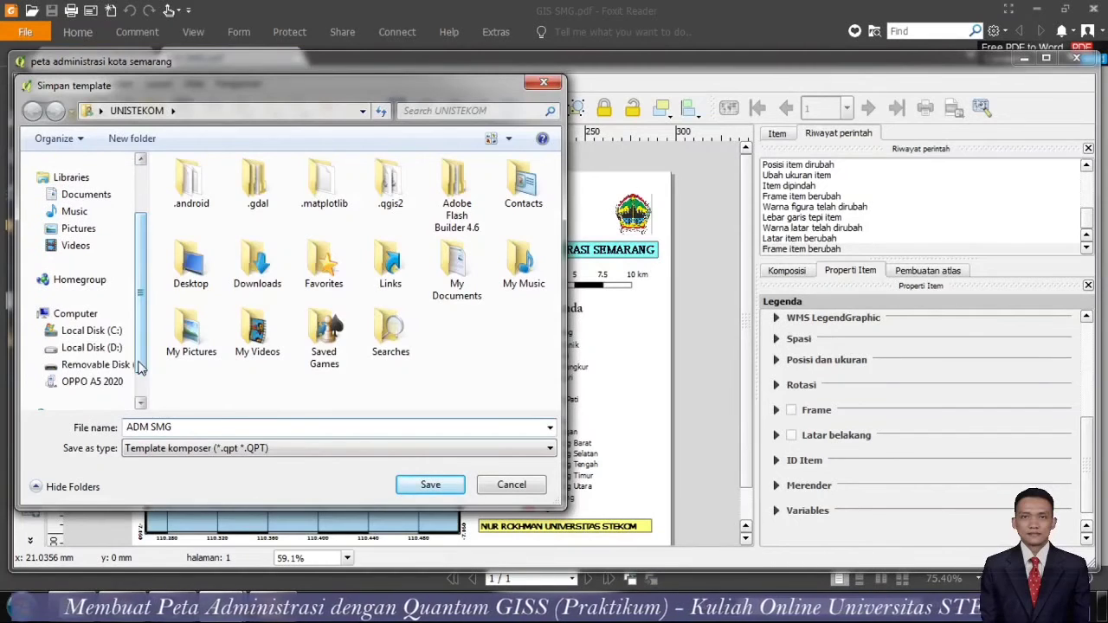
click(127, 366)
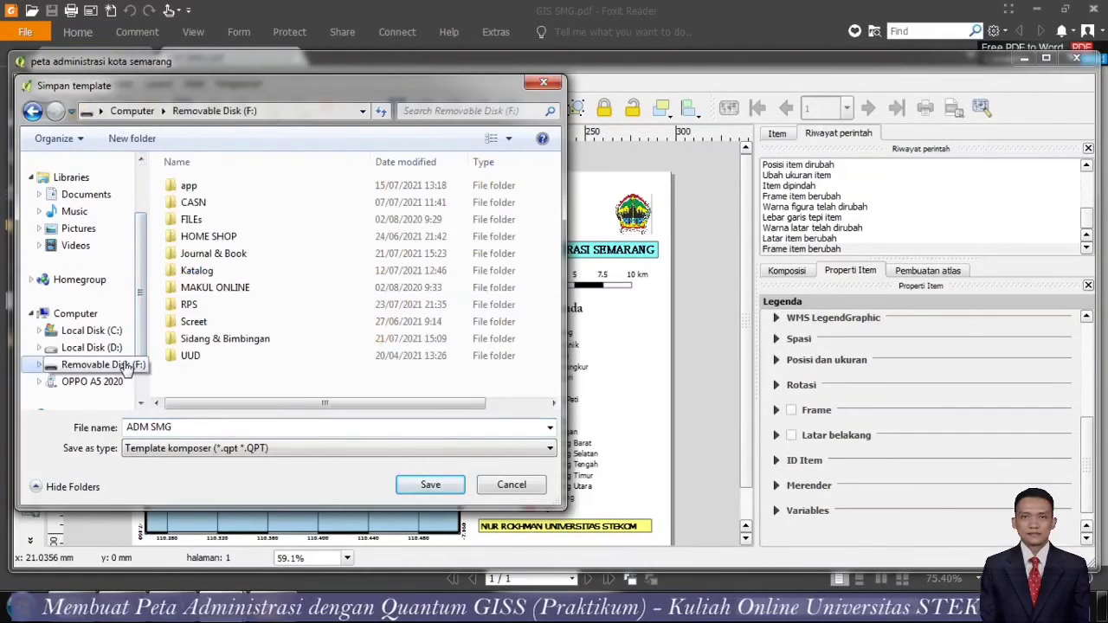
double_click(223, 288)
scroll(277, 329, down, 2)
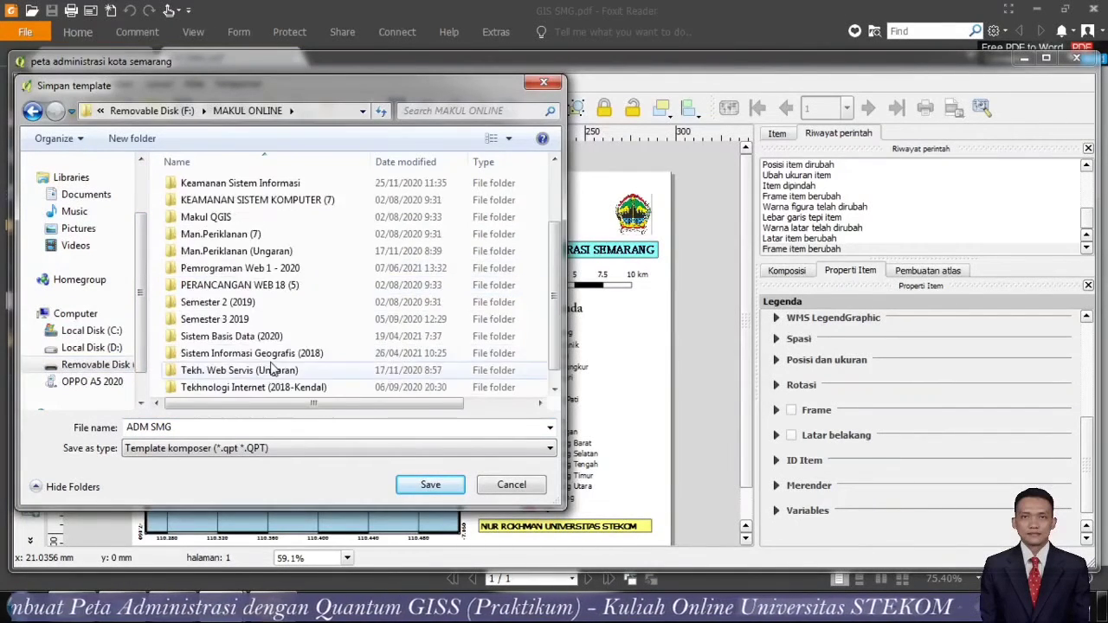
double_click(260, 355)
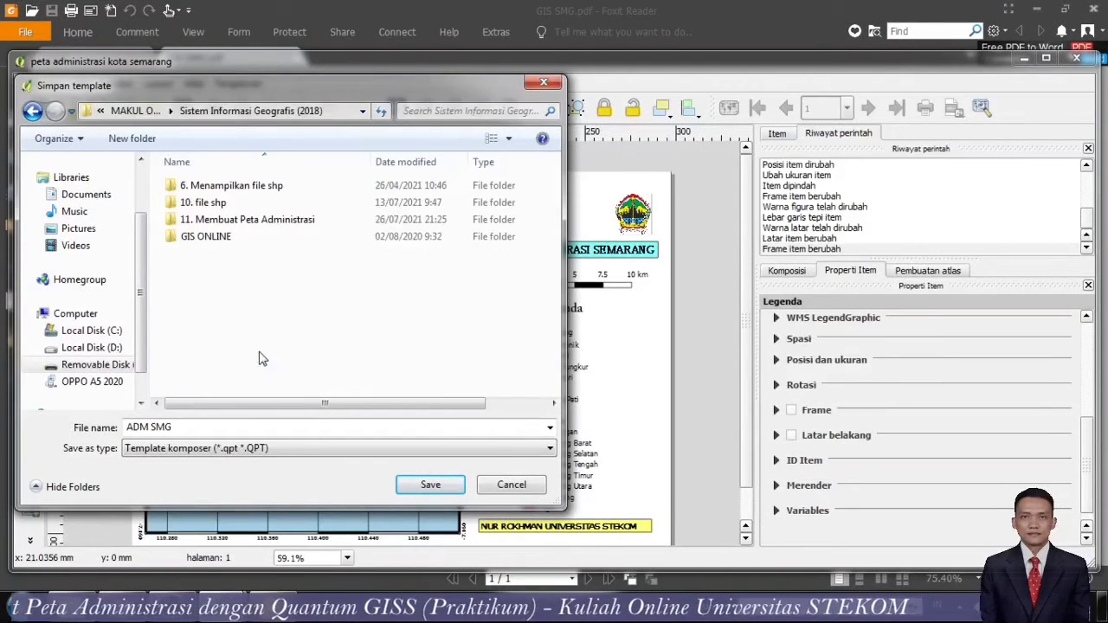
double_click(243, 218)
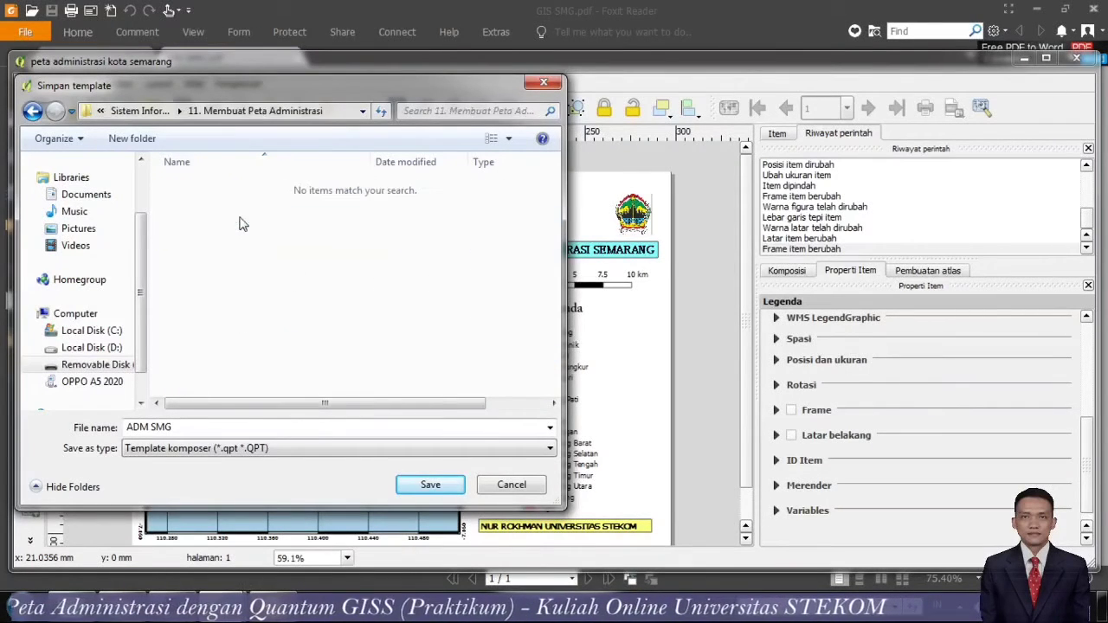
click(414, 484)
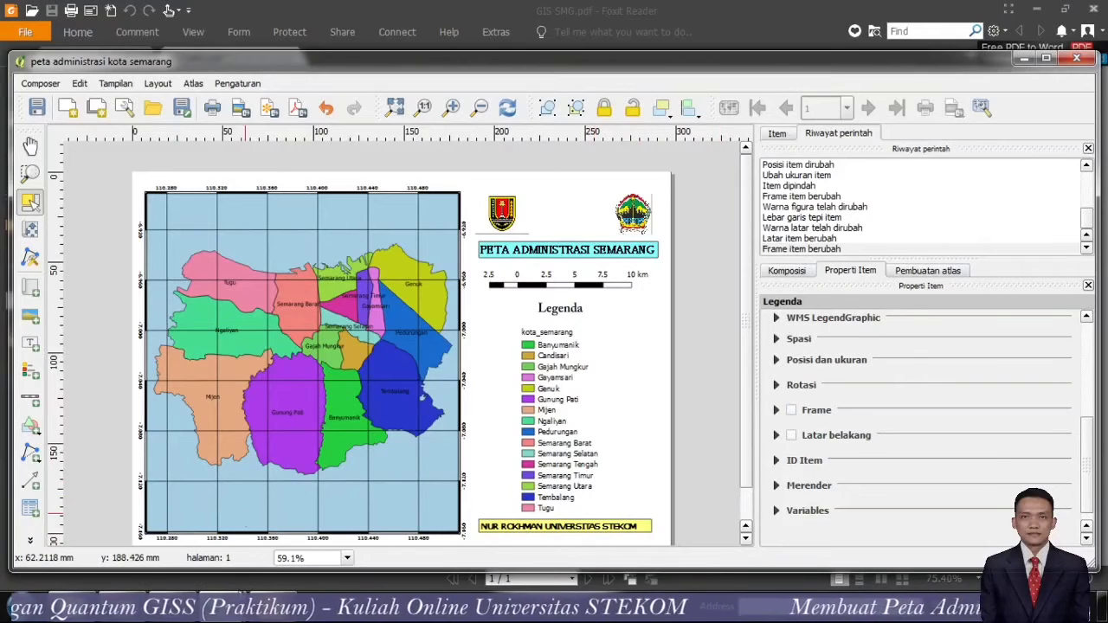
- Switch to Foxit Reader to review the GIS SMG PDF, and return to the QGIS print composer to view the layout down to its lower edge
click(275, 609)
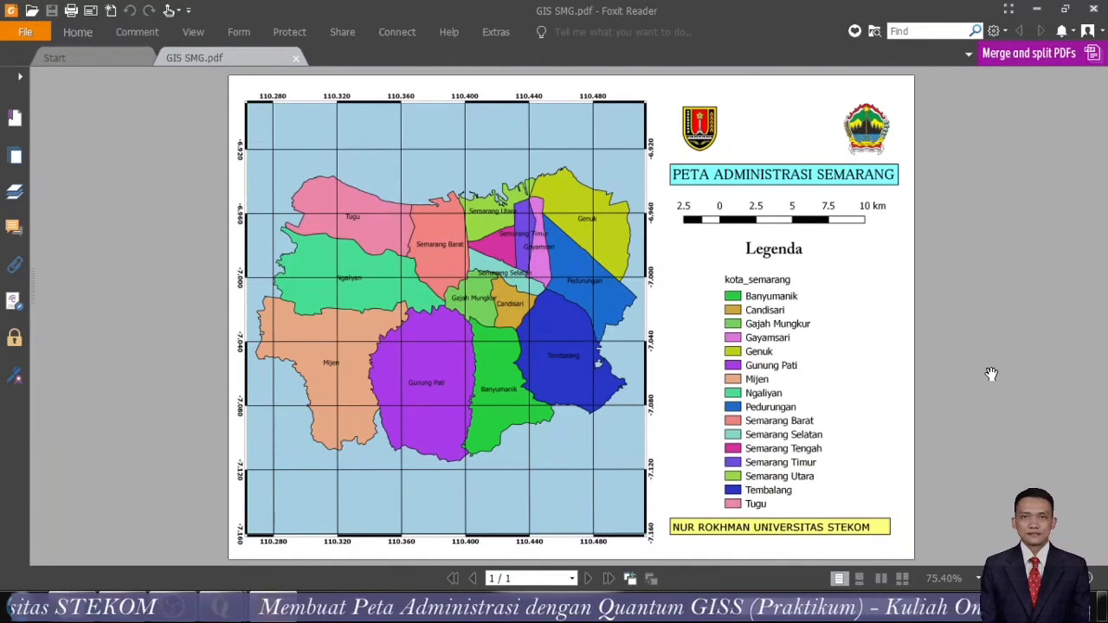
mouse_move(208, 610)
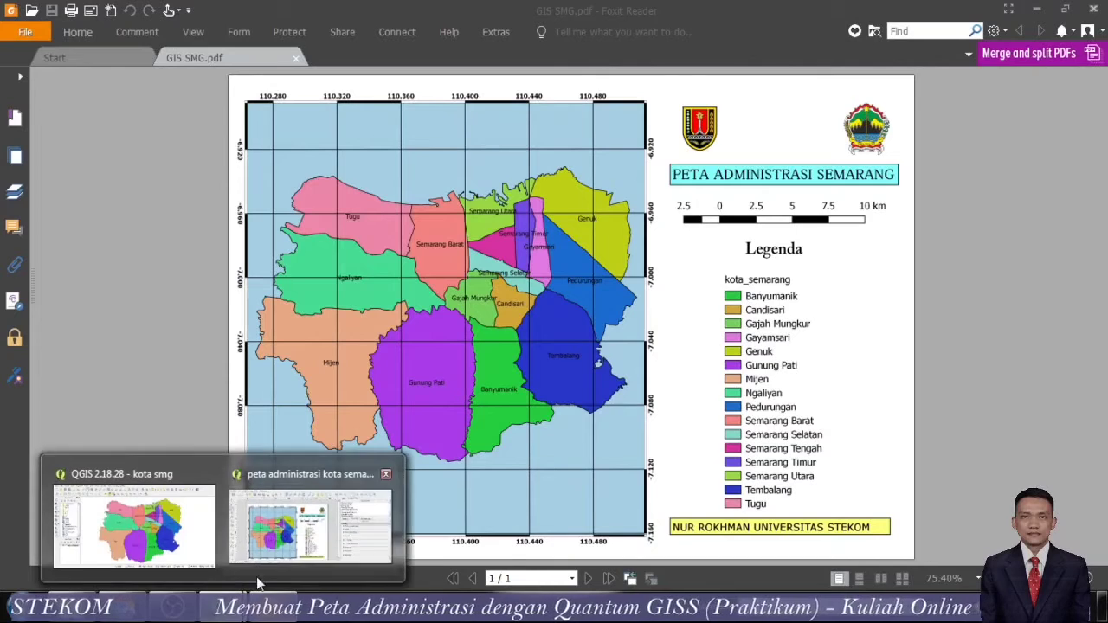
click(259, 512)
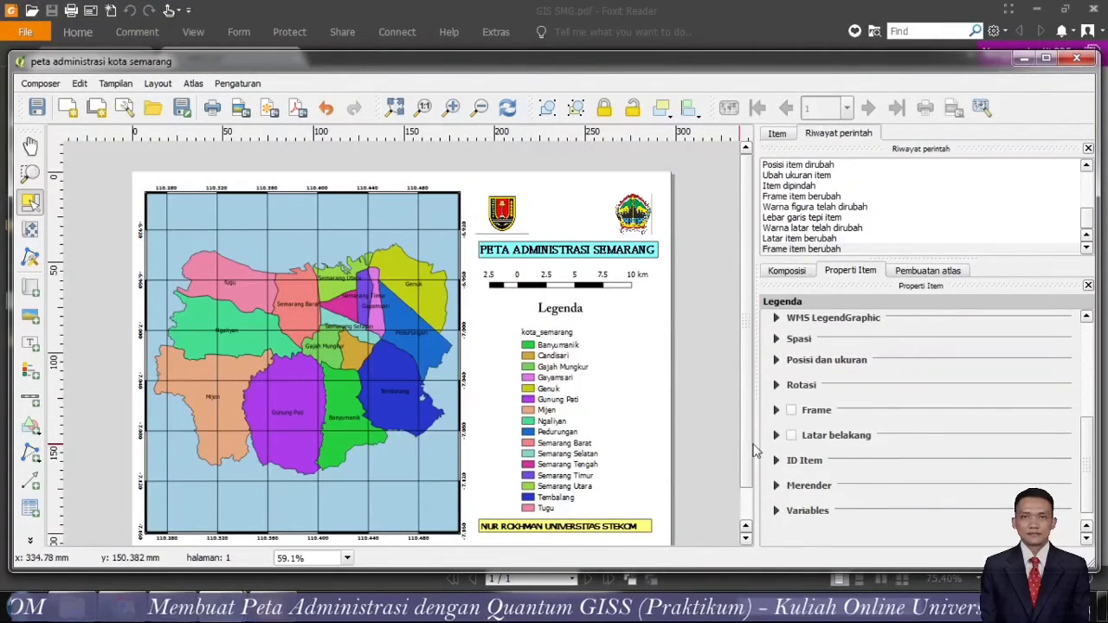
click(743, 525)
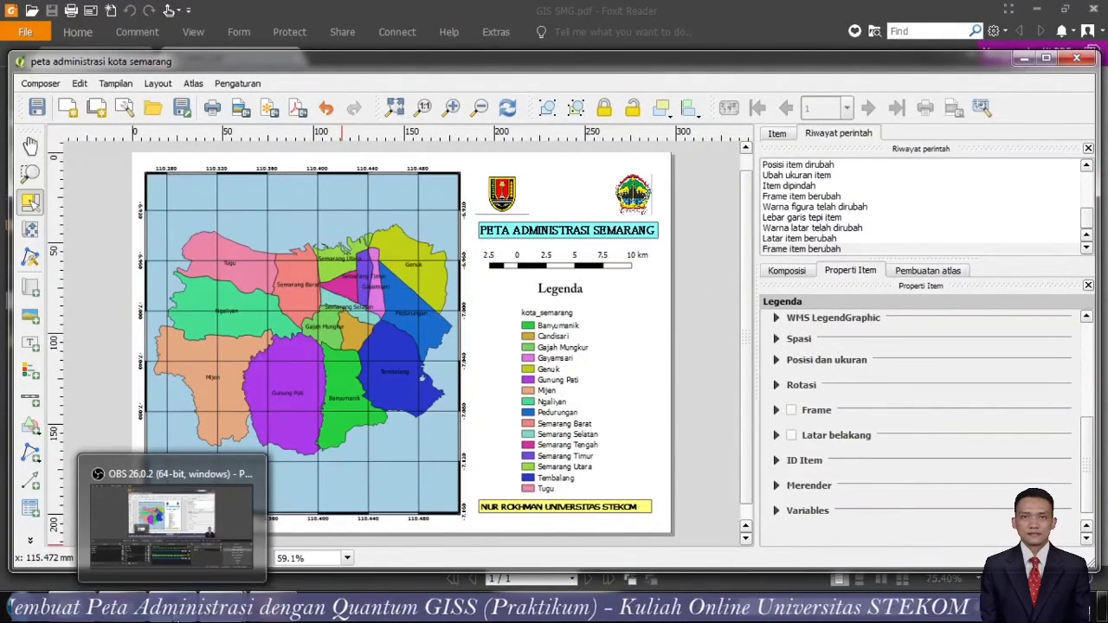
- Switch to OBS, set the PPT source to capture the GIS SMG.pdf - Foxit Reader window, and dismiss the Facebook notification
click(176, 618)
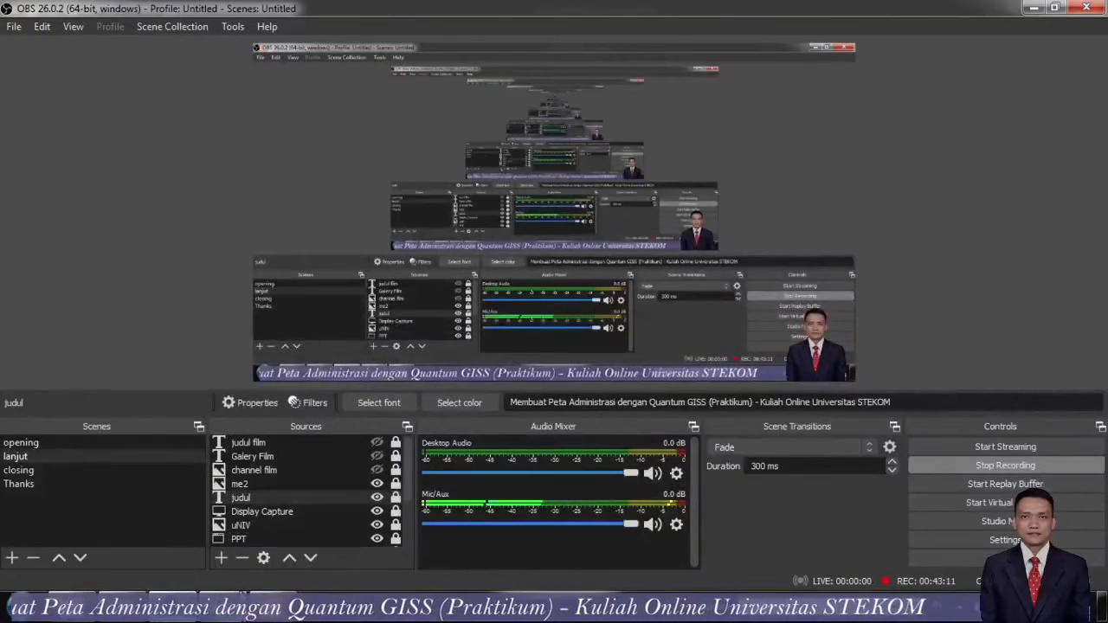
double_click(274, 533)
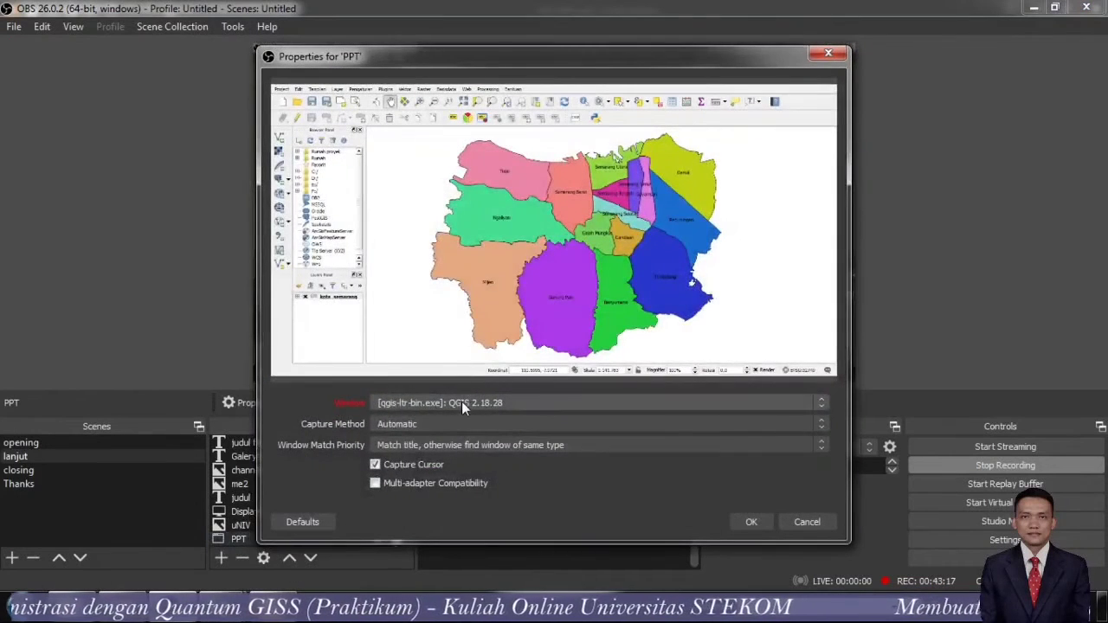
click(459, 403)
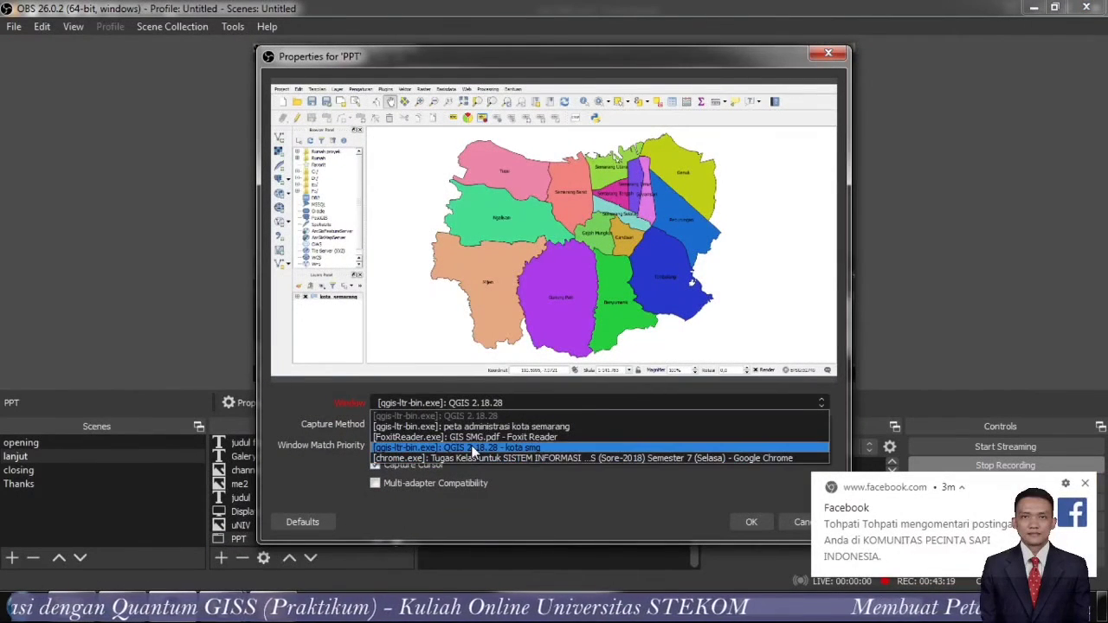
click(476, 446)
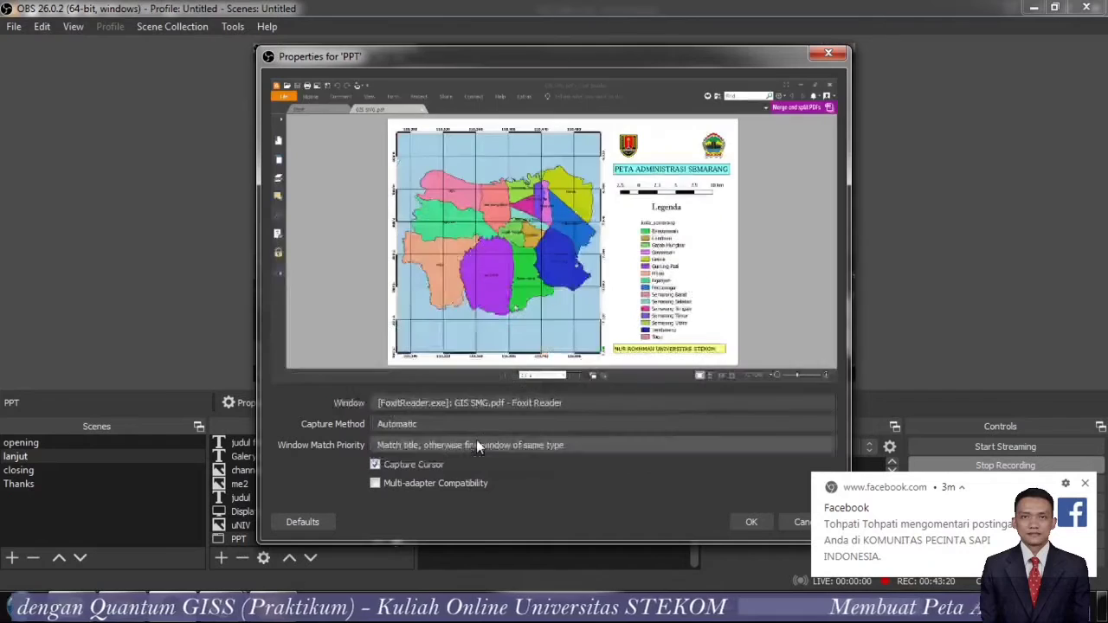
click(751, 522)
click(1086, 484)
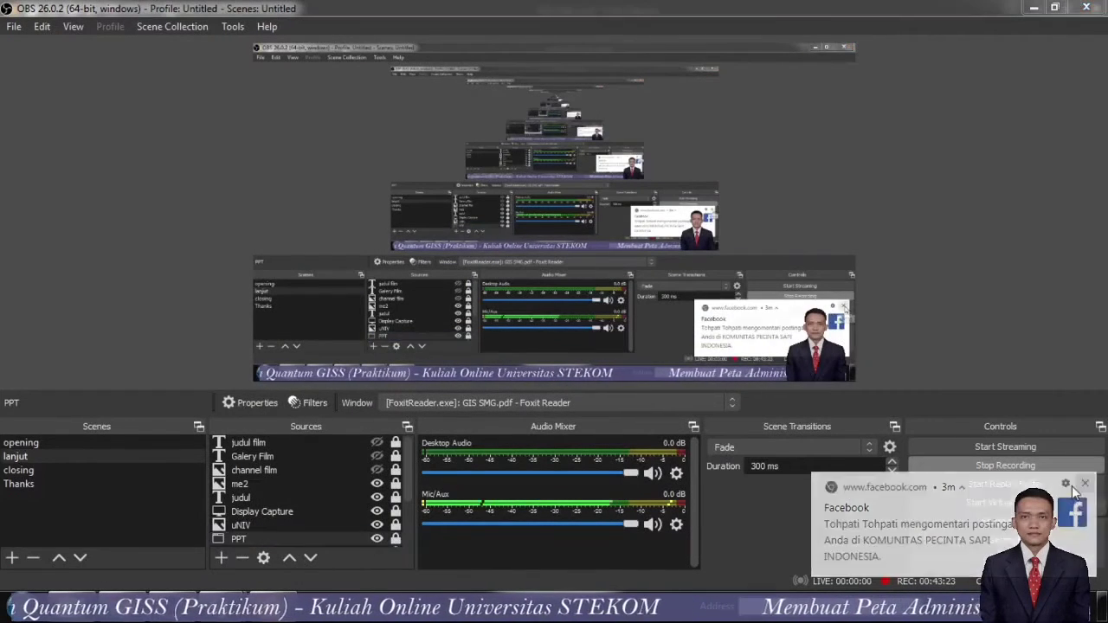
- Review the PPT source's capture properties, accept them as they are, and hide the Display Capture source in the lanjut scene
double_click(288, 539)
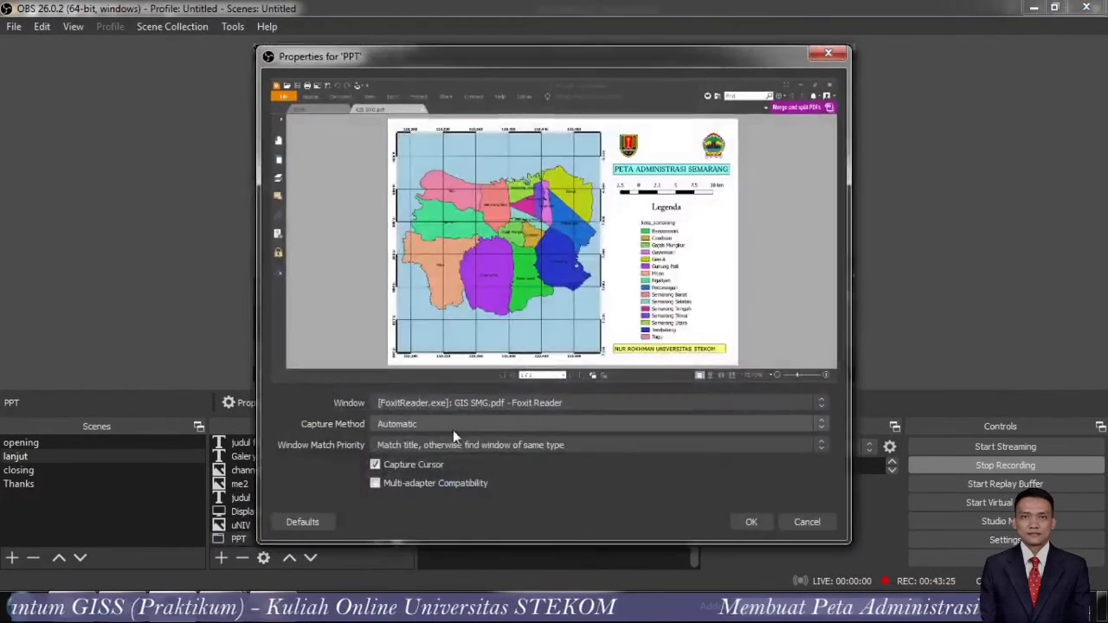
click(747, 522)
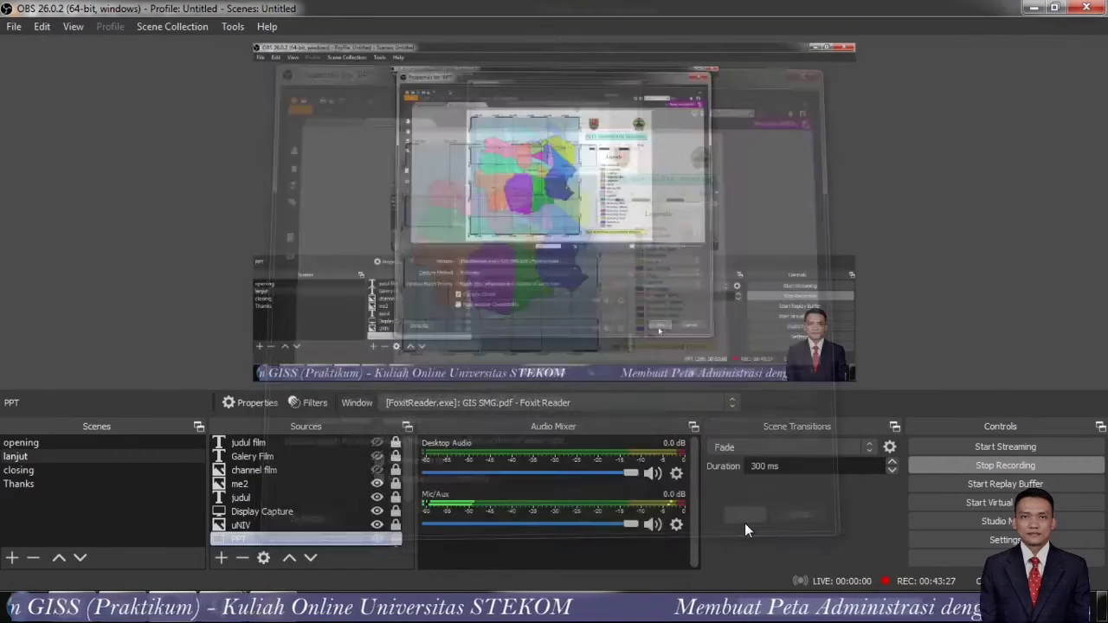
click(377, 512)
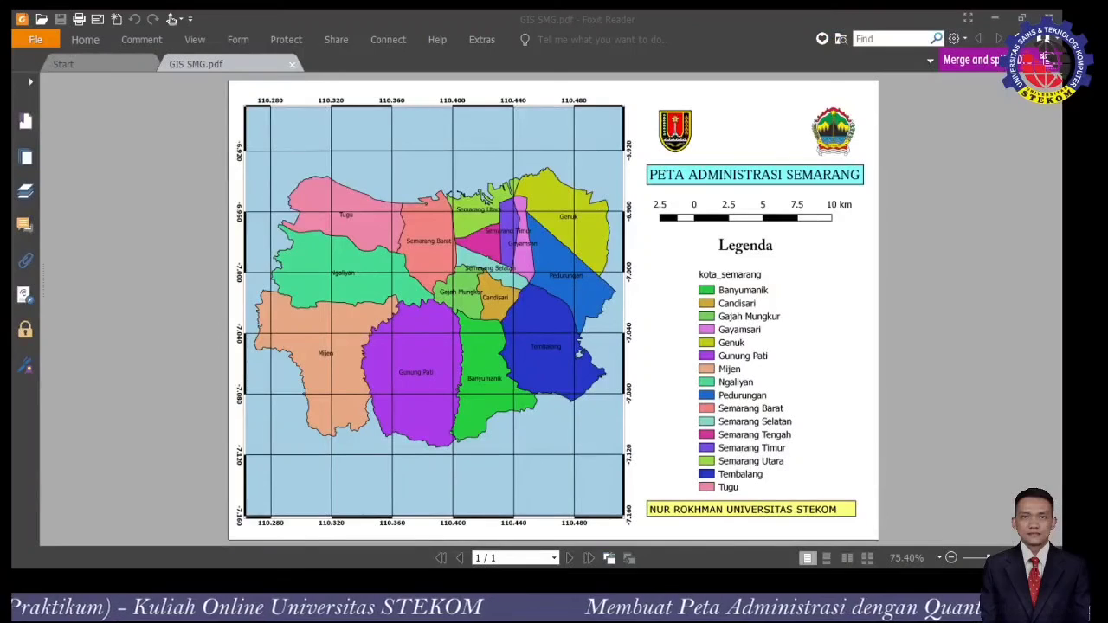